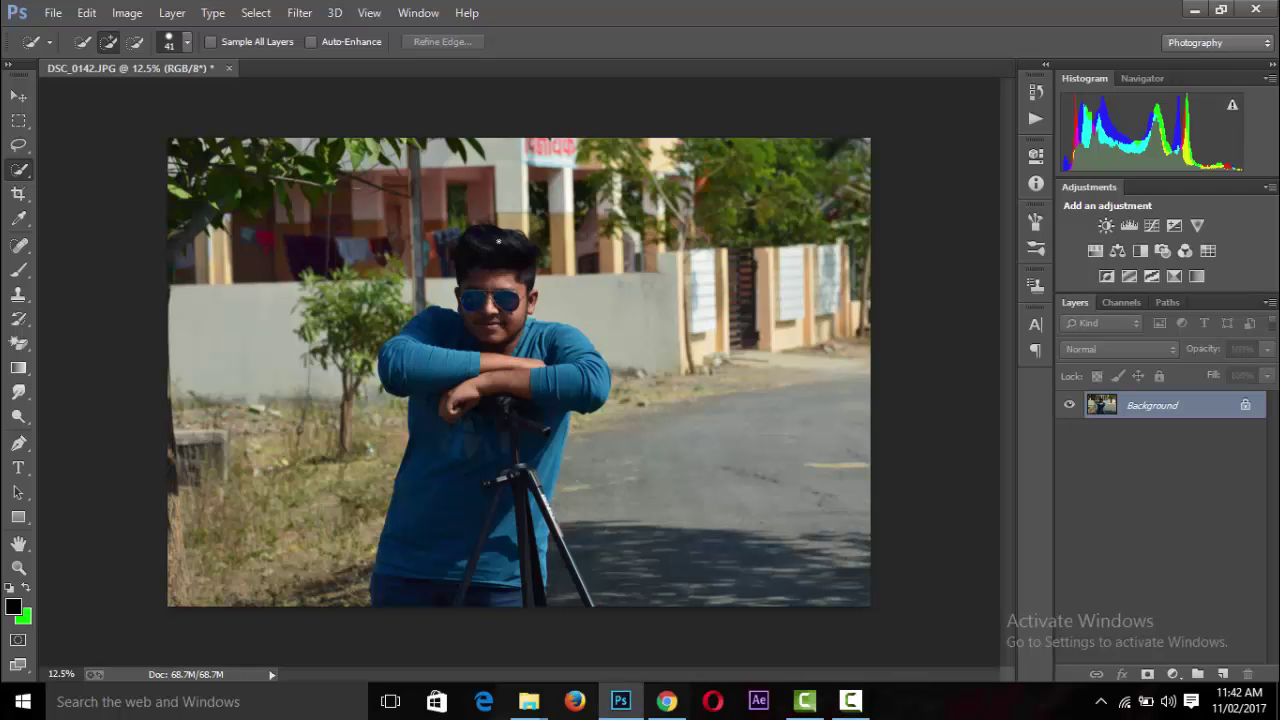
Quick-select the man's hair, body and tripod, tightening the edge along the right tripod leg.
drag(498, 241, 390, 634)
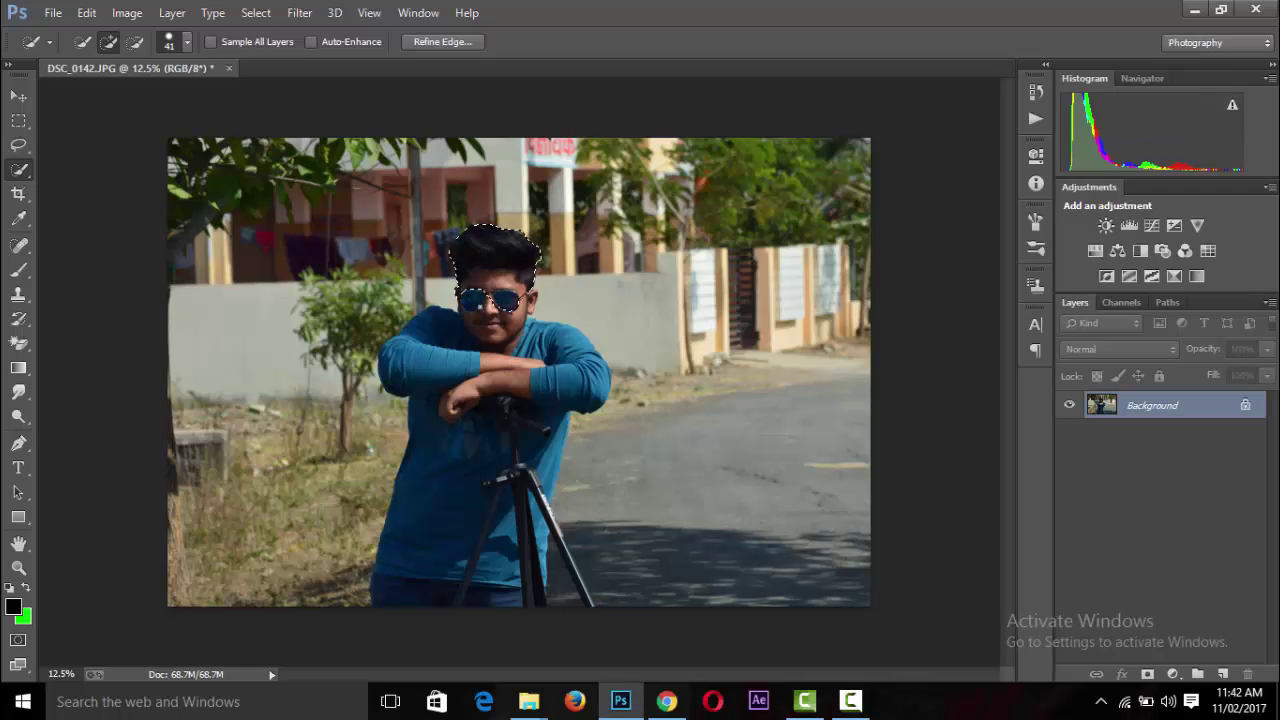
drag(450, 450, 460, 580)
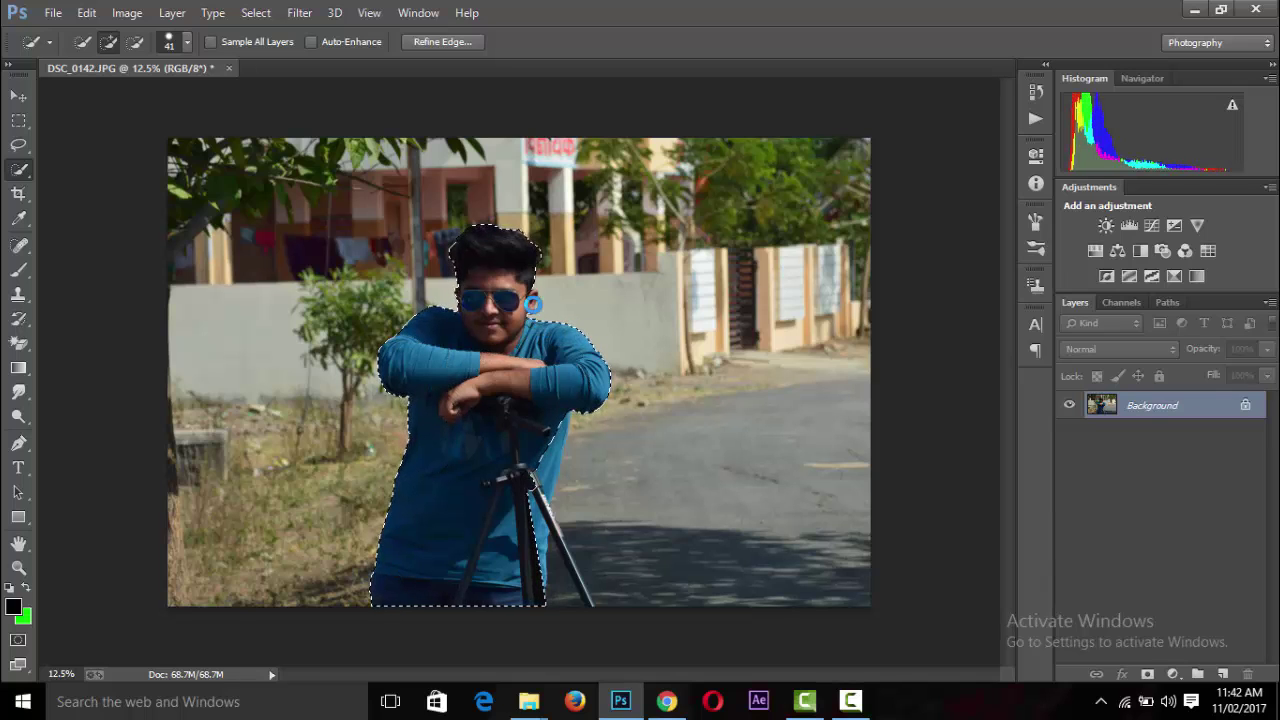
drag(550, 440, 529, 540)
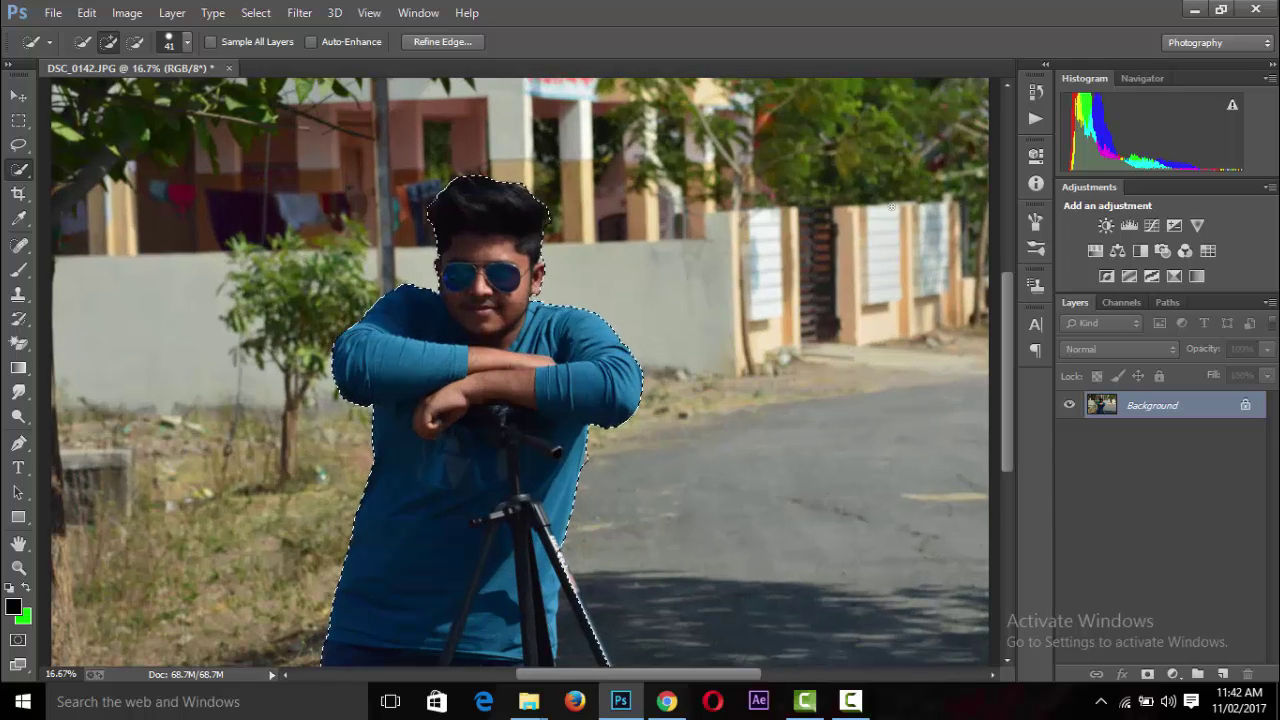
key(ctrl+plus)
drag(1005, 313, 1005, 353)
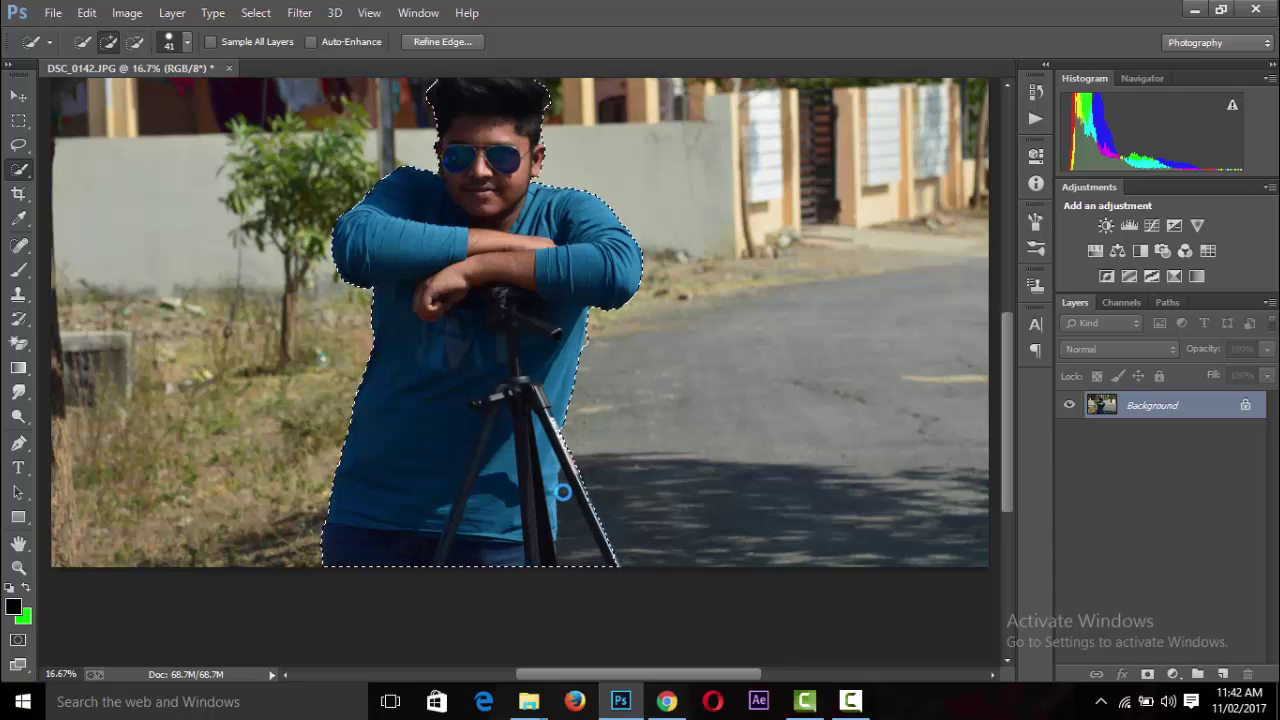
alt+scroll(577, 554, down, 1)
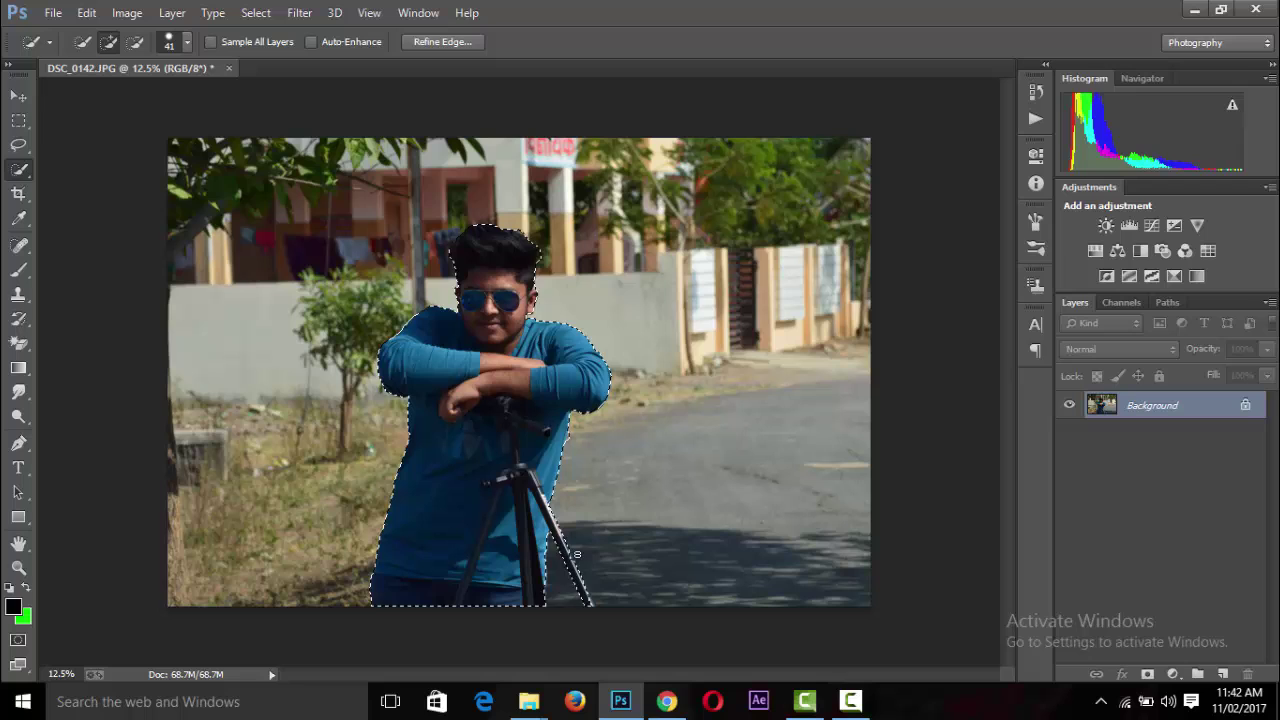
click(445, 41)
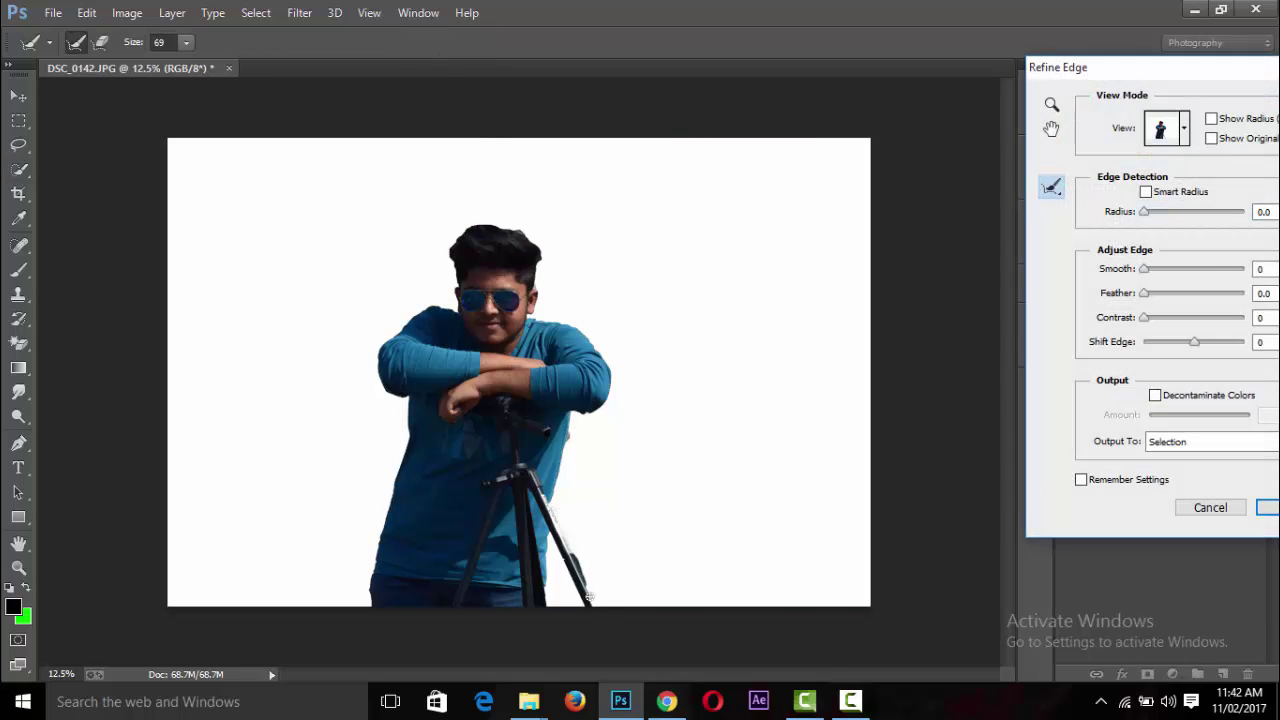
Clean the tripod-leg fringe and apply Refine Edge with Radius 1.4, Smooth 6, Feather 1.4.
drag(594, 614, 562, 558)
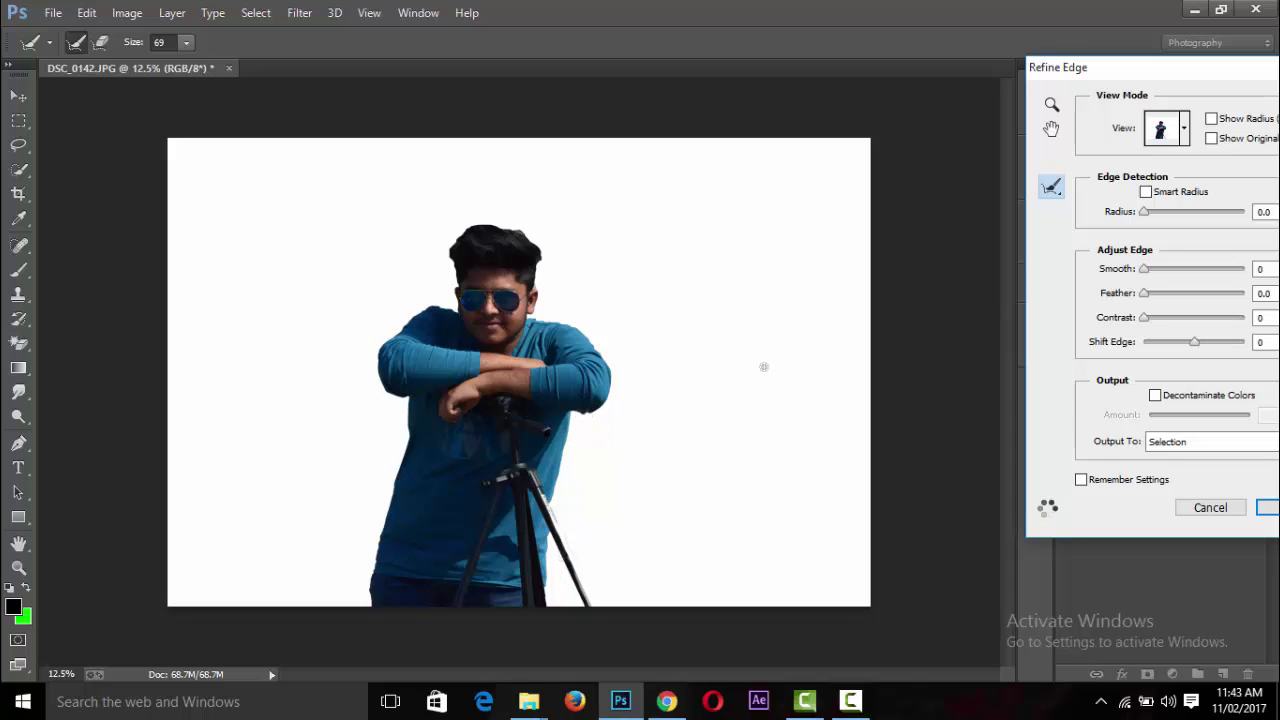
key(ctrl+minus)
drag(1149, 212, 1153, 213)
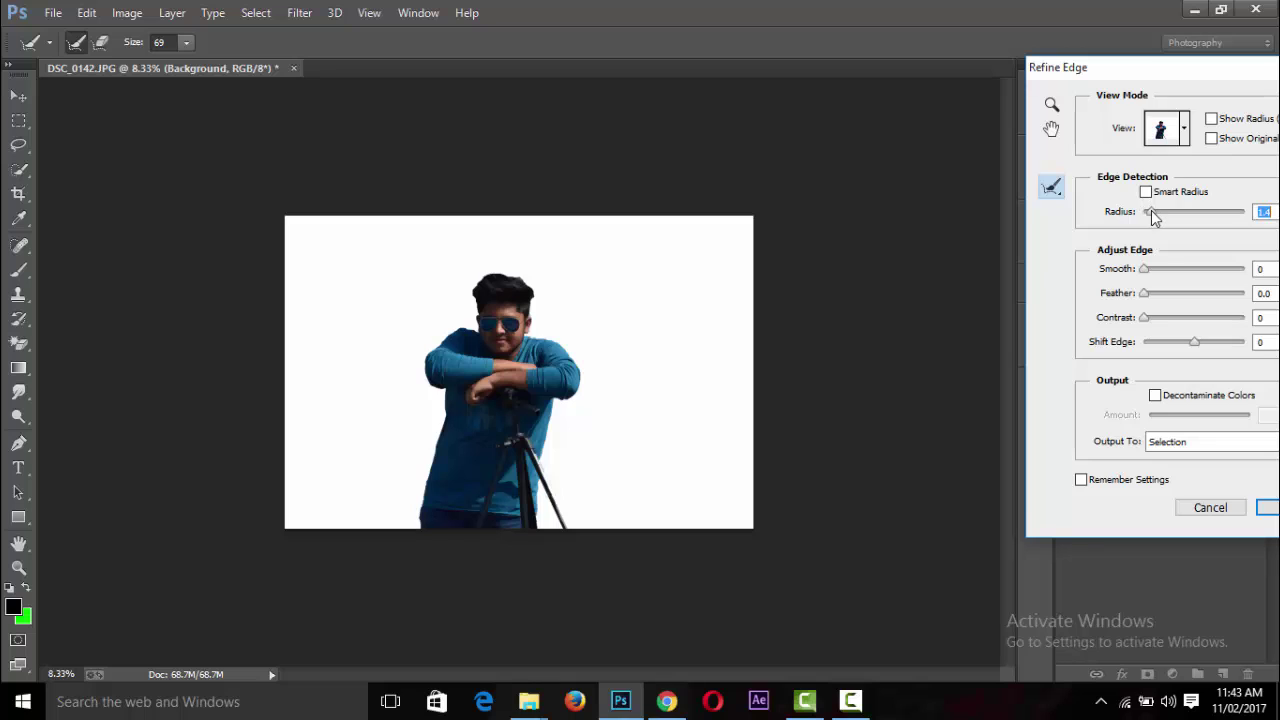
click(1152, 293)
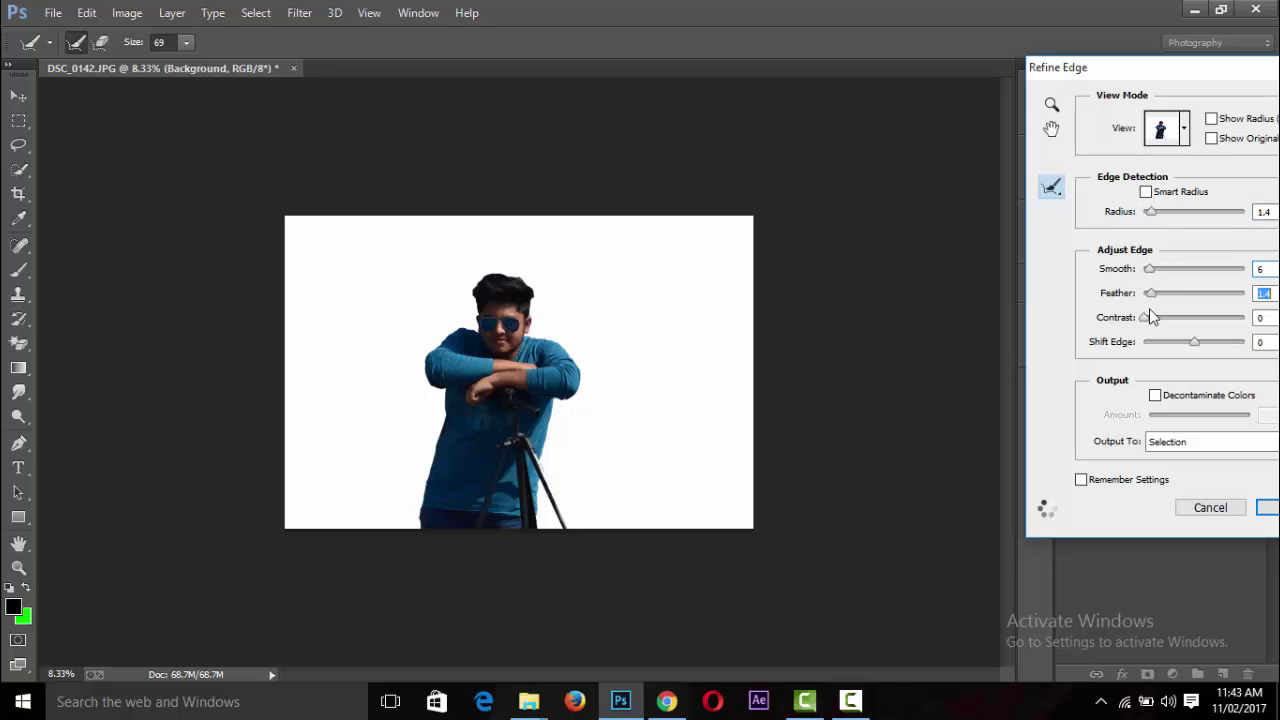
click(1150, 319)
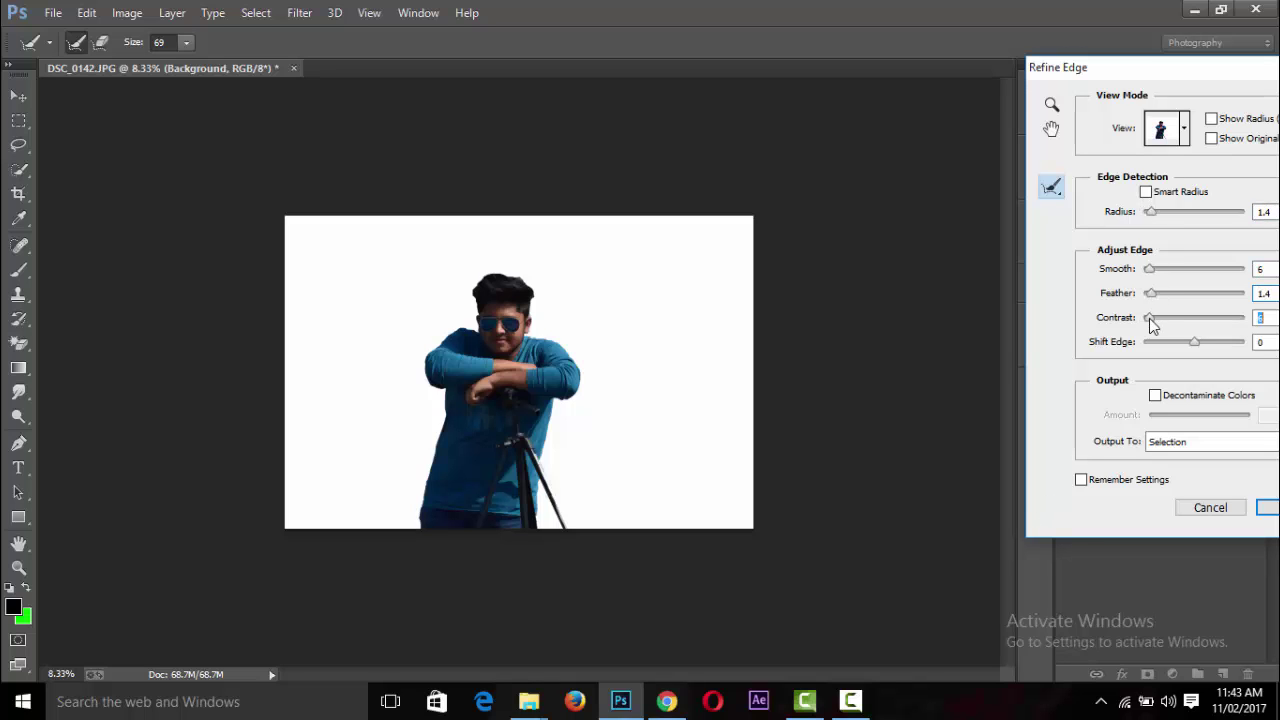
click(1274, 510)
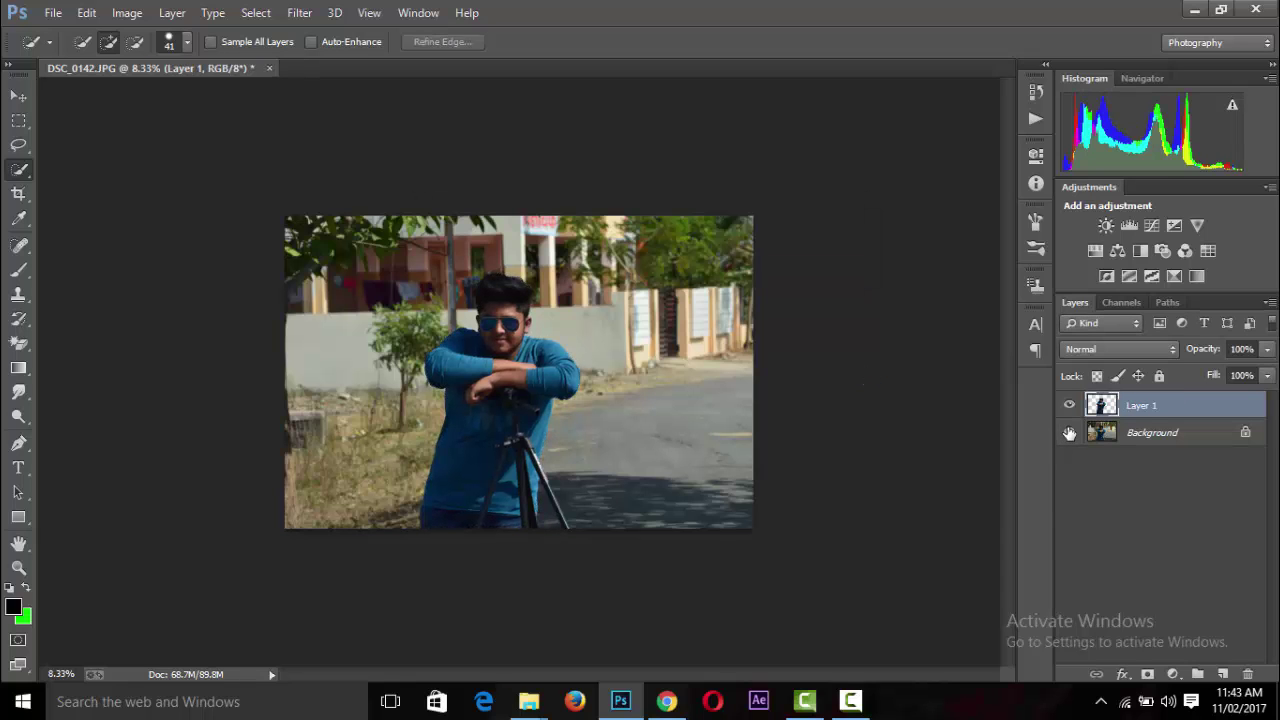
Hide the Background layer and shift the cut-out man on Layer 1 slightly right.
click(1068, 432)
click(21, 97)
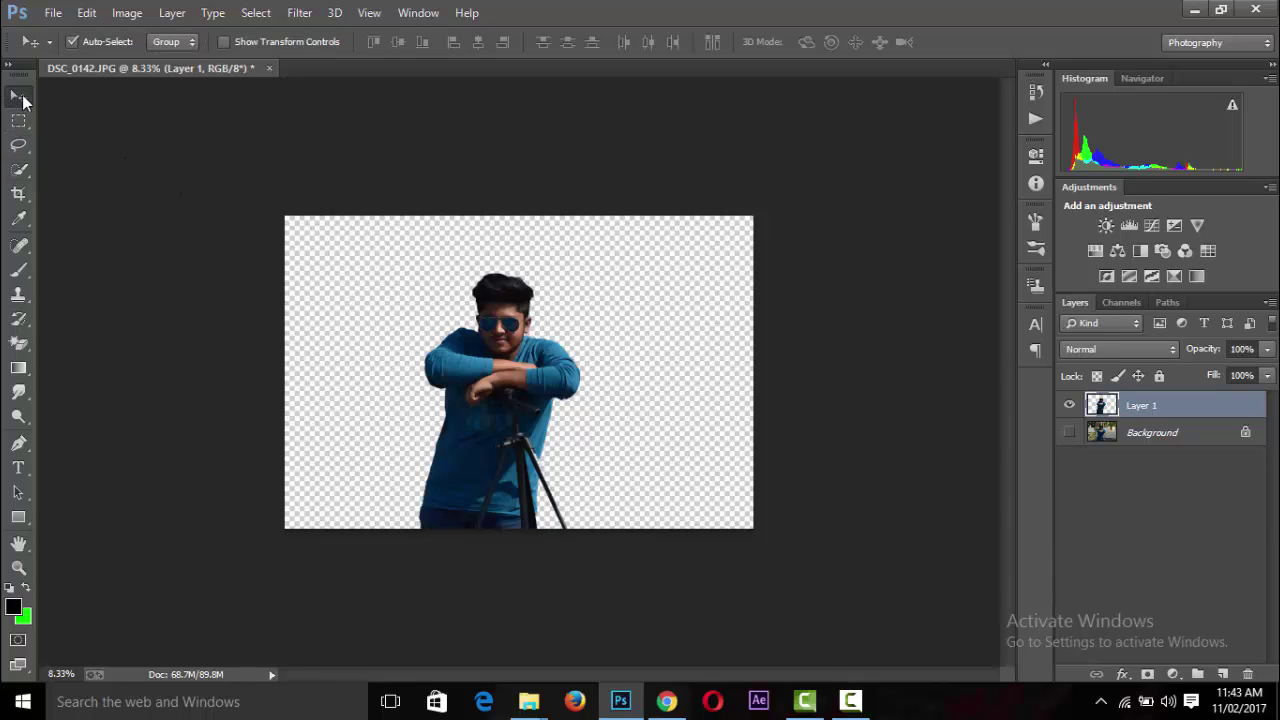
drag(494, 413, 527, 416)
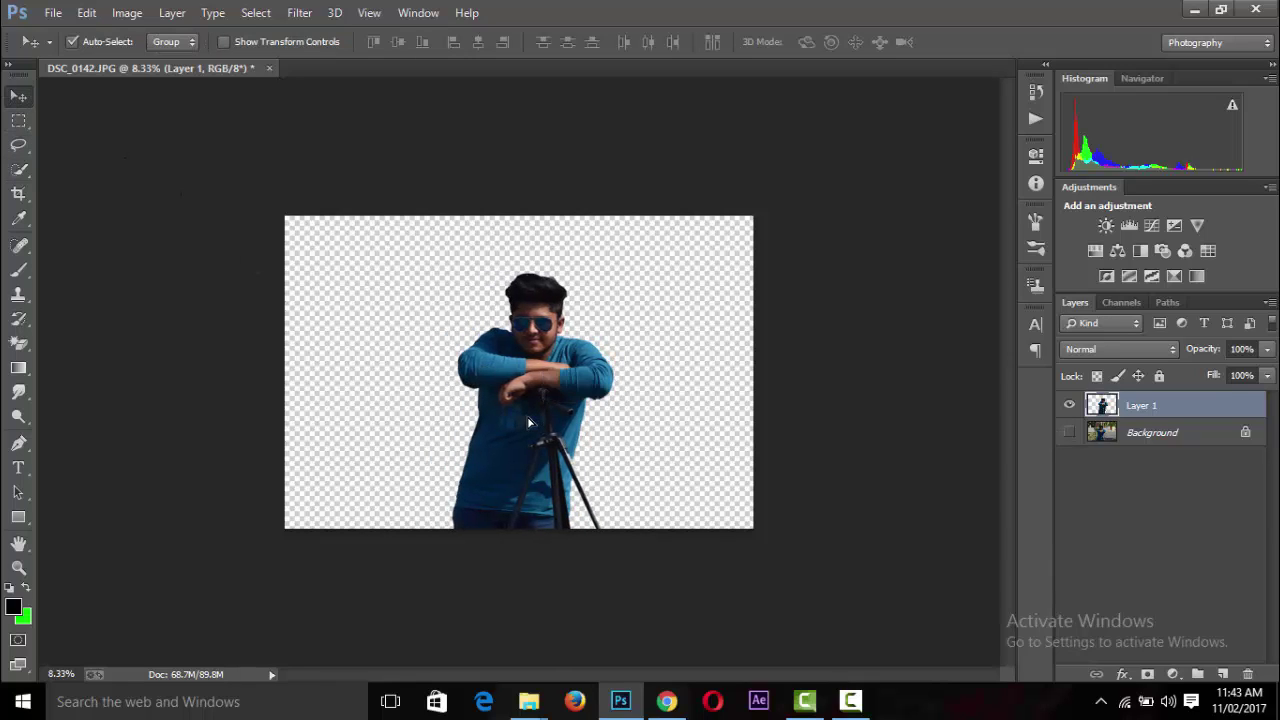
key(ctrl+minus)
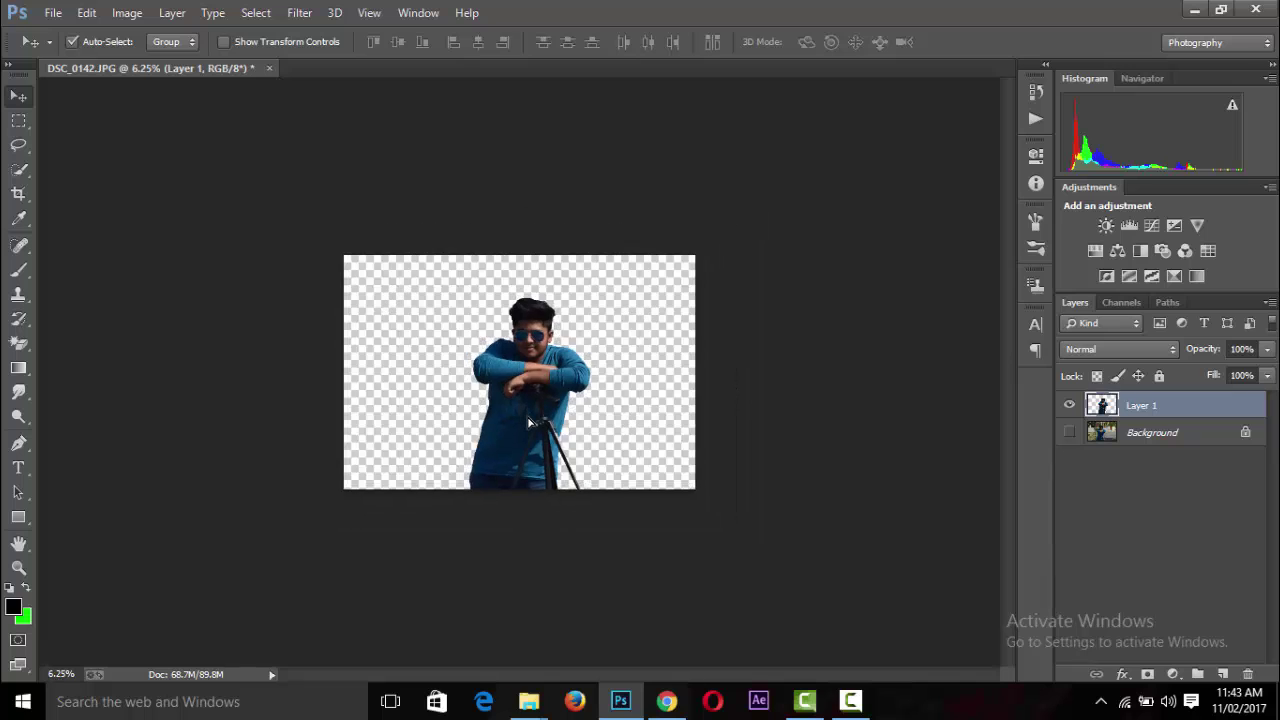
click(850, 700)
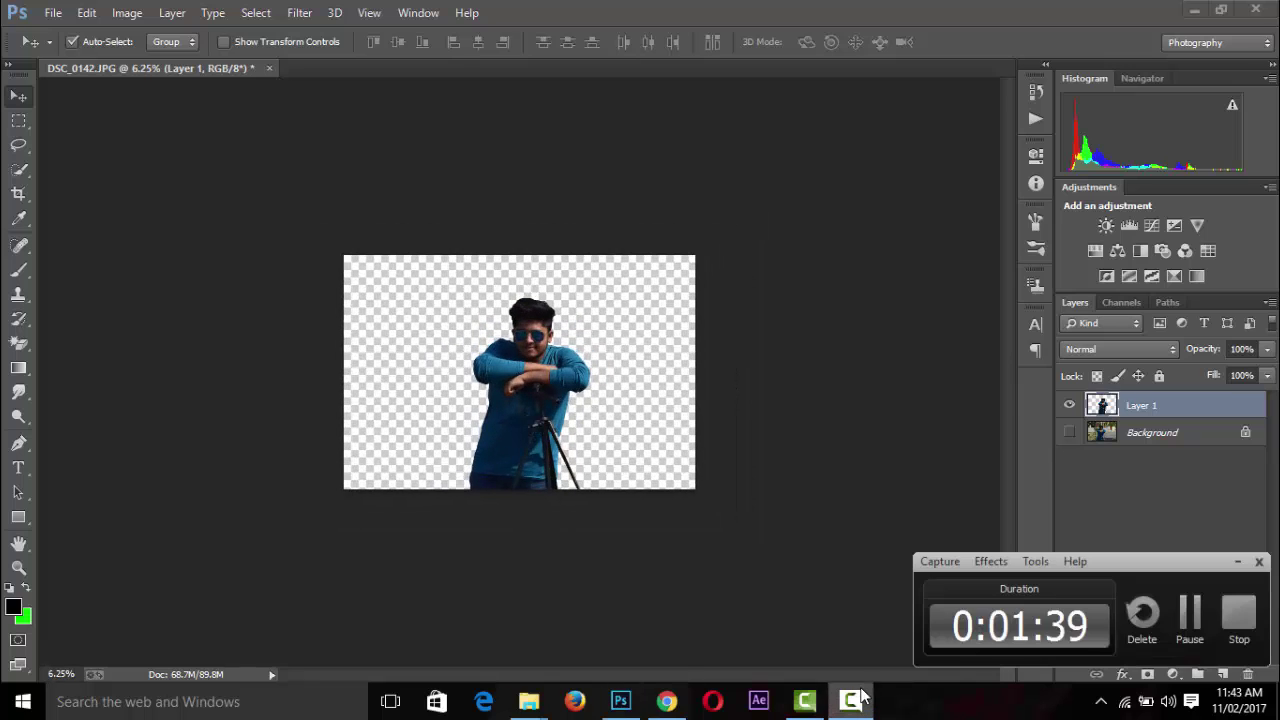
Bring Canadian_police_cars.jpg into DSC_0142 as Layer 2 below the man, closing the original unsaved.
click(1195, 612)
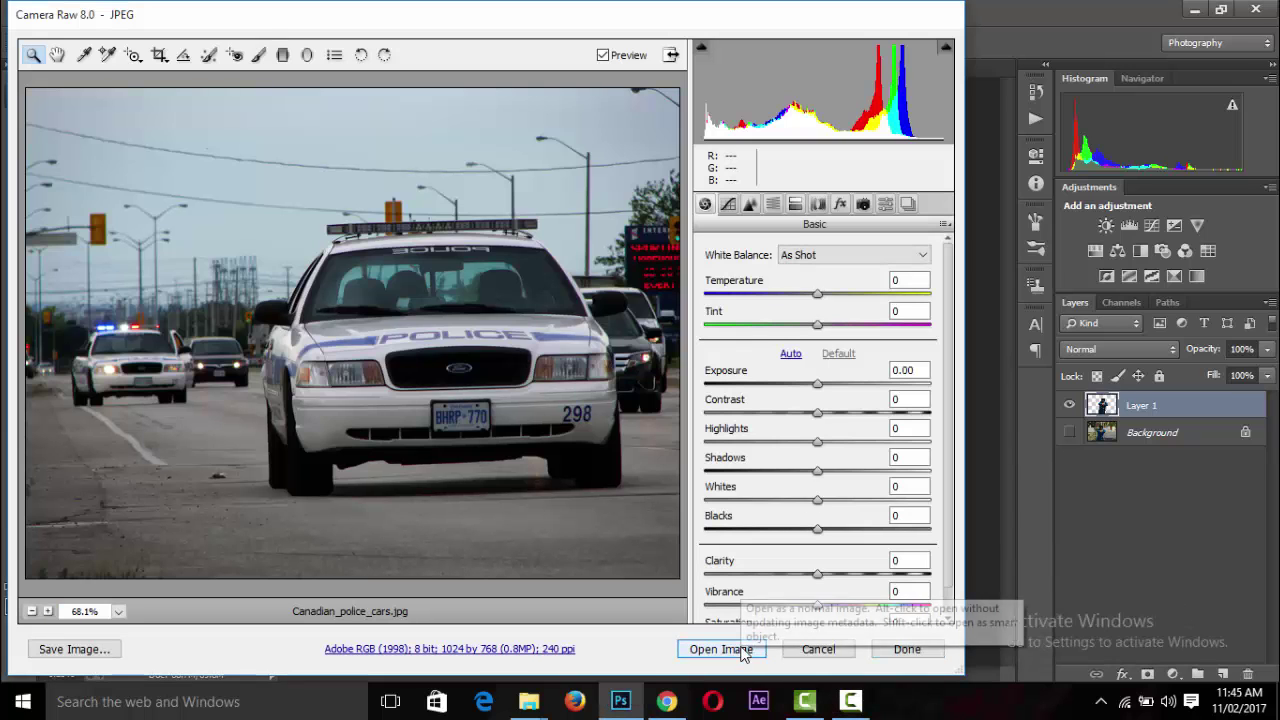
click(730, 649)
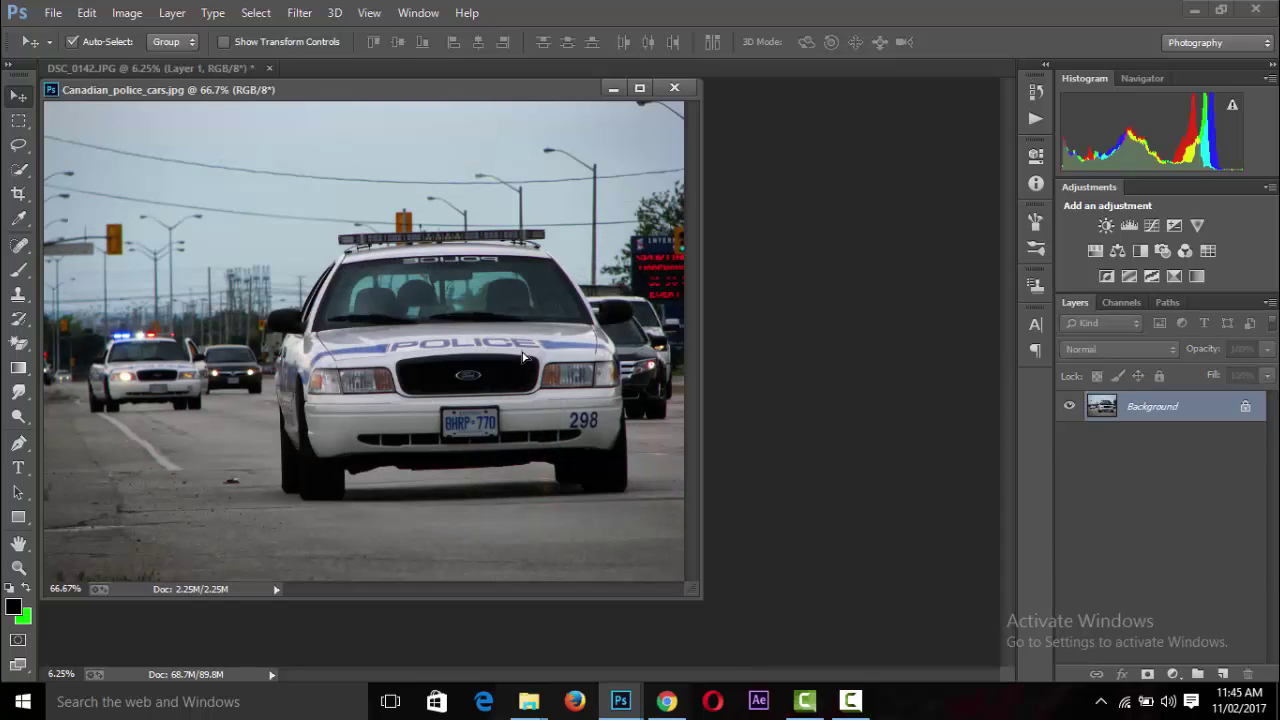
drag(522, 358, 720, 374)
click(674, 88)
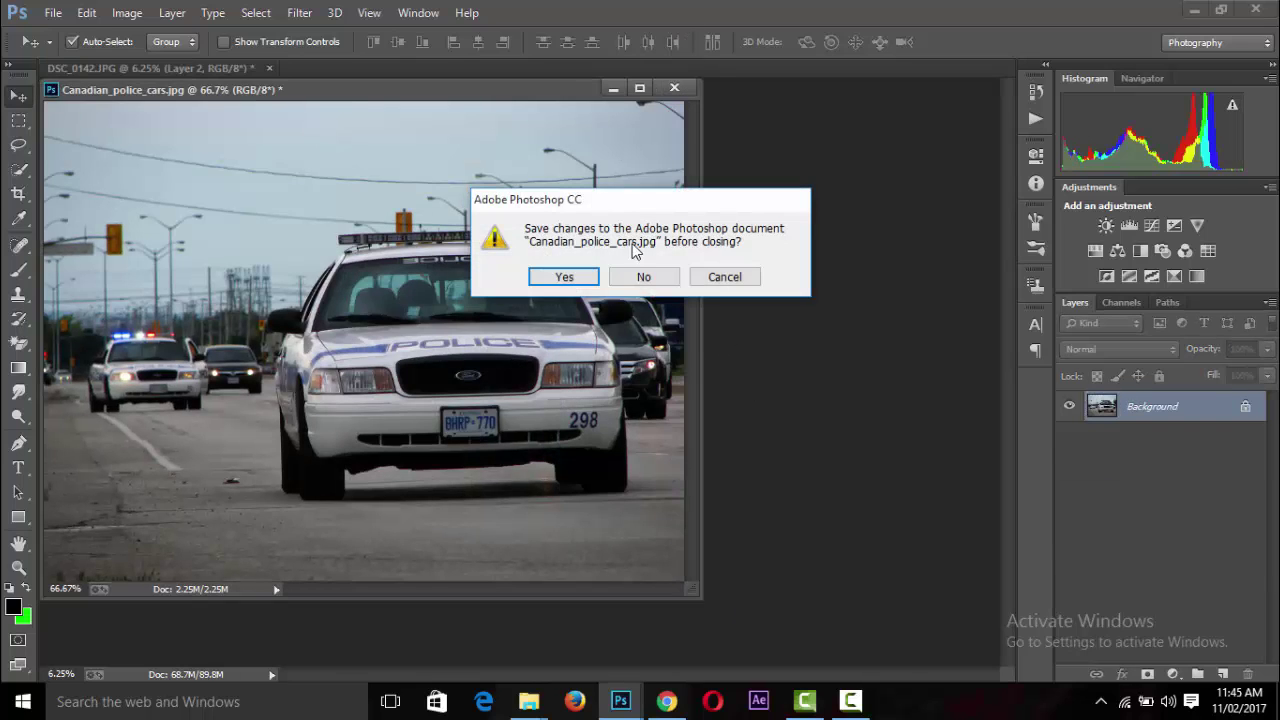
click(641, 278)
mouse_move(684, 356)
mouse_down()
mouse_move(516, 358)
mouse_move(546, 359)
mouse_up()
drag(1220, 415, 1214, 440)
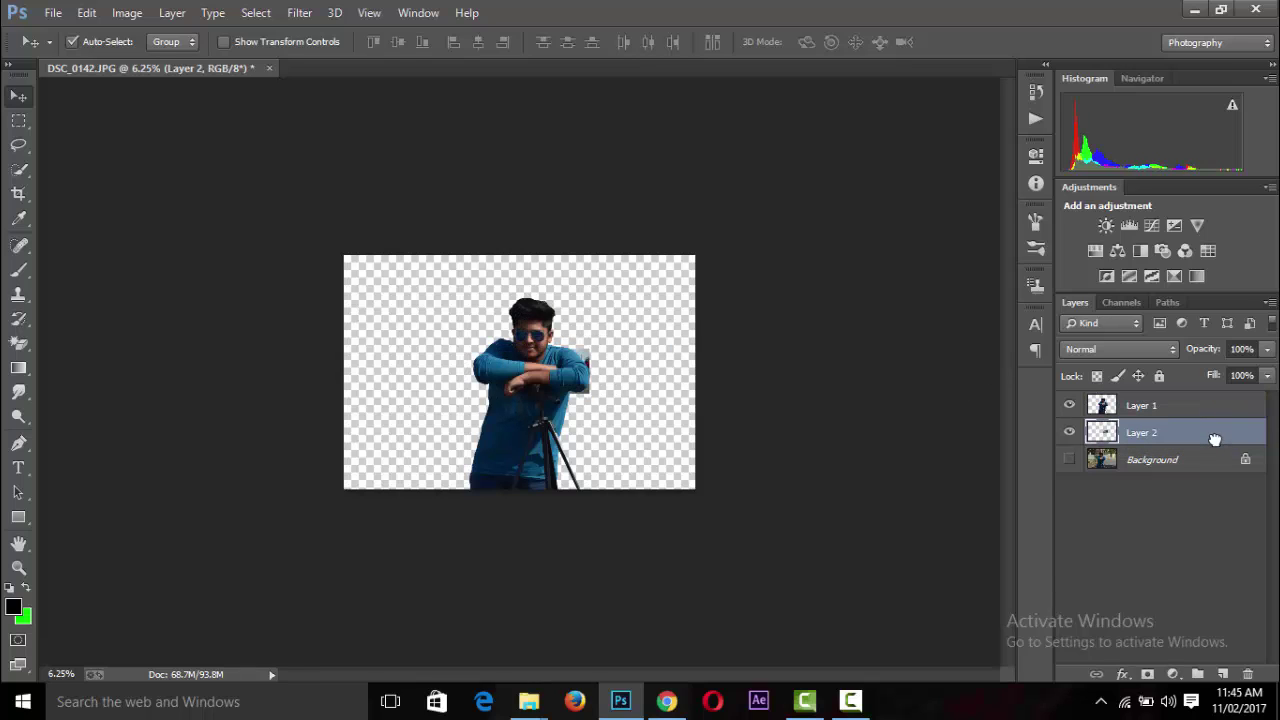
Free-transform the police photo to about 479.69% width and 614.58% height behind the man.
key(ctrl+t)
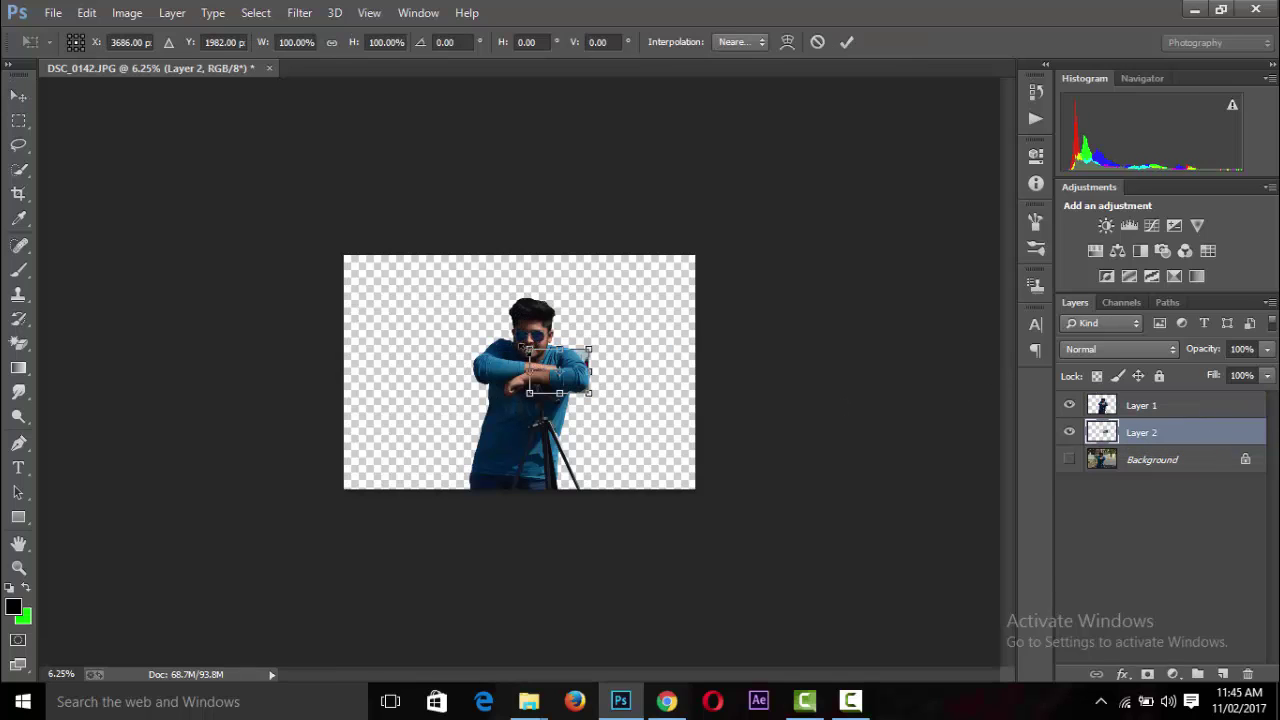
drag(529, 350, 446, 260)
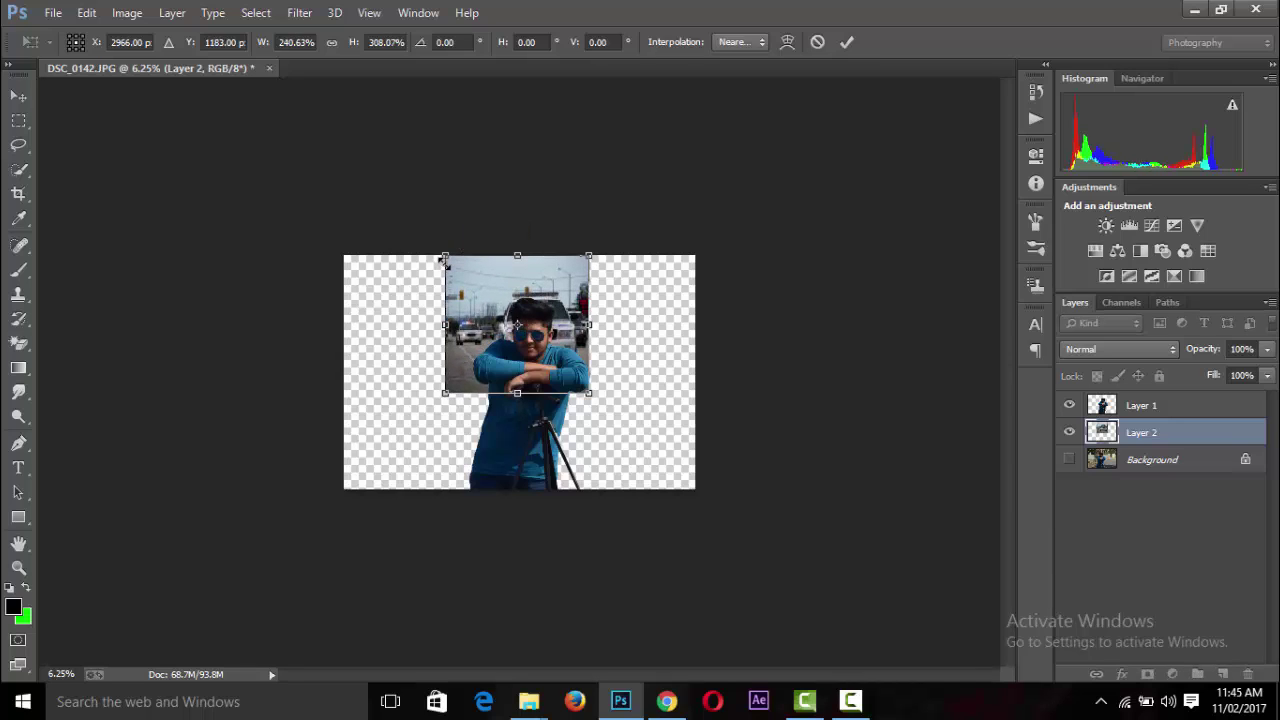
mouse_move(445, 396)
mouse_down()
mouse_move(420, 518)
mouse_move(421, 491)
mouse_up()
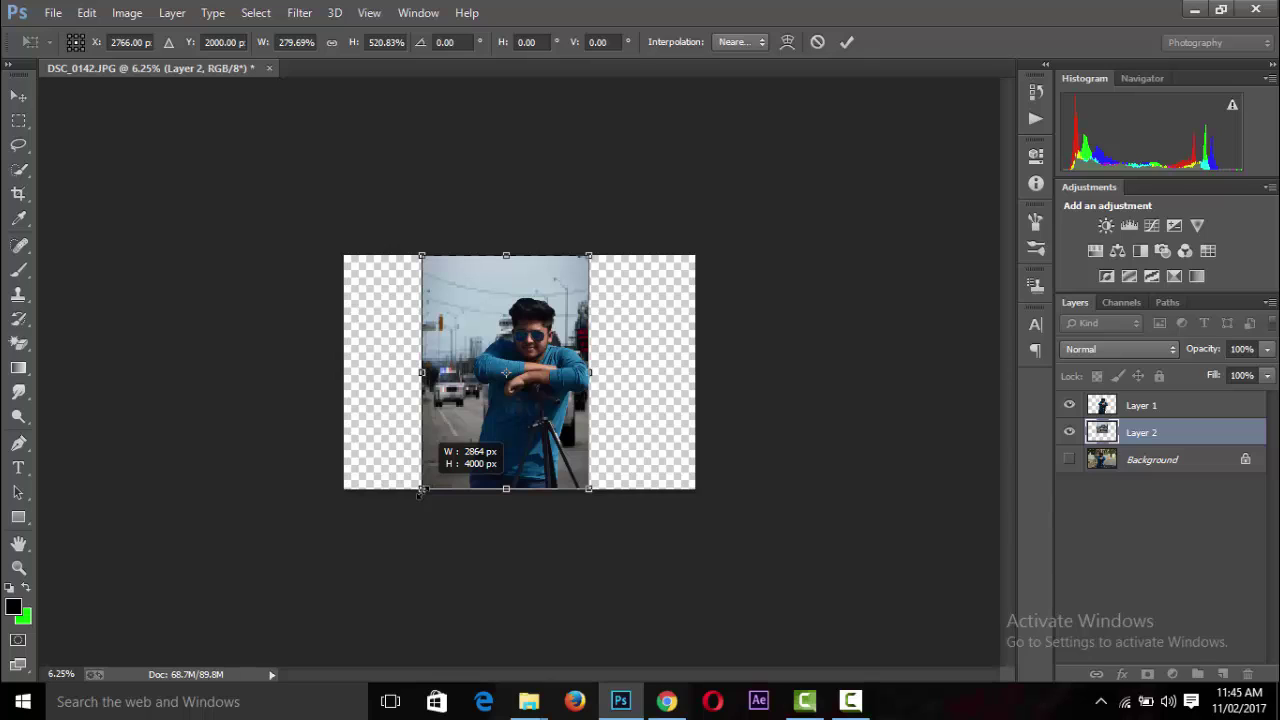
drag(520, 460, 544, 462)
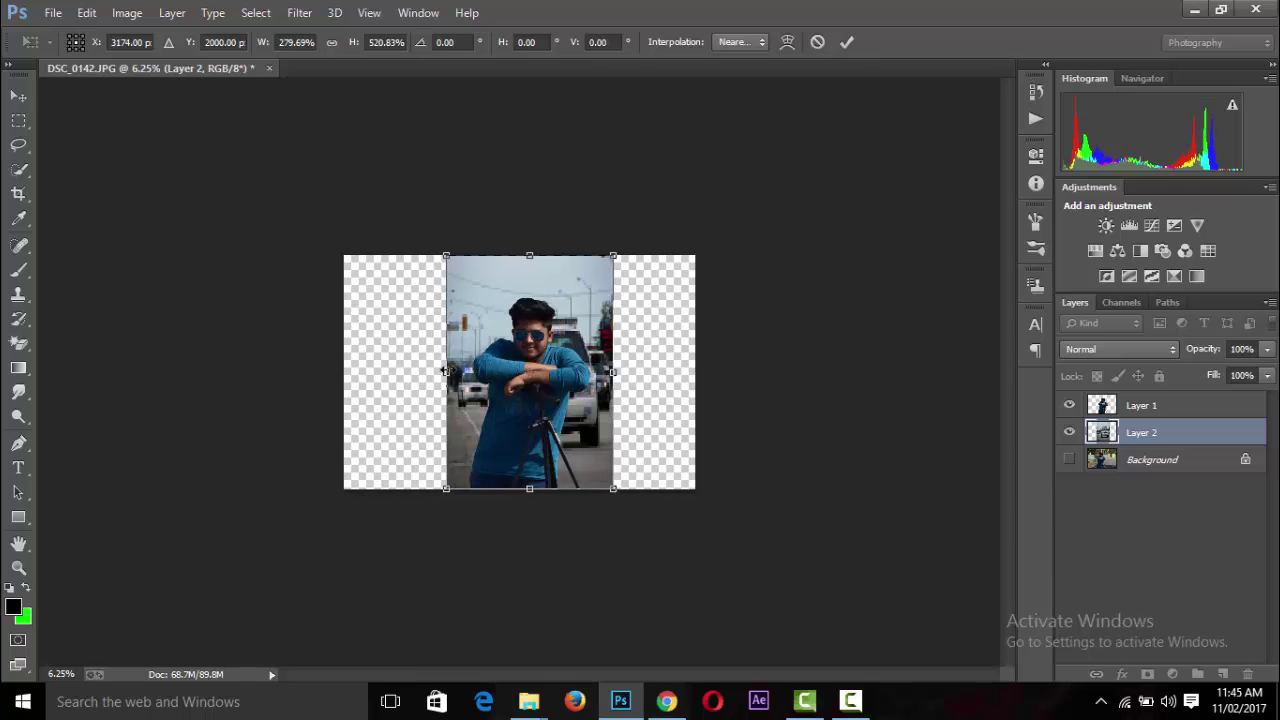
drag(445, 371, 416, 371)
drag(589, 398, 624, 398)
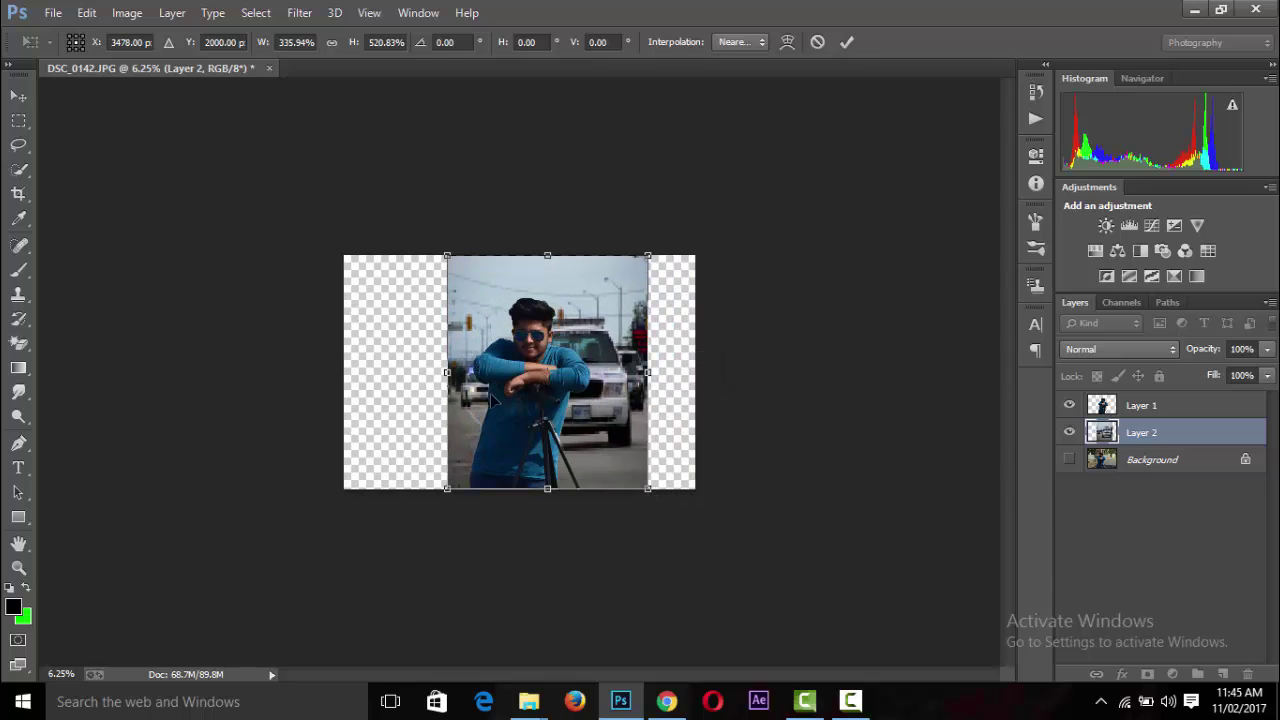
drag(444, 372, 421, 372)
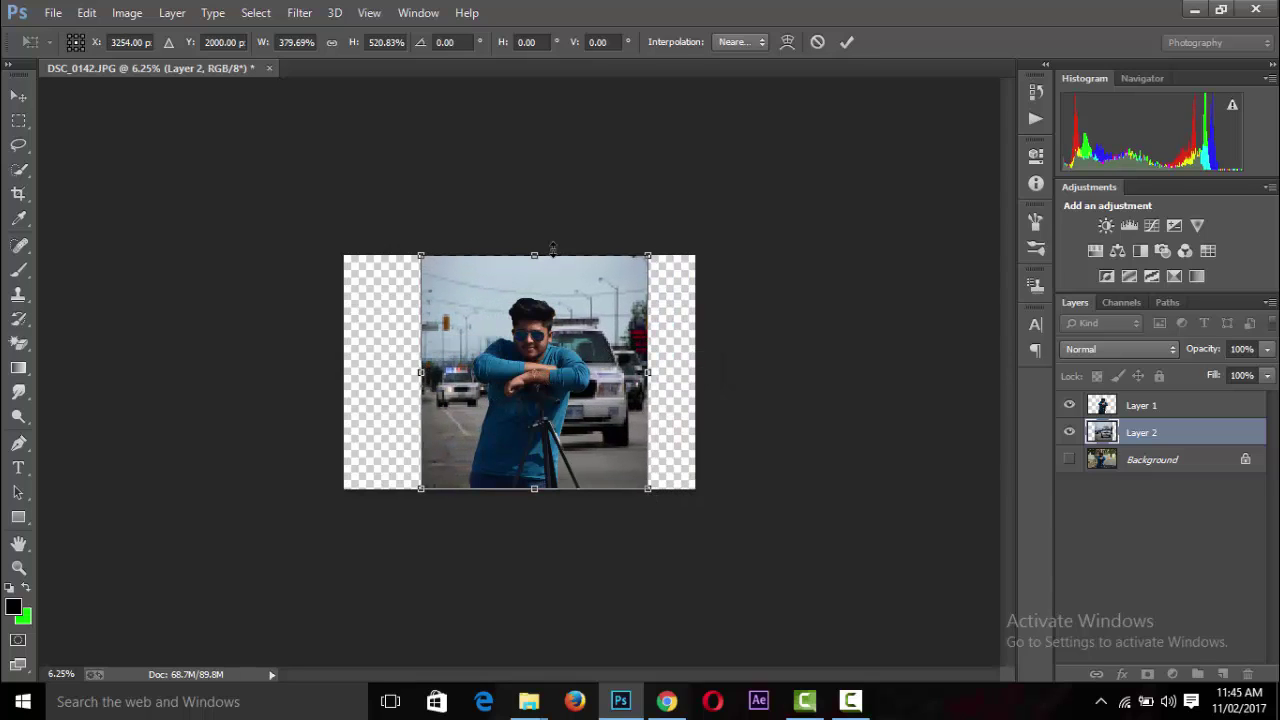
drag(535, 490, 535, 508)
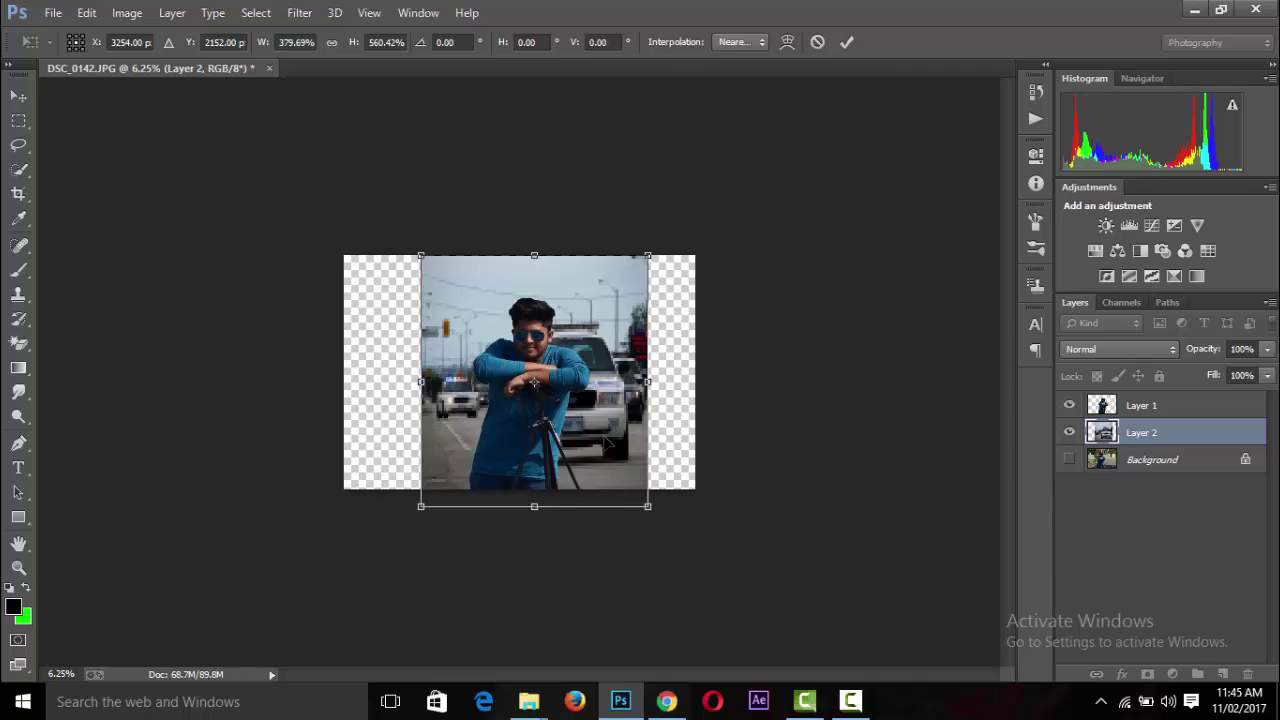
drag(605, 444, 637, 468)
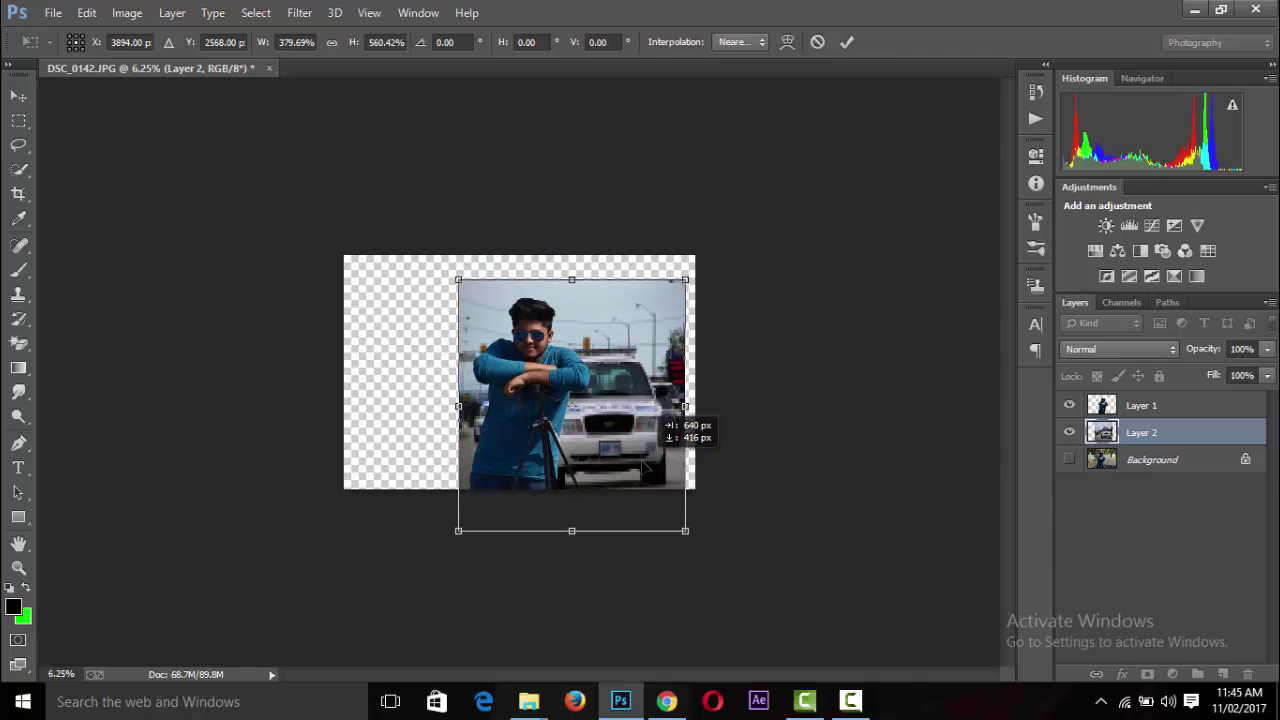
drag(460, 283, 452, 257)
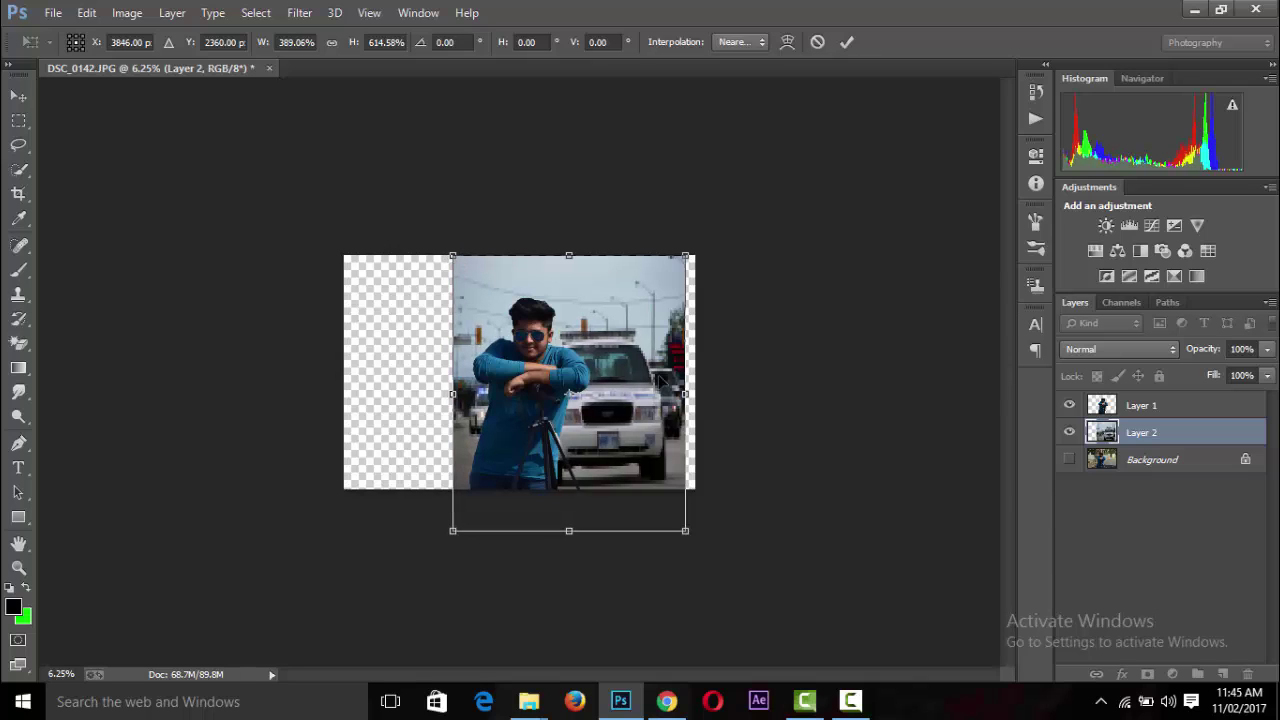
drag(686, 394, 740, 394)
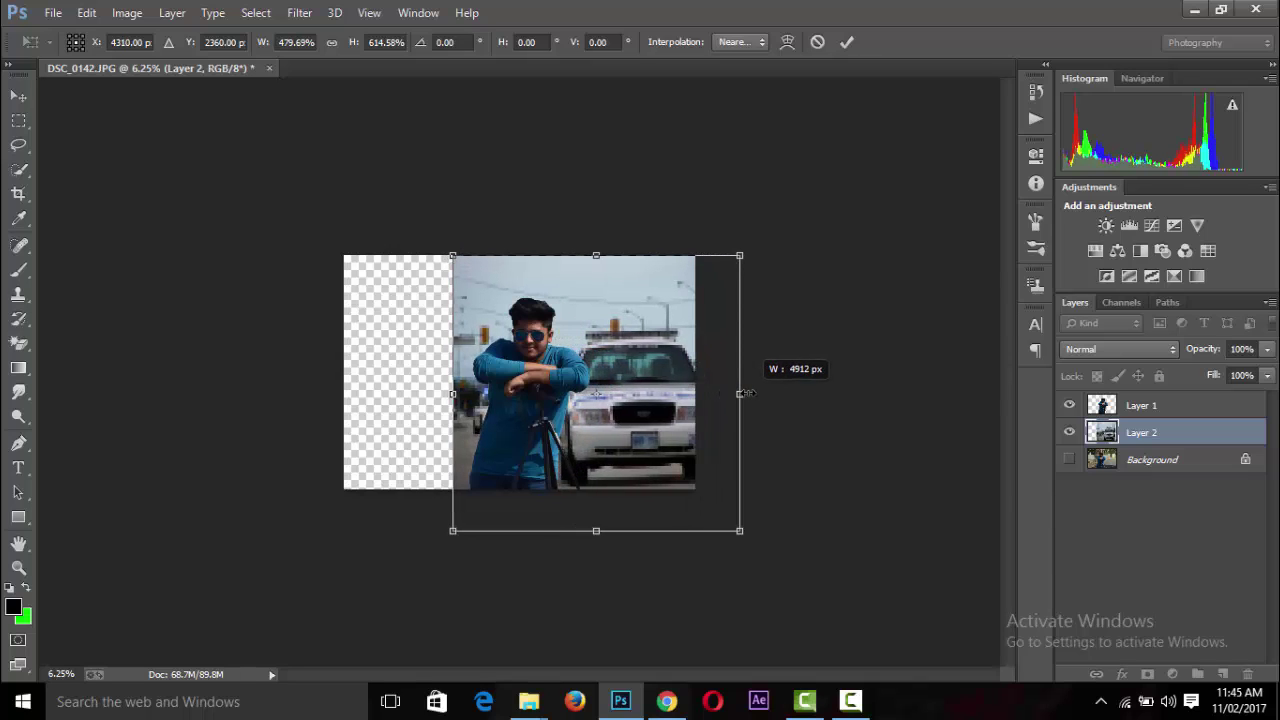
drag(666, 452, 660, 481)
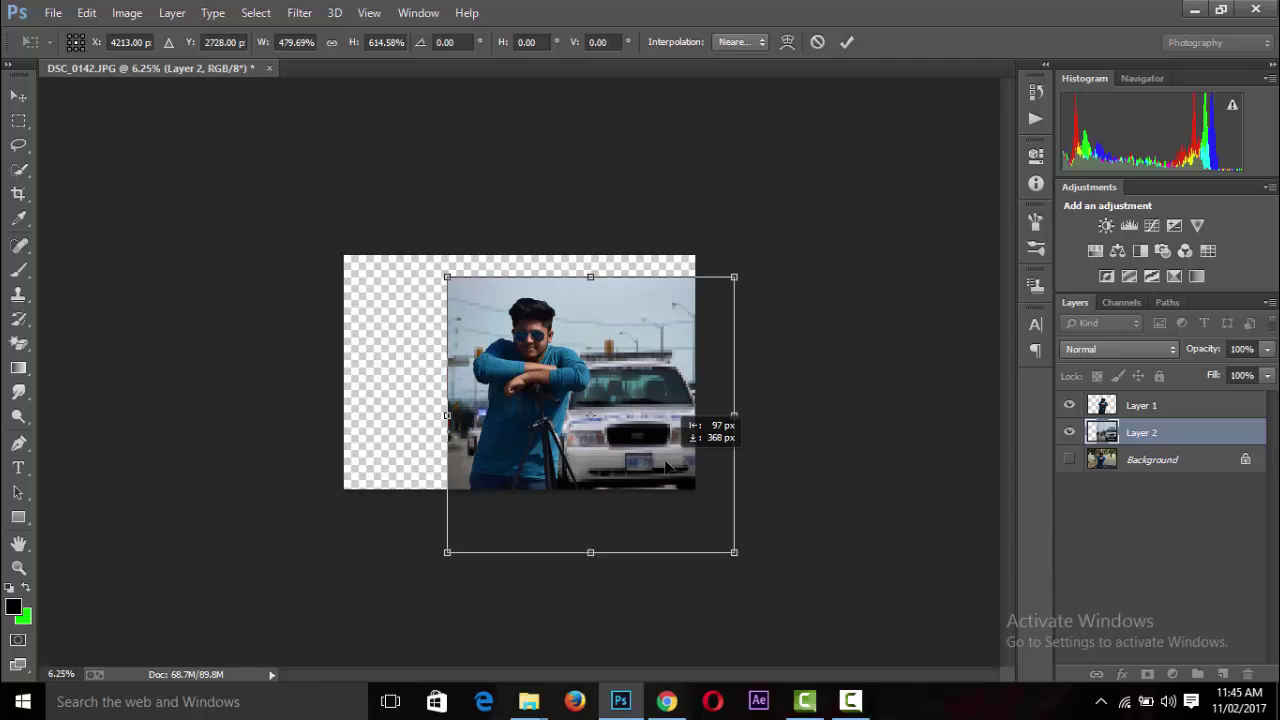
Commit the transform and move Layer 1 and Layer 2 together left and up.
click(848, 43)
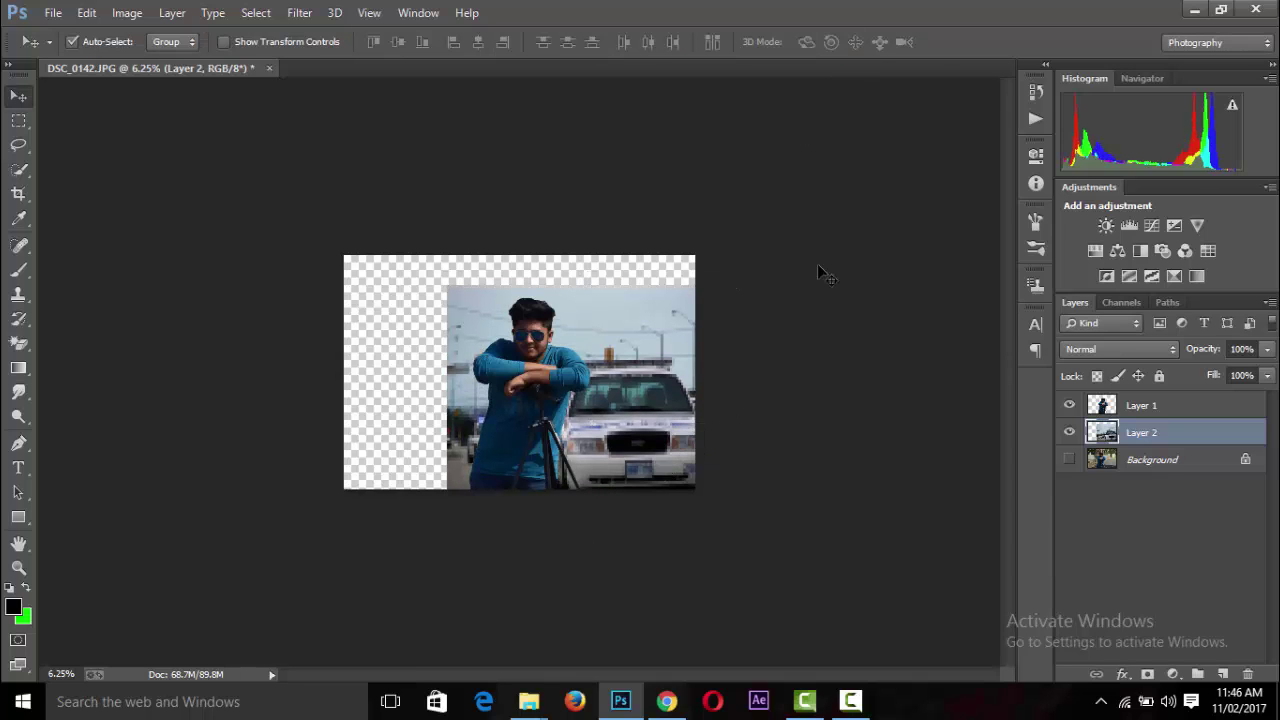
key(ctrl+plus)
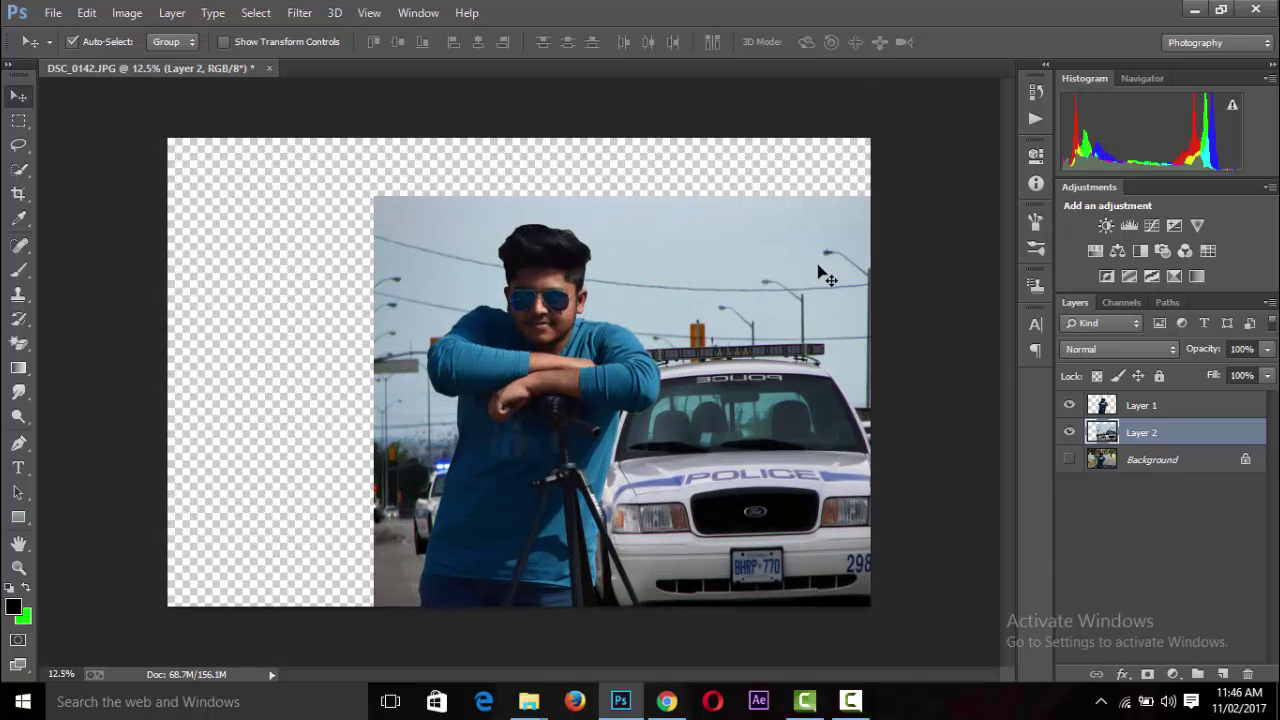
key(ctrl+minus)
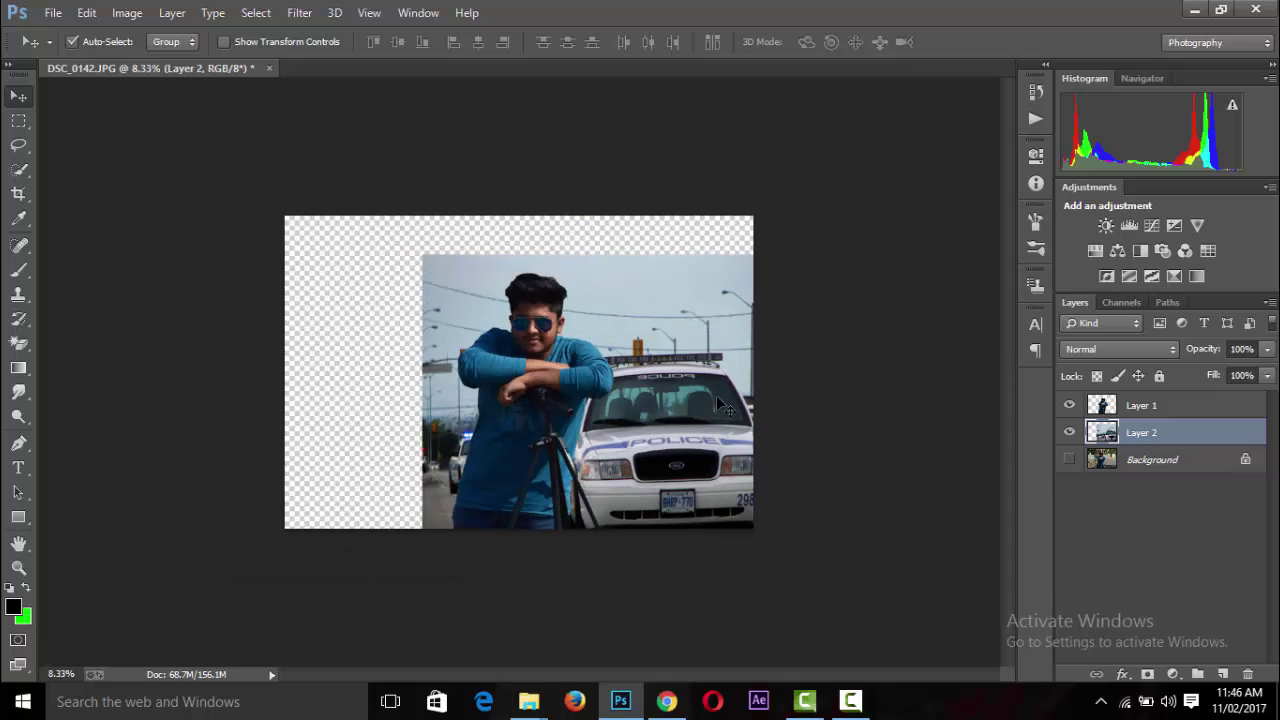
shift+click(1160, 408)
mouse_move(663, 464)
mouse_down()
mouse_move(567, 442)
mouse_move(560, 464)
mouse_up()
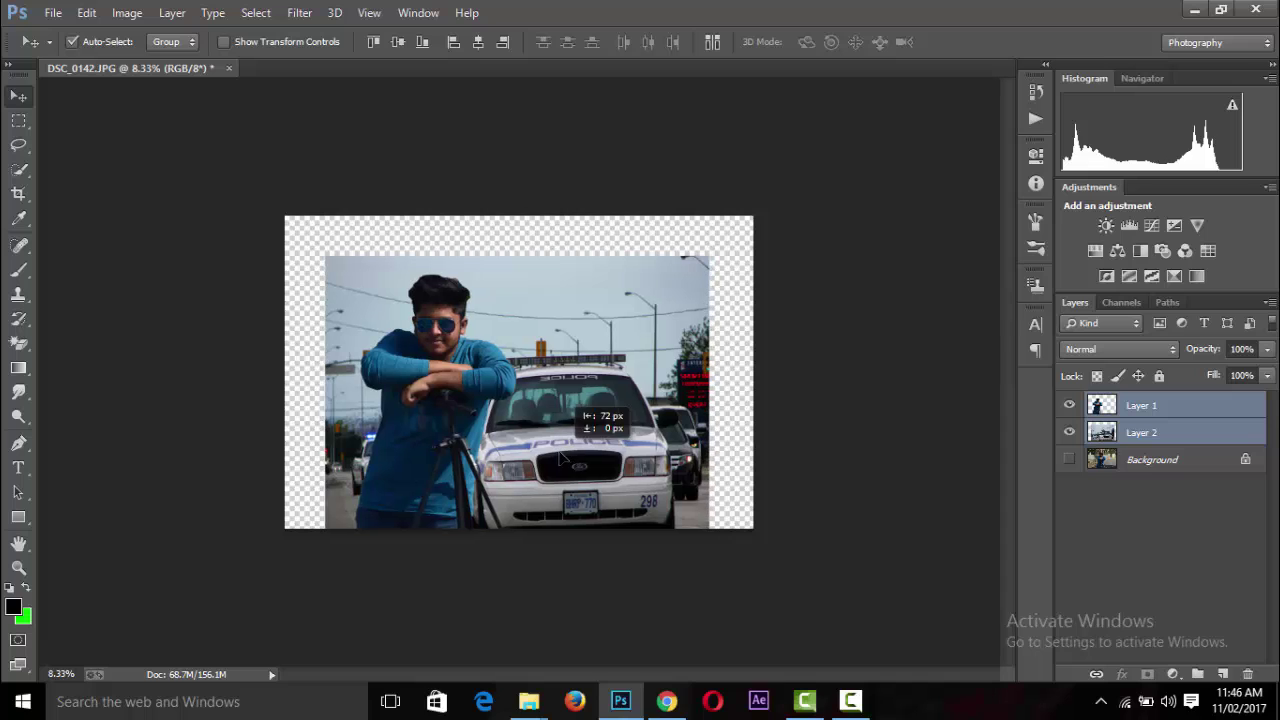
Nudge the man with the tripod on Layer 1 slightly right beside the car.
key(ctrl+plus)
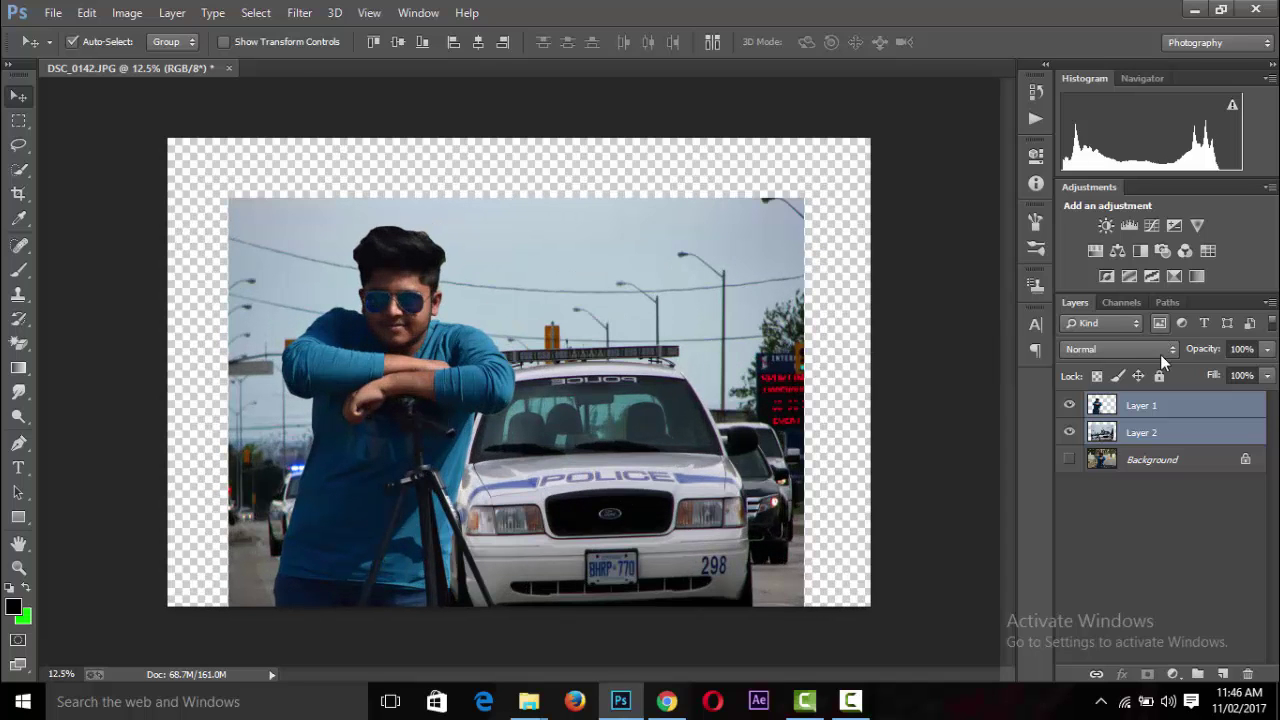
click(1160, 414)
drag(430, 470, 477, 472)
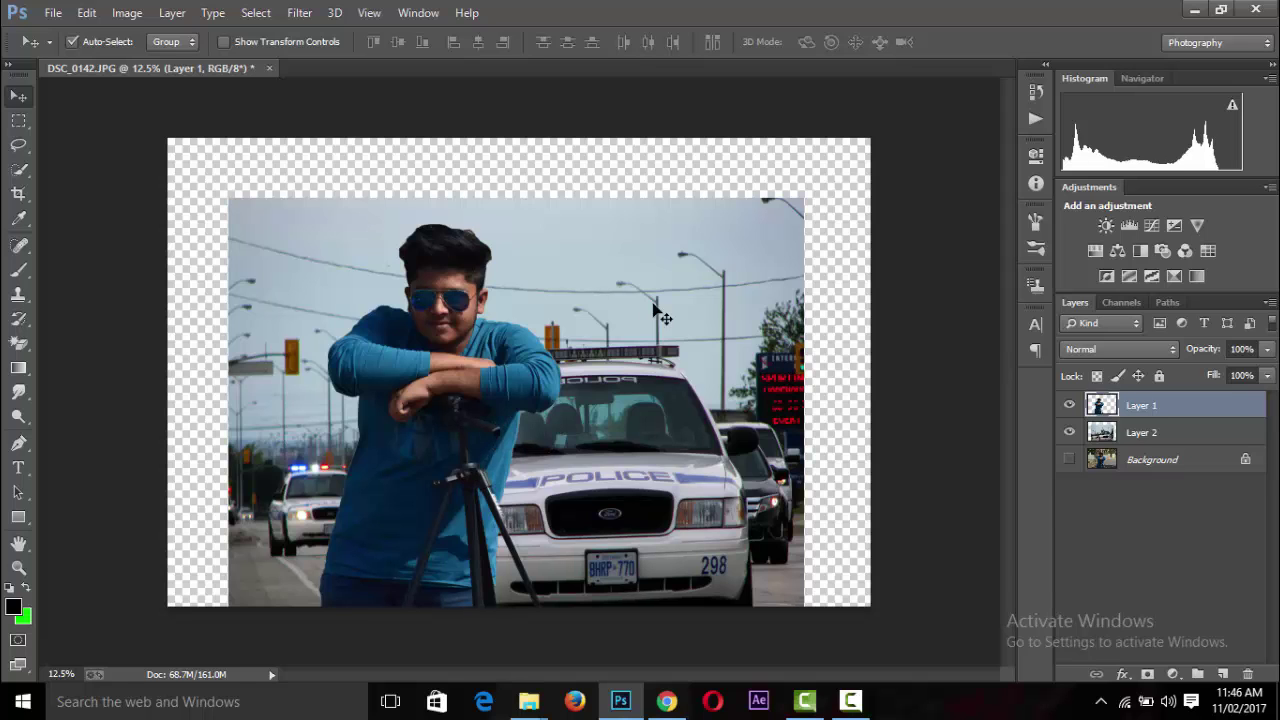
key(ctrl+minus)
key(ctrl+plus)
key(ctrl+minus)
Crop the canvas's left and right edges in to the photo bounds.
click(18, 193)
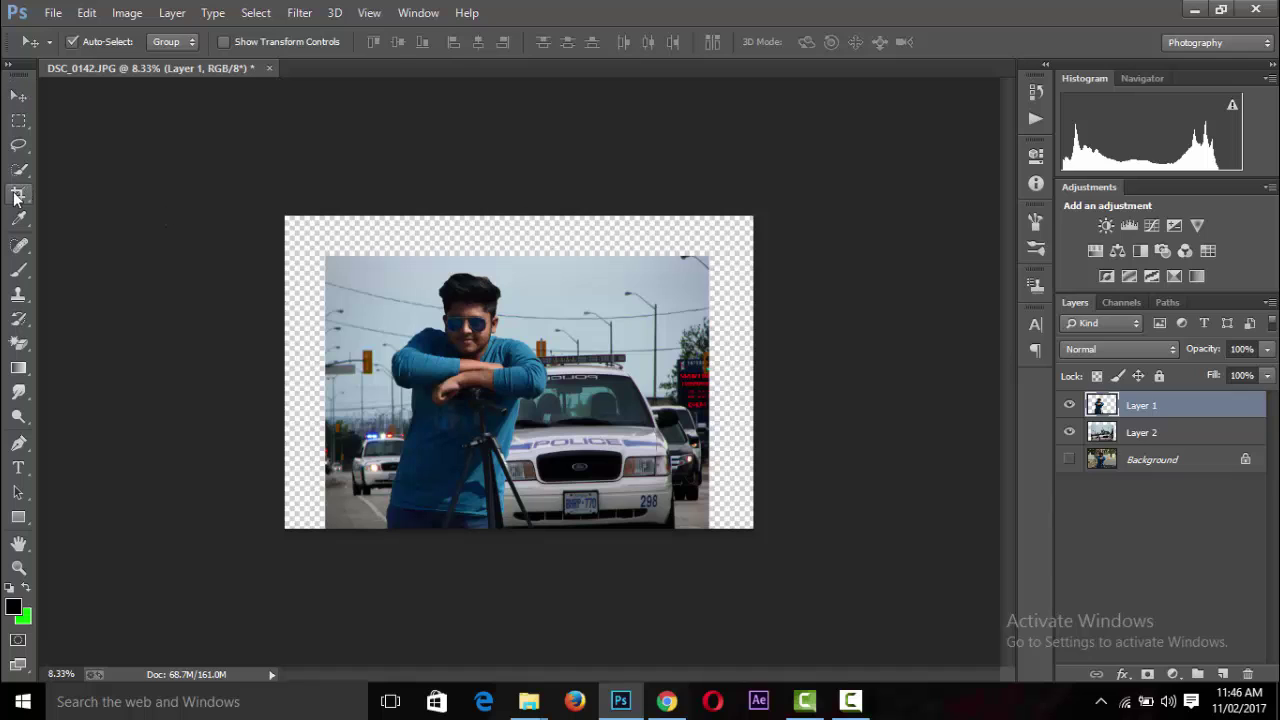
drag(281, 374, 298, 371)
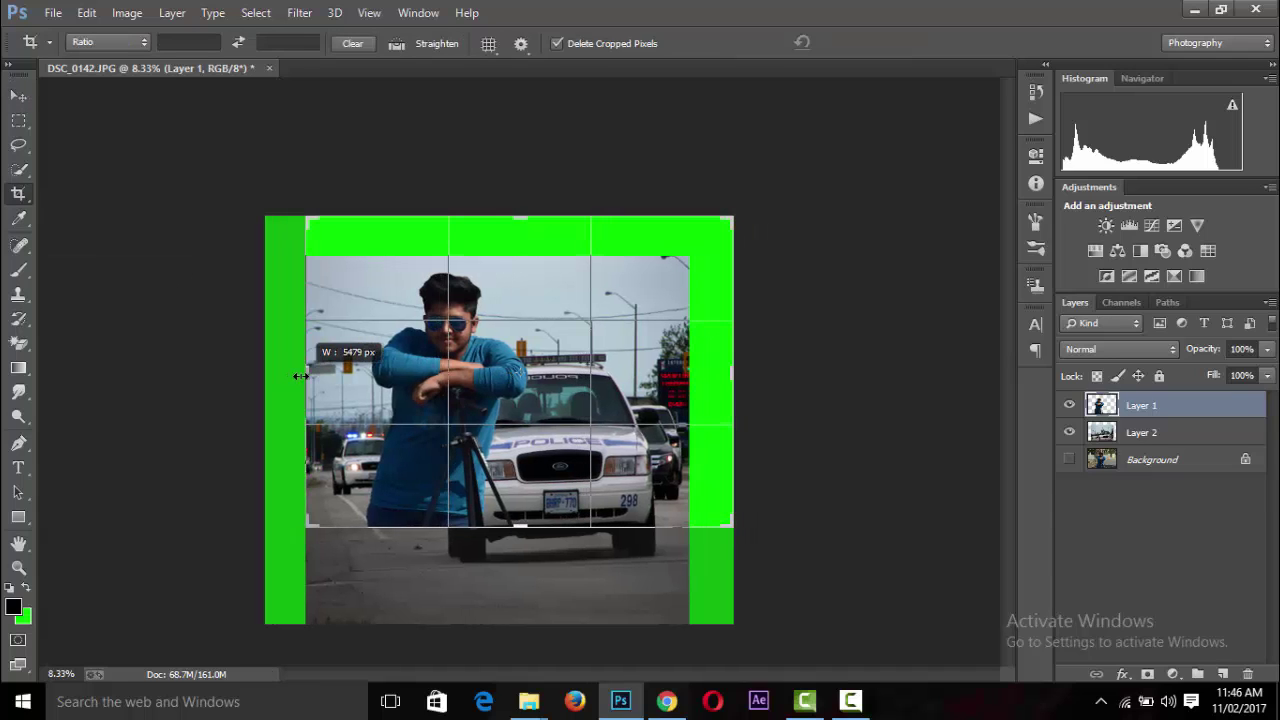
drag(737, 390, 710, 388)
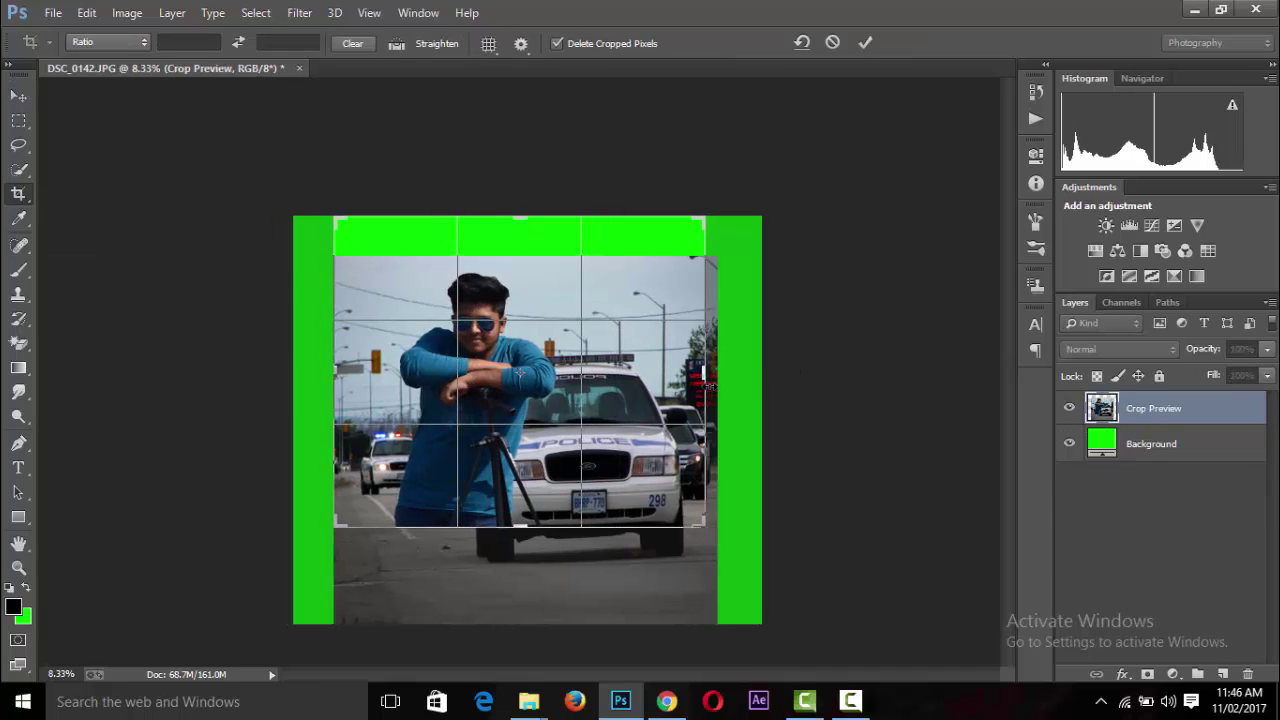
click(866, 42)
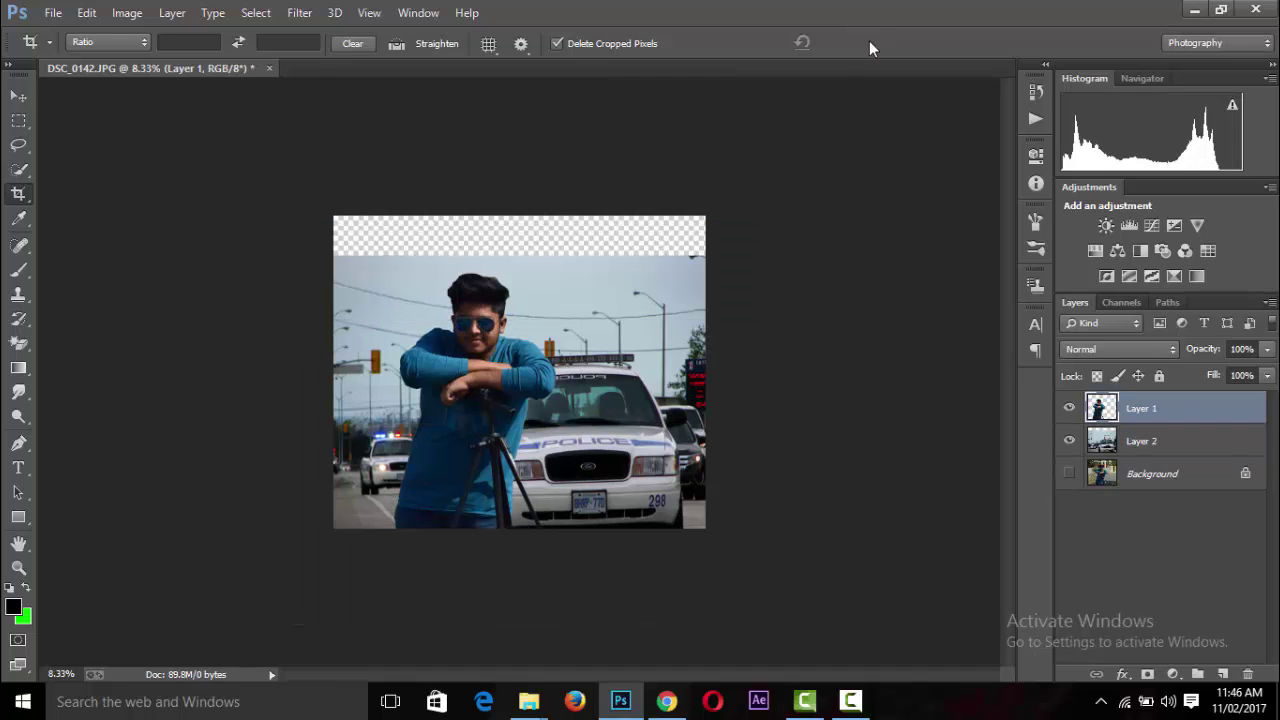
Crop again to trim the transparent strip off the top of the canvas.
click(18, 95)
click(18, 193)
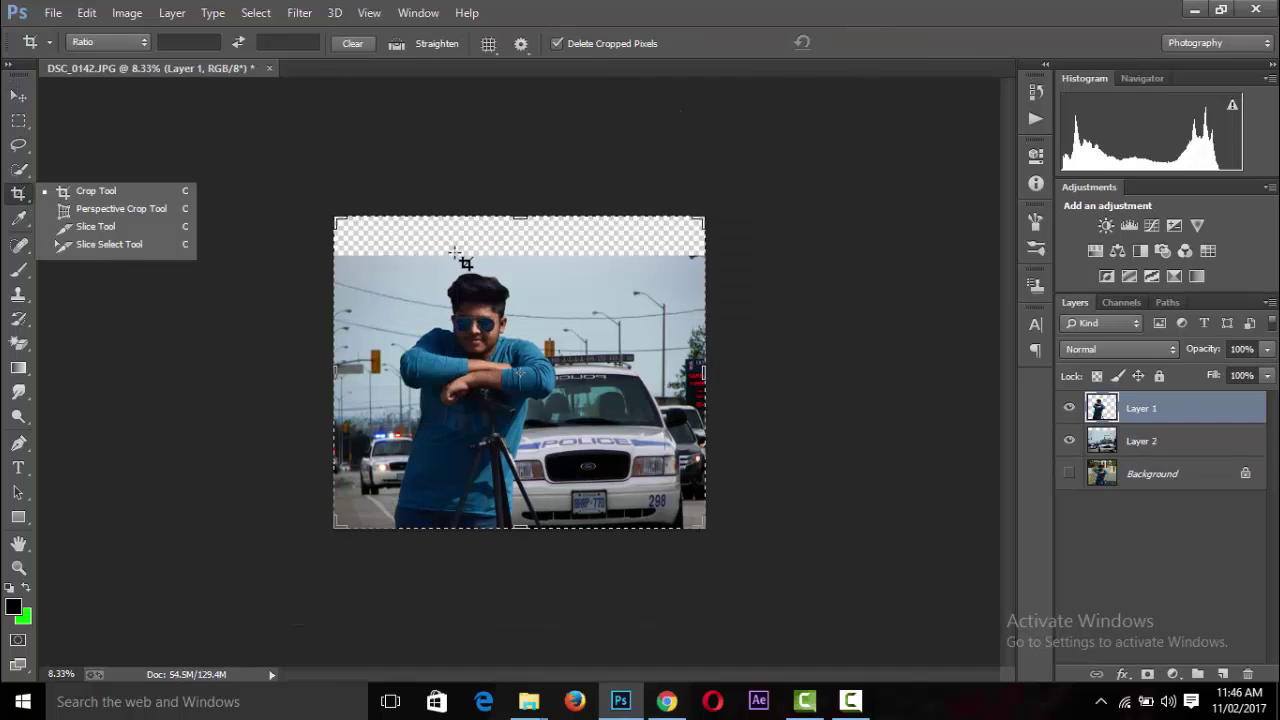
drag(518, 210, 518, 205)
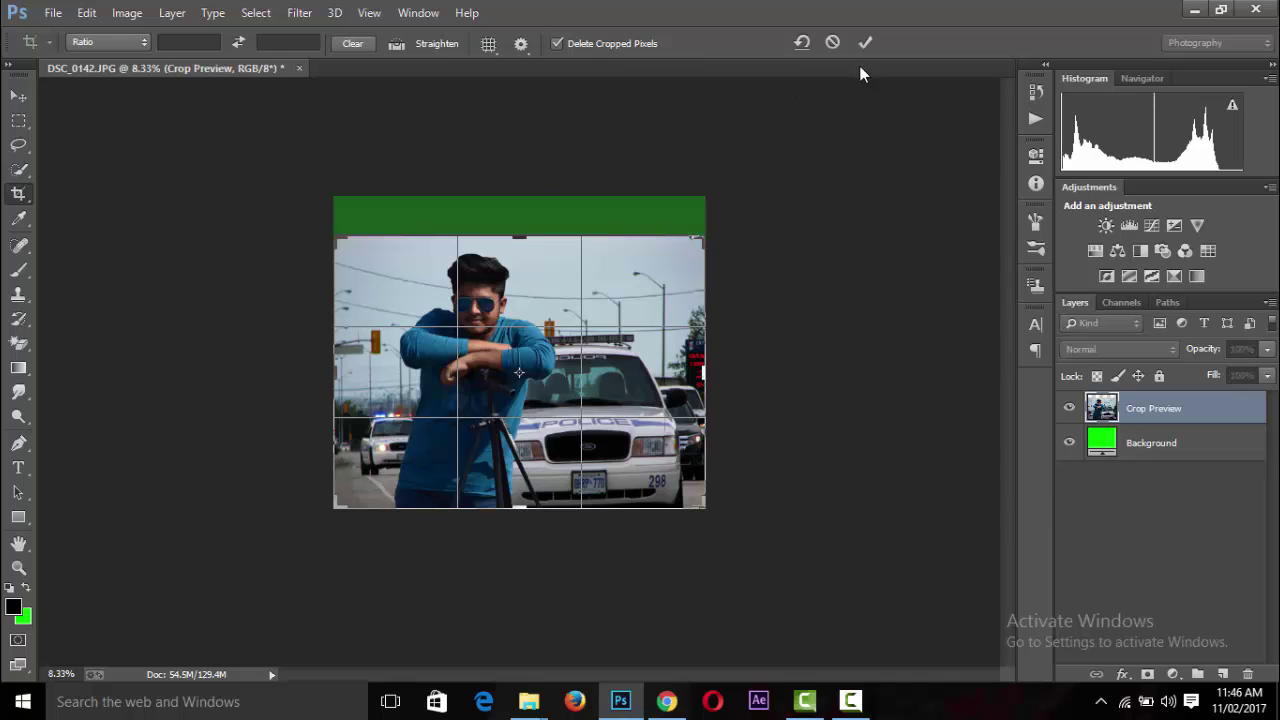
click(866, 42)
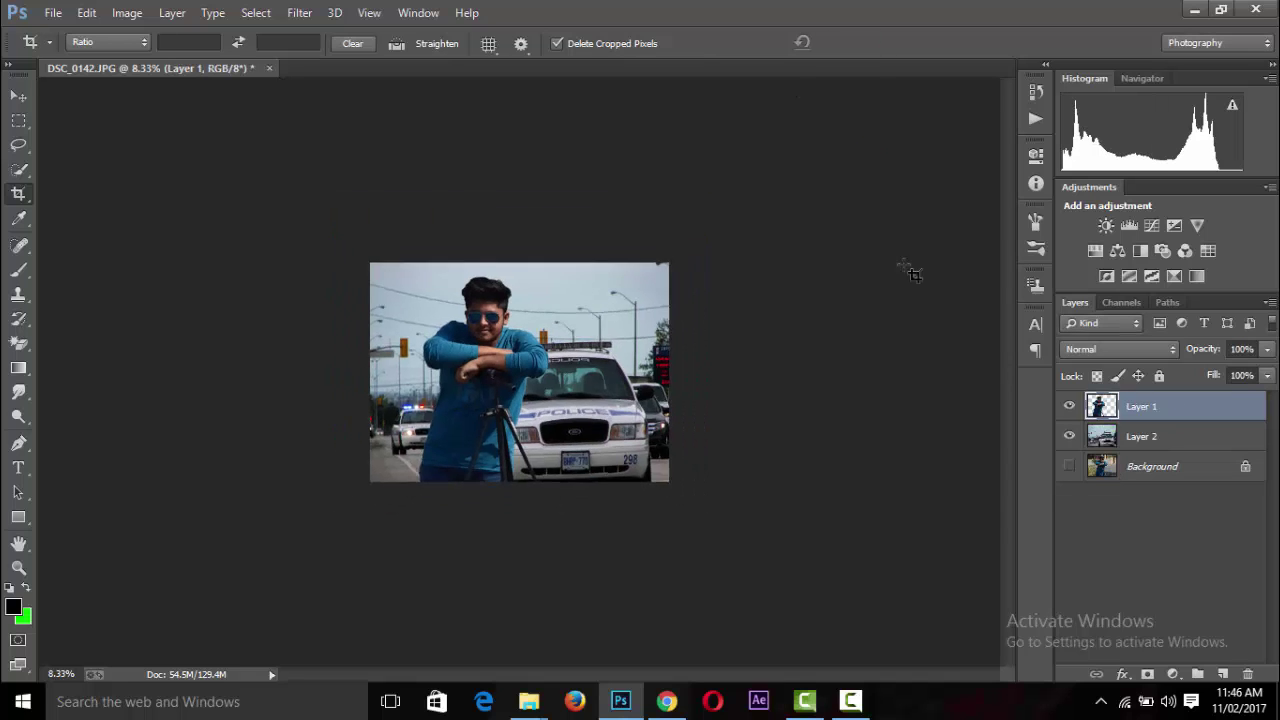
key(ctrl+plus)
key(ctrl+plus)
key(ctrl+minus)
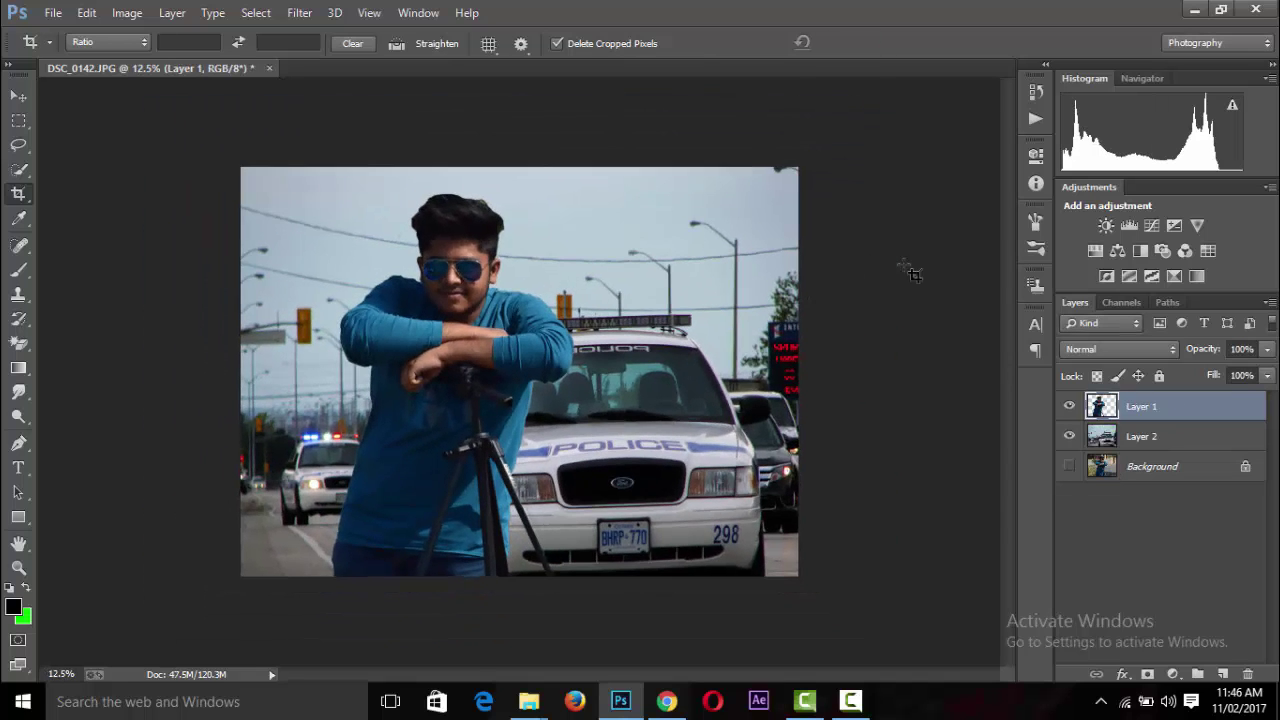
Narrow the police photo on Layer 2 to 97.98% width.
click(19, 97)
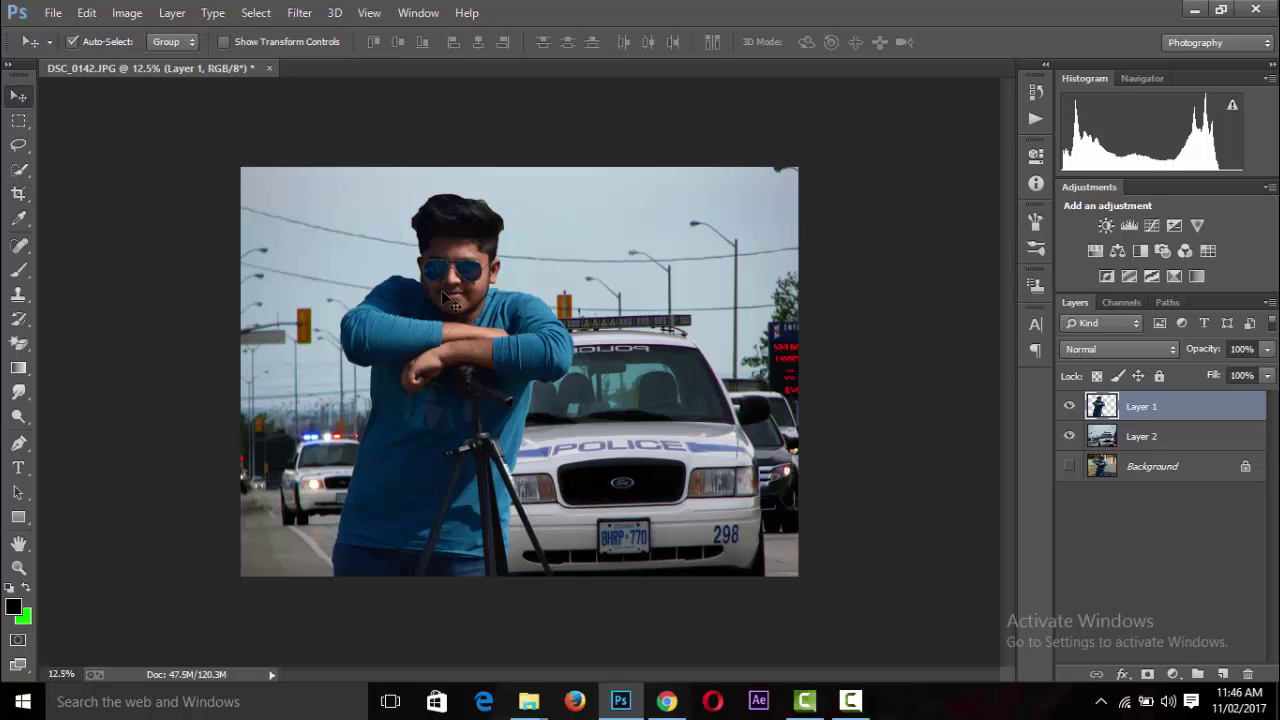
click(1231, 442)
key(ctrl+t)
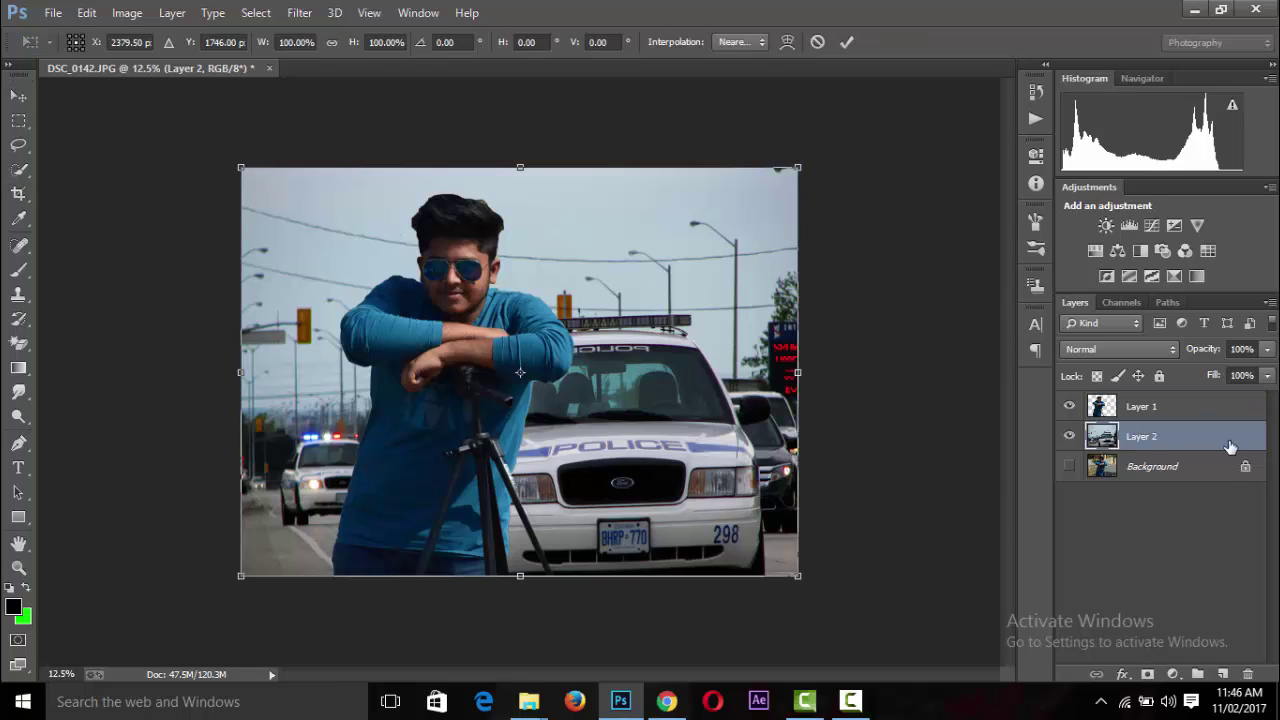
drag(797, 373, 732, 402)
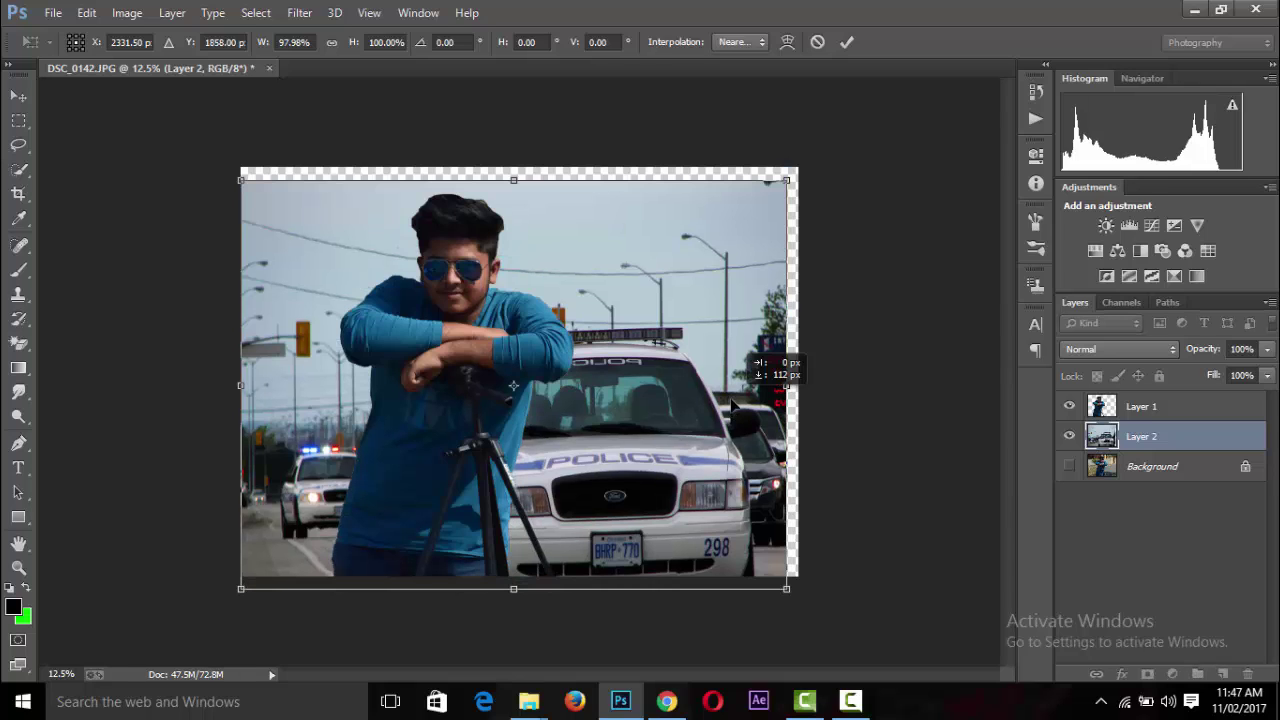
click(845, 47)
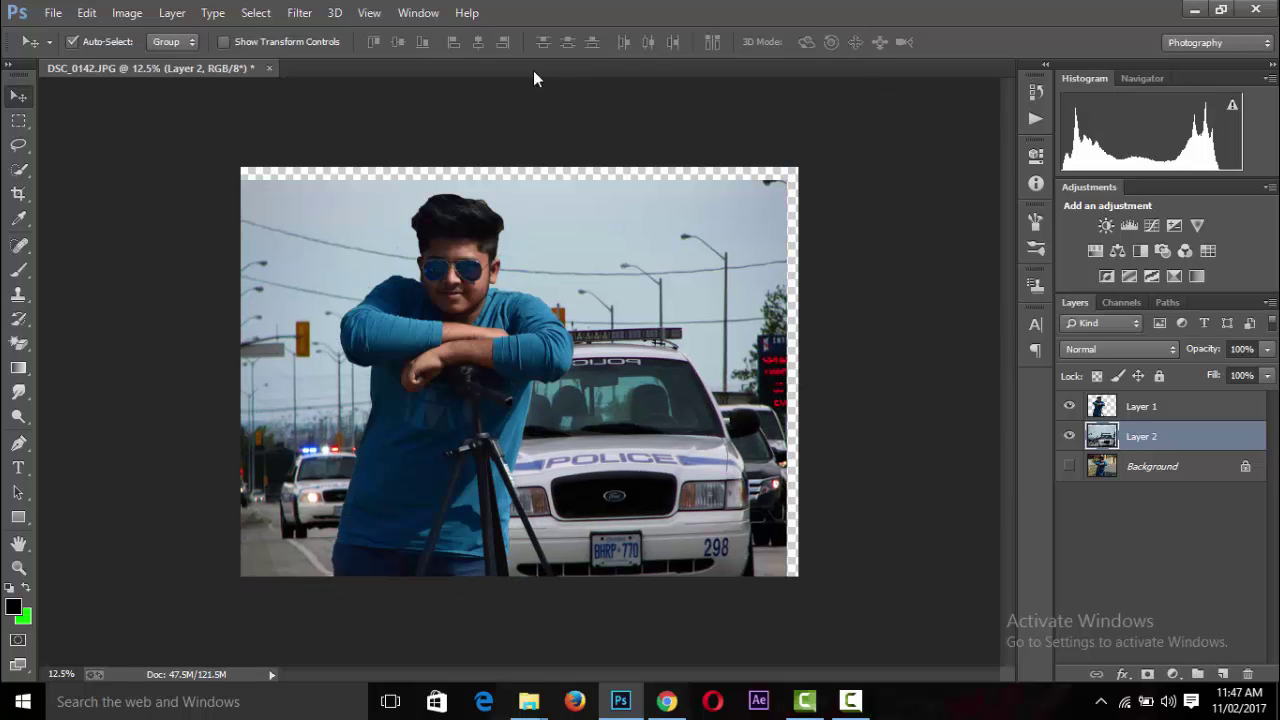
Recrop the canvas to remove the transparent edges left by the narrowing.
click(27, 200)
drag(796, 170, 804, 160)
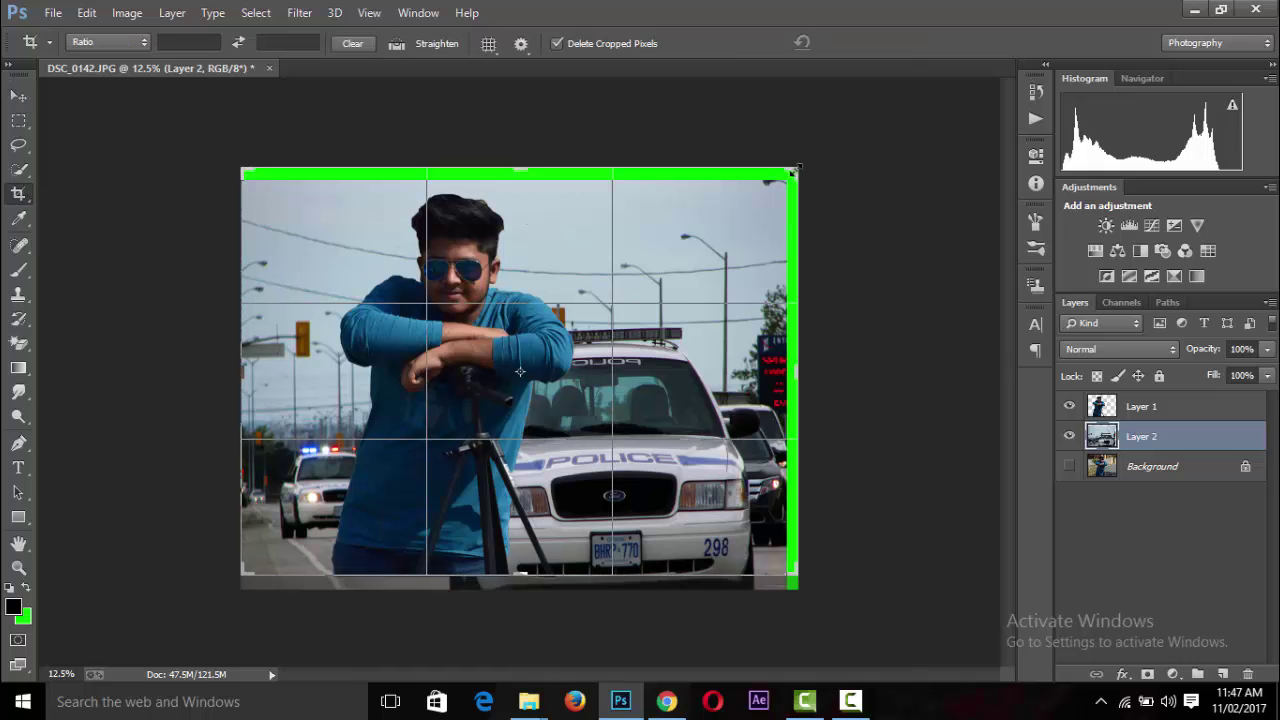
click(865, 44)
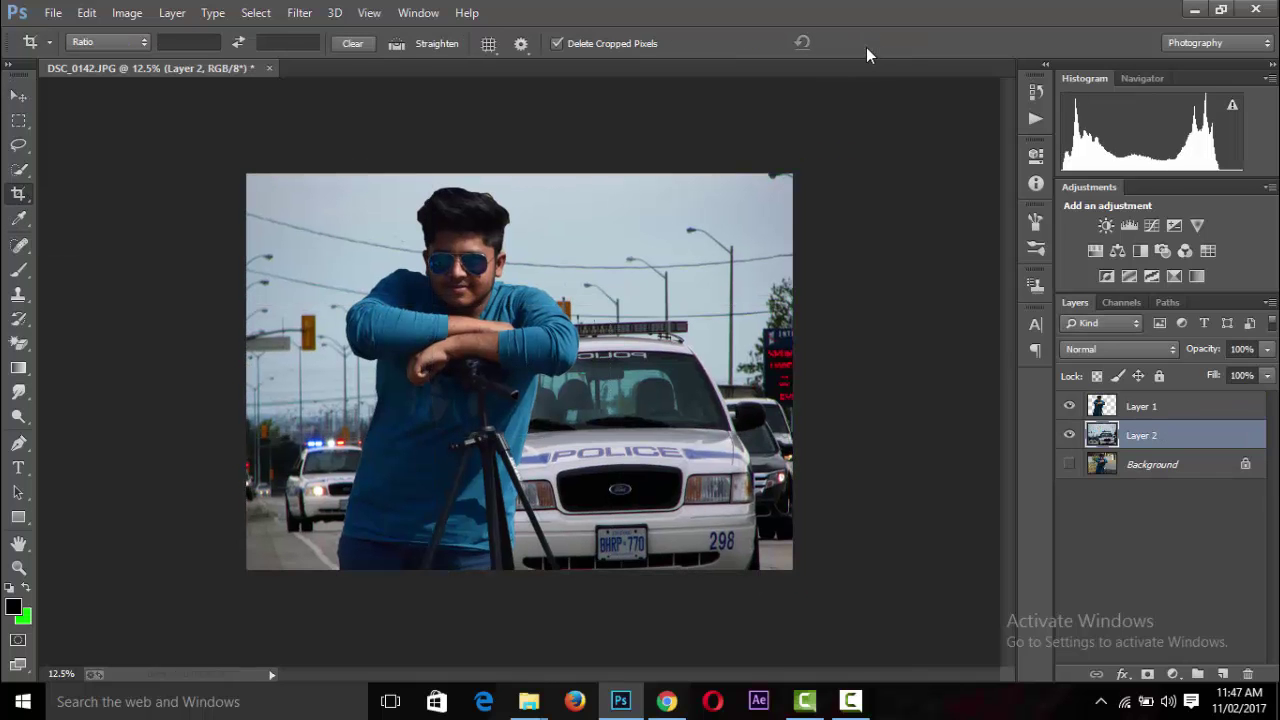
key(ctrl+plus)
key(ctrl+plus)
key(ctrl+minus)
key(ctrl+minus)
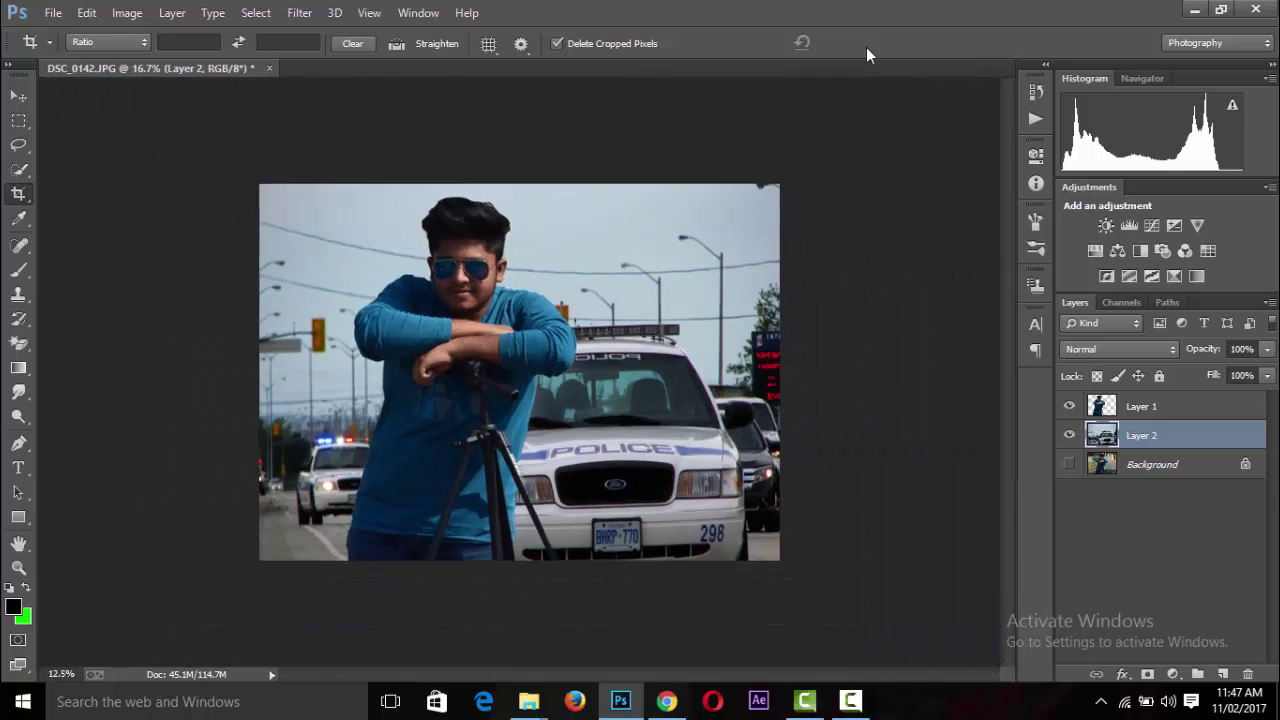
key(ctrl+minus)
key(ctrl+minus)
key(ctrl+minus)
key(ctrl+plus)
key(ctrl+plus)
key(ctrl+plus)
key(ctrl+plus)
key(ctrl+plus)
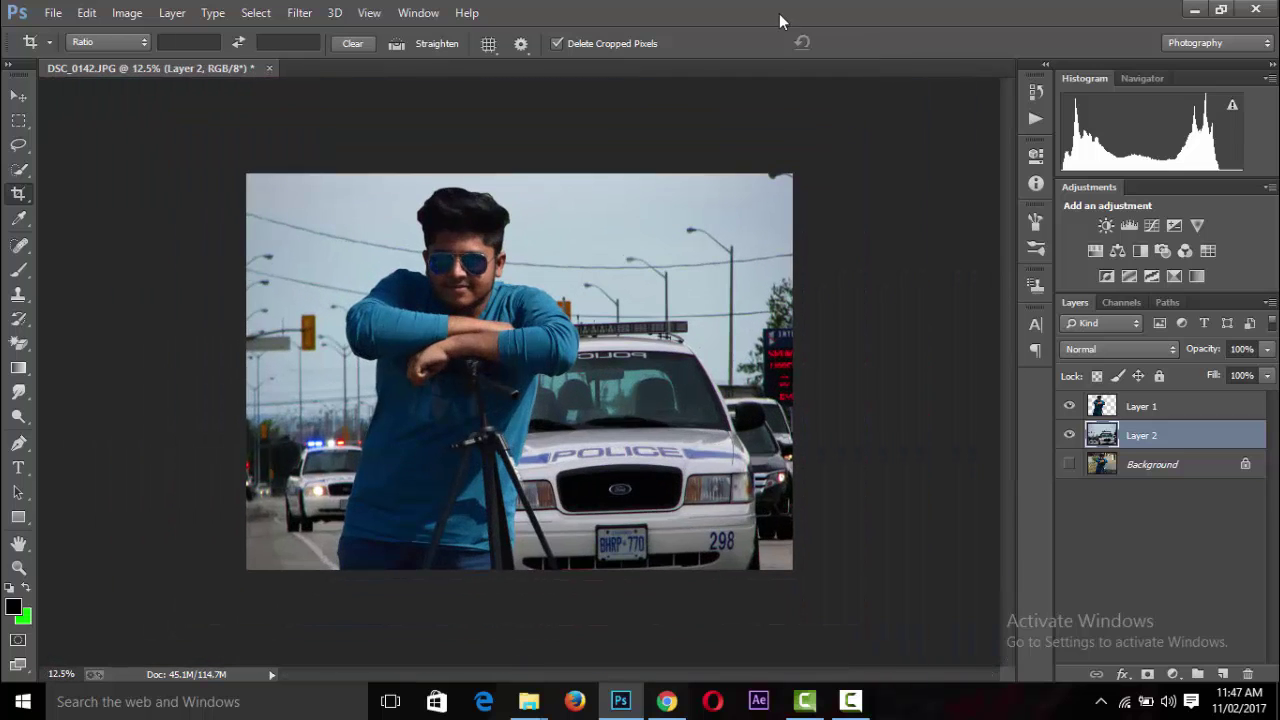
Apply a Gaussian Blur of about 34.6 px to the police-car background on Layer 2.
click(310, 12)
mouse_move(308, 237)
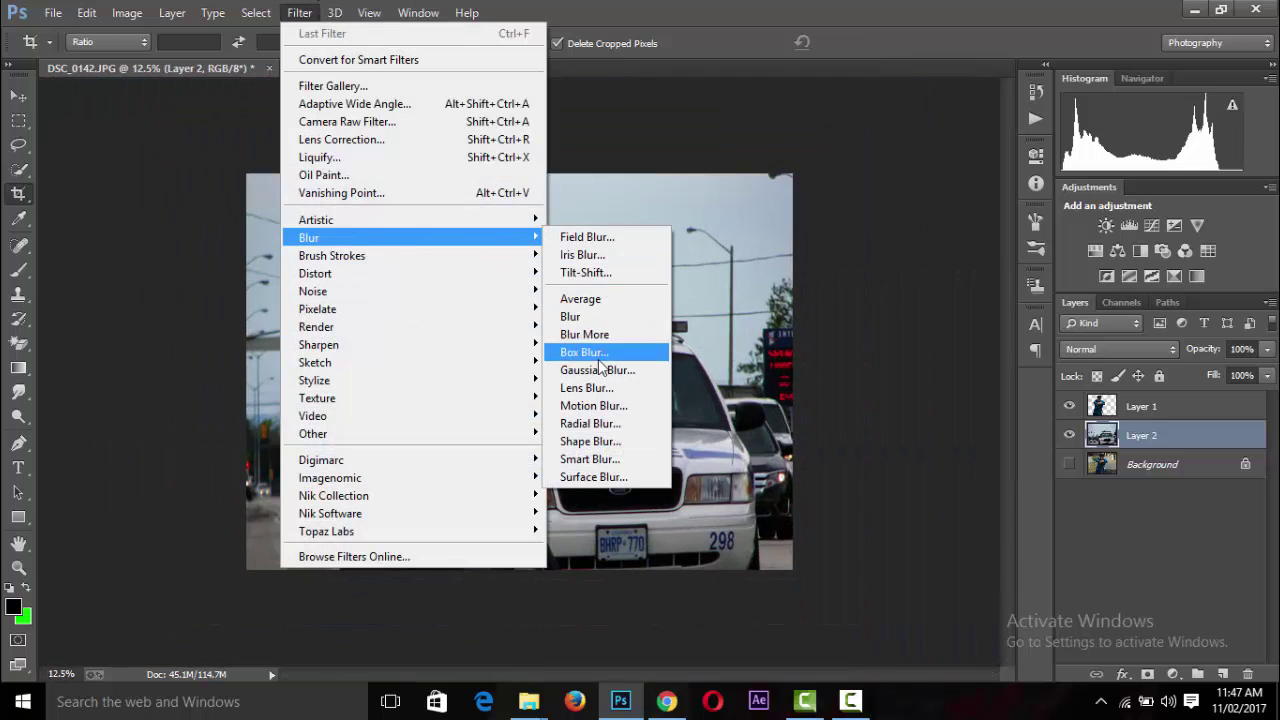
click(595, 368)
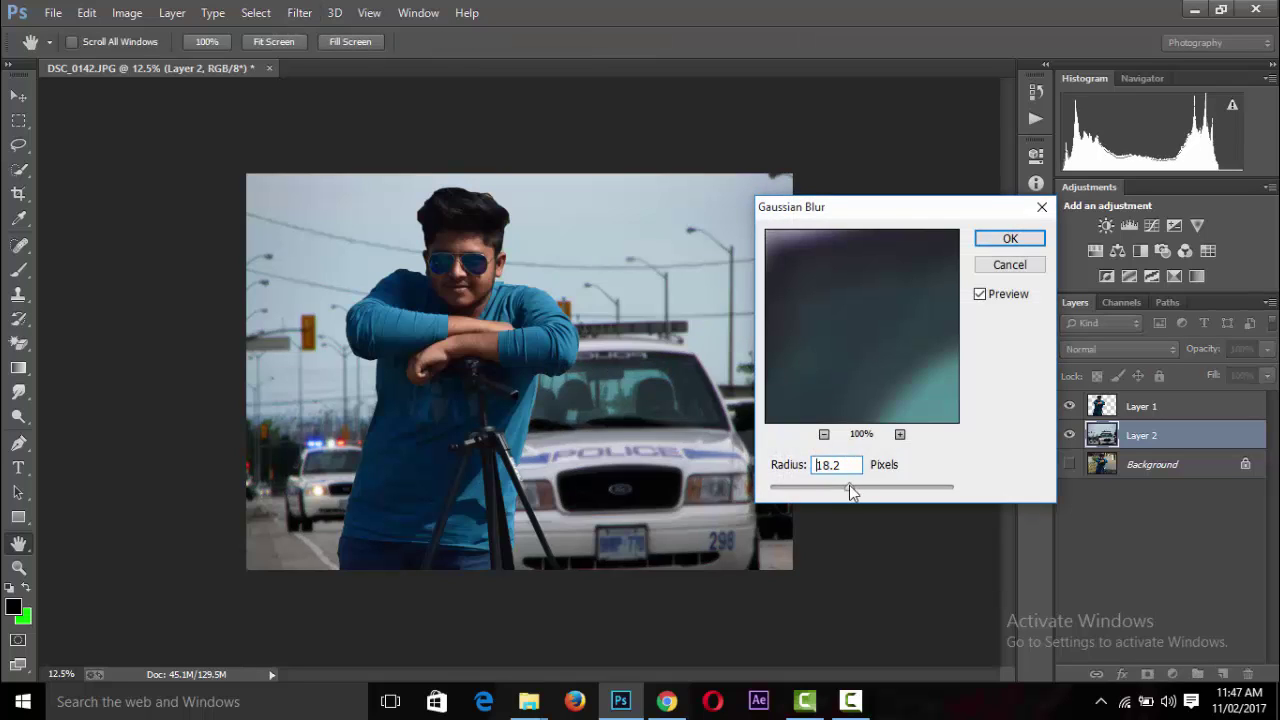
drag(850, 486, 864, 488)
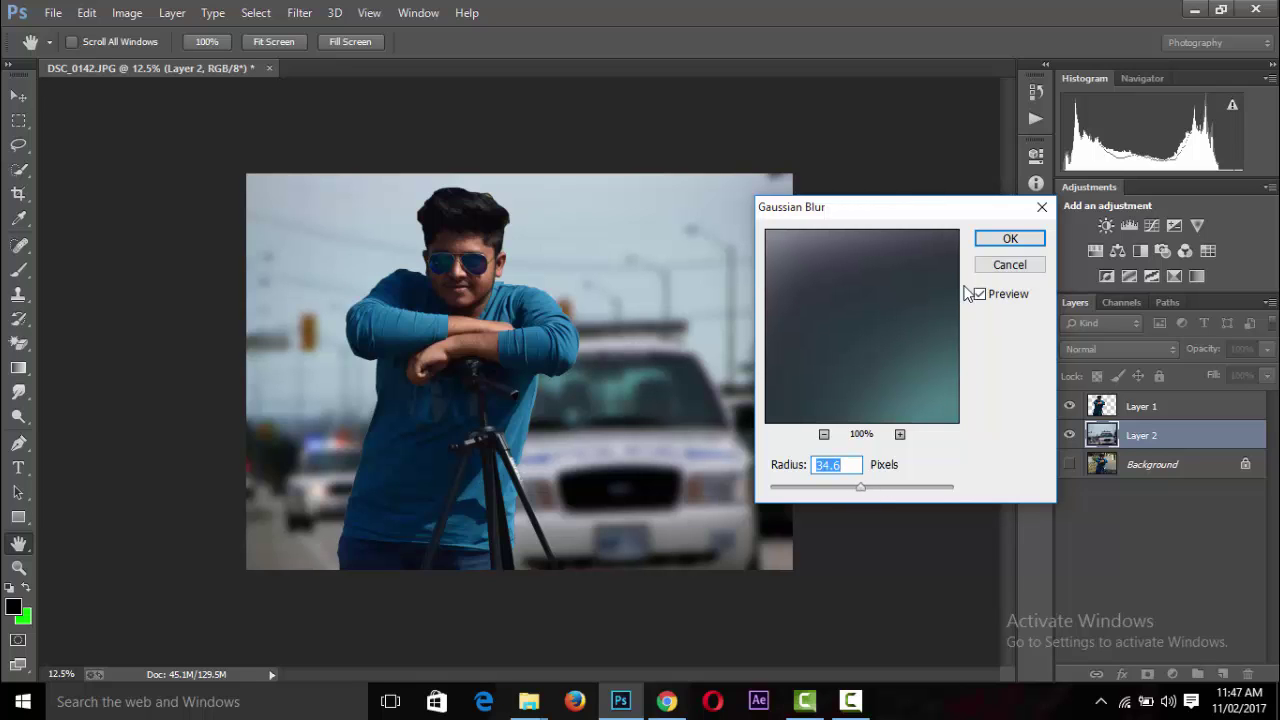
click(1008, 240)
key(c)
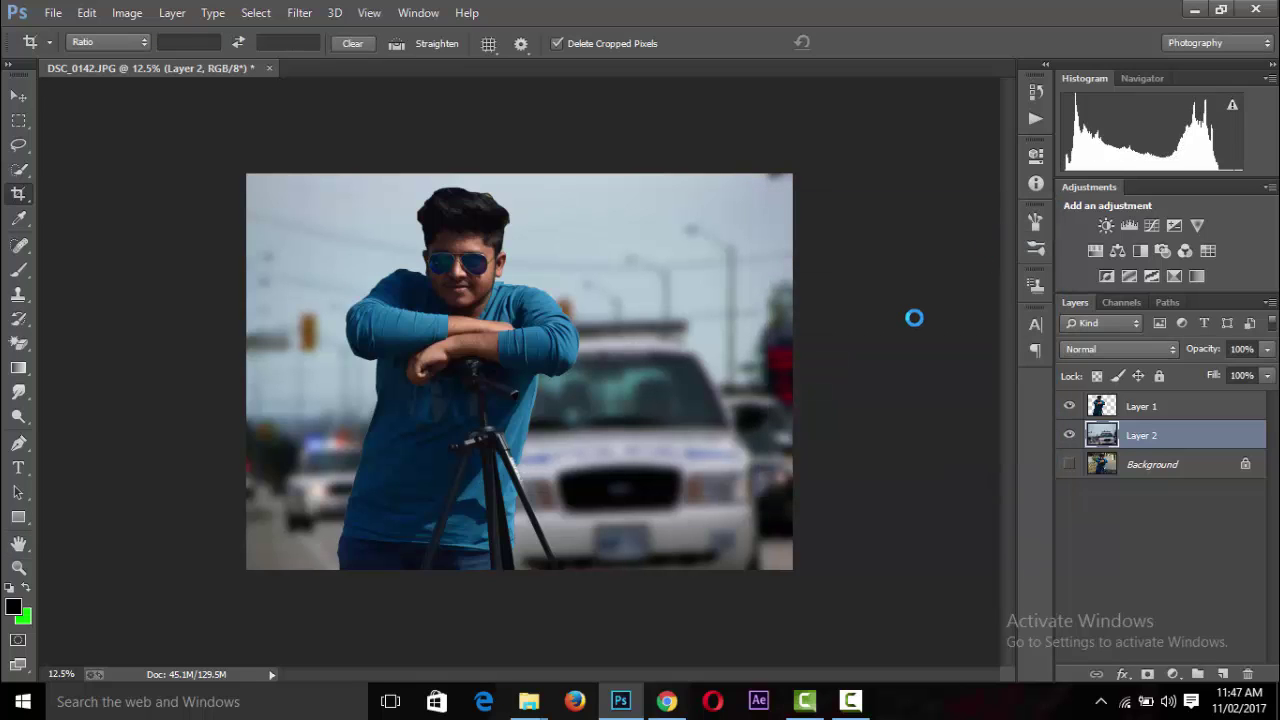
key(ctrl+minus)
key(ctrl+plus)
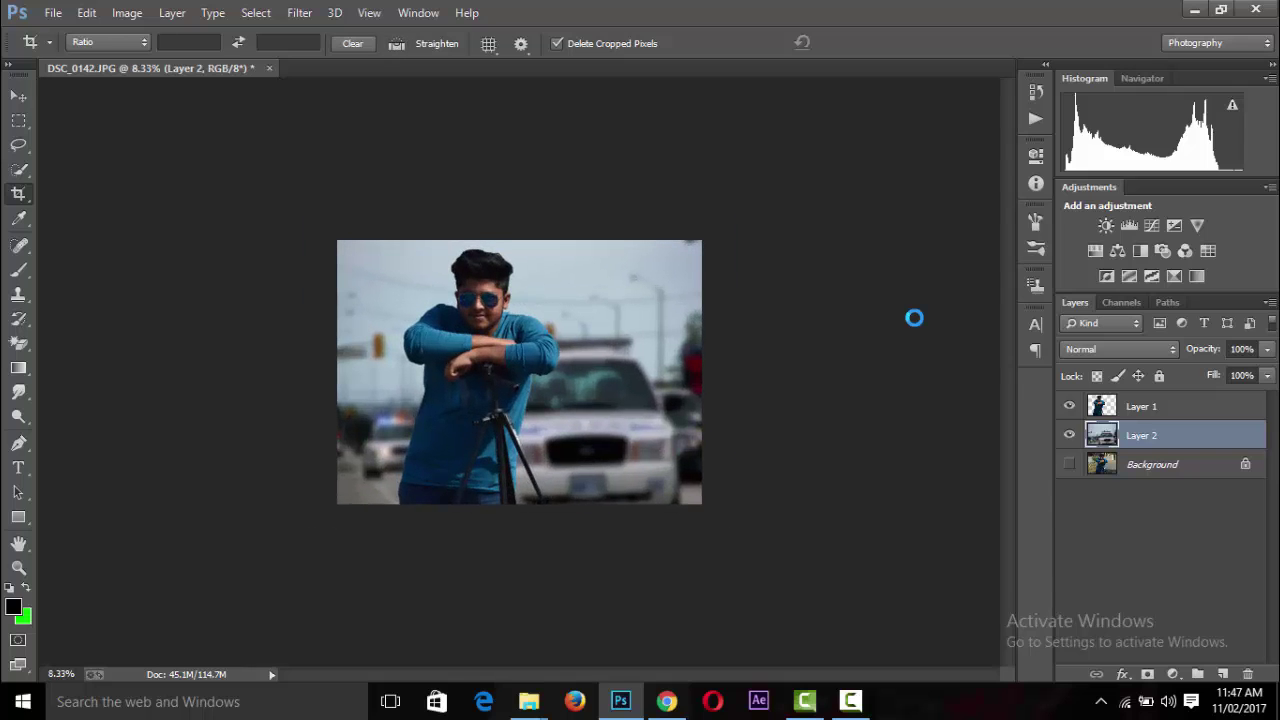
Preview the Camera Raw filter on the image, then cancel it without applying.
click(299, 12)
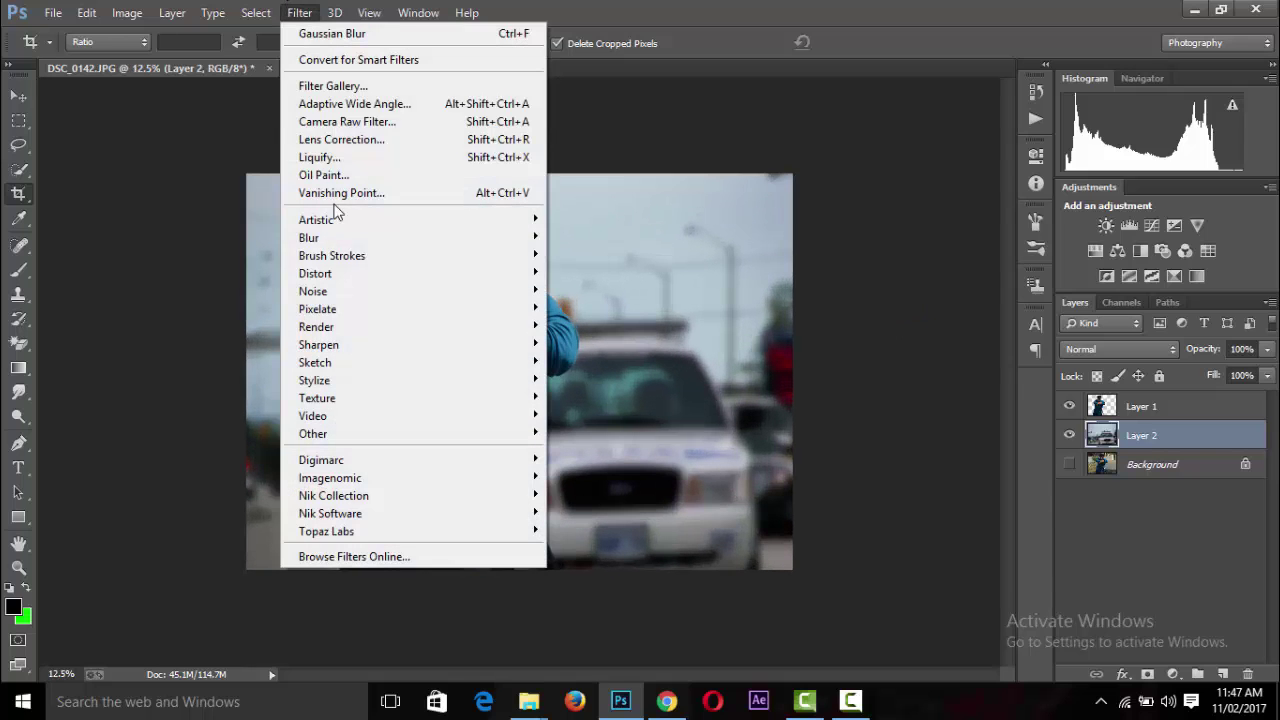
click(375, 123)
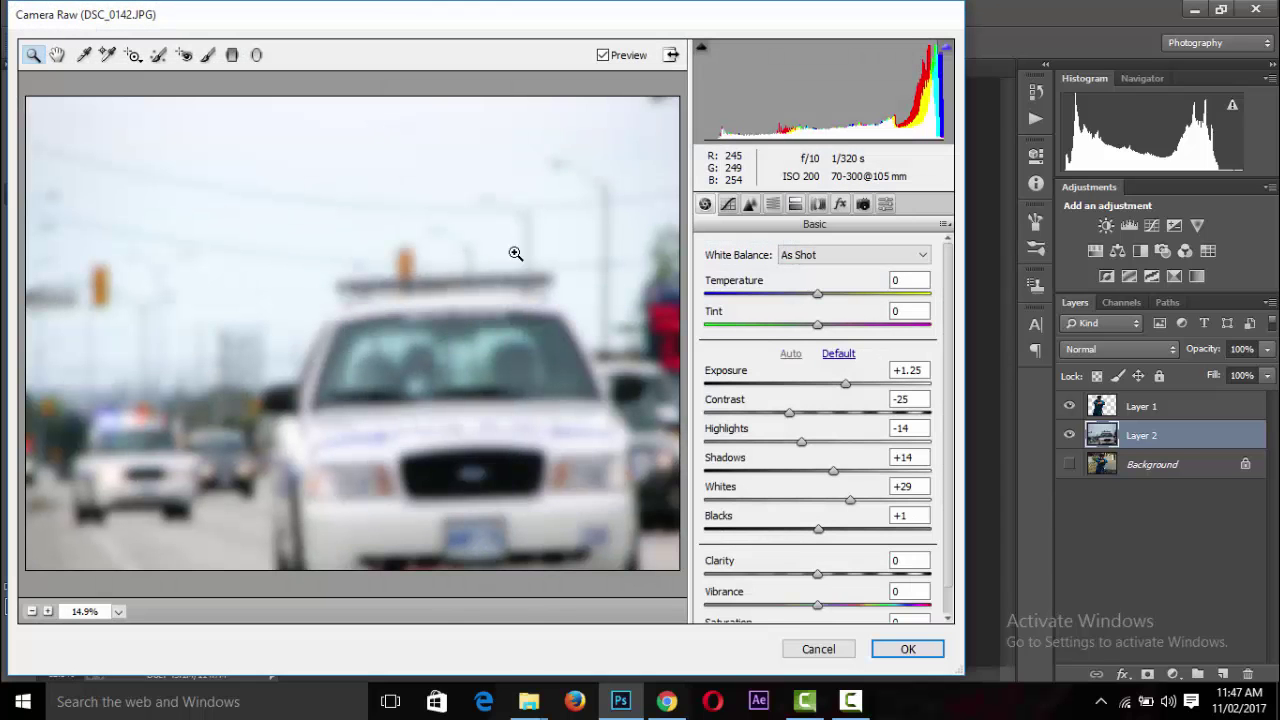
click(822, 648)
Merge the man and the blurred police-car layer into a single Layer 1.
ctrl+click(1141, 406)
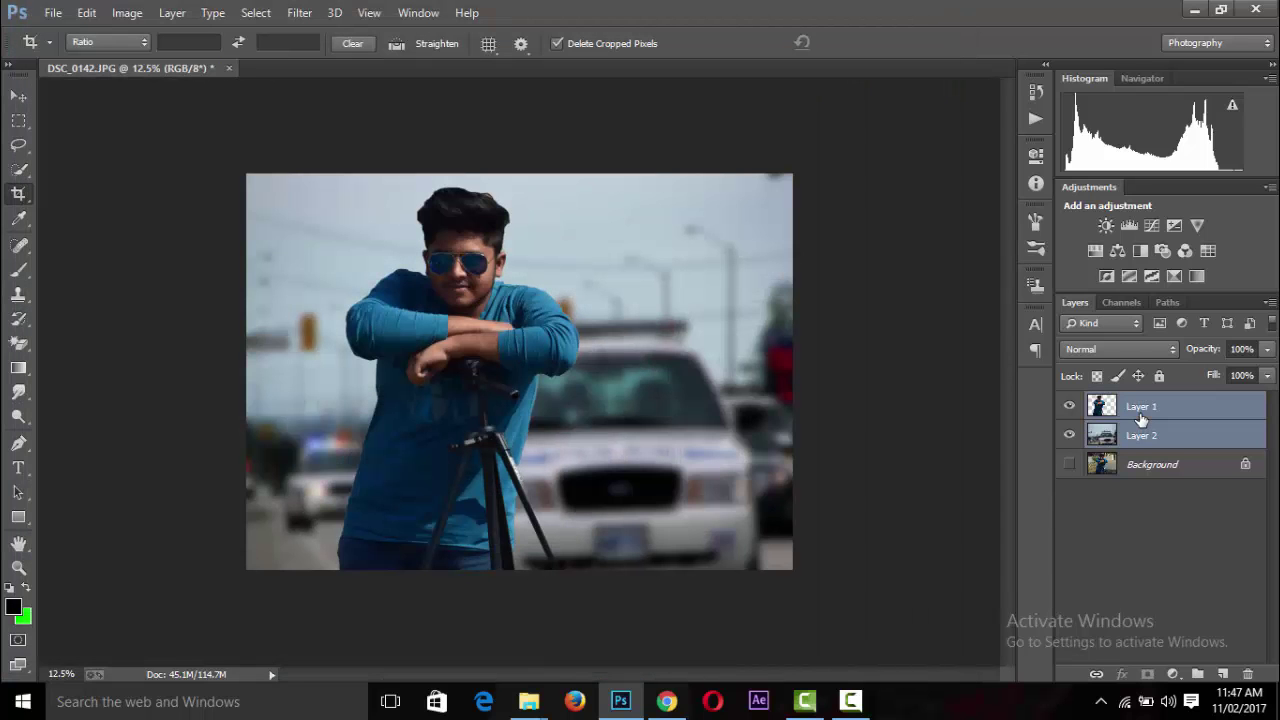
right_click(1141, 406)
click(840, 537)
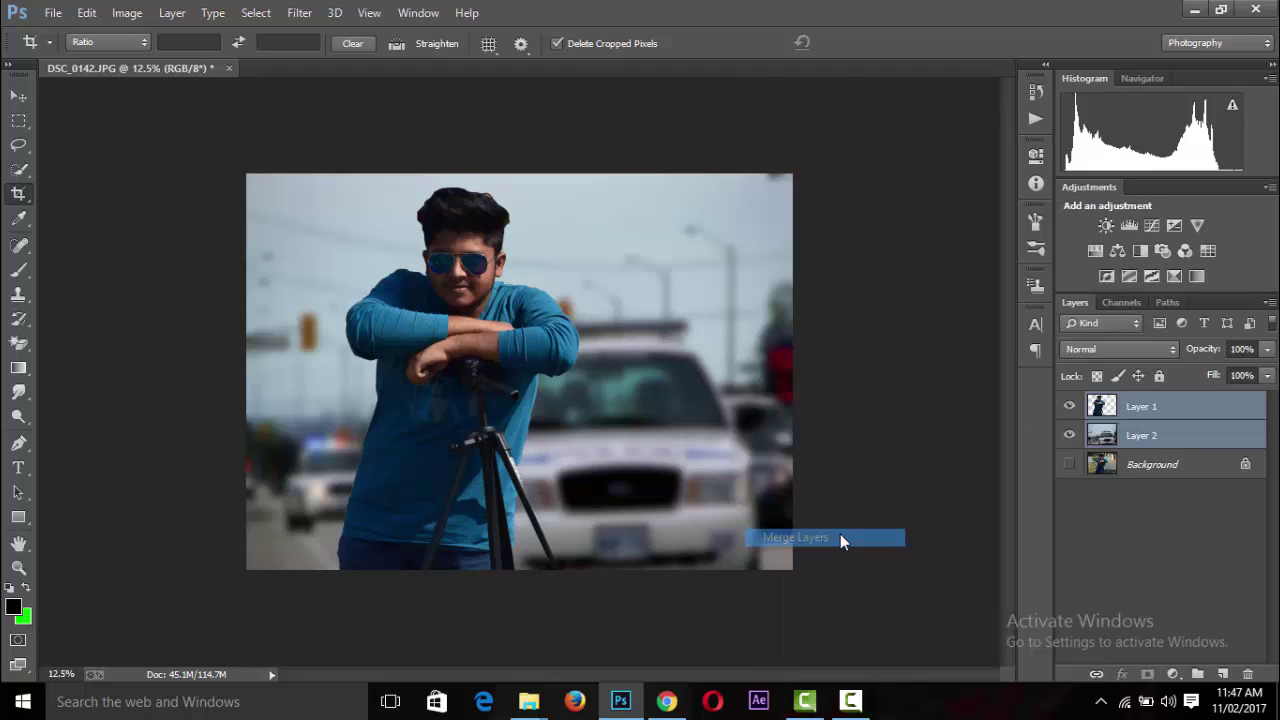
click(299, 12)
In Camera Raw on Layer 1, set Blacks to -33, lift Whites and lower Highlights to -79.
click(428, 124)
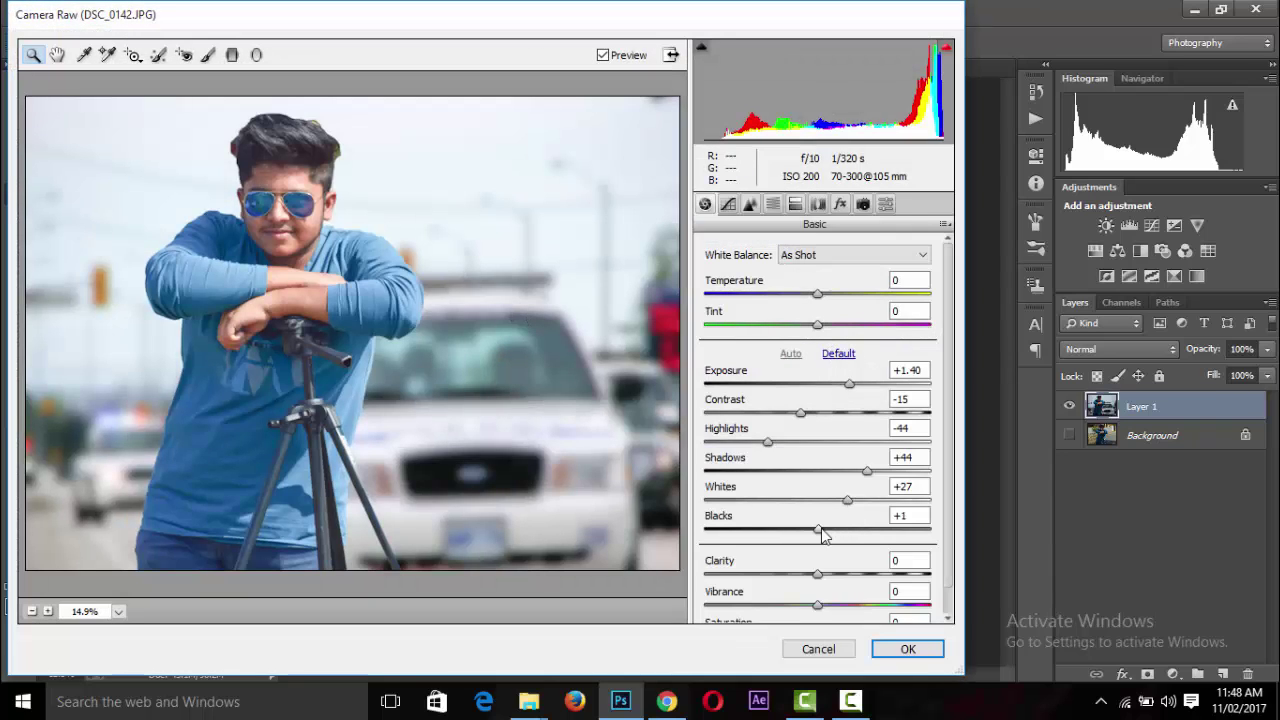
drag(820, 531, 858, 531)
drag(818, 574, 866, 574)
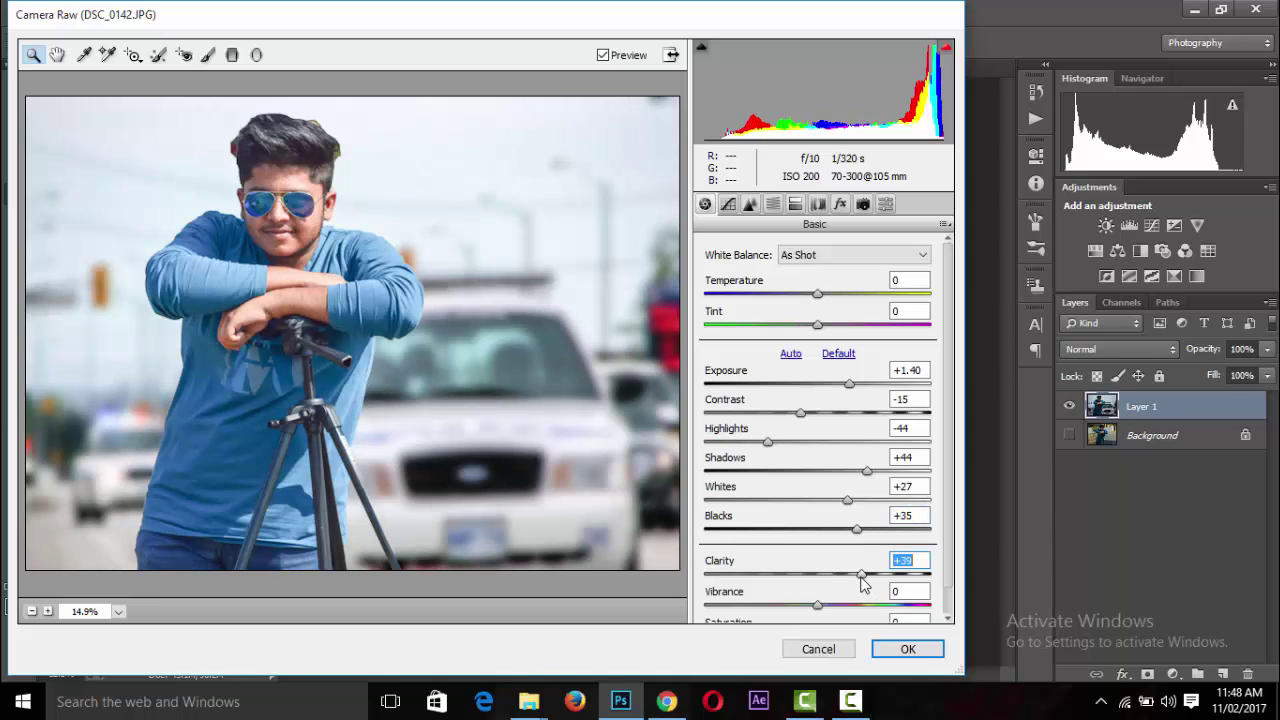
drag(857, 529, 781, 538)
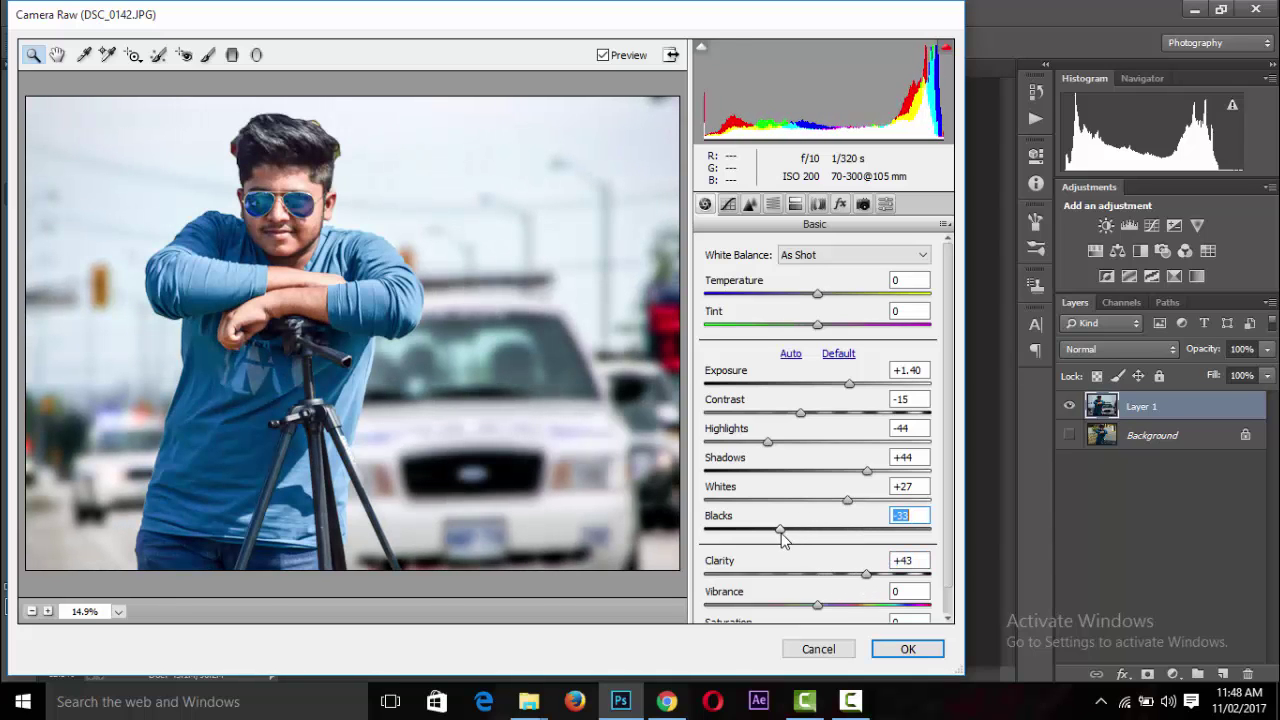
drag(847, 500, 862, 500)
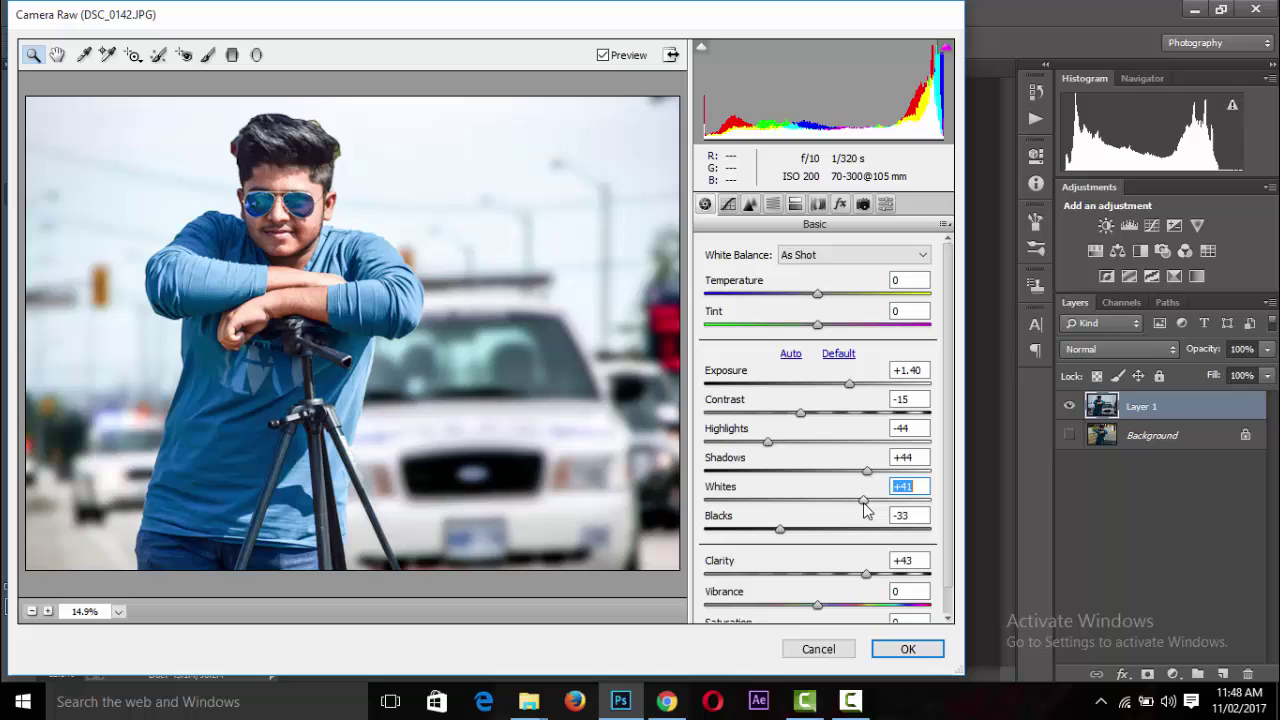
click(768, 443)
drag(768, 445, 729, 446)
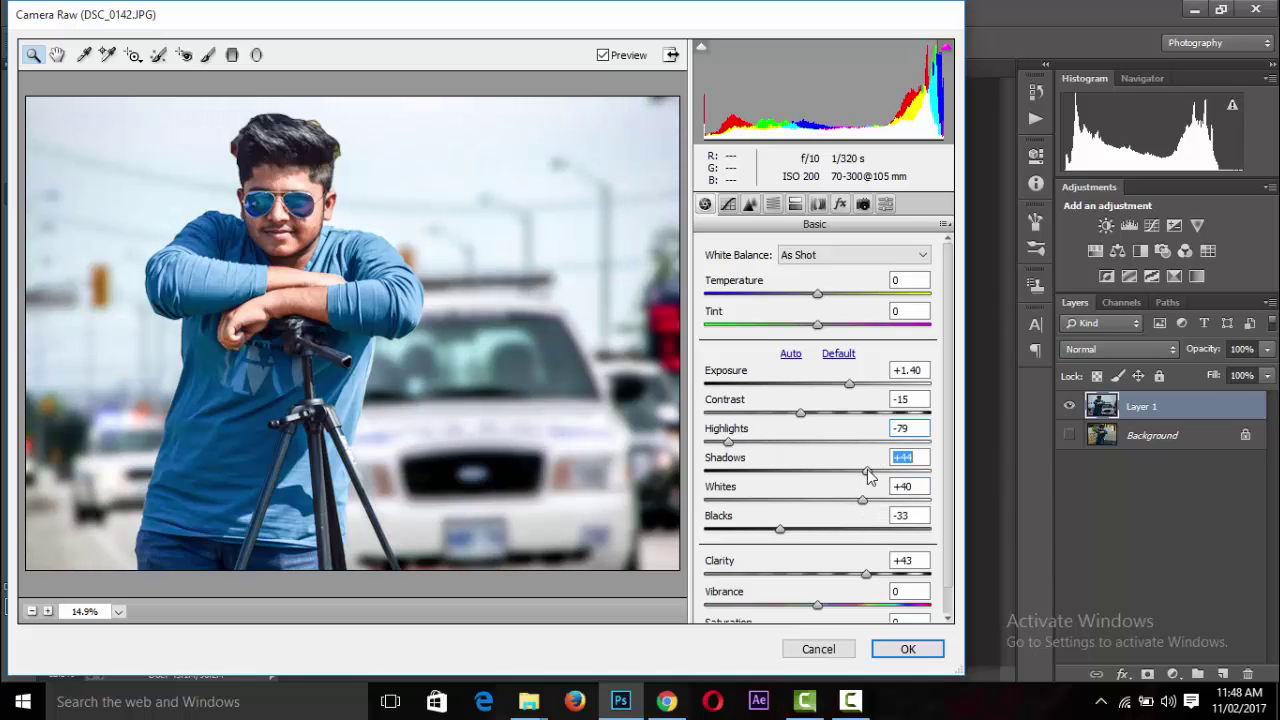
Set Shadows +81, Clarity +68 and Vibrance +20, then apply the Camera Raw grade.
drag(866, 470, 910, 470)
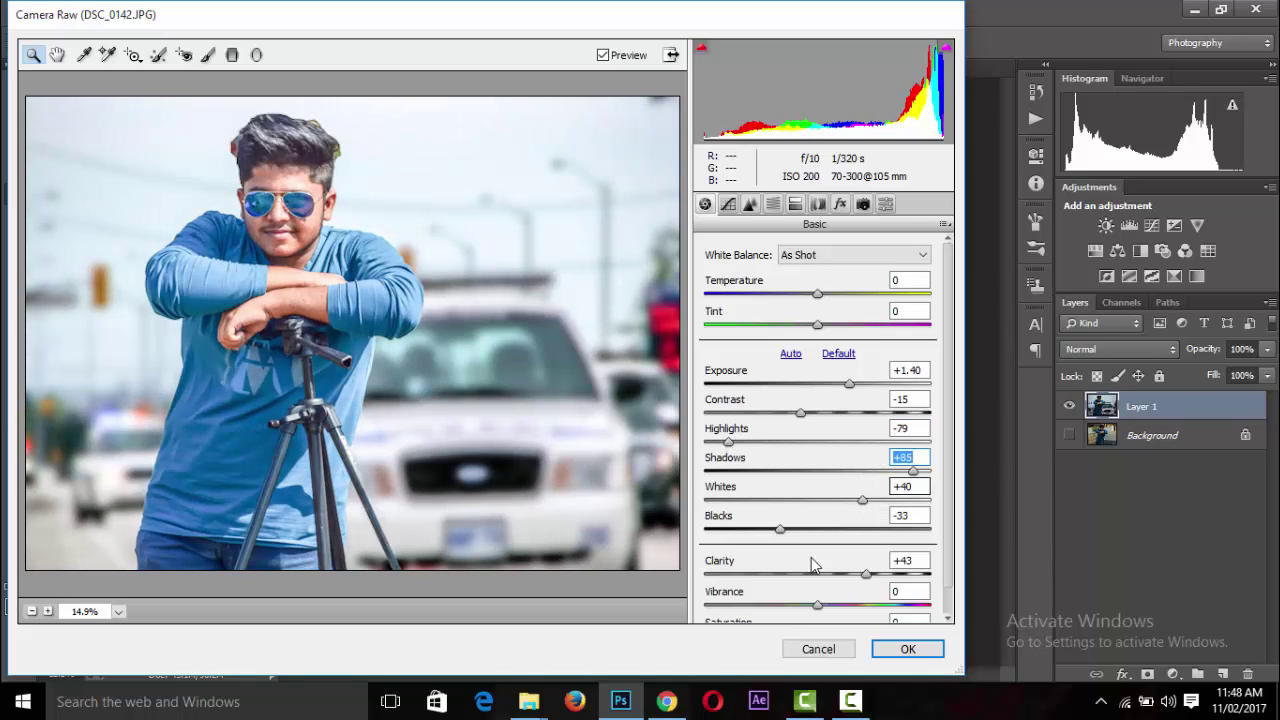
drag(866, 573, 893, 573)
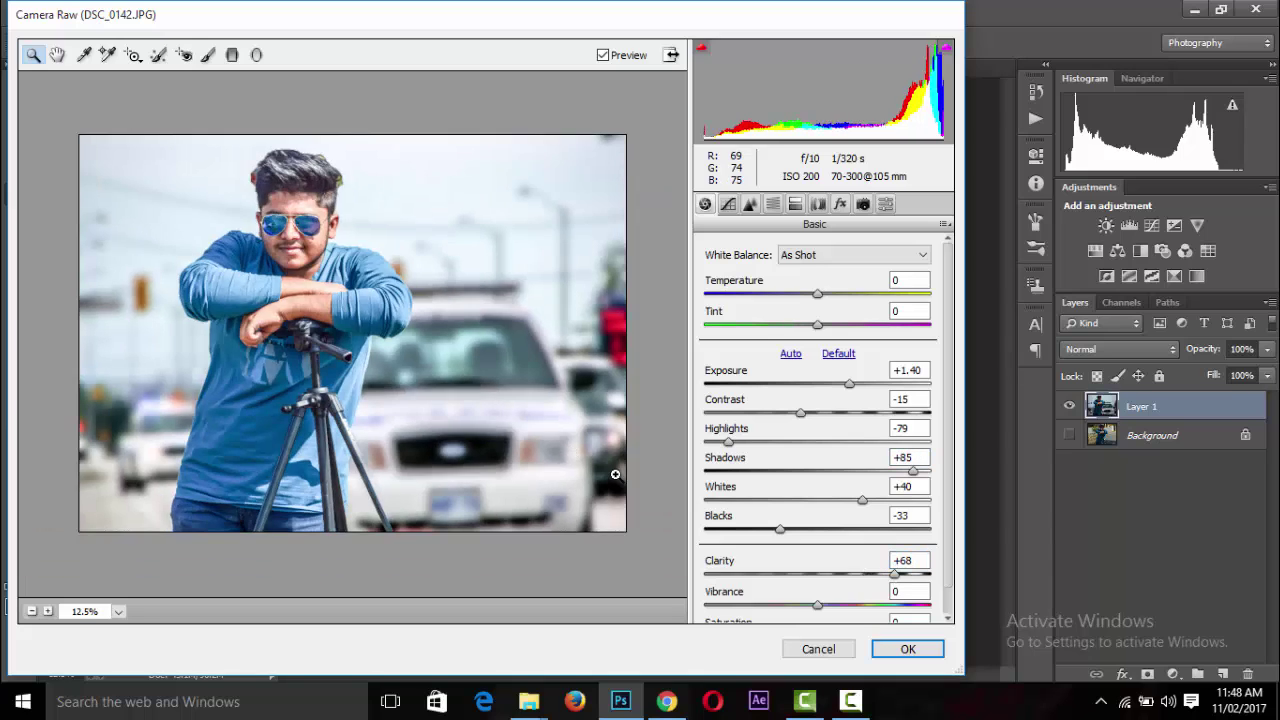
alt+click(614, 471)
click(843, 605)
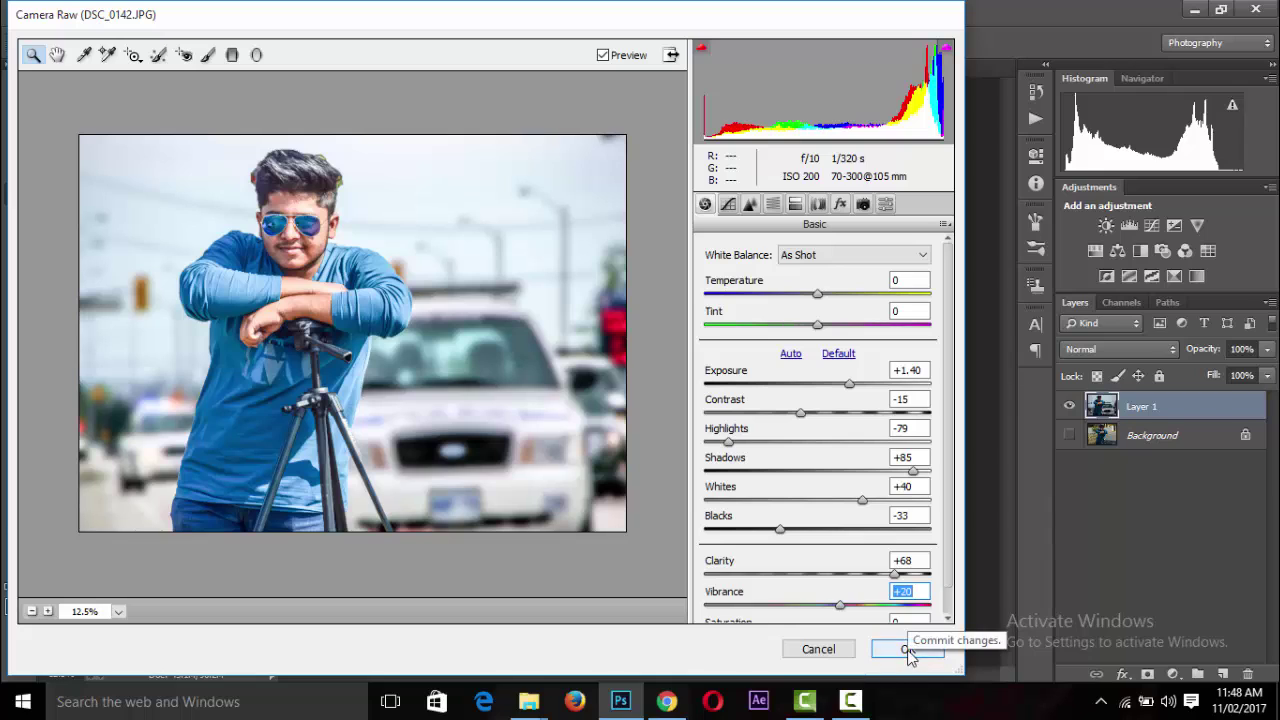
drag(912, 471, 870, 499)
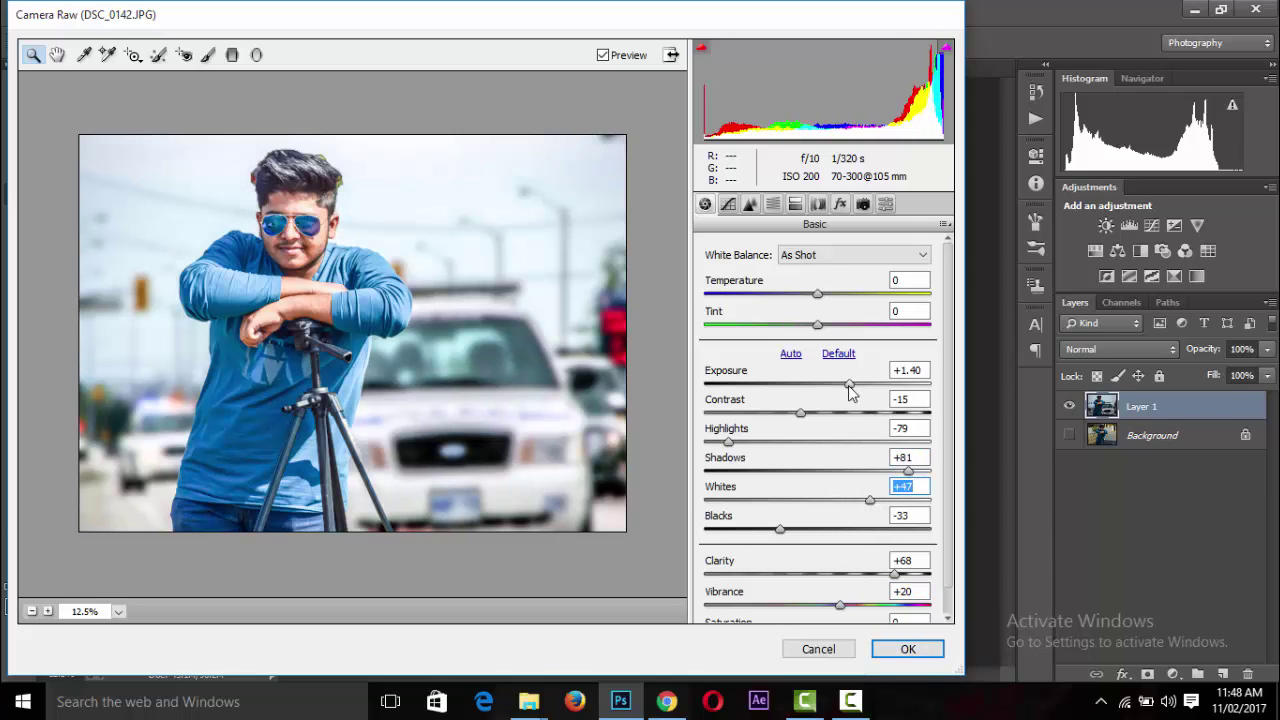
drag(848, 385, 844, 385)
click(898, 648)
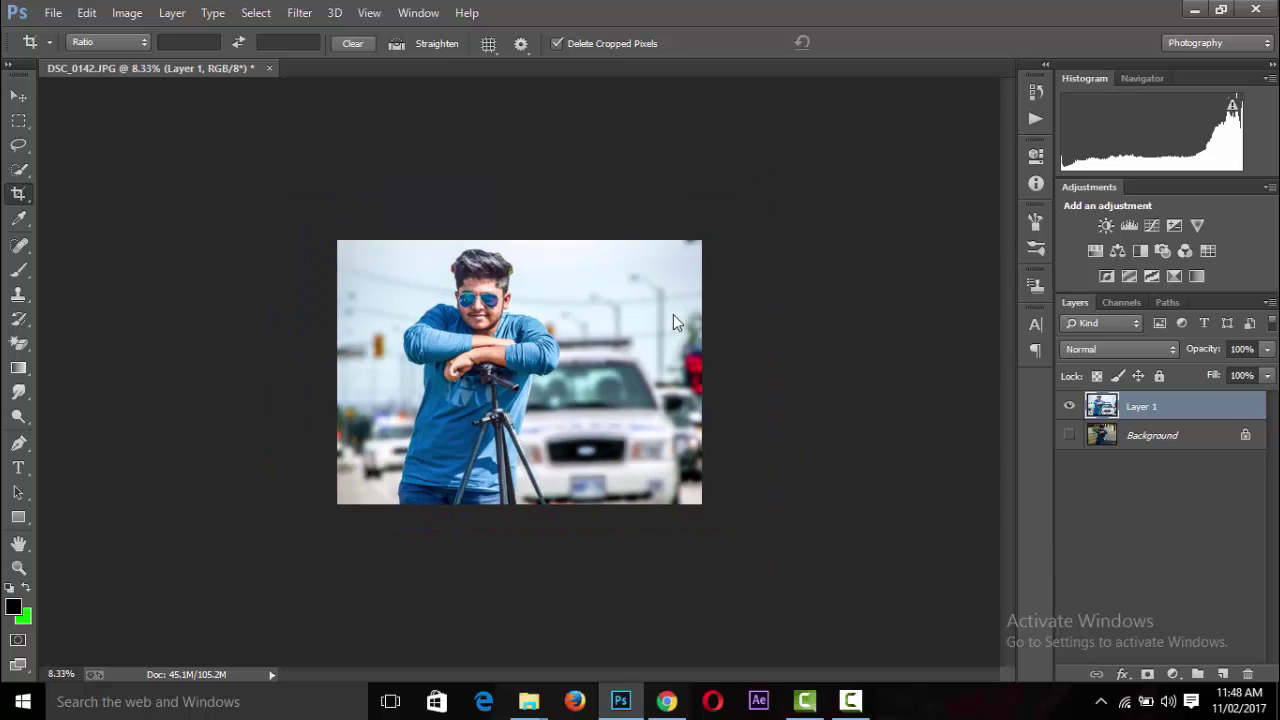
Zoom in, sample clean sky, and clone it over the red fringe beside the hair.
key(ctrl+plus)
key(ctrl+plus)
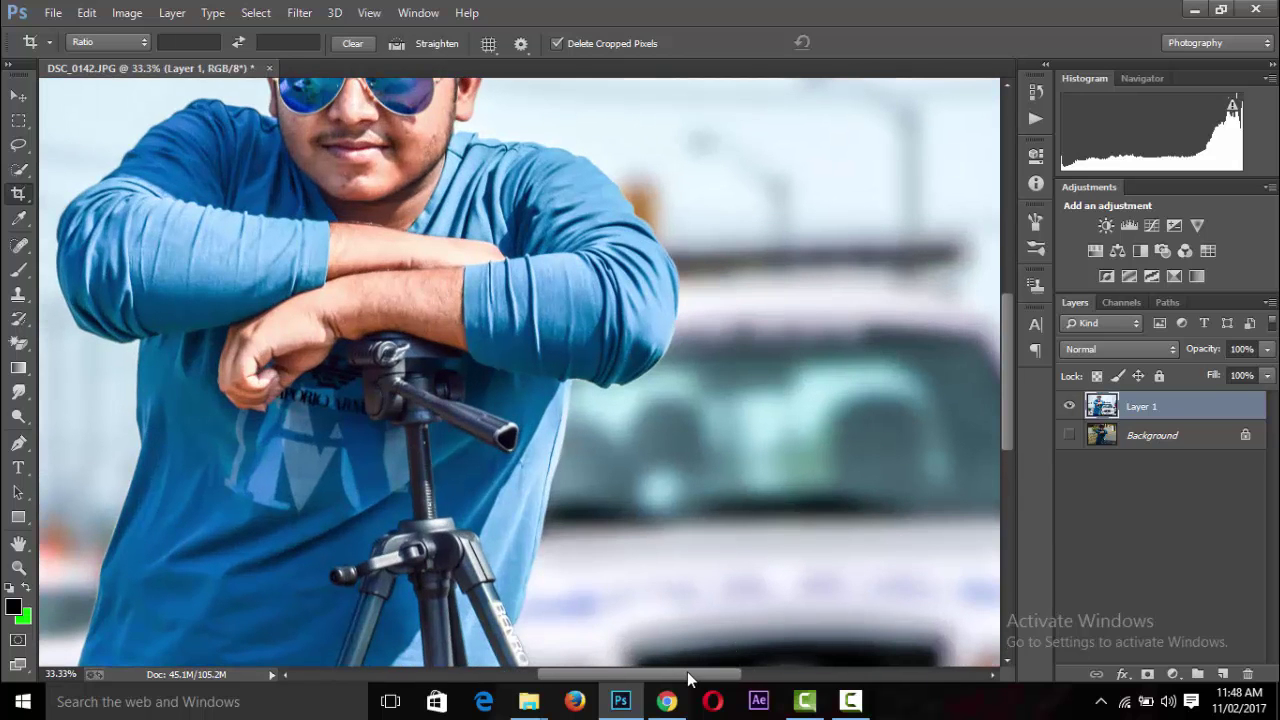
drag(687, 671, 620, 673)
drag(1008, 390, 1015, 275)
key(ctrl+plus)
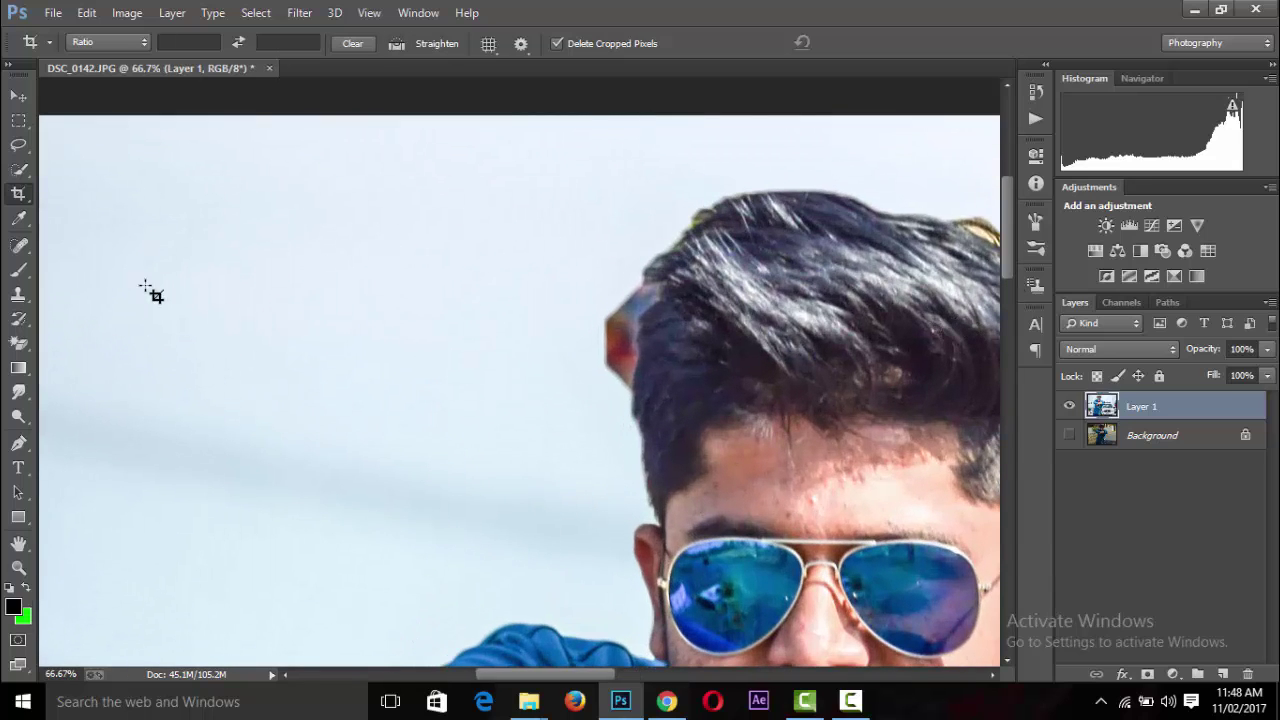
click(18, 294)
key(alt)
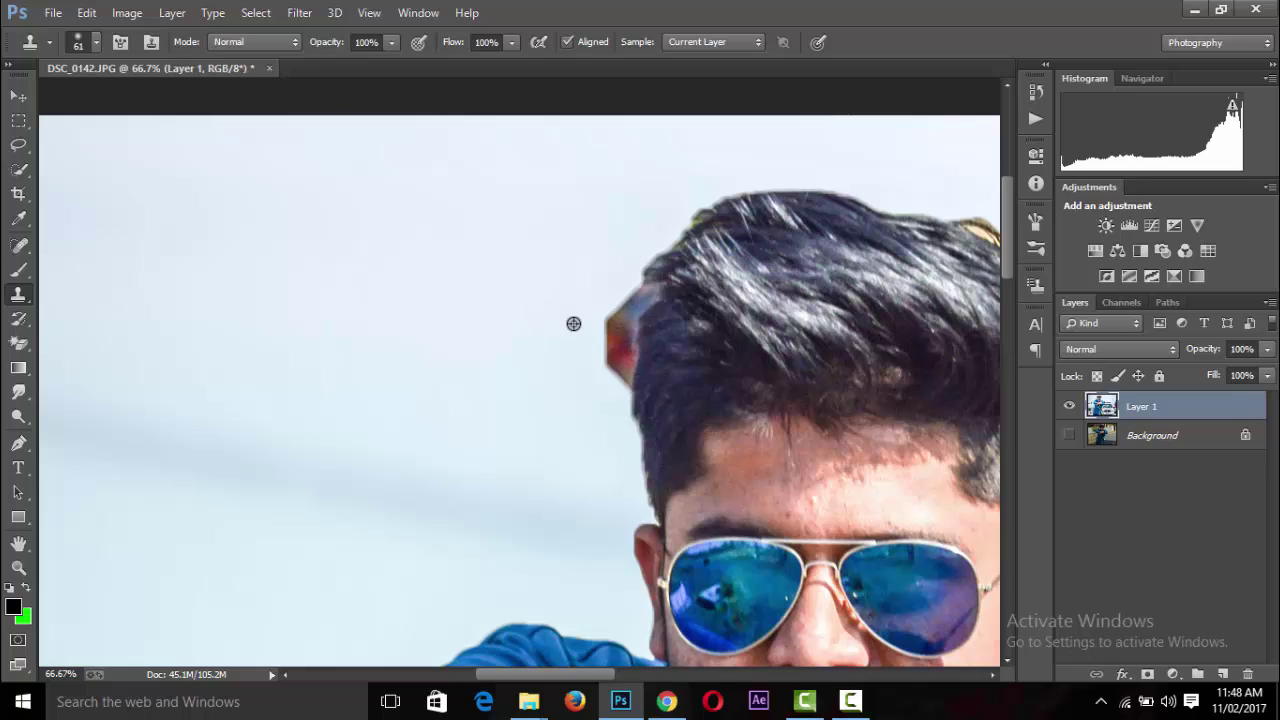
drag(608, 311, 611, 327)
mouse_move(621, 383)
mouse_down()
mouse_move(618, 303)
mouse_move(644, 297)
mouse_up()
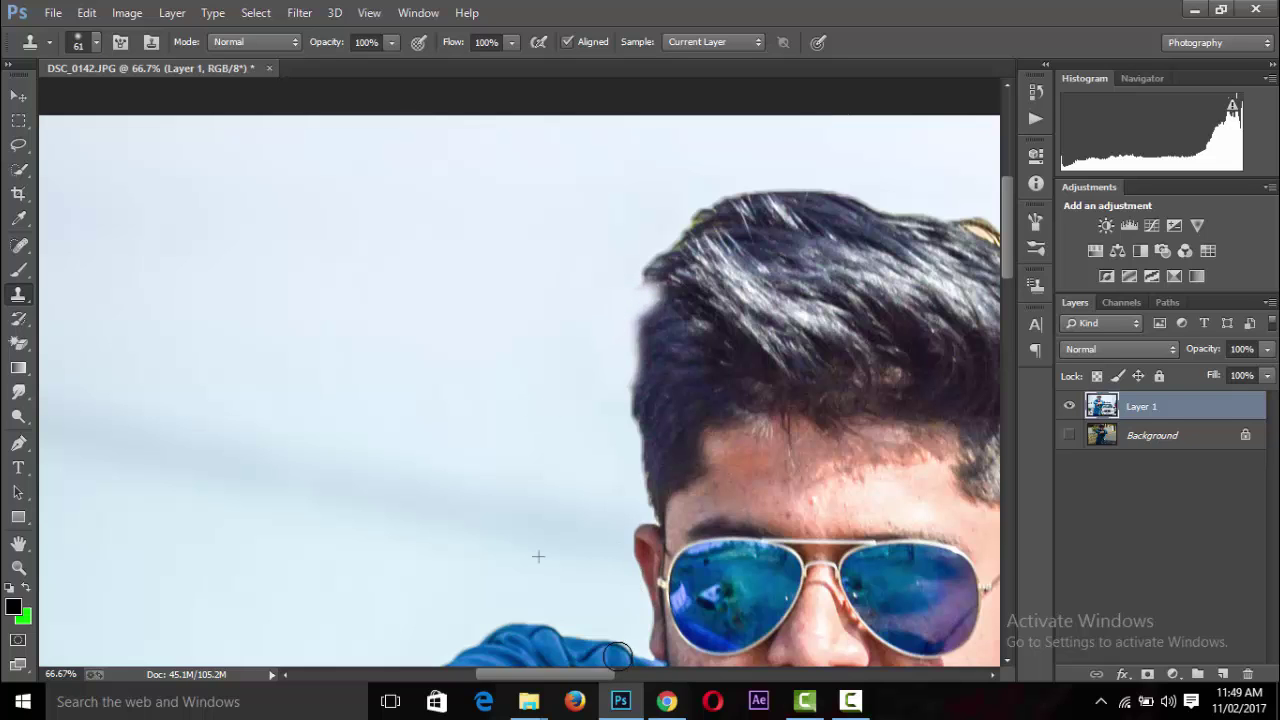
Clone sky over the yellow fringes along the right hair edge, then zoom back out.
drag(604, 674, 644, 674)
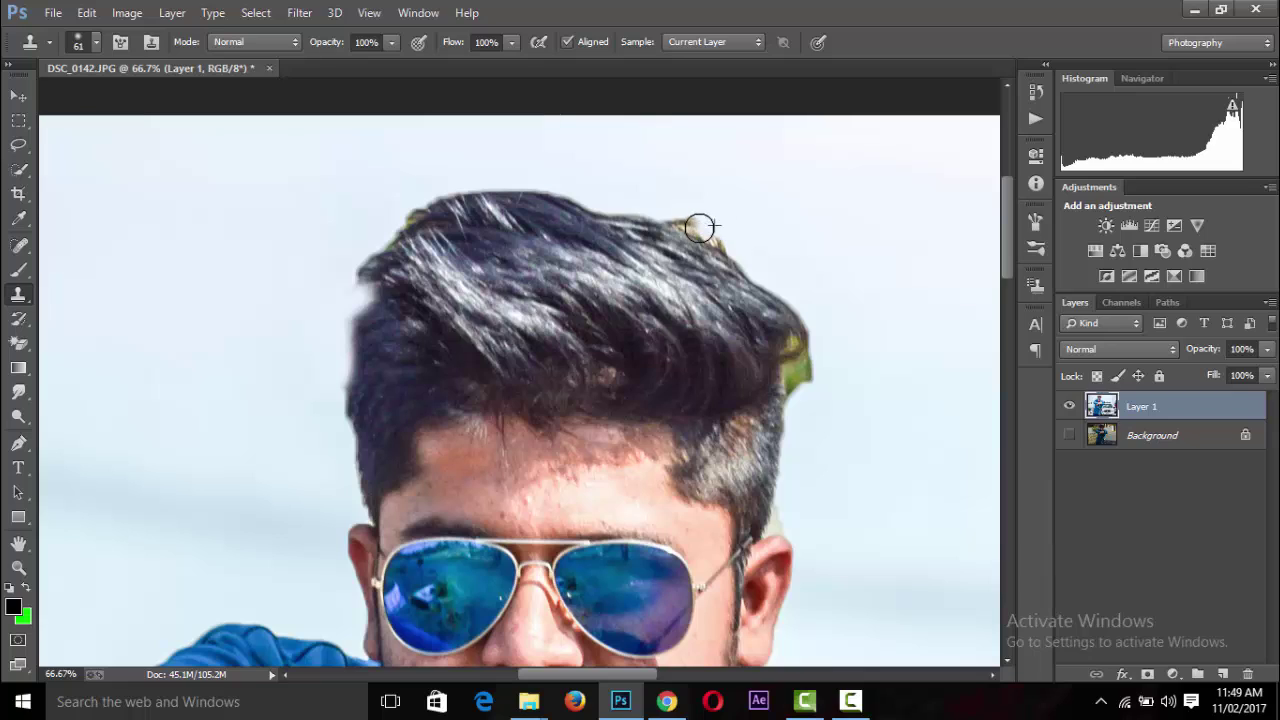
drag(704, 228, 689, 217)
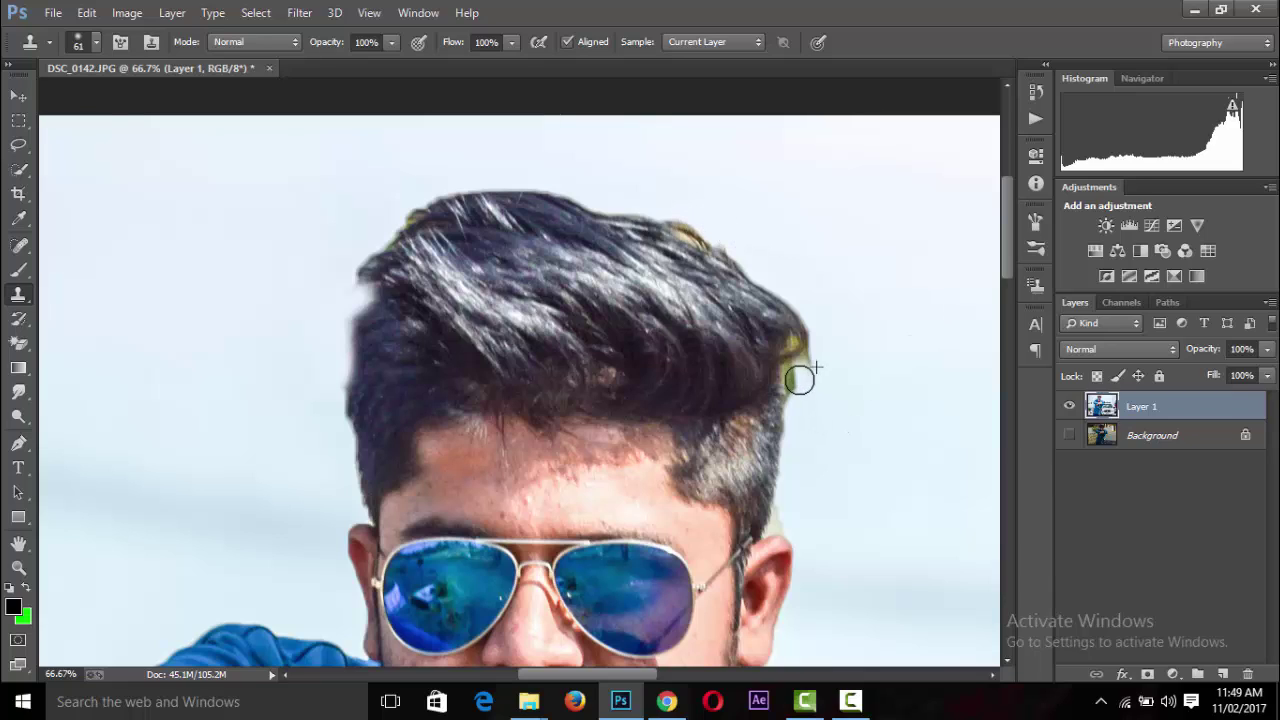
drag(803, 379, 811, 358)
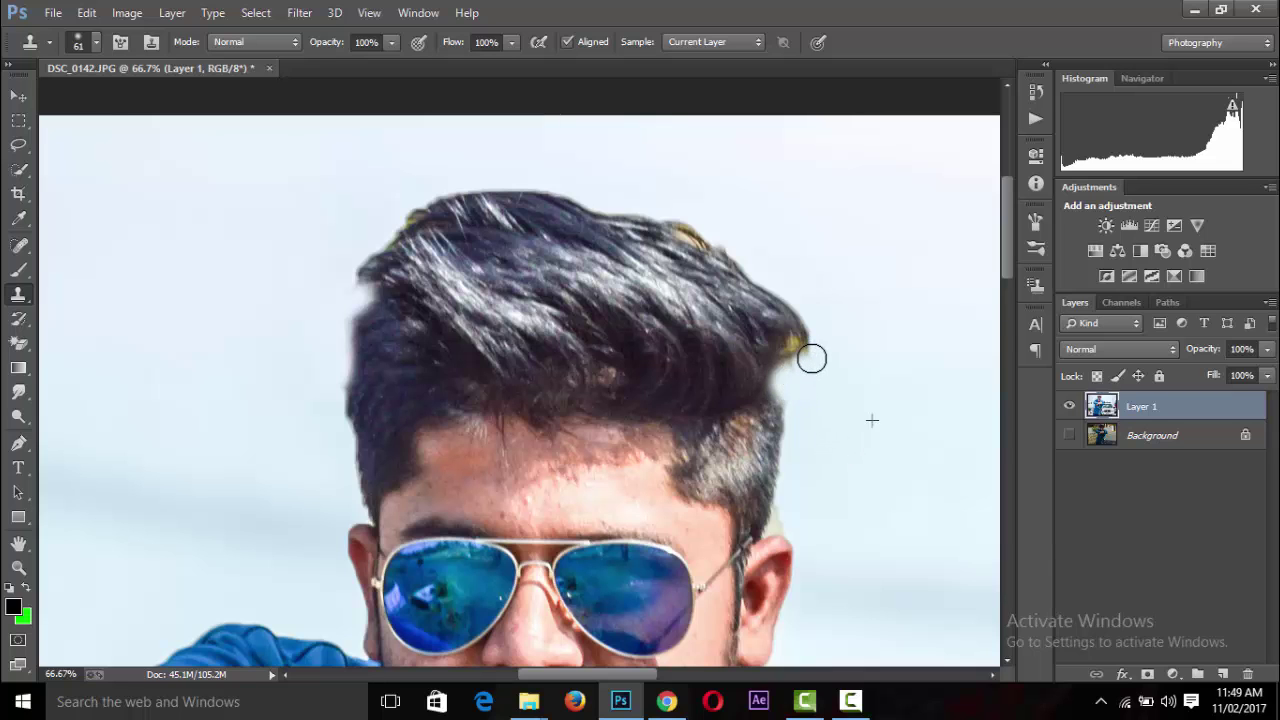
key(ctrl+minus)
key(ctrl+minus)
key(ctrl+minus)
key(ctrl+minus)
key(ctrl+minus)
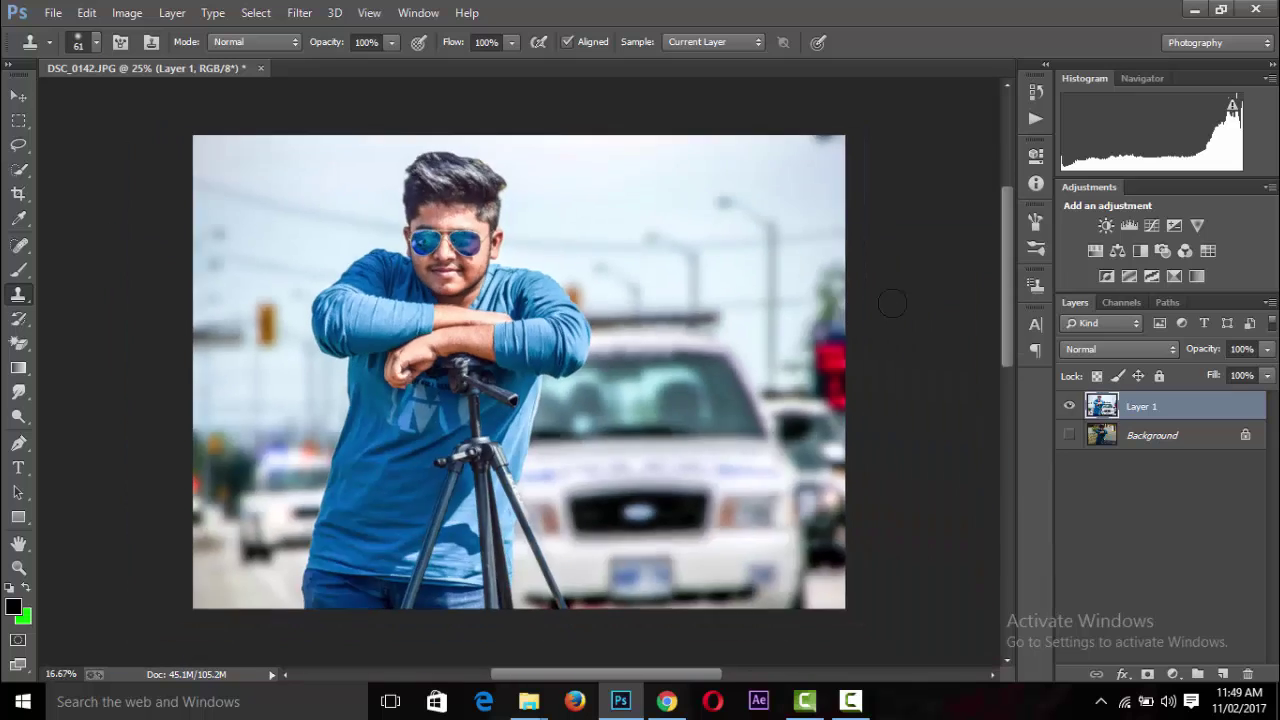
key(ctrl+minus)
key(ctrl+plus)
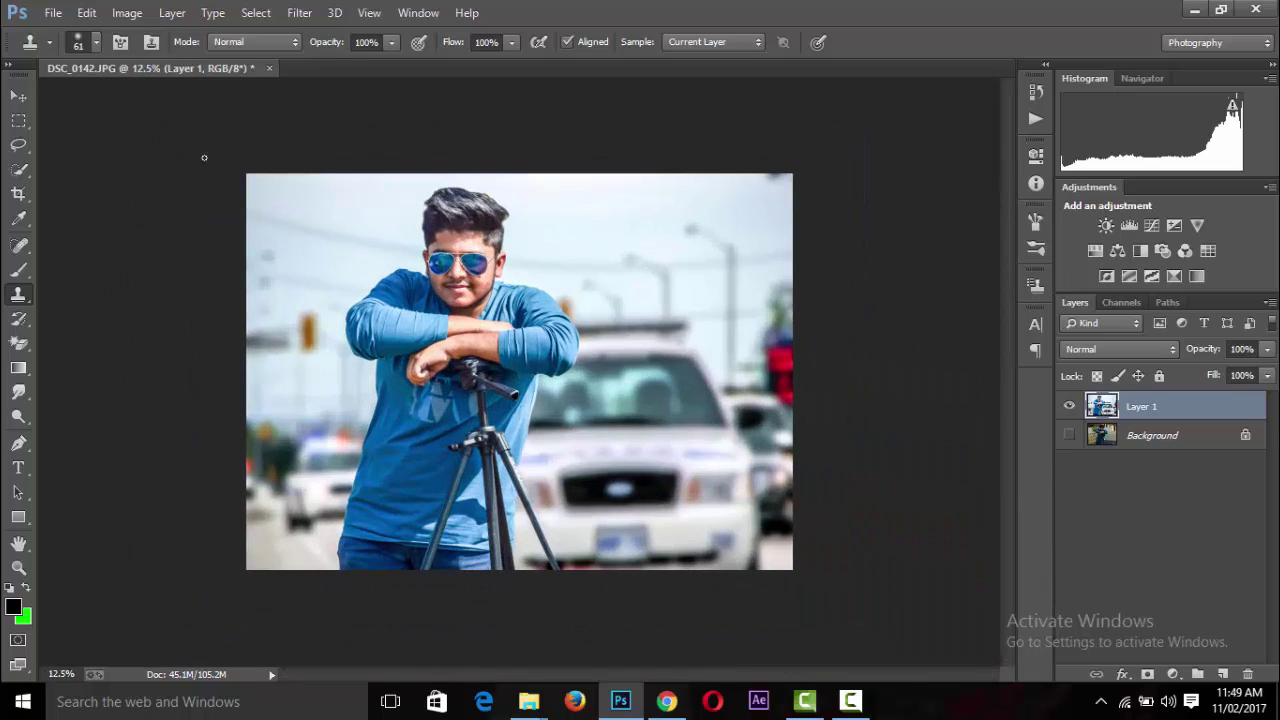
Duplicate Layer 1 as Layer 1 copy.
click(17, 97)
key(ctrl+minus)
key(ctrl+minus)
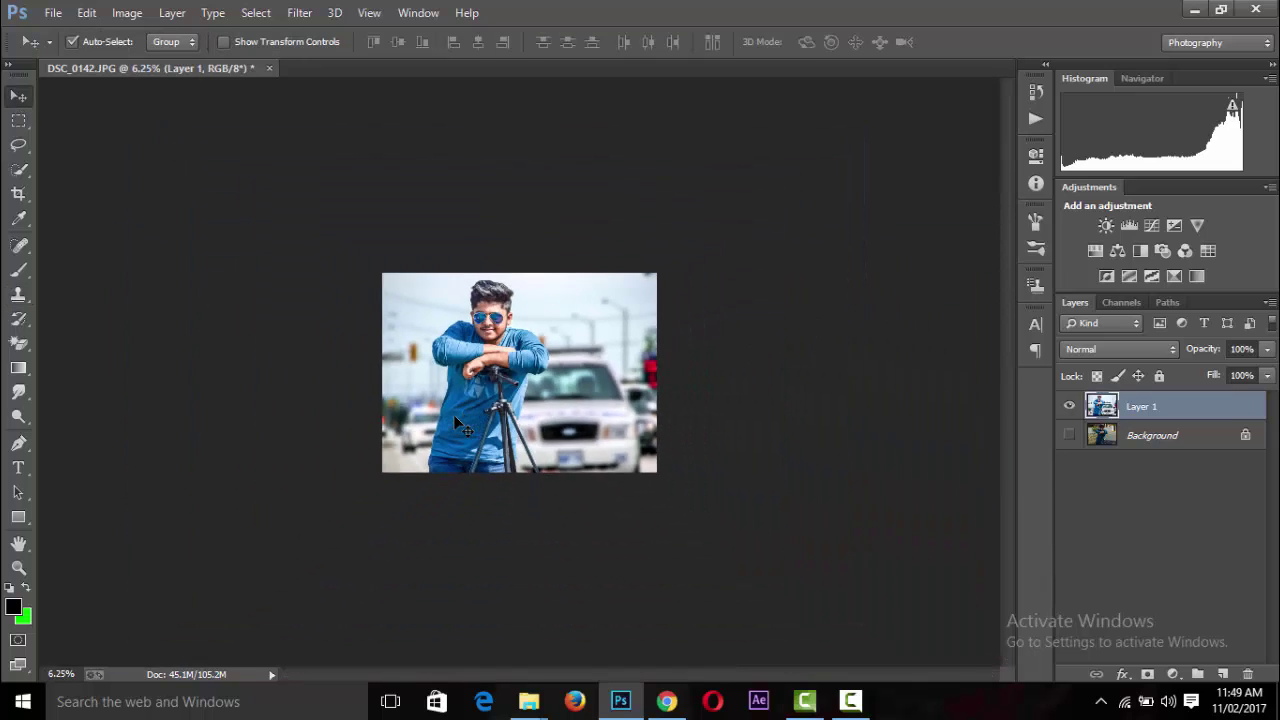
key(ctrl+plus)
key(ctrl+plus)
key(ctrl+plus)
key(ctrl+plus)
key(ctrl+plus)
key(ctrl+plus)
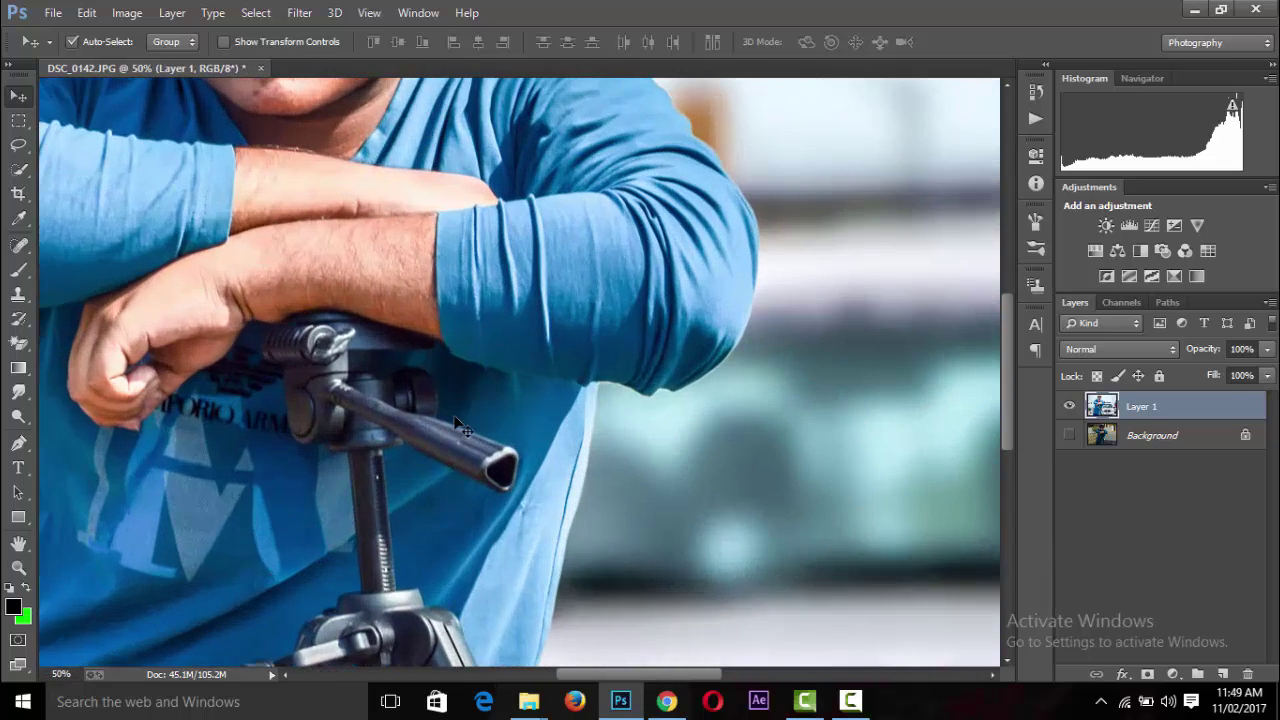
key(ctrl+minus)
key(ctrl+minus)
key(ctrl+minus)
right_click(1148, 405)
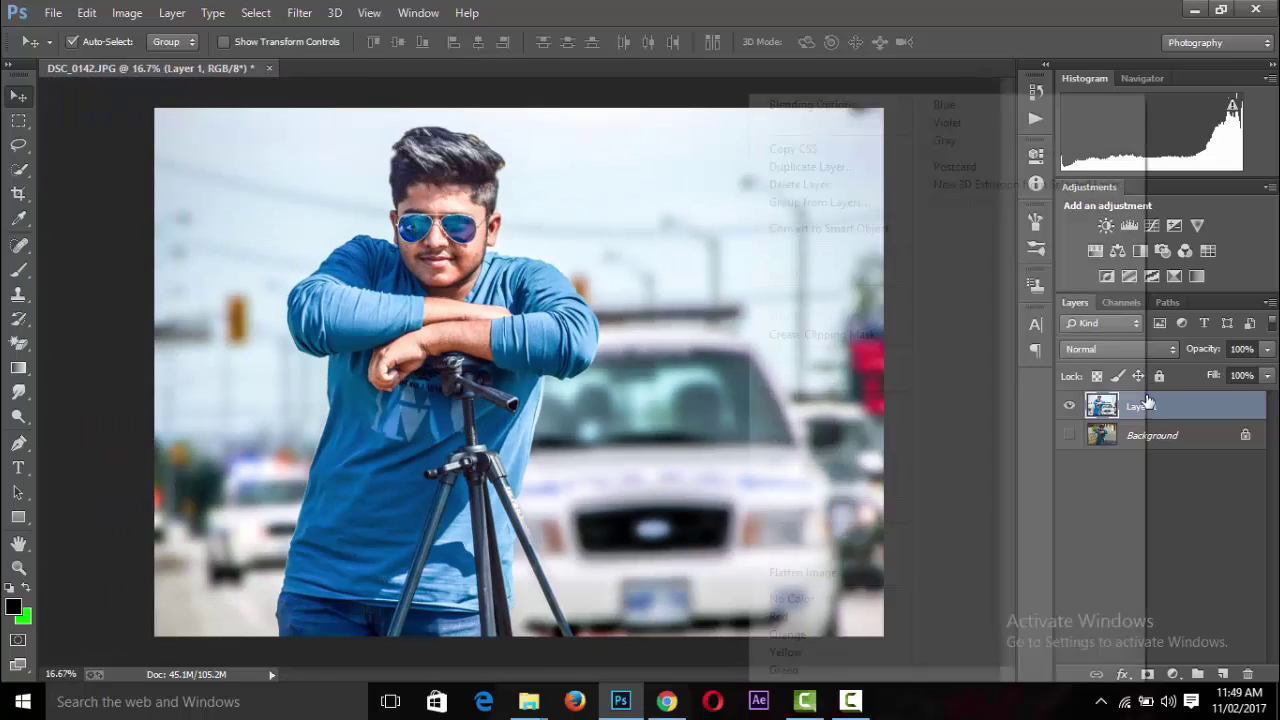
click(790, 163)
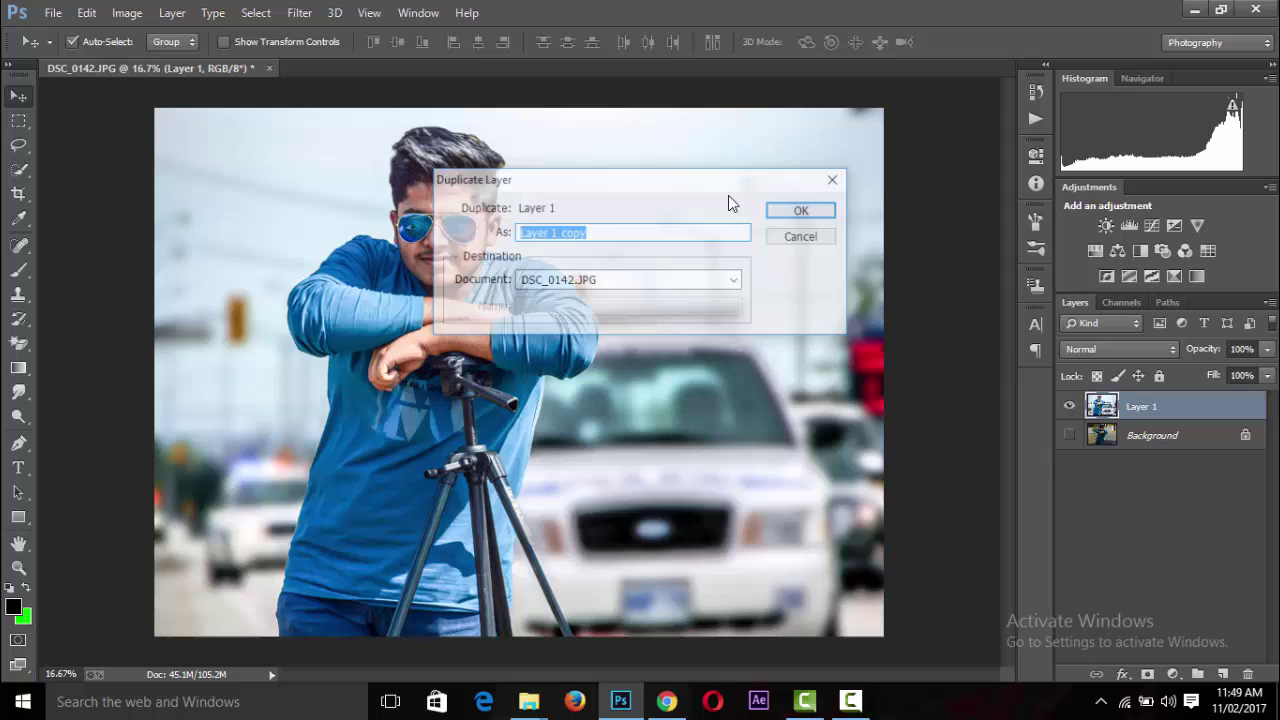
click(801, 210)
Apply High Pass at about 12.7 px radius to the copy and blend it in Soft Light.
click(299, 12)
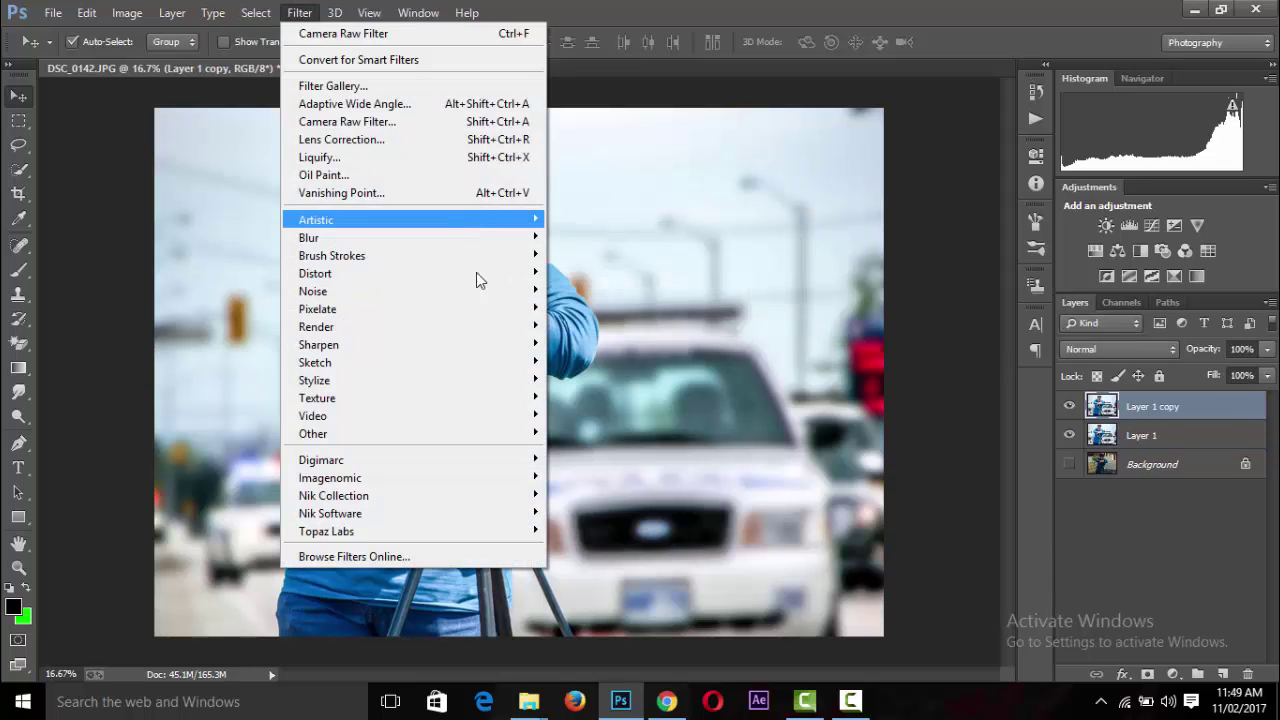
mouse_move(313, 433)
click(587, 451)
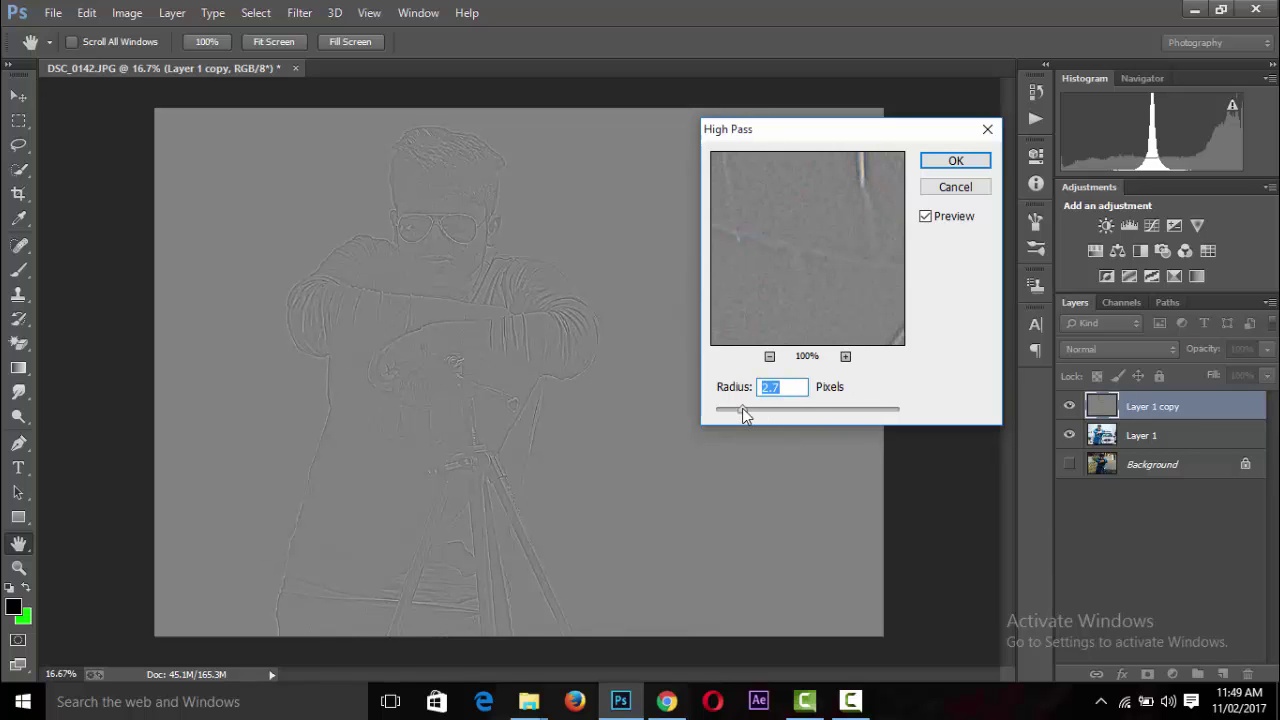
drag(742, 408, 791, 408)
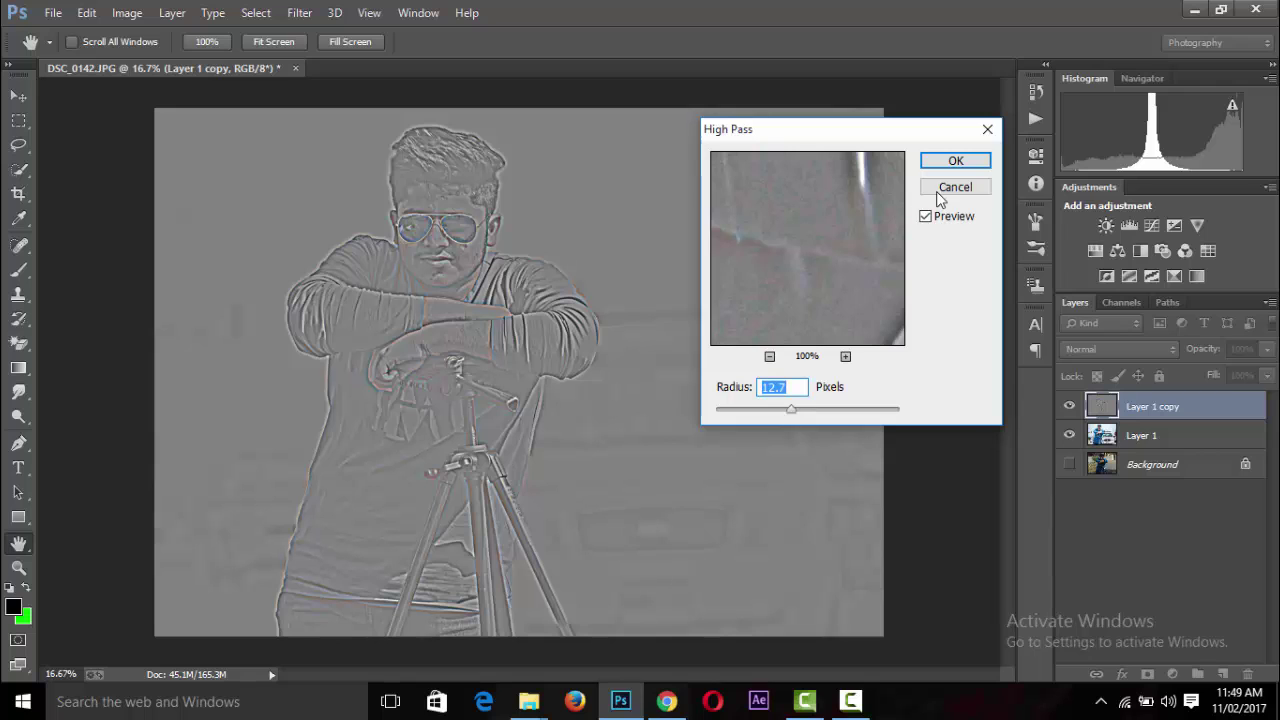
click(956, 160)
click(1107, 352)
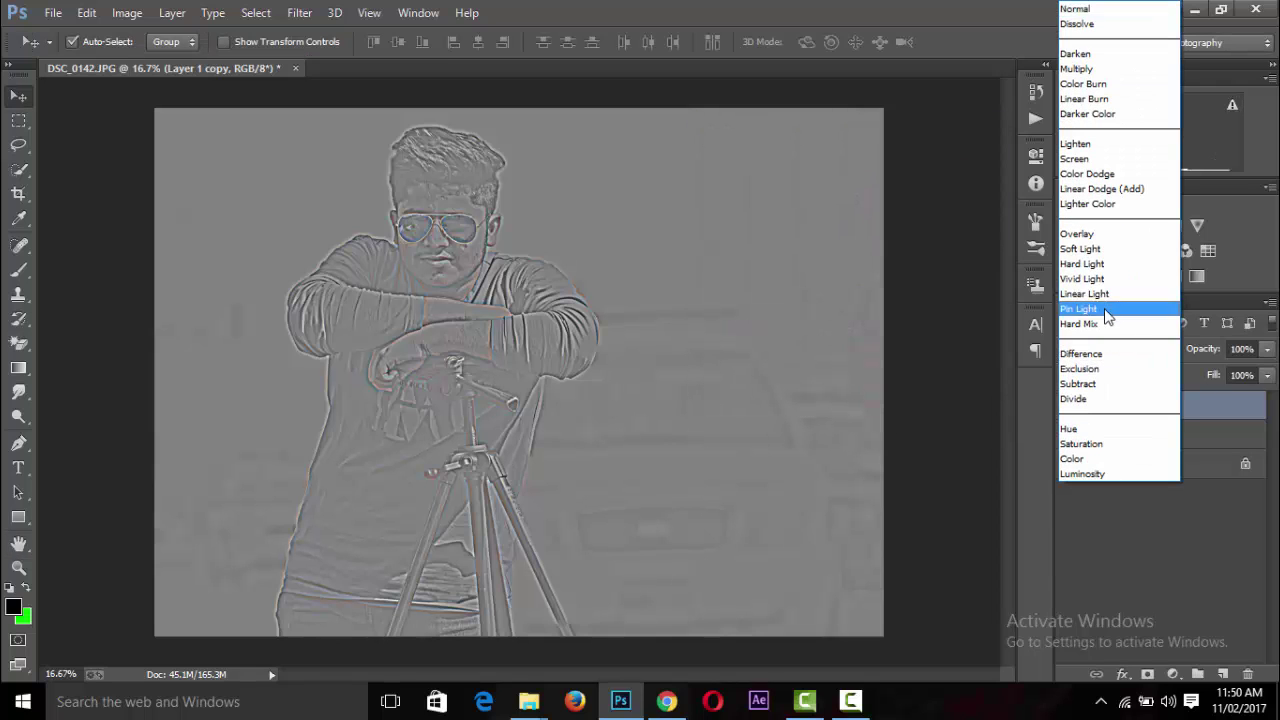
click(1110, 250)
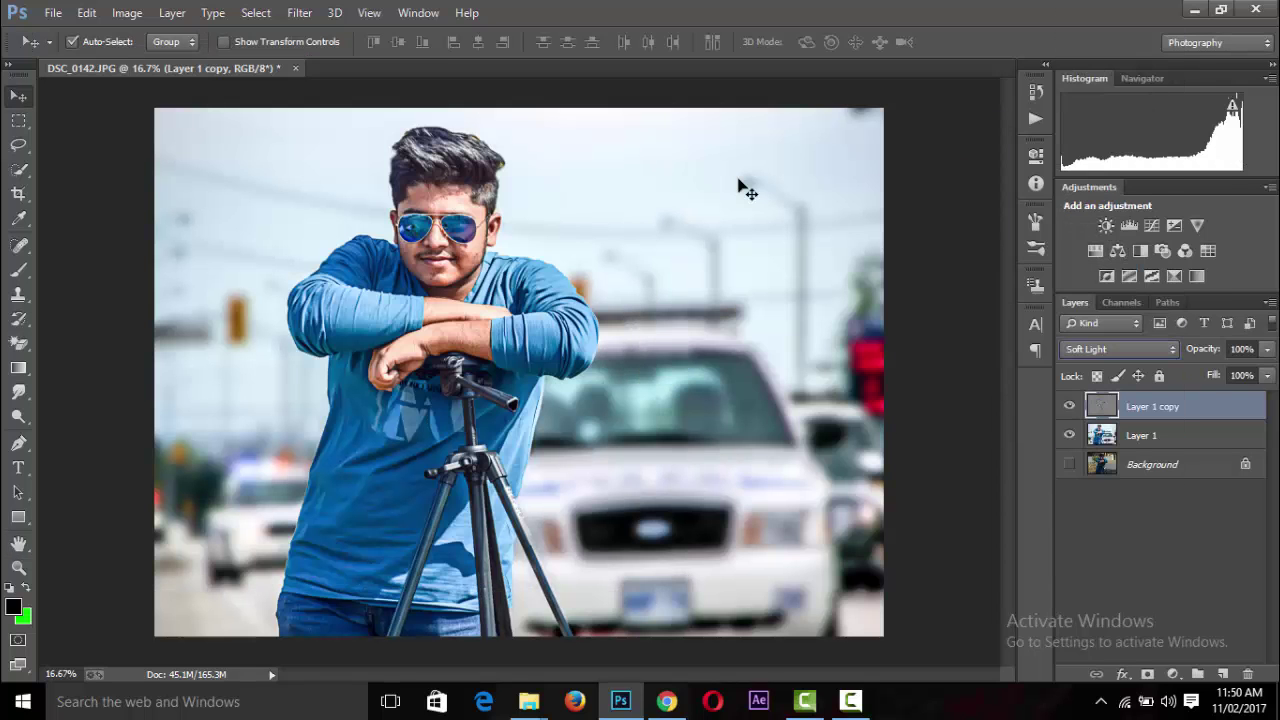
Inspect the sharpened detail, then select Layer 1 and Layer 1 copy together for merging.
key(ctrl+plus)
key(ctrl+plus)
key(ctrl+plus)
key(ctrl+plus)
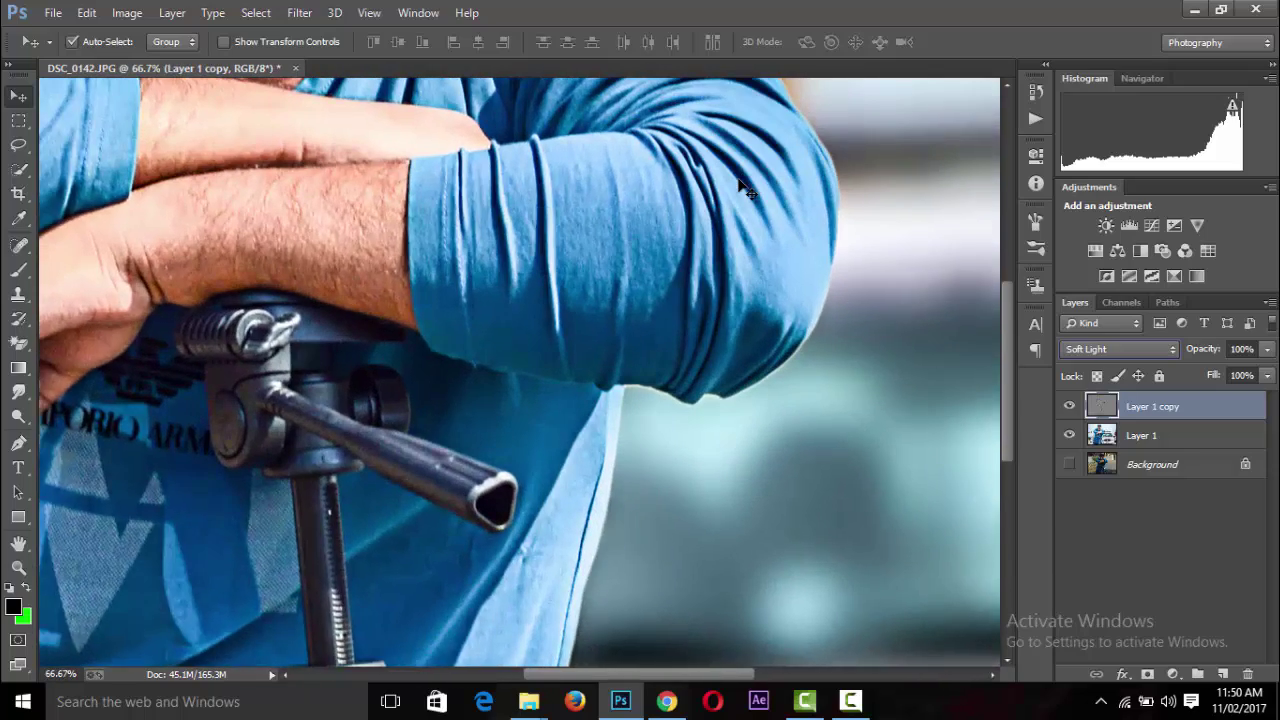
key(ctrl+plus)
drag(635, 671, 552, 656)
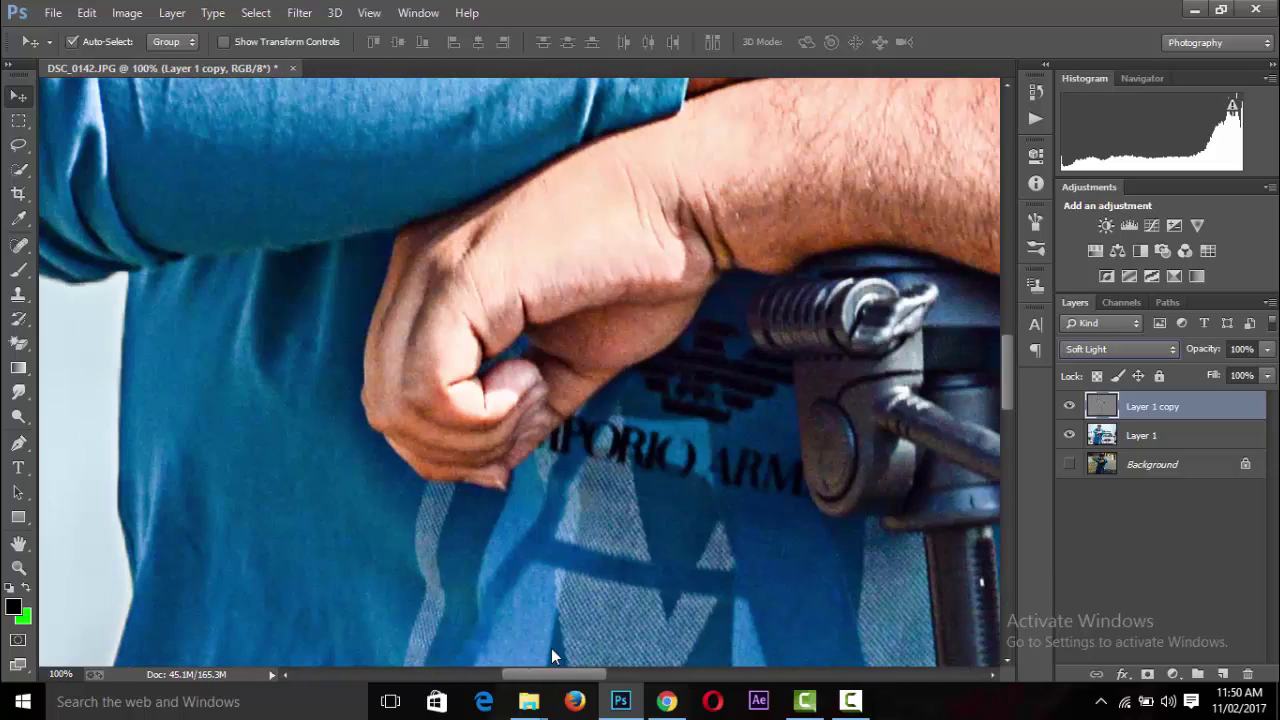
drag(1011, 367, 1016, 253)
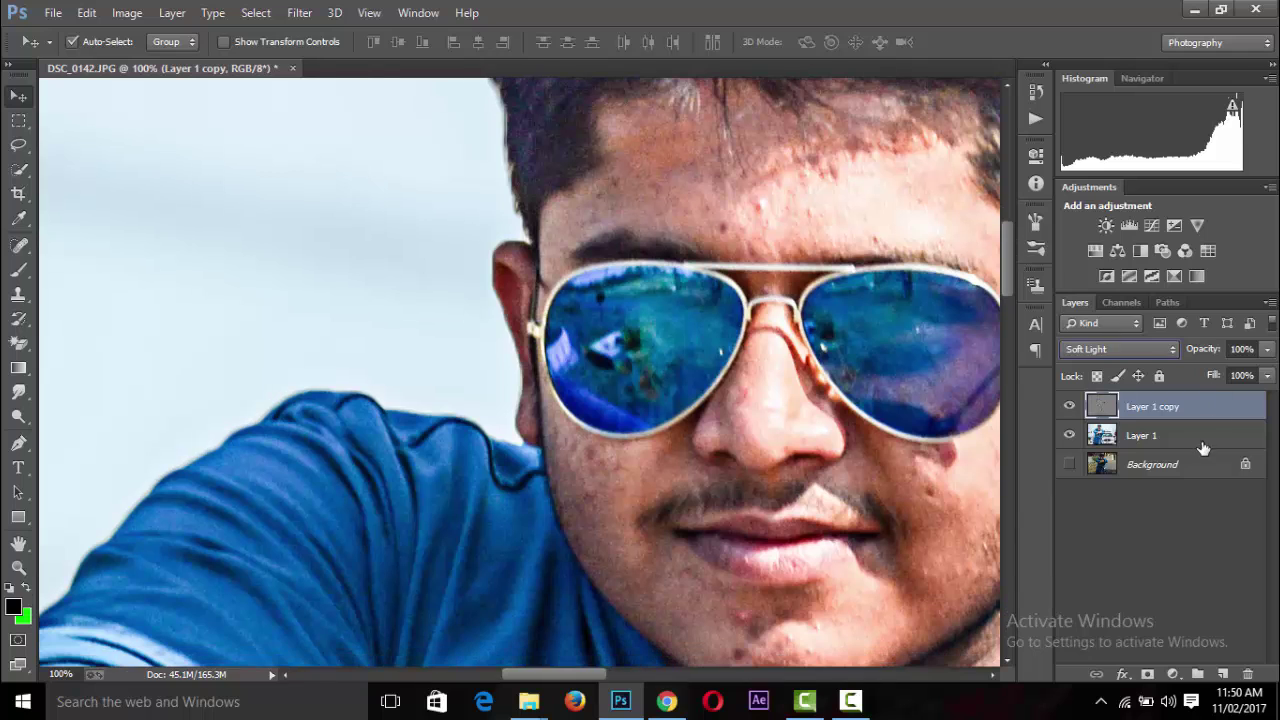
click(1200, 443)
shift+click(1200, 408)
right_click(1200, 415)
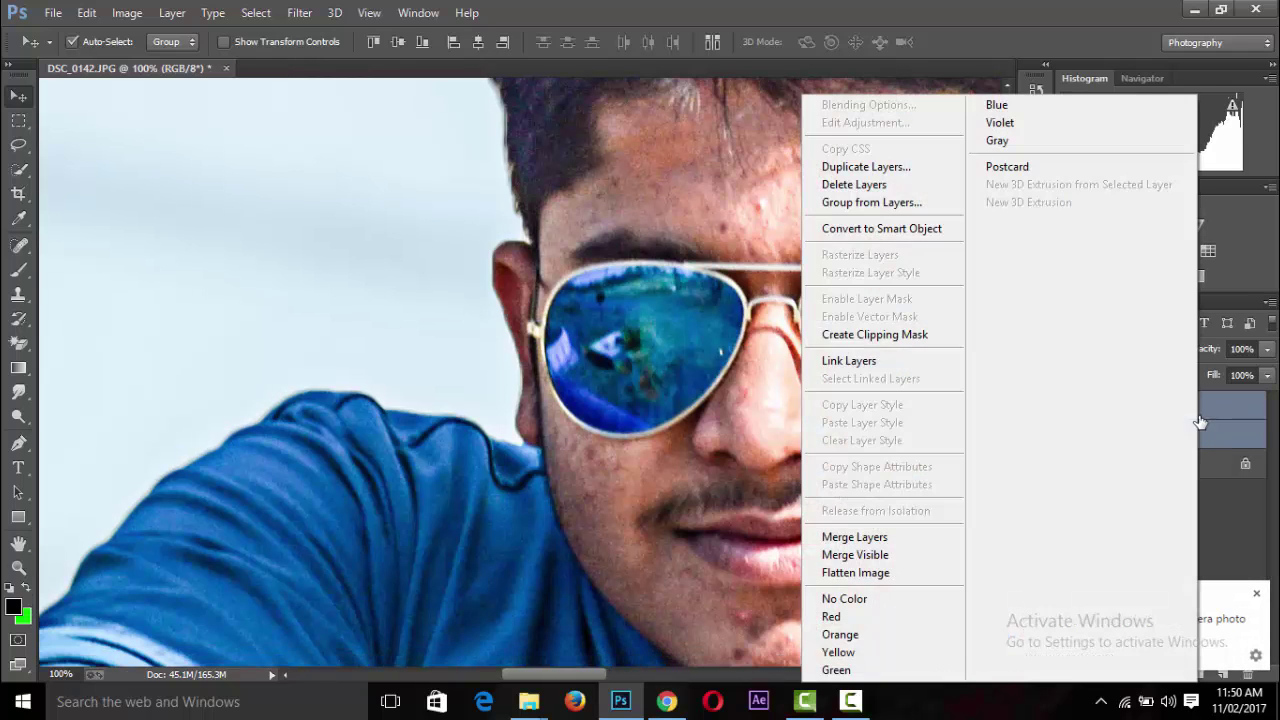
Merge the two layers and pick the Smudge tool with a 65 px brush.
click(895, 529)
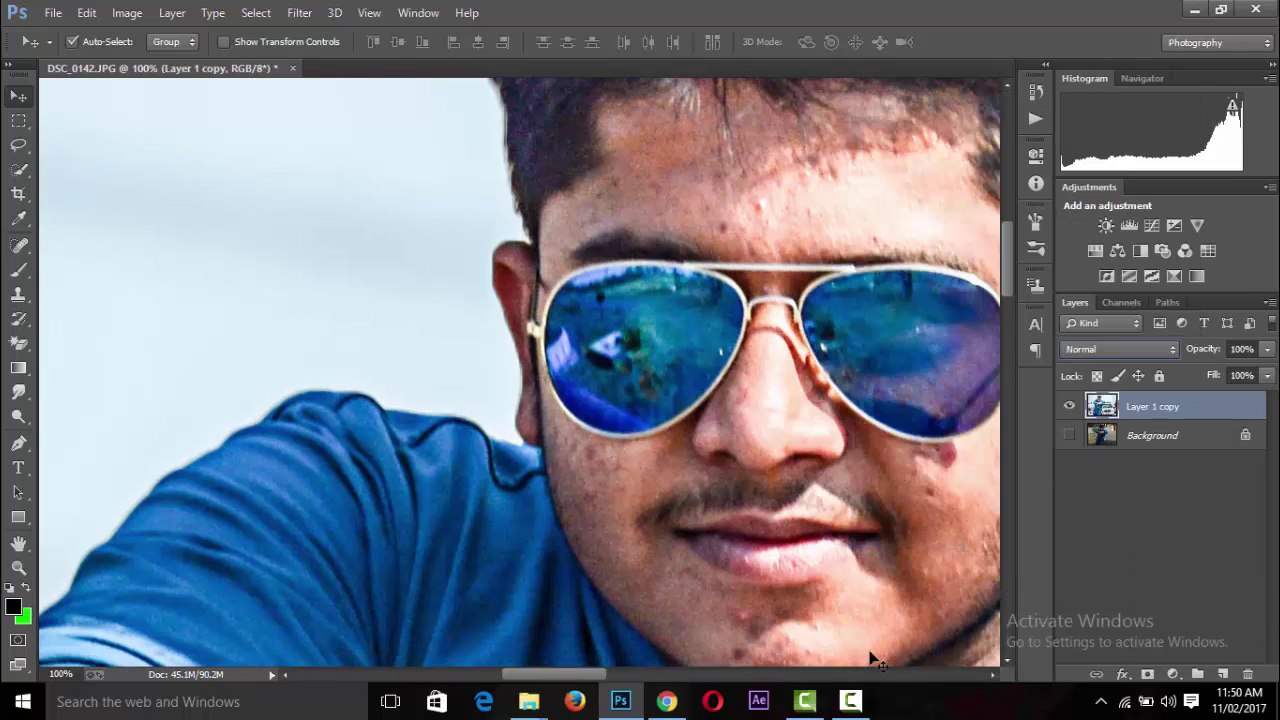
drag(584, 676, 612, 676)
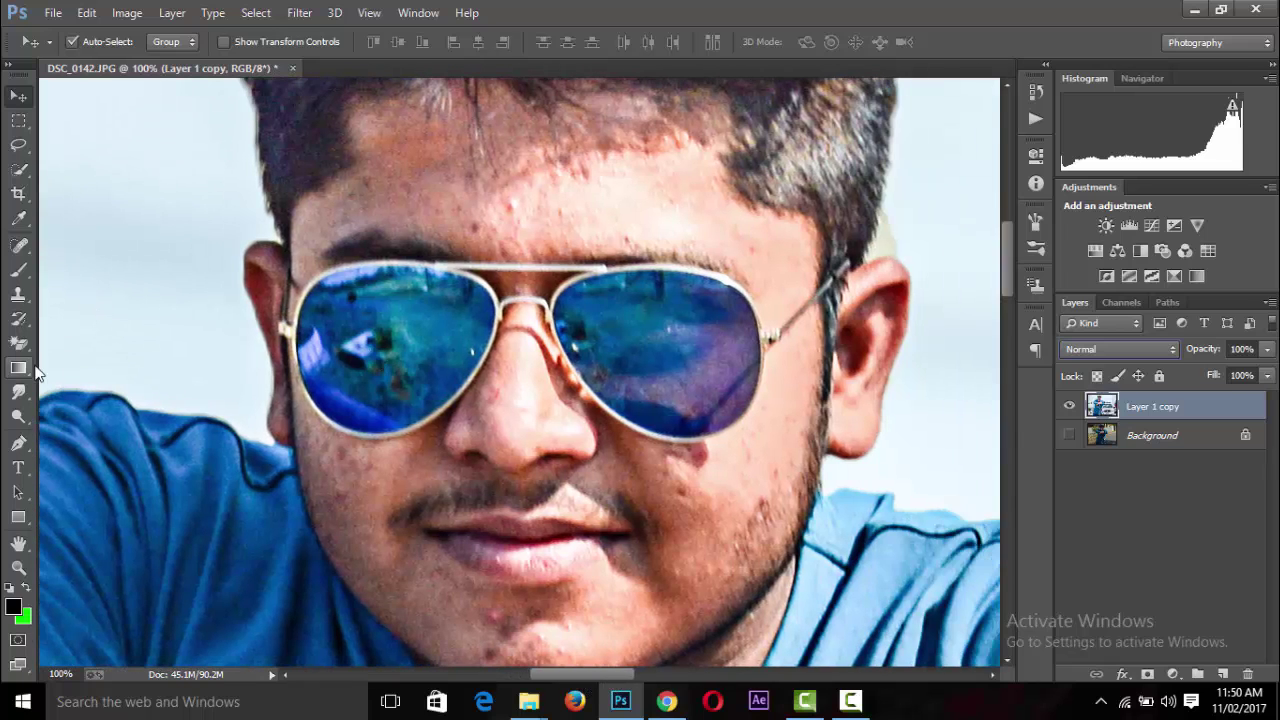
click(18, 392)
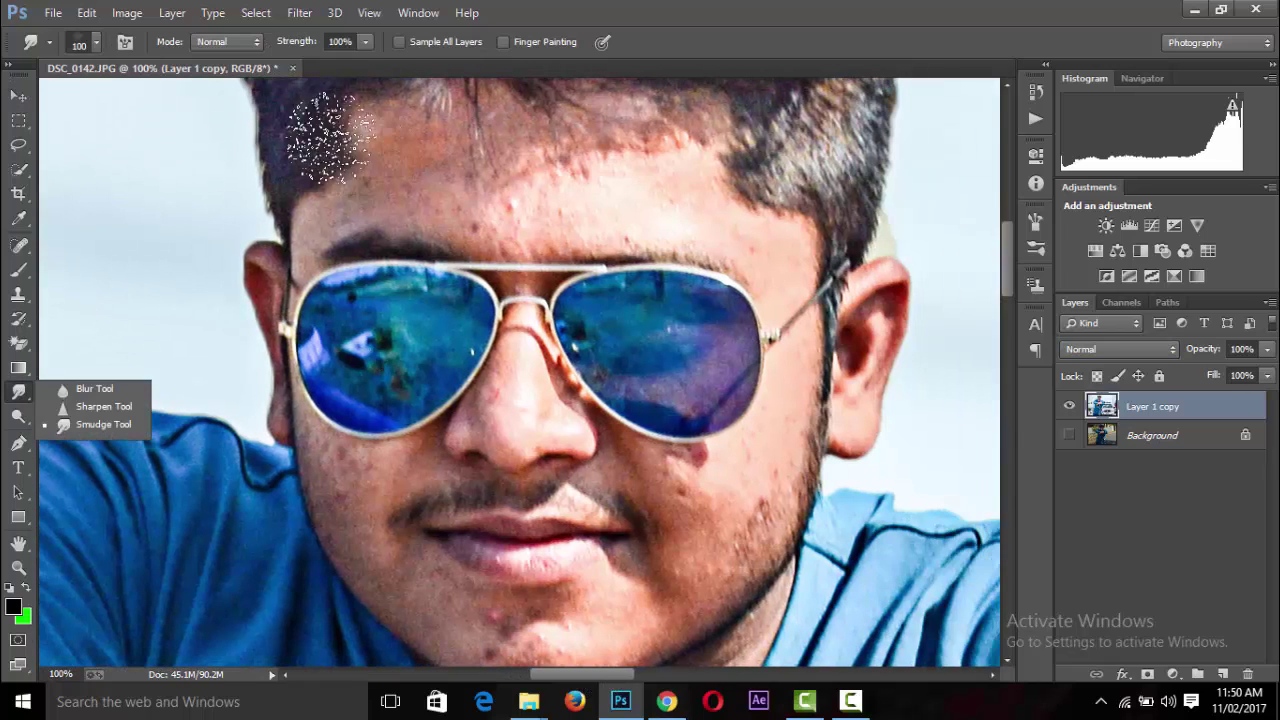
click(96, 42)
drag(213, 252, 212, 270)
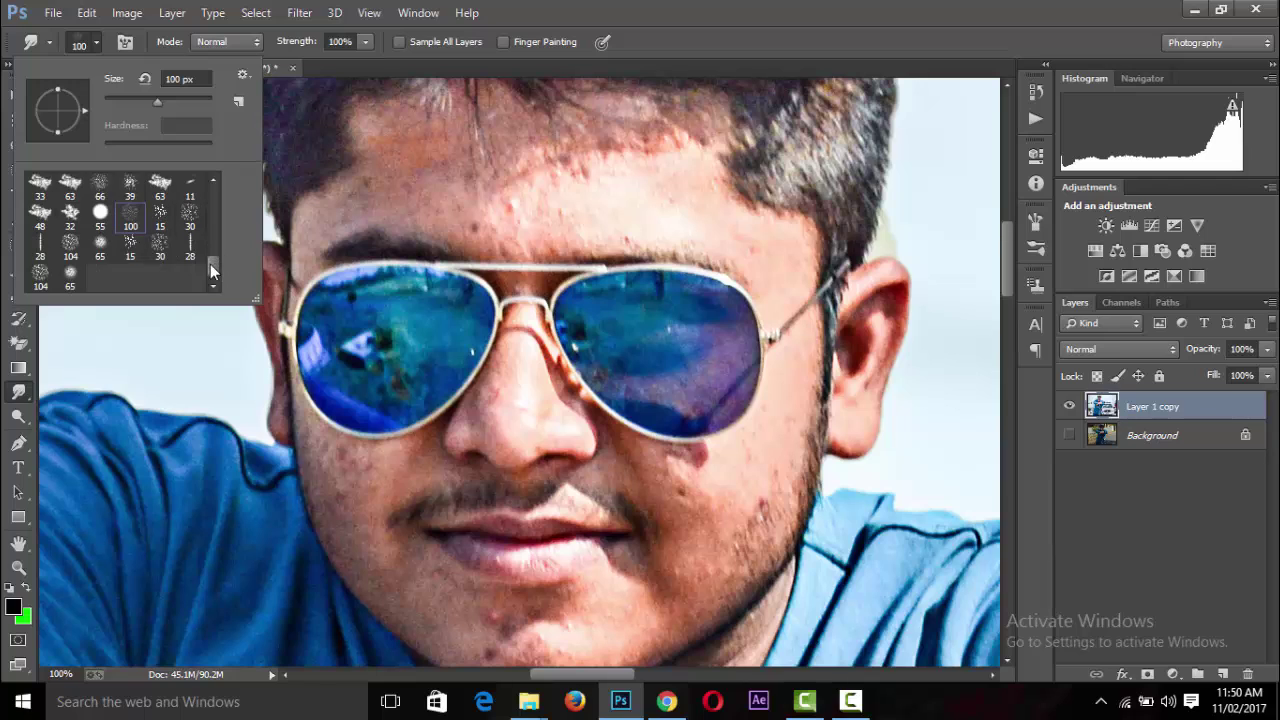
click(101, 246)
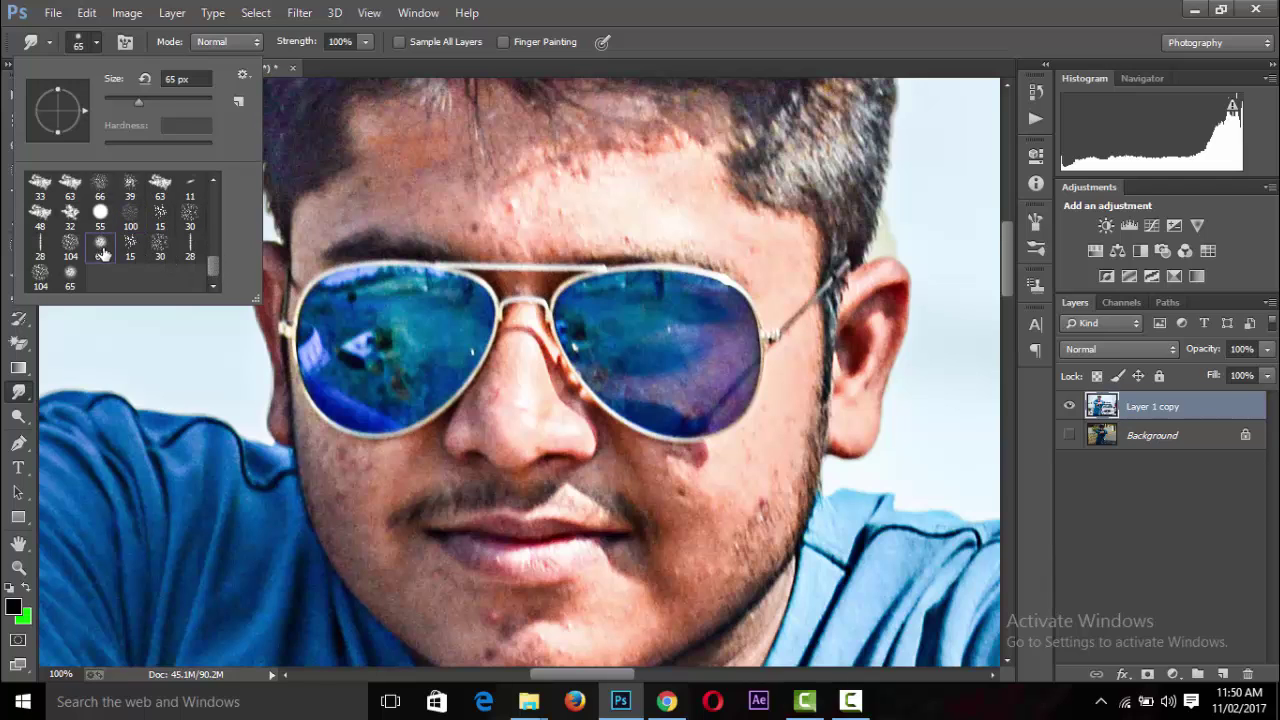
click(418, 184)
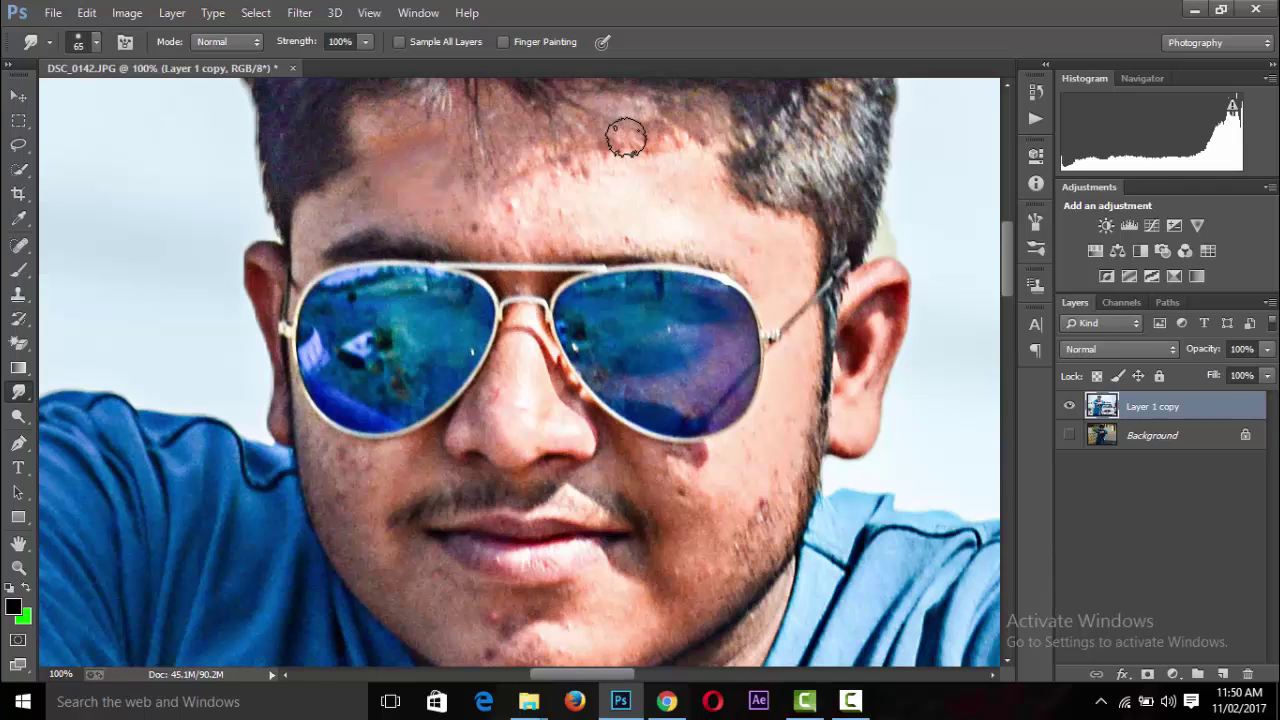
Set smudge strength to 30% and smooth the forehead skin along the hairline and brows.
key(ctrl+z)
drag(298, 40, 258, 42)
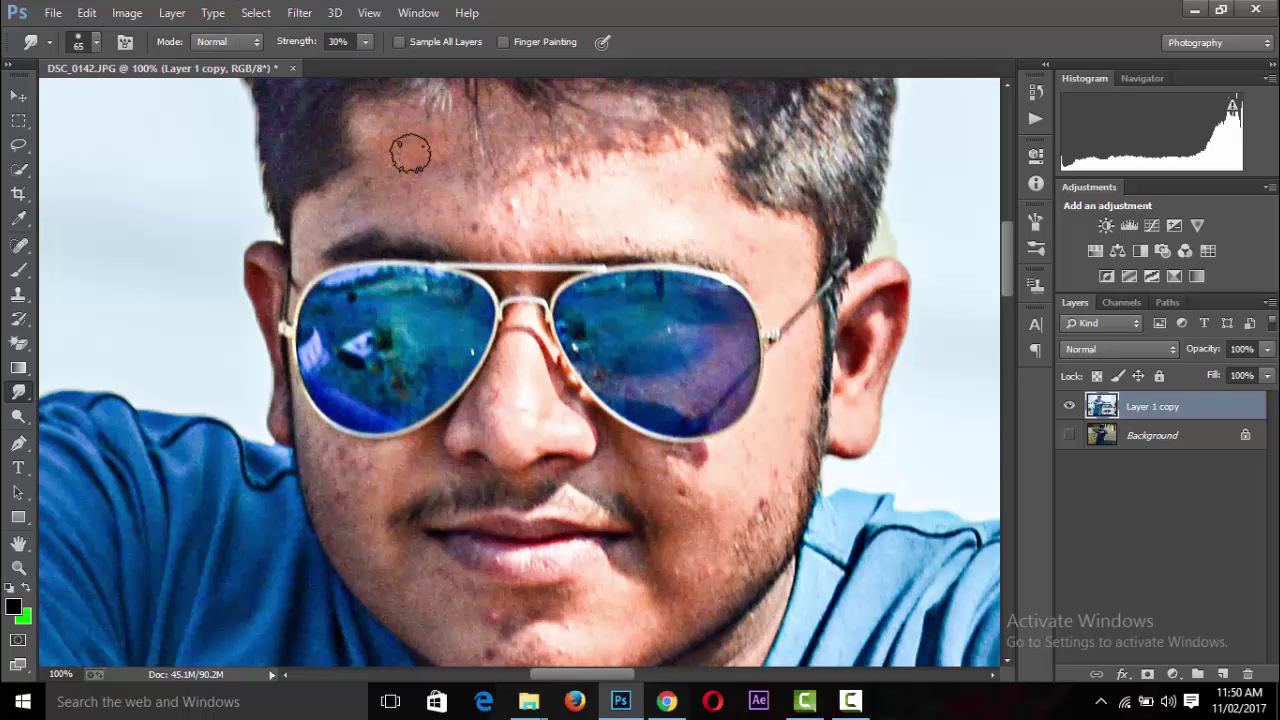
mouse_move(405, 121)
mouse_down()
mouse_move(455, 150)
mouse_move(508, 134)
mouse_move(497, 111)
mouse_up()
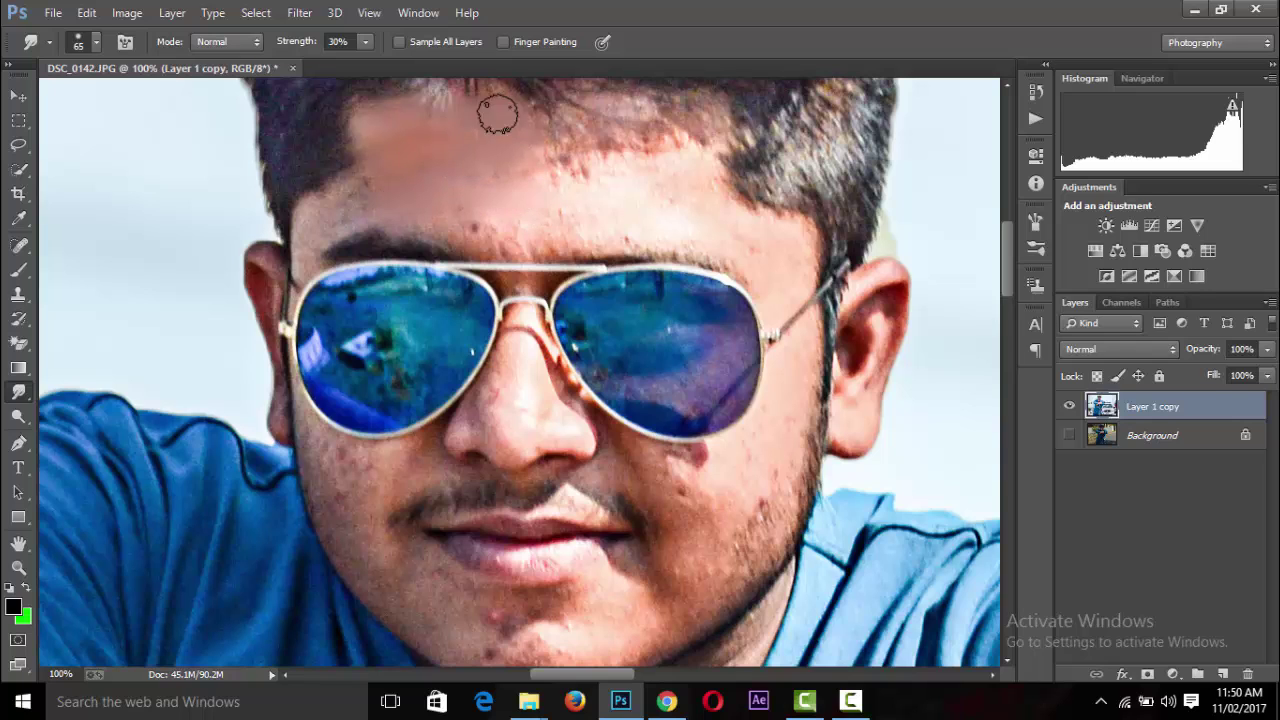
mouse_move(567, 205)
mouse_down()
mouse_move(514, 180)
mouse_move(563, 169)
mouse_move(514, 169)
mouse_move(559, 170)
mouse_up()
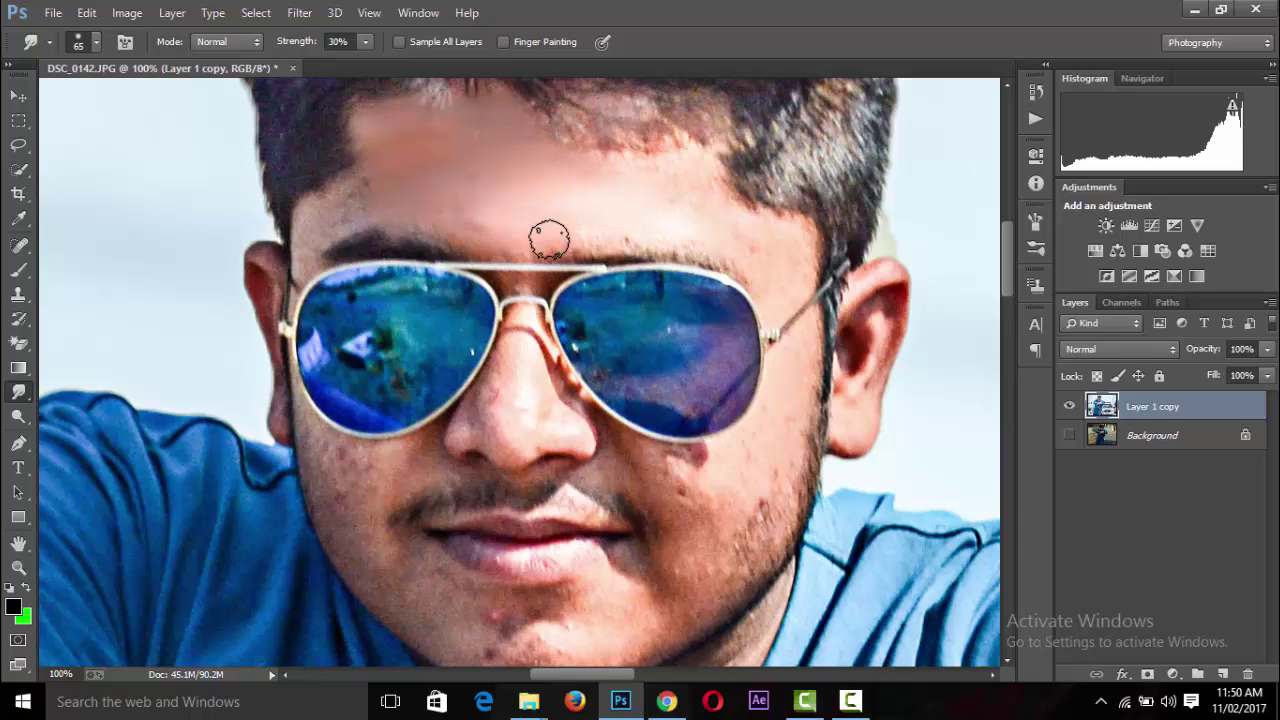
mouse_move(583, 122)
mouse_down()
mouse_move(640, 106)
mouse_move(557, 143)
mouse_move(690, 124)
mouse_up()
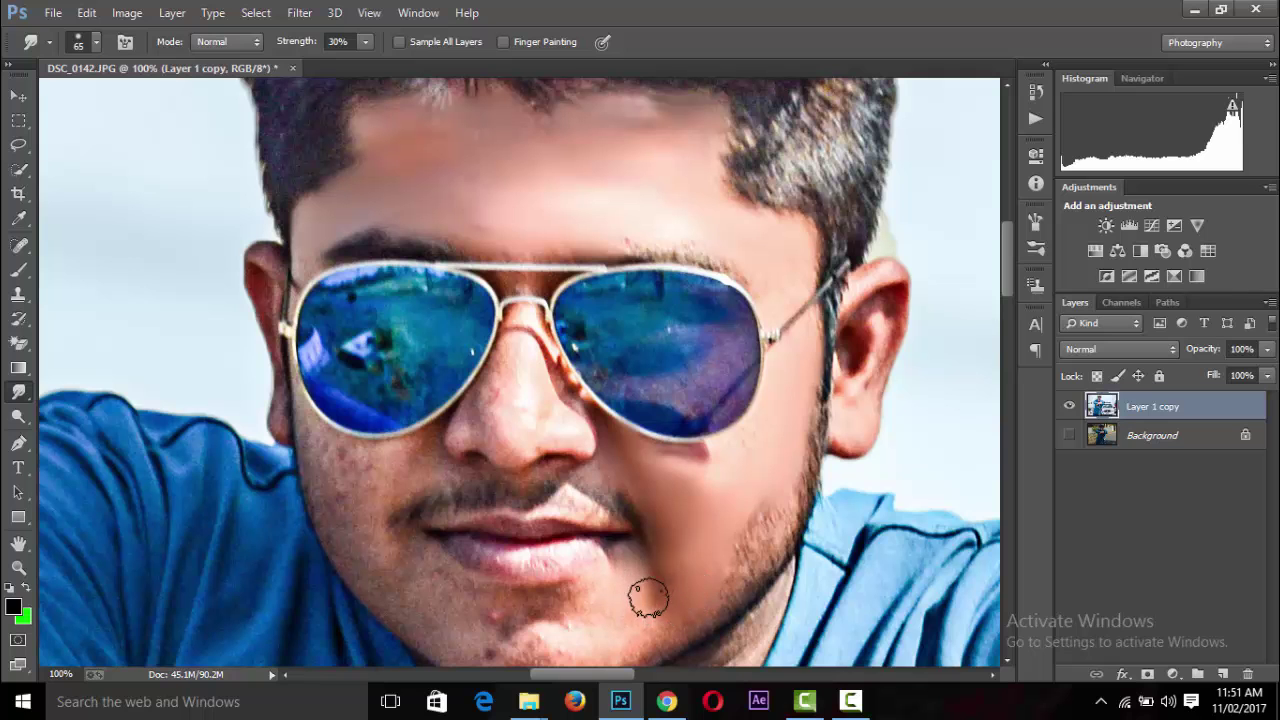
Smudge the chin and jaw stubble smooth and check the overall face.
key(ctrl+minus)
key(ctrl+minus)
key(ctrl+plus)
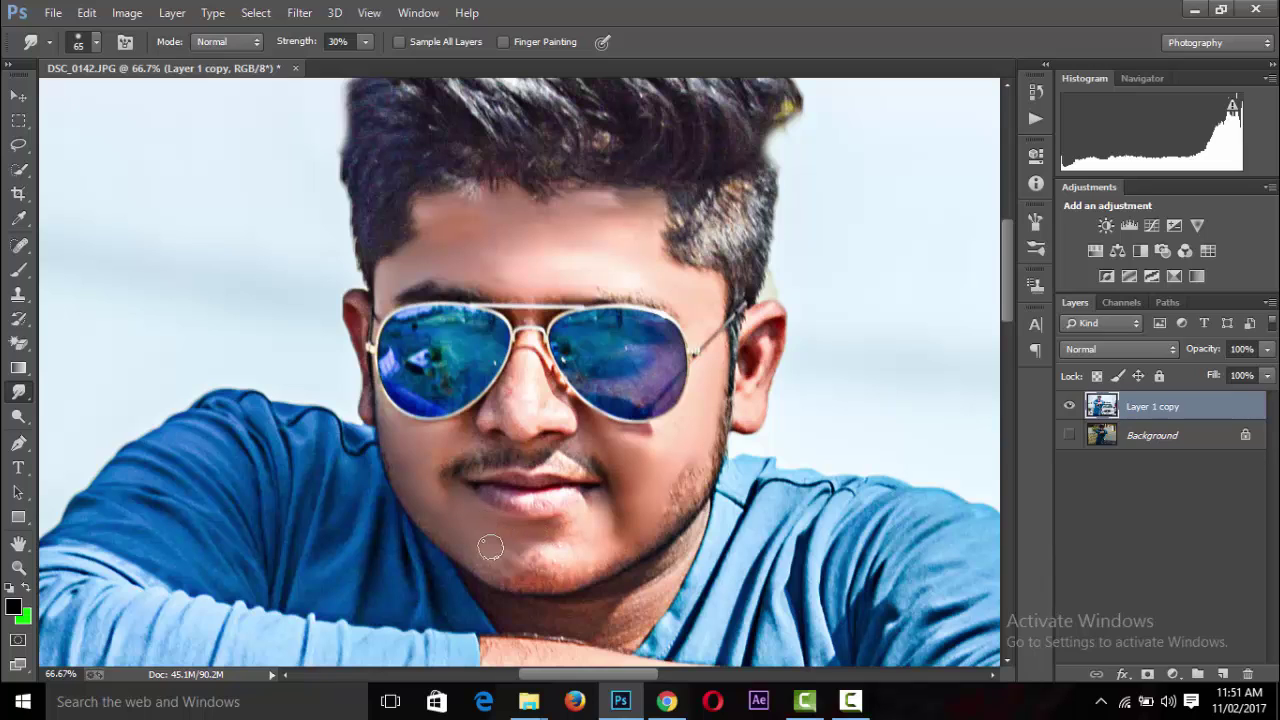
drag(538, 574, 596, 551)
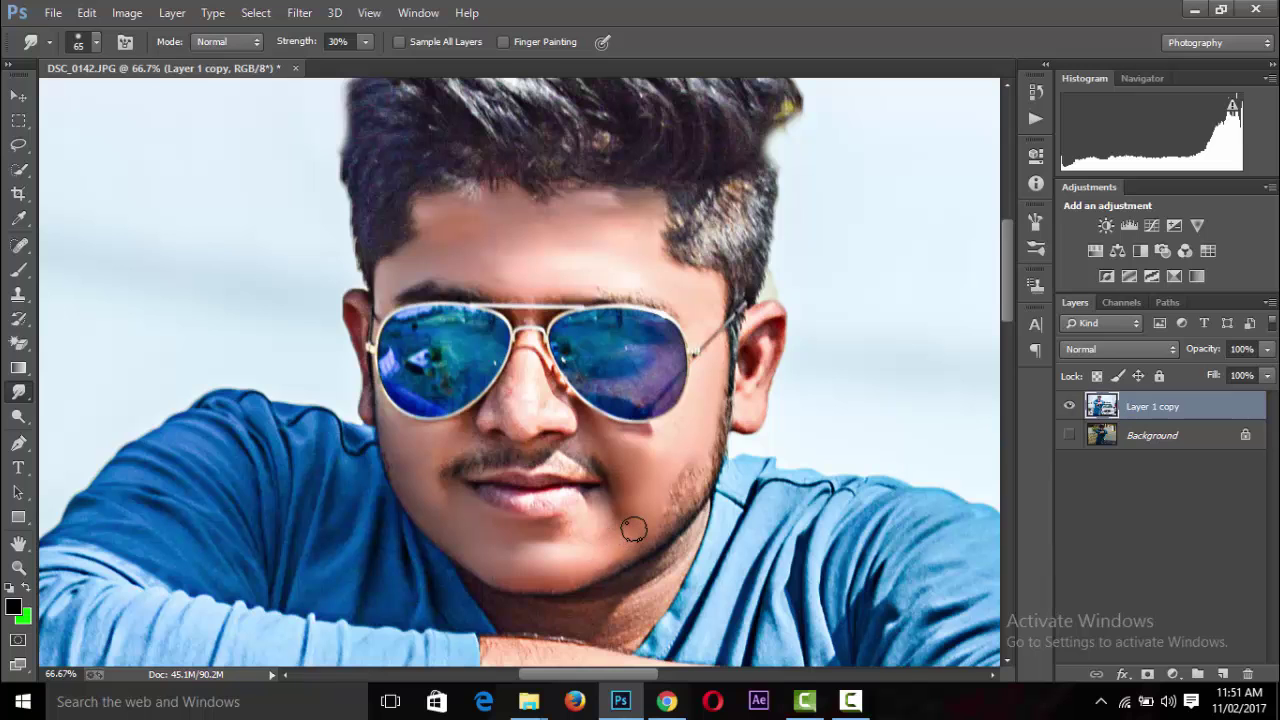
key(ctrl+minus)
key(ctrl+minus)
key(ctrl+plus)
key(ctrl+plus)
key(ctrl+plus)
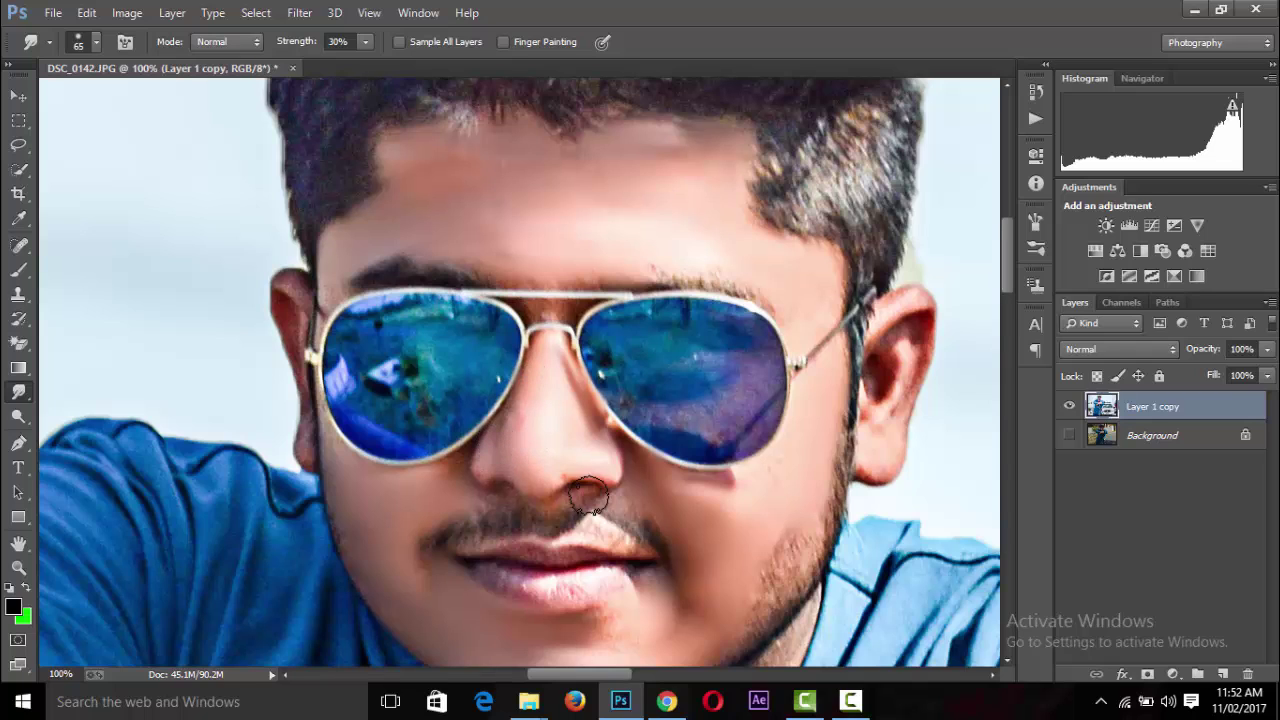
Shrink the Smudge brush to 27 px and zoom in on the sunglasses.
click(96, 43)
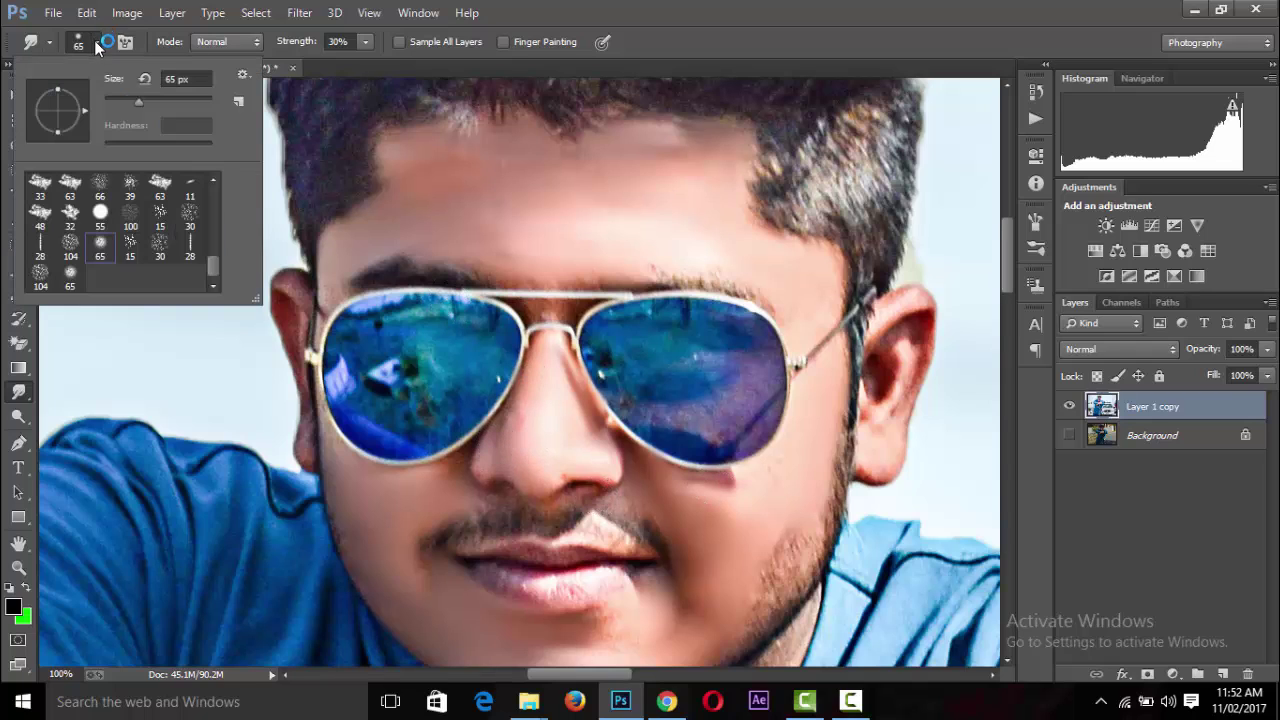
click(118, 100)
click(613, 504)
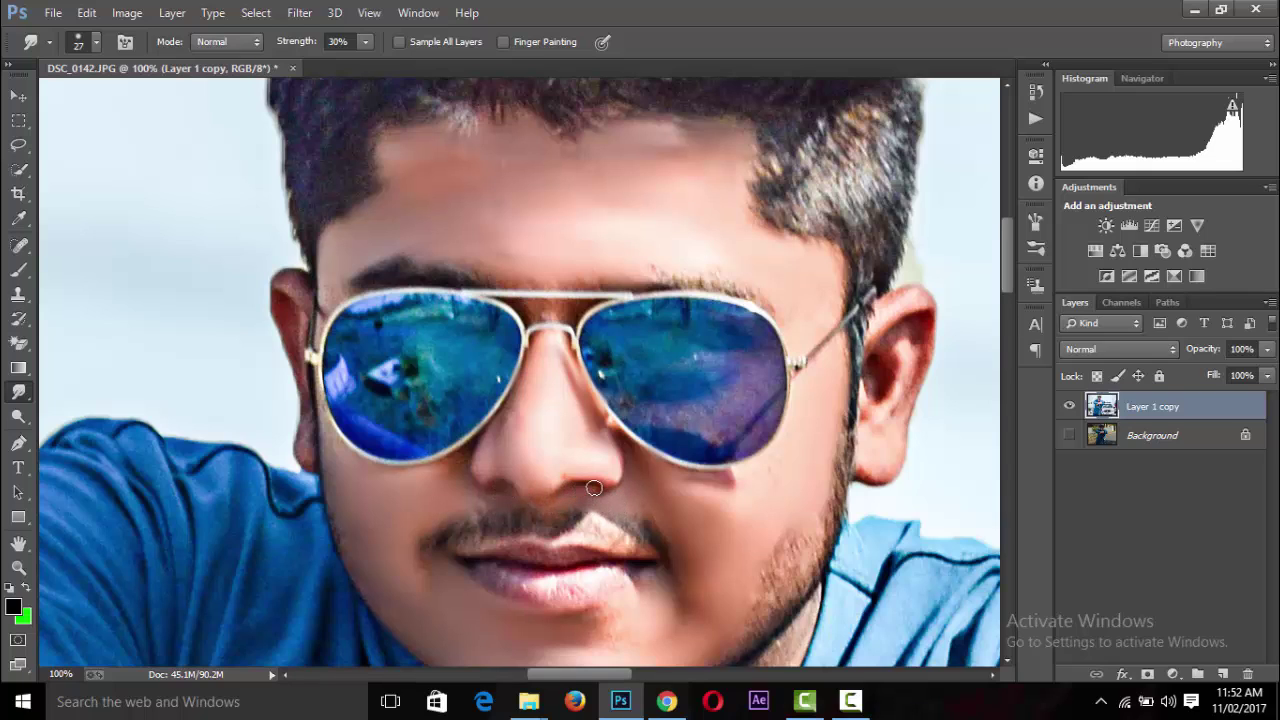
scroll(695, 454, down, 3)
scroll(695, 454, up, 1)
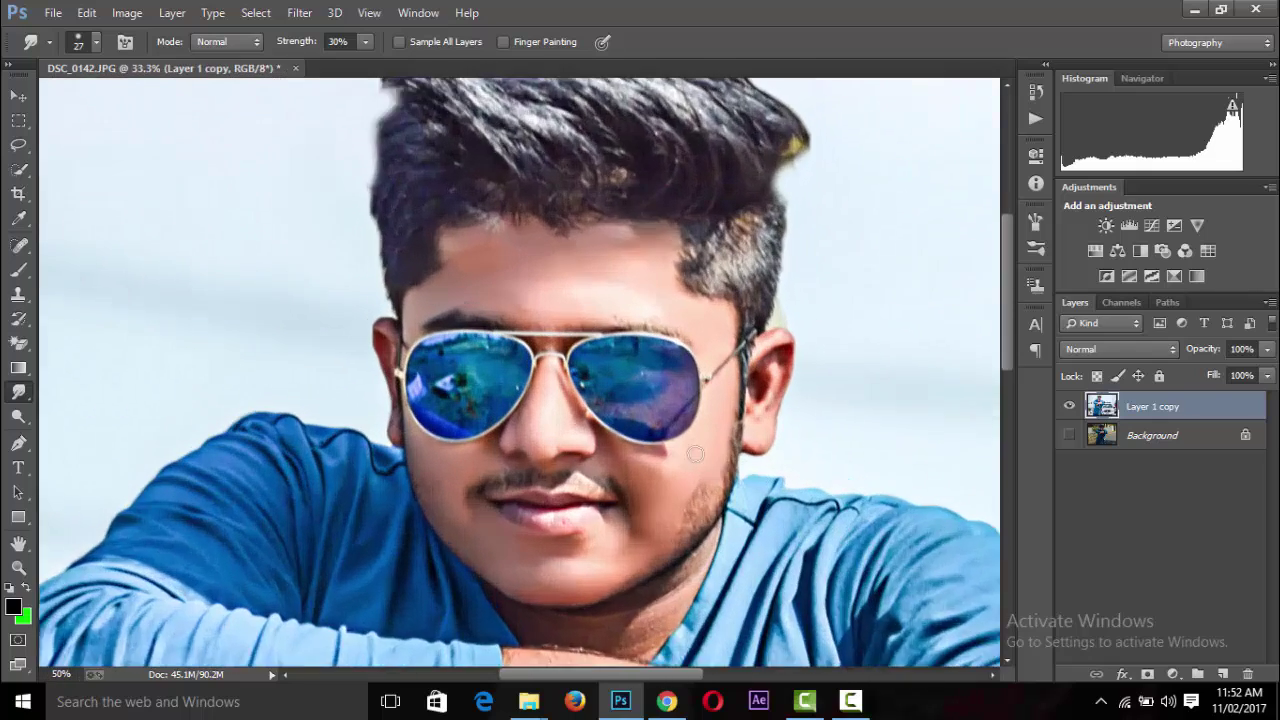
scroll(695, 454, up, 3)
Smooth the skin between the lenses and along the sunglasses' arm.
mouse_move(661, 295)
mouse_down()
mouse_move(614, 297)
mouse_move(652, 289)
mouse_up()
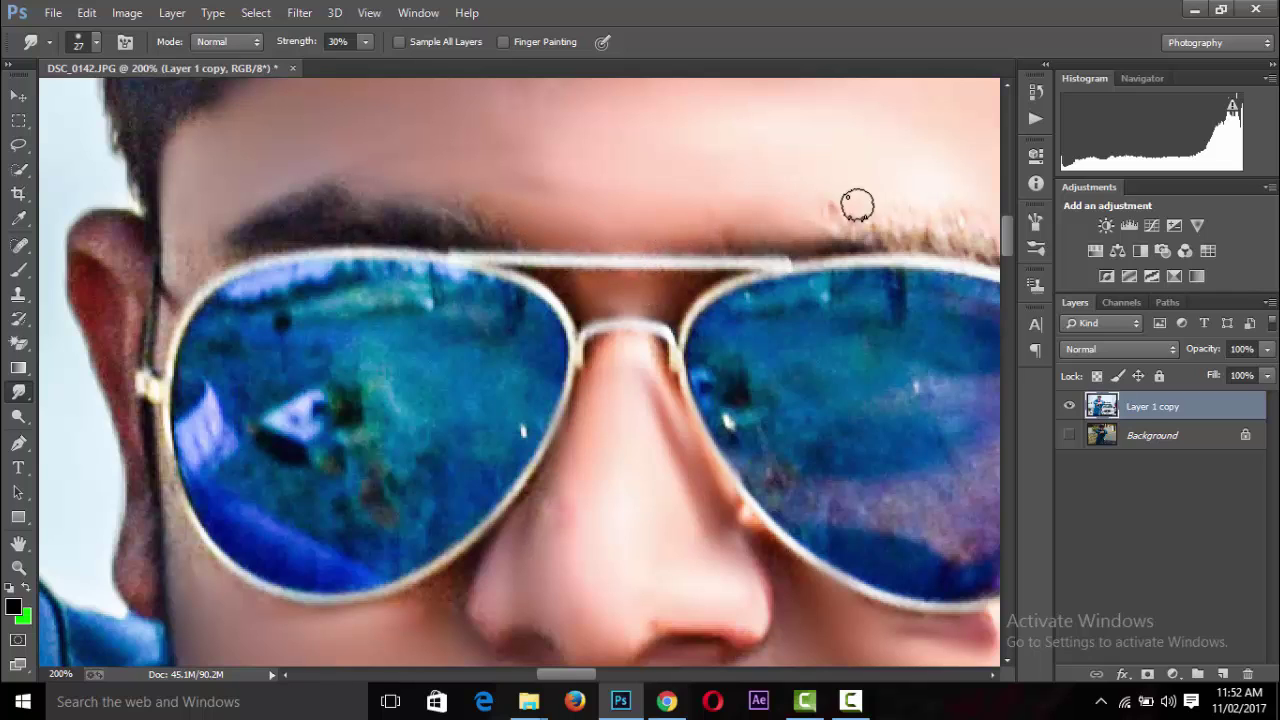
drag(166, 270, 157, 357)
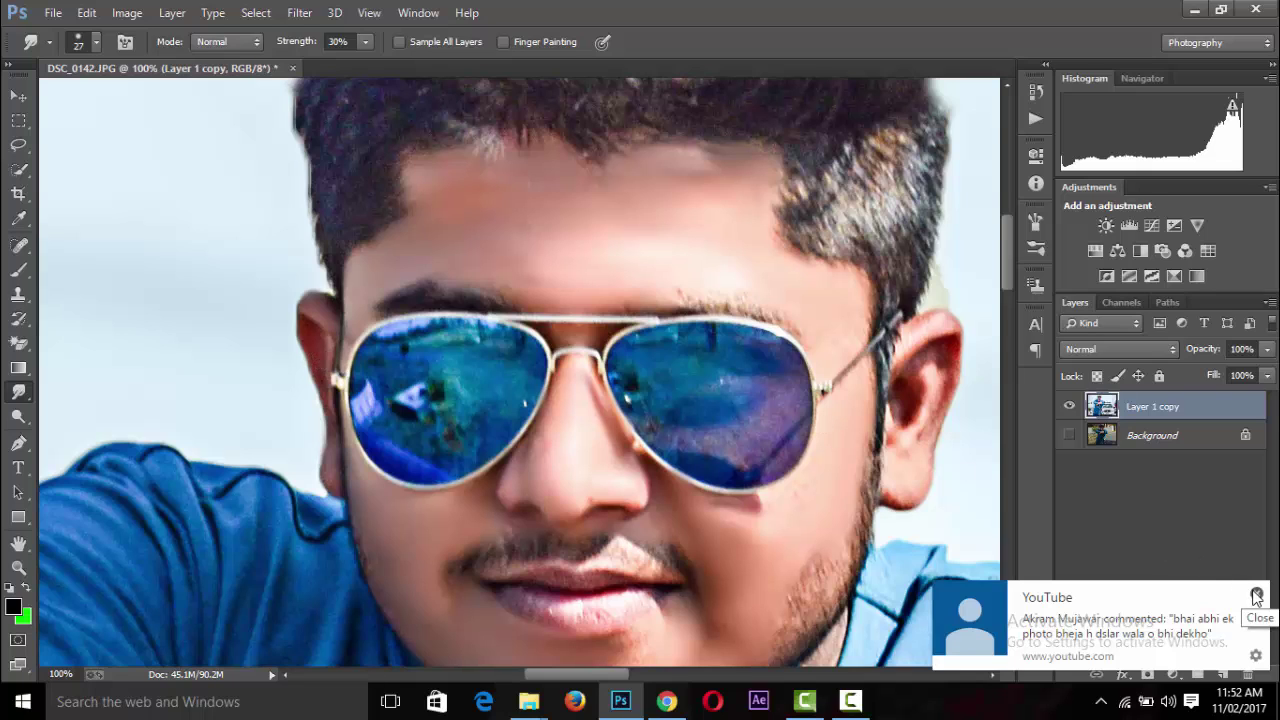
click(1257, 597)
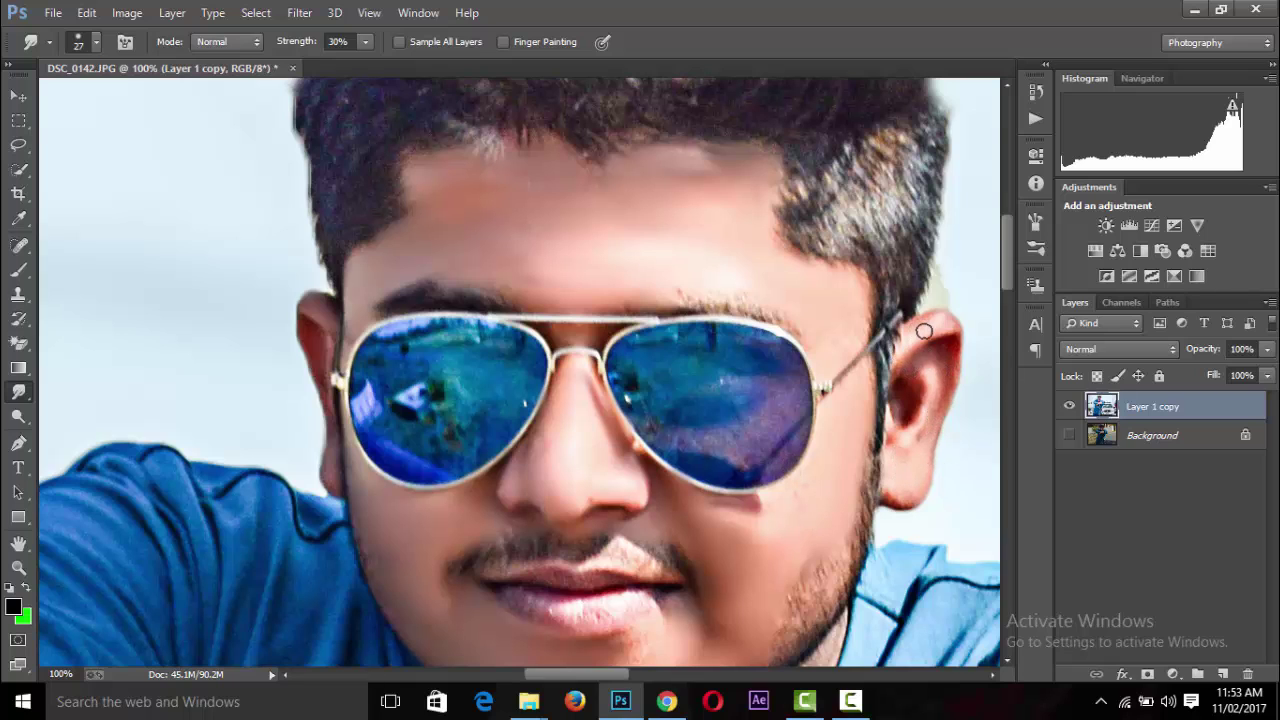
scroll(924, 331, down, 5)
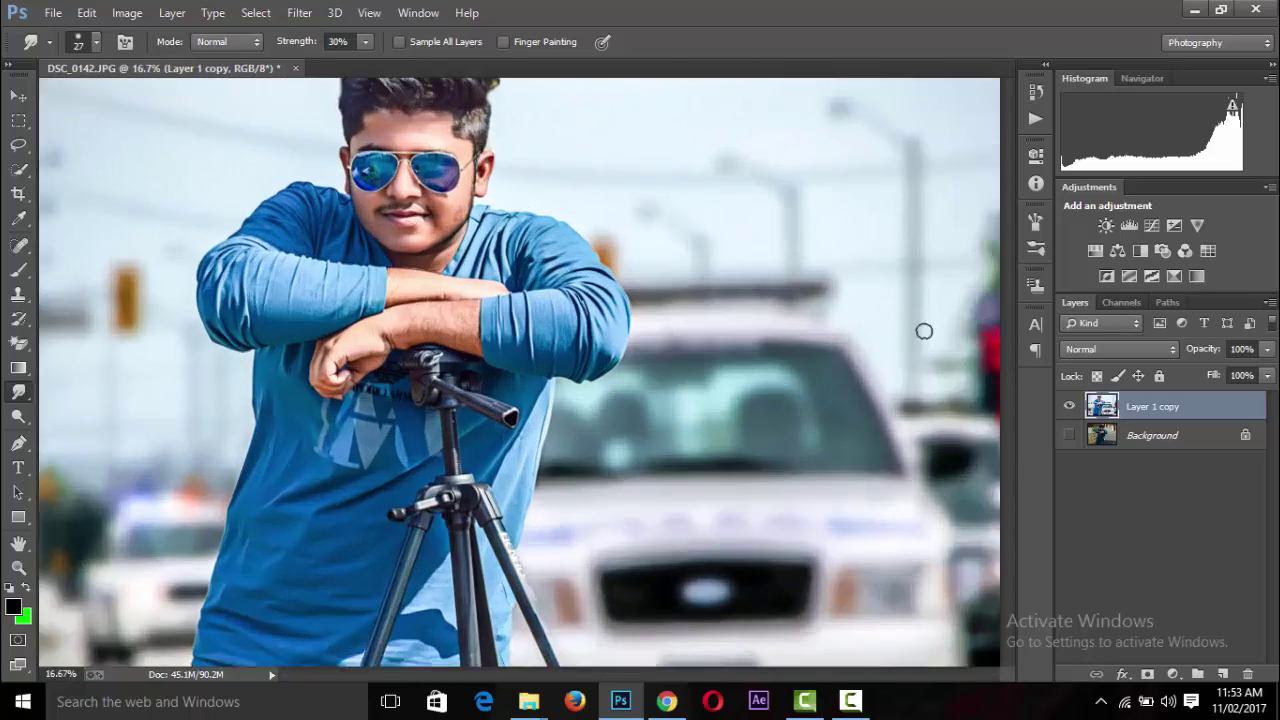
Enlarge the Smudge brush to 73 px and smooth the knuckle creases and thumb tip.
scroll(492, 354, up, 3)
scroll(492, 354, up, 1)
drag(695, 673, 589, 671)
click(96, 42)
click(143, 101)
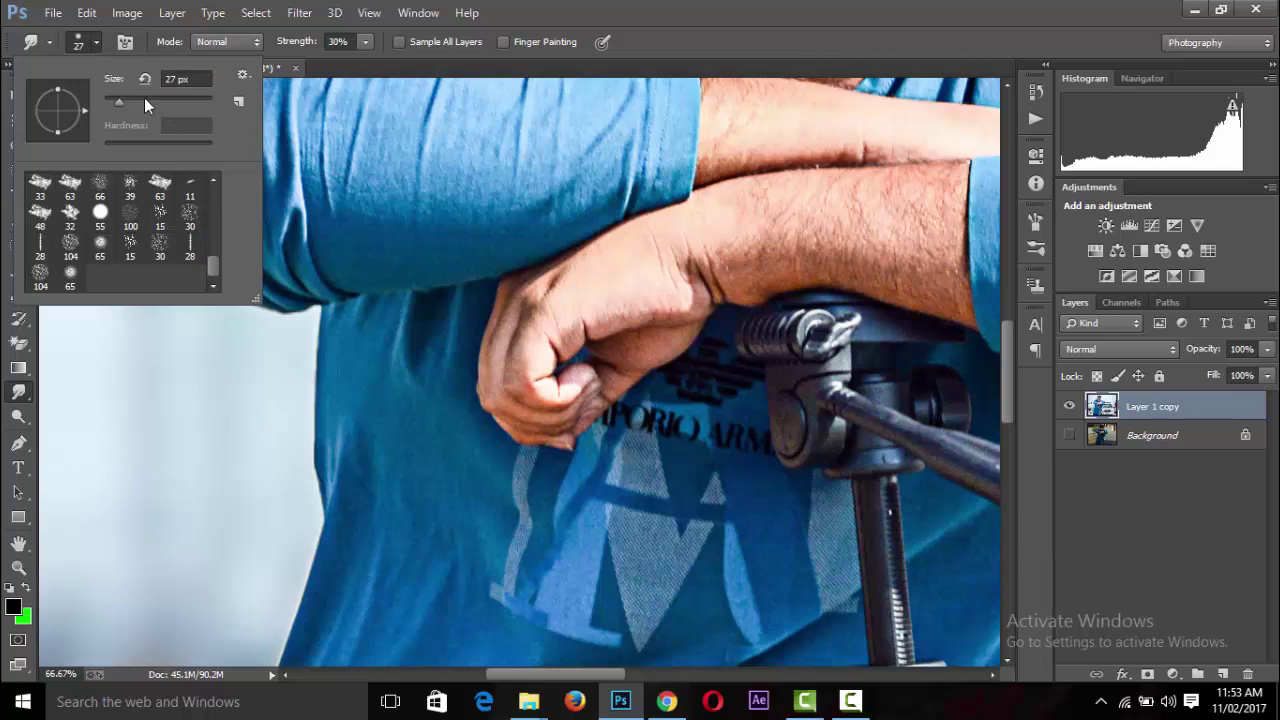
click(612, 296)
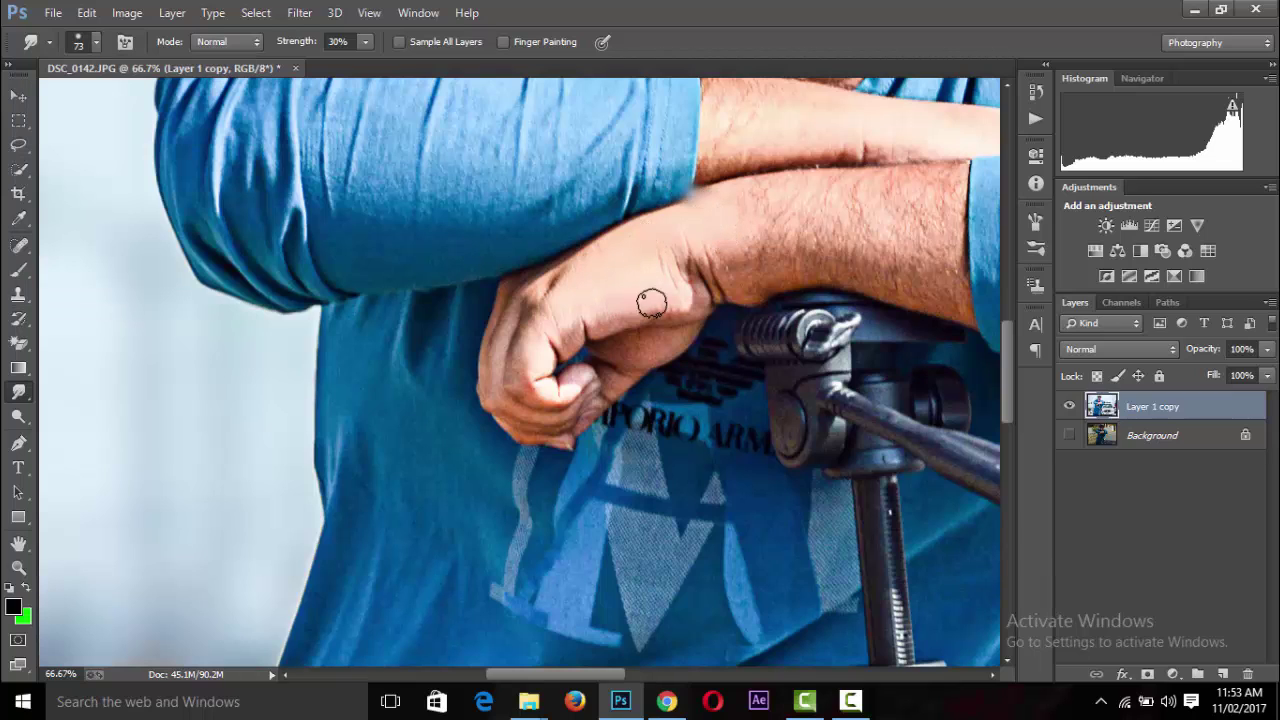
mouse_move(651, 303)
mouse_down()
mouse_move(657, 294)
mouse_move(569, 323)
mouse_move(534, 351)
mouse_move(592, 258)
mouse_up()
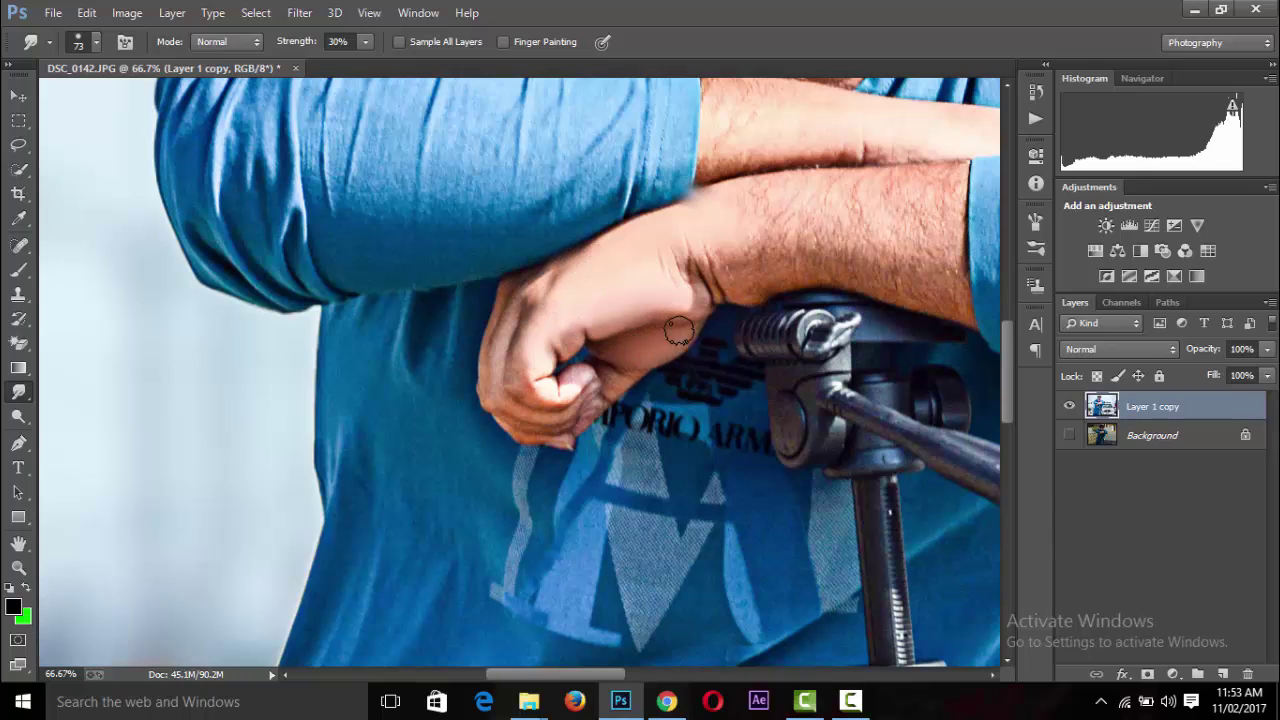
drag(522, 381, 571, 372)
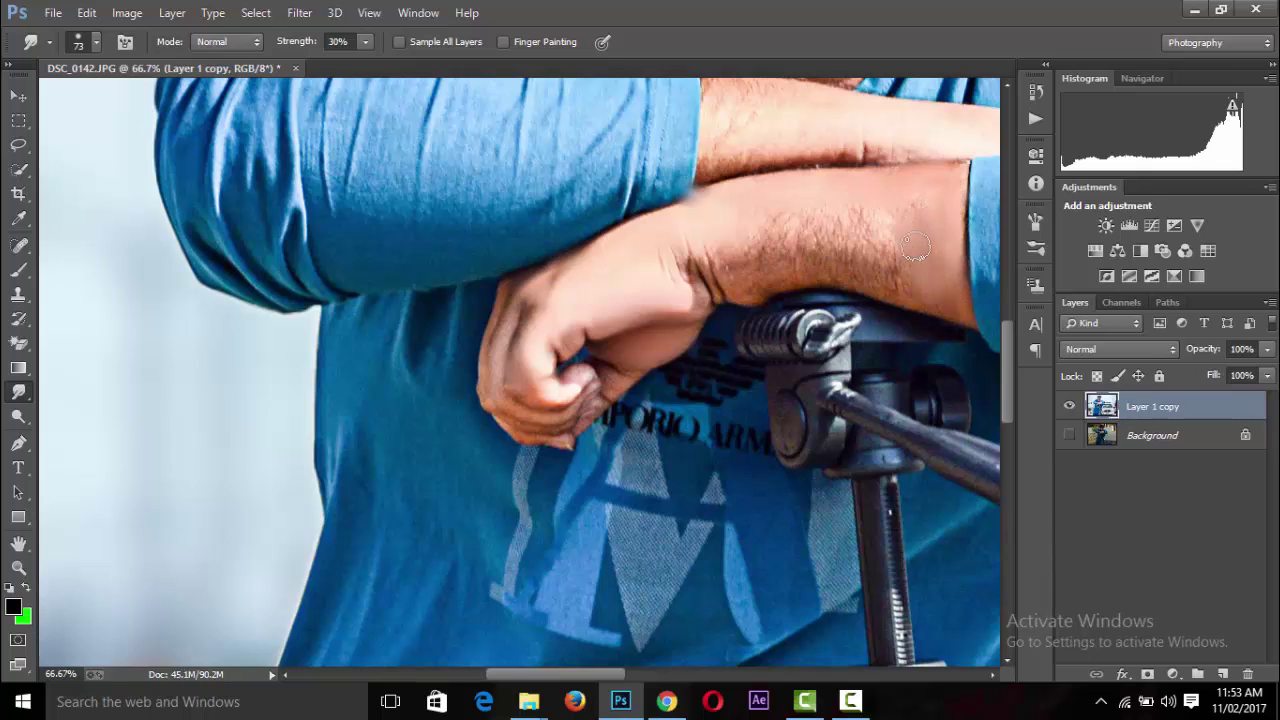
Smudge away the forearm hair and soften the jawline and under-chin stubble.
drag(834, 214, 694, 271)
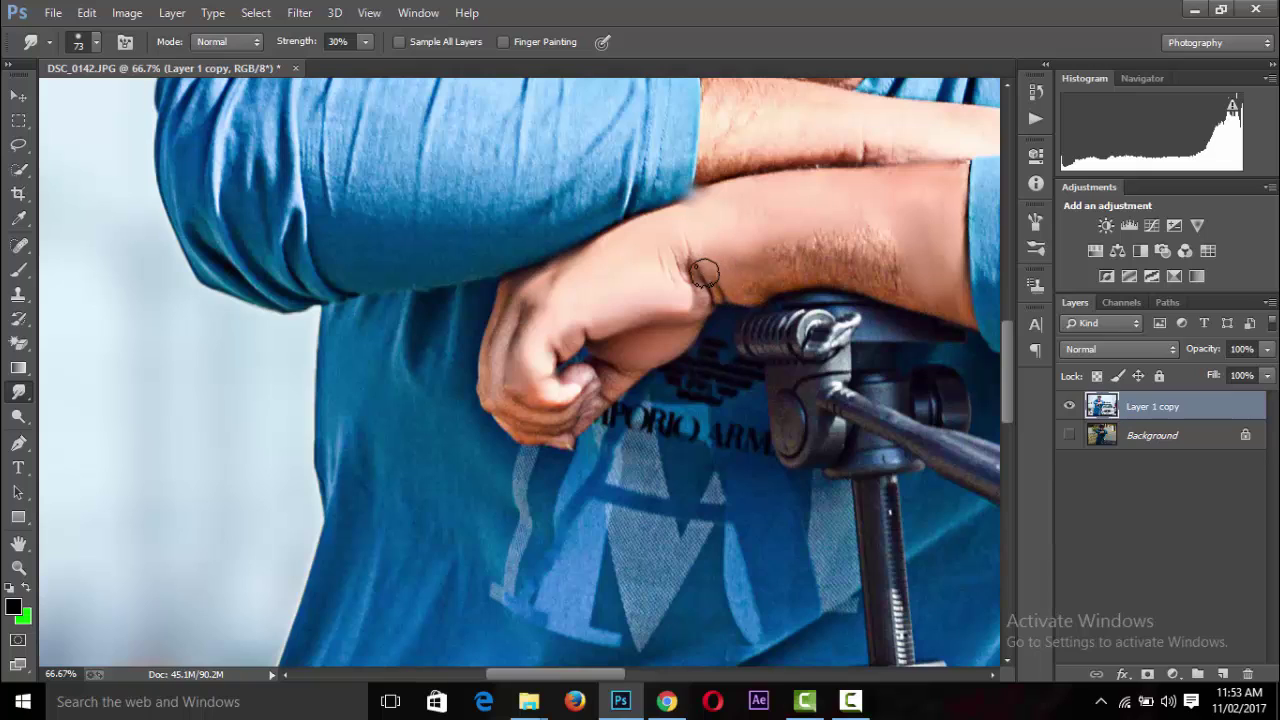
drag(876, 282, 895, 260)
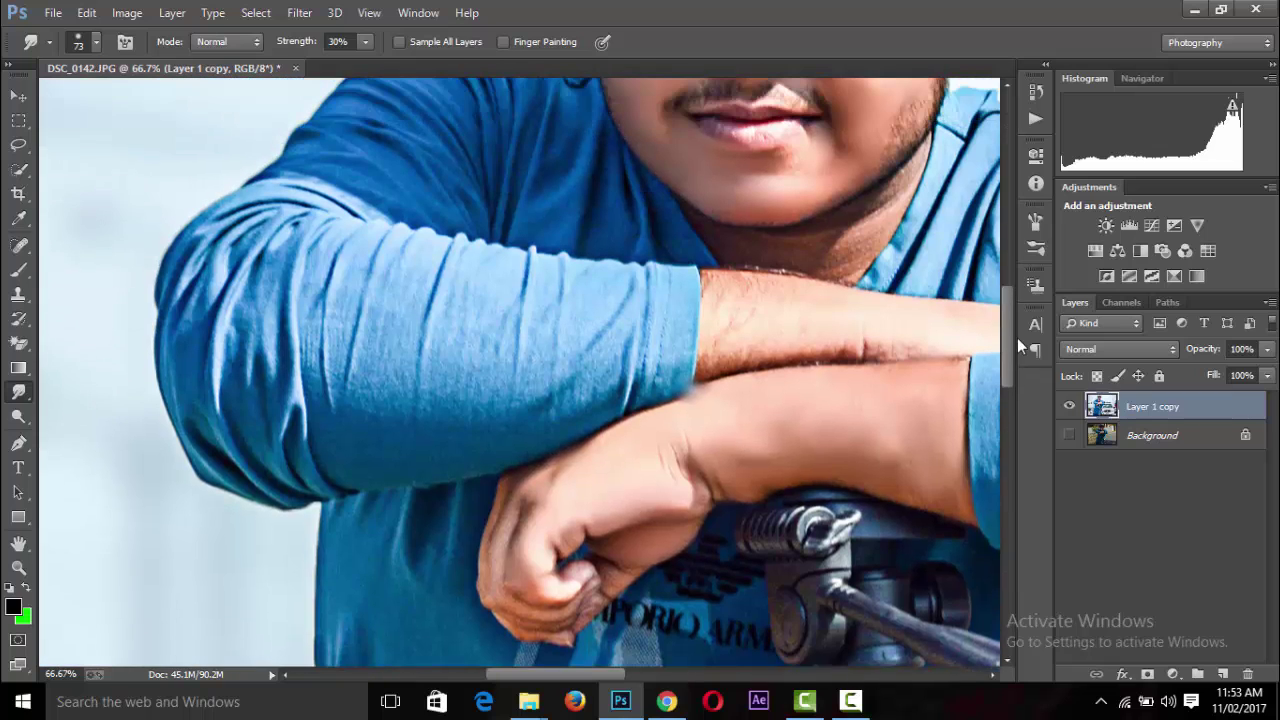
drag(1010, 372, 1012, 306)
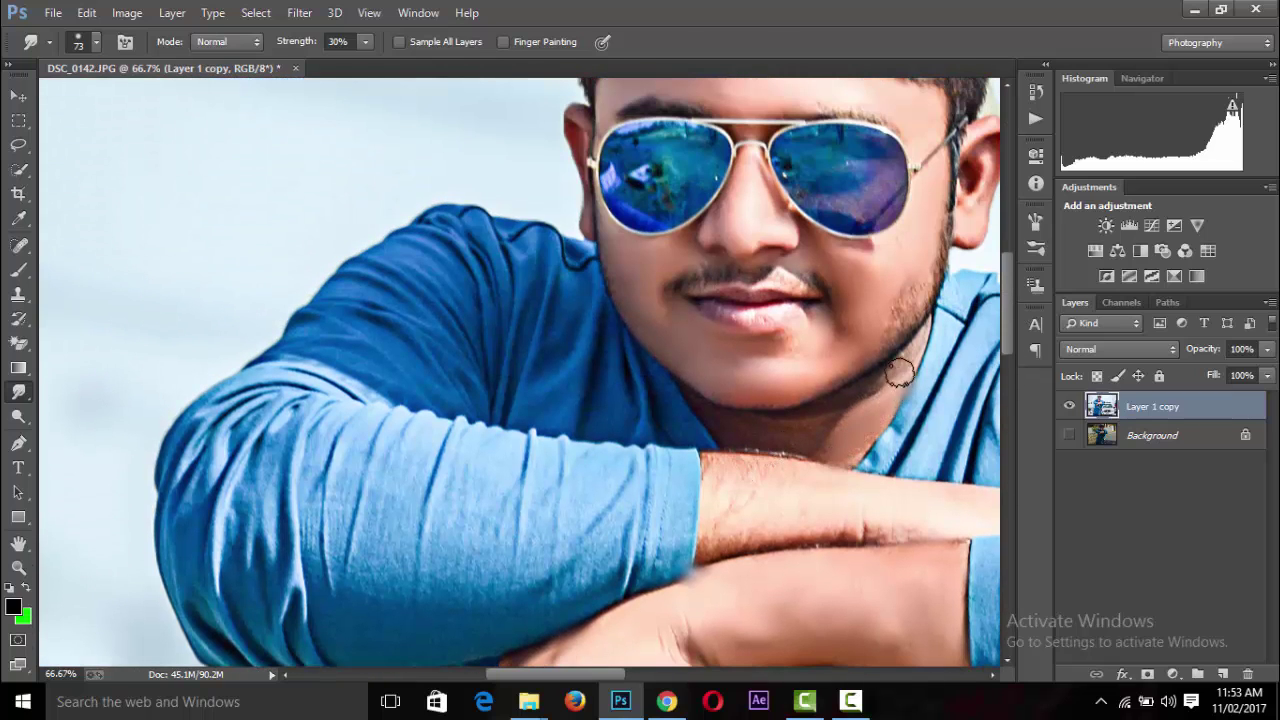
drag(900, 366, 878, 382)
mouse_move(784, 431)
mouse_down()
mouse_move(737, 443)
mouse_move(823, 449)
mouse_move(711, 511)
mouse_move(746, 534)
mouse_move(822, 490)
mouse_move(729, 449)
mouse_move(881, 533)
mouse_up()
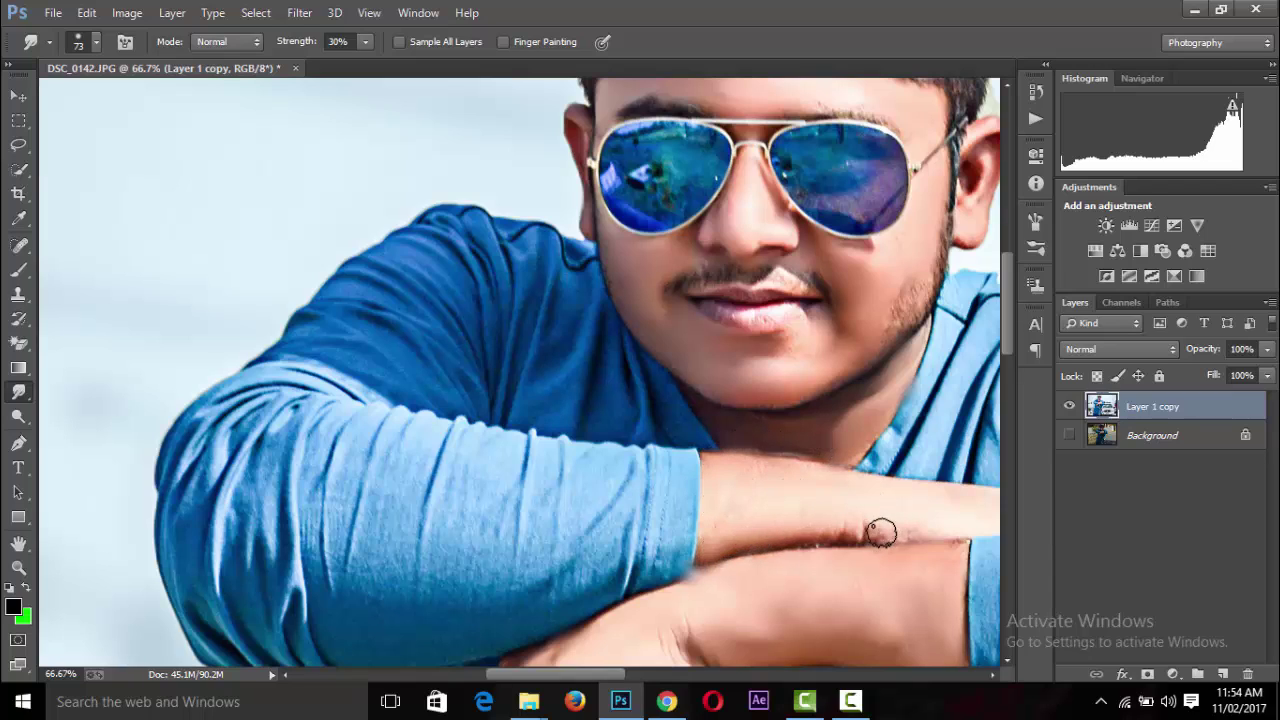
key(ctrl+minus)
key(ctrl+minus)
key(ctrl+minus)
key(ctrl+minus)
key(ctrl+minus)
key(ctrl+minus)
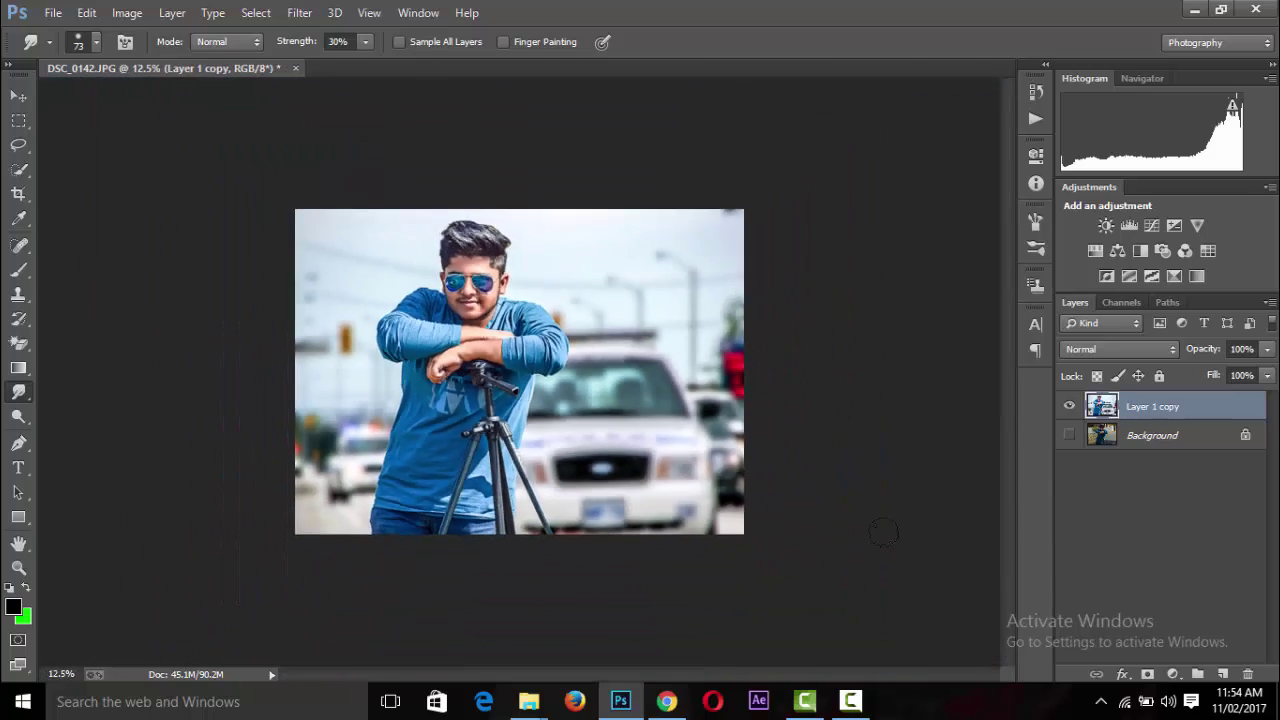
key(ctrl+minus)
key(ctrl+plus)
key(ctrl+plus)
key(ctrl+plus)
key(ctrl+minus)
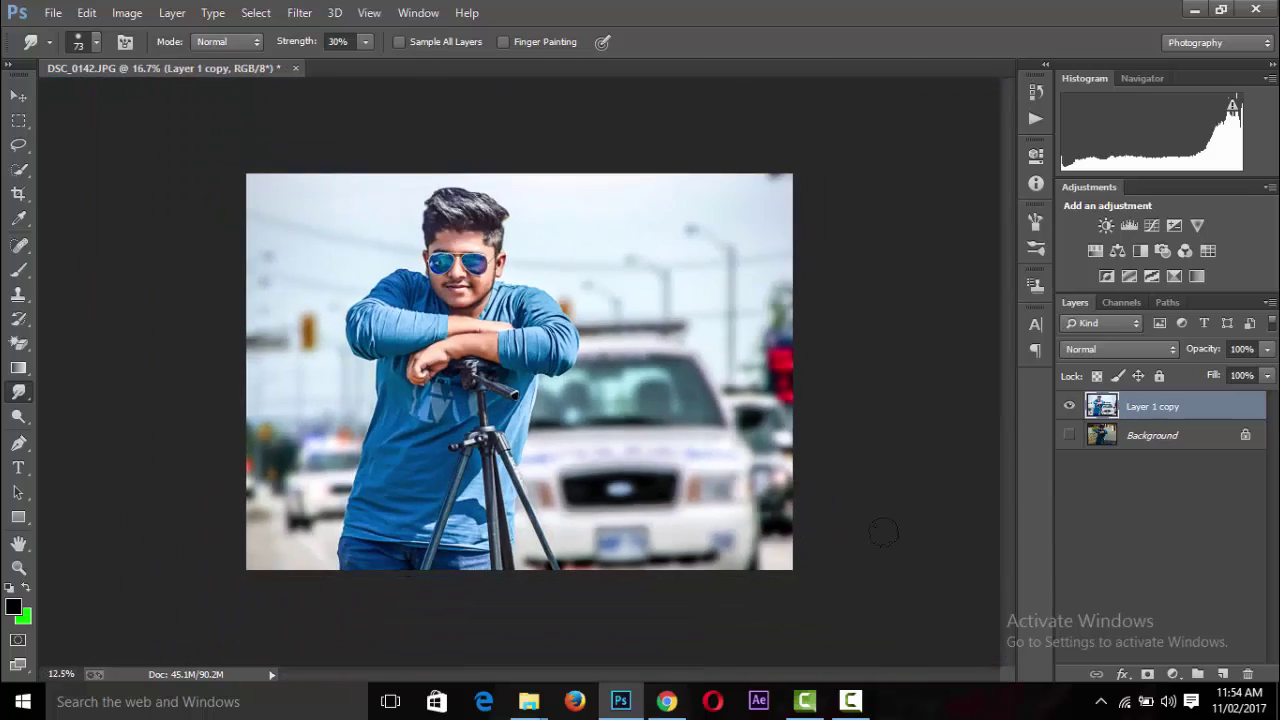
key(ctrl+minus)
key(ctrl+plus)
key(ctrl+plus)
key(ctrl+plus)
key(ctrl+minus)
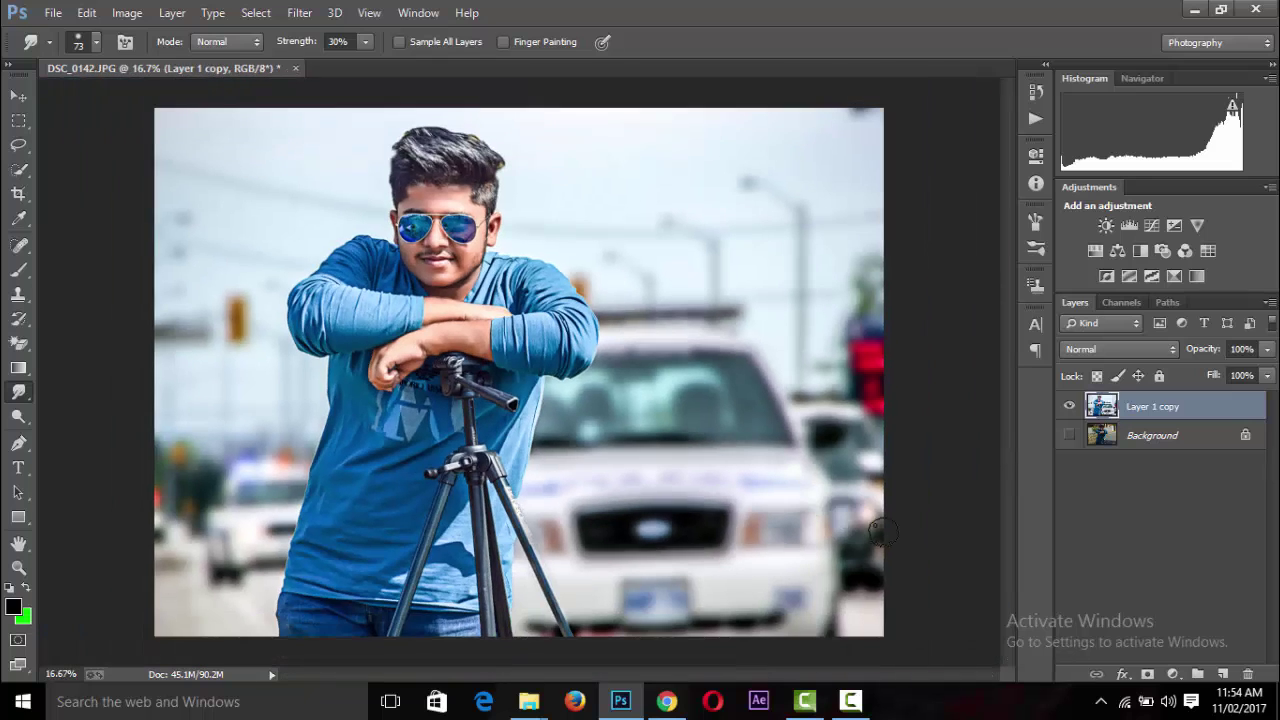
key(ctrl+minus)
key(ctrl+minus)
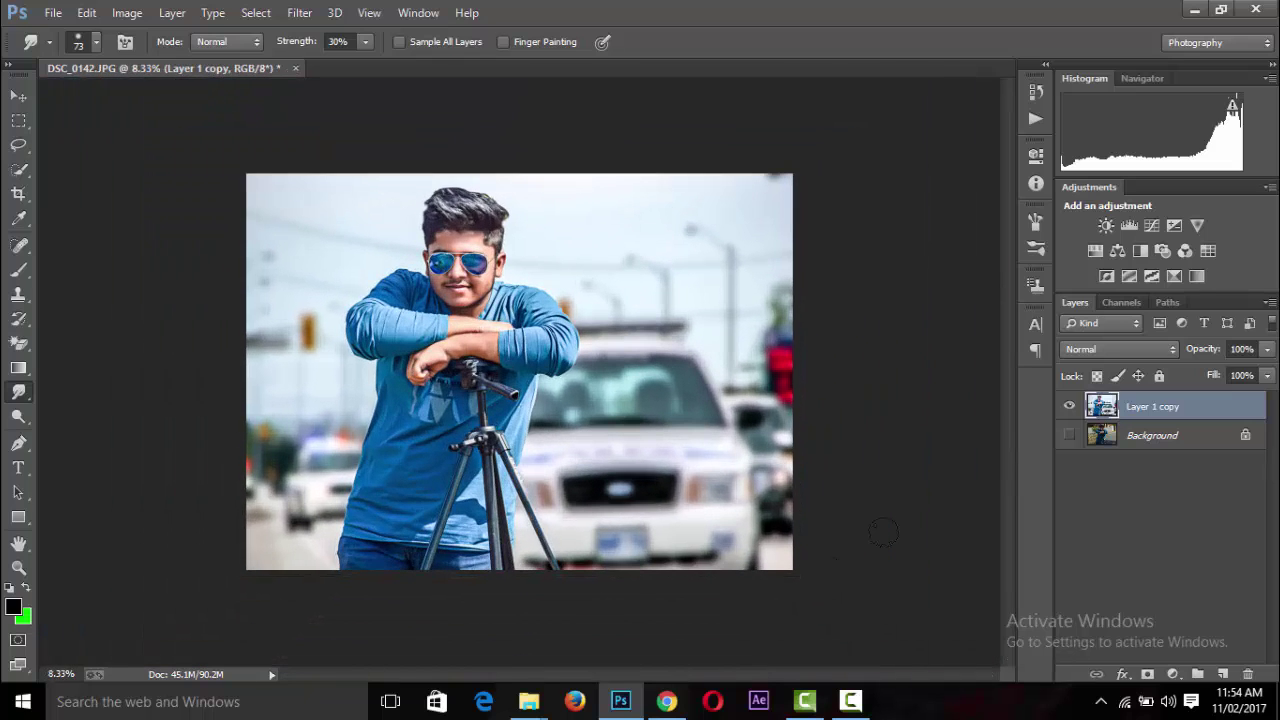
click(299, 12)
Reset Camera Raw tones, then set Exposure +0.15, Highlights -48, Shadows +33, Whites +18, Blacks -45, Vibrance +22.
click(340, 120)
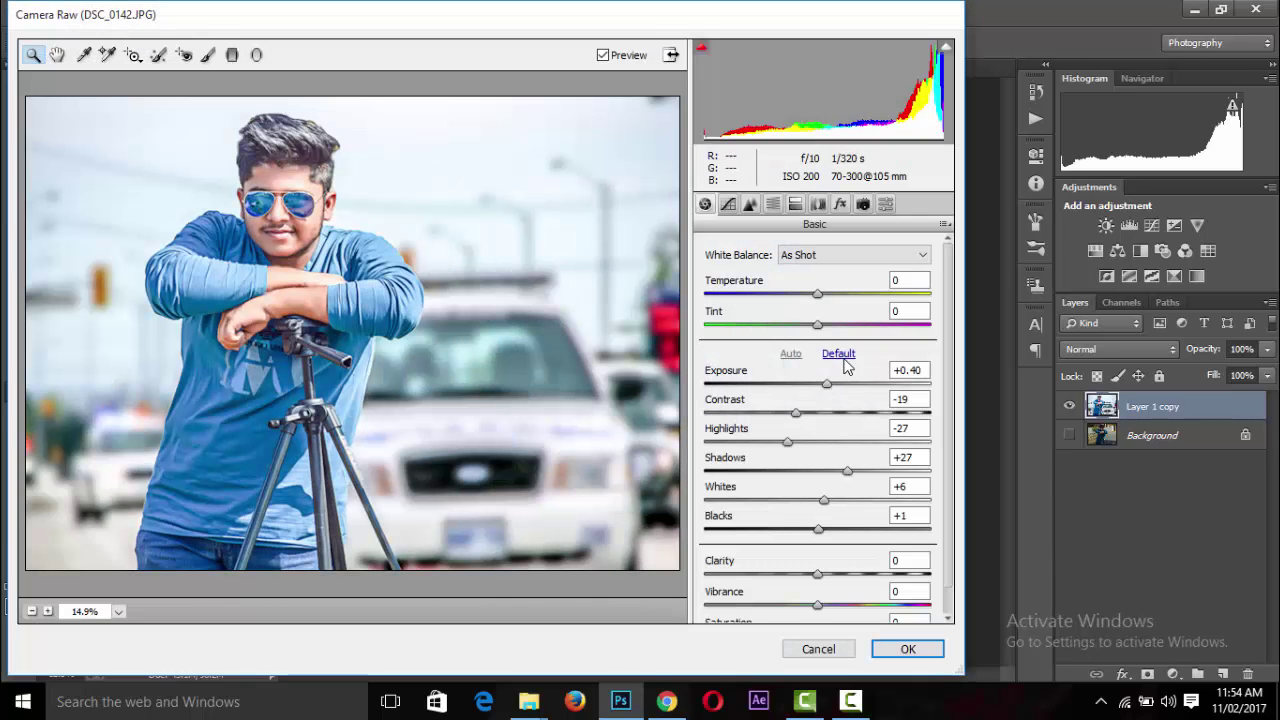
click(843, 358)
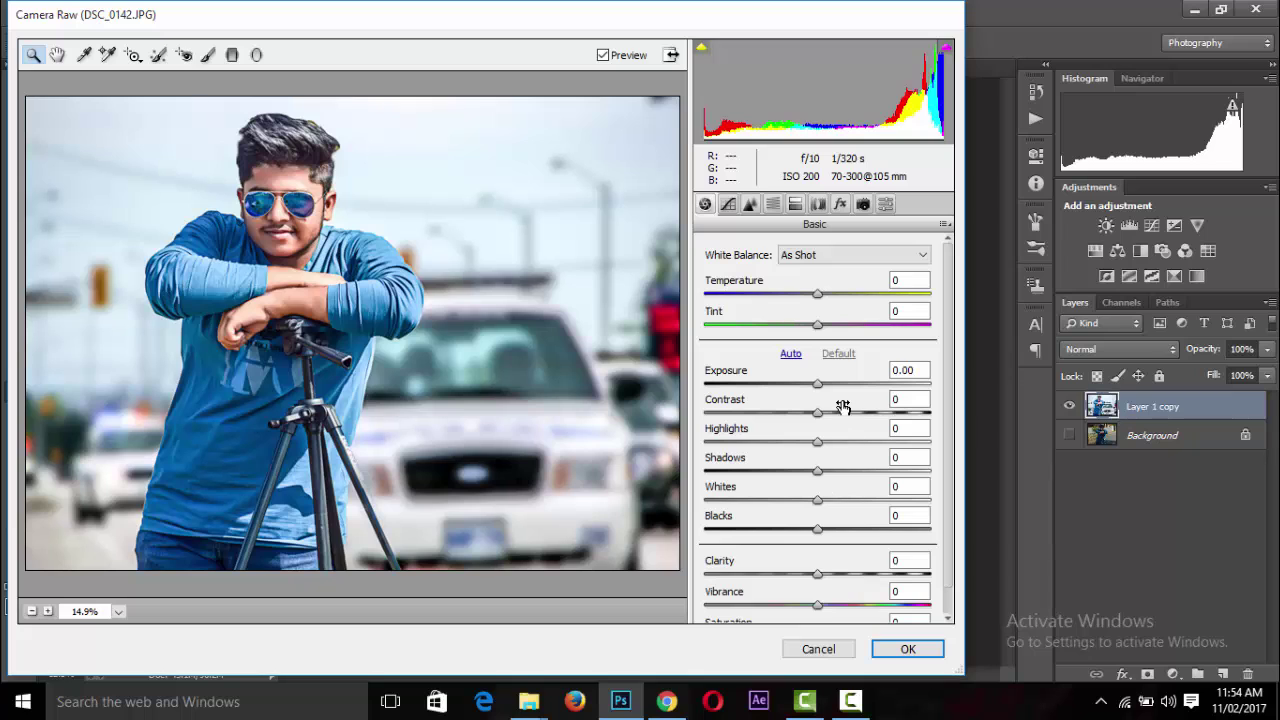
click(833, 384)
drag(825, 390, 826, 390)
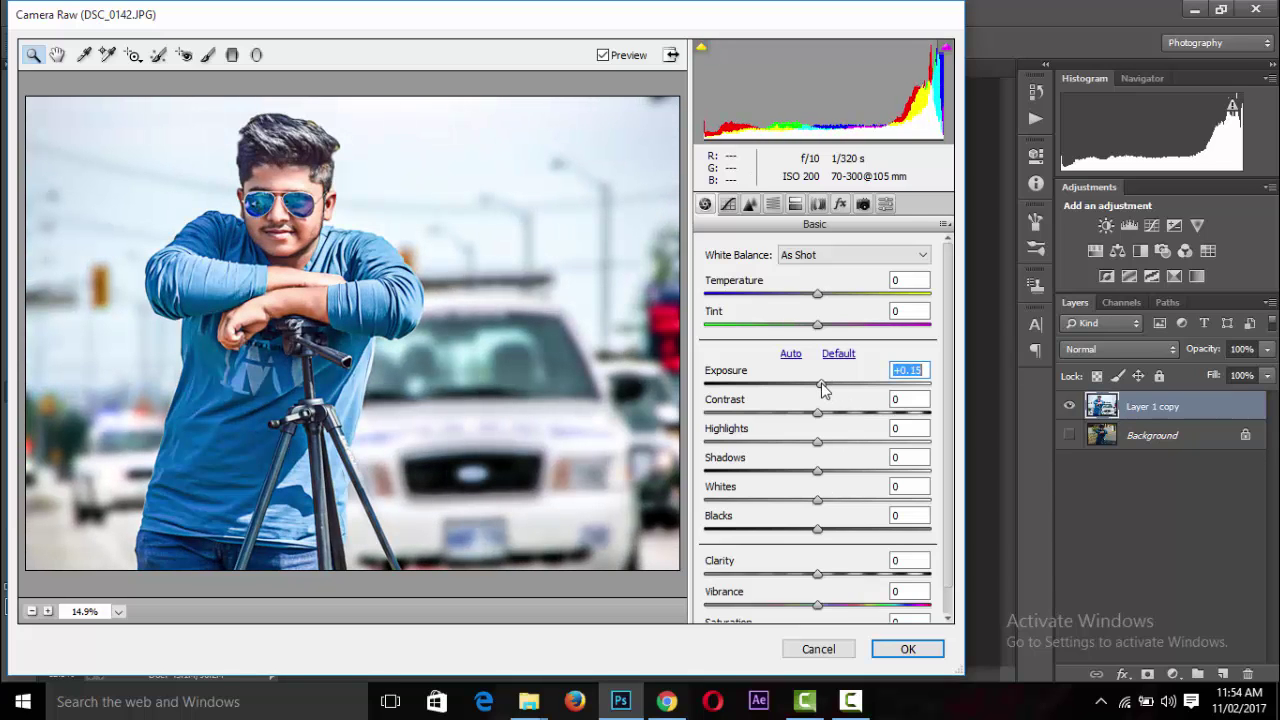
mouse_move(804, 447)
mouse_down()
mouse_move(764, 444)
mouse_move(855, 471)
mouse_move(838, 500)
mouse_move(768, 539)
mouse_up()
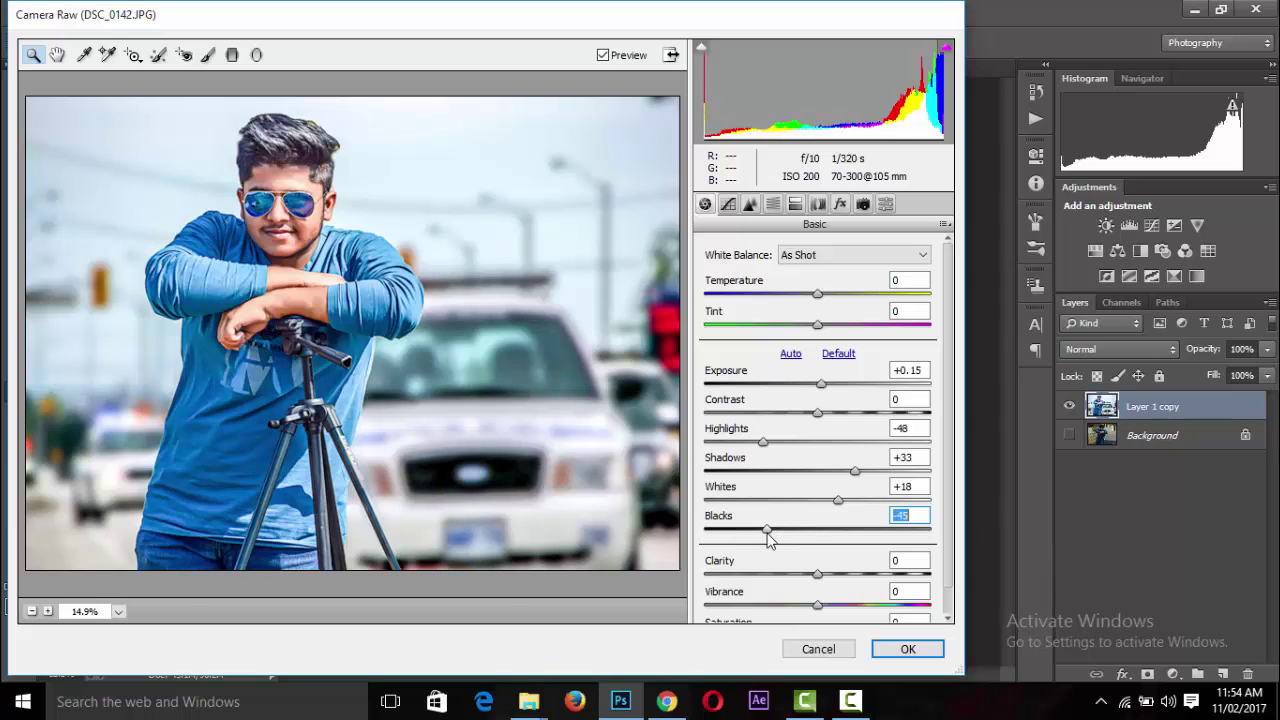
alt+click(582, 467)
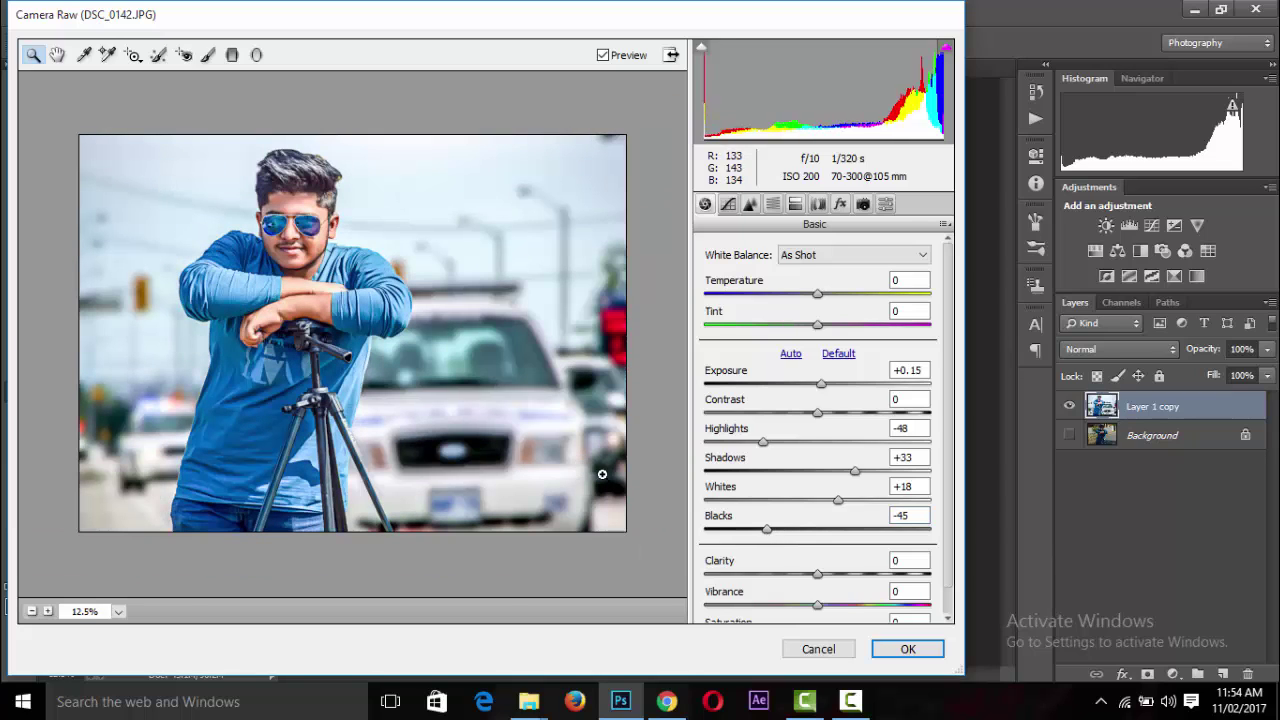
drag(838, 608, 844, 608)
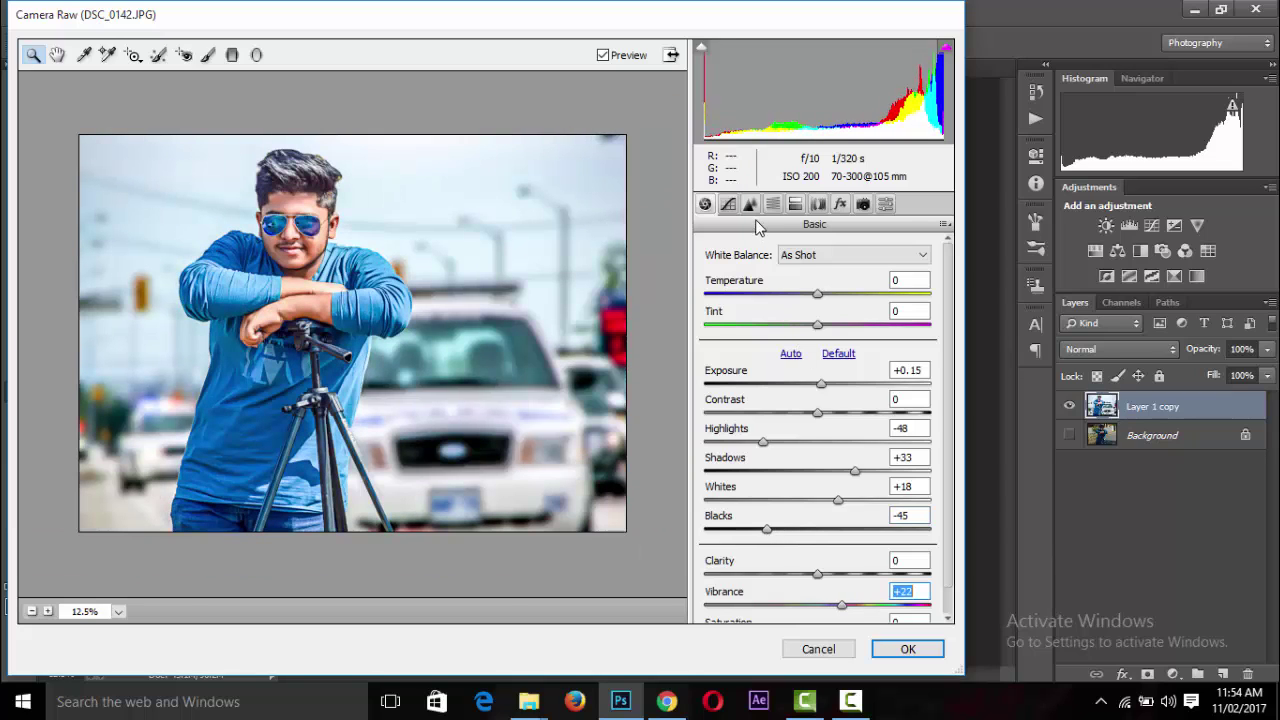
click(773, 204)
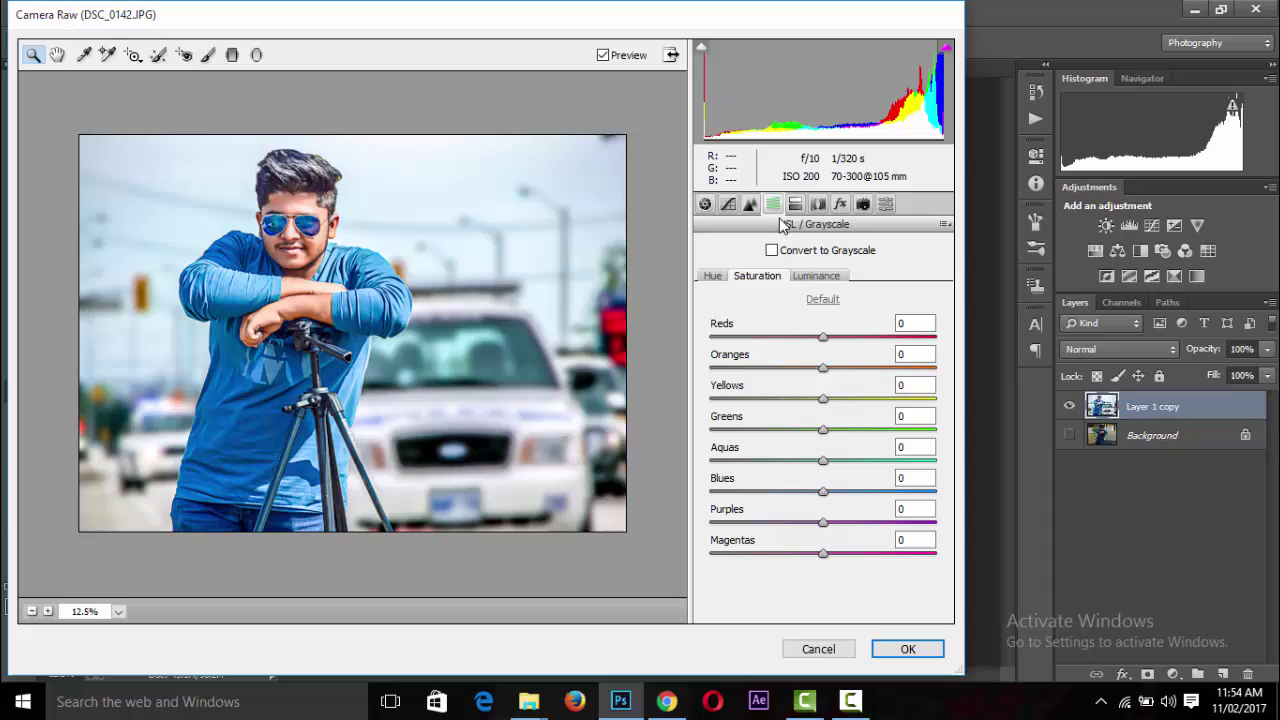
In HSL, raise Aquas saturation to +100 and Blues saturation to +51.
click(818, 275)
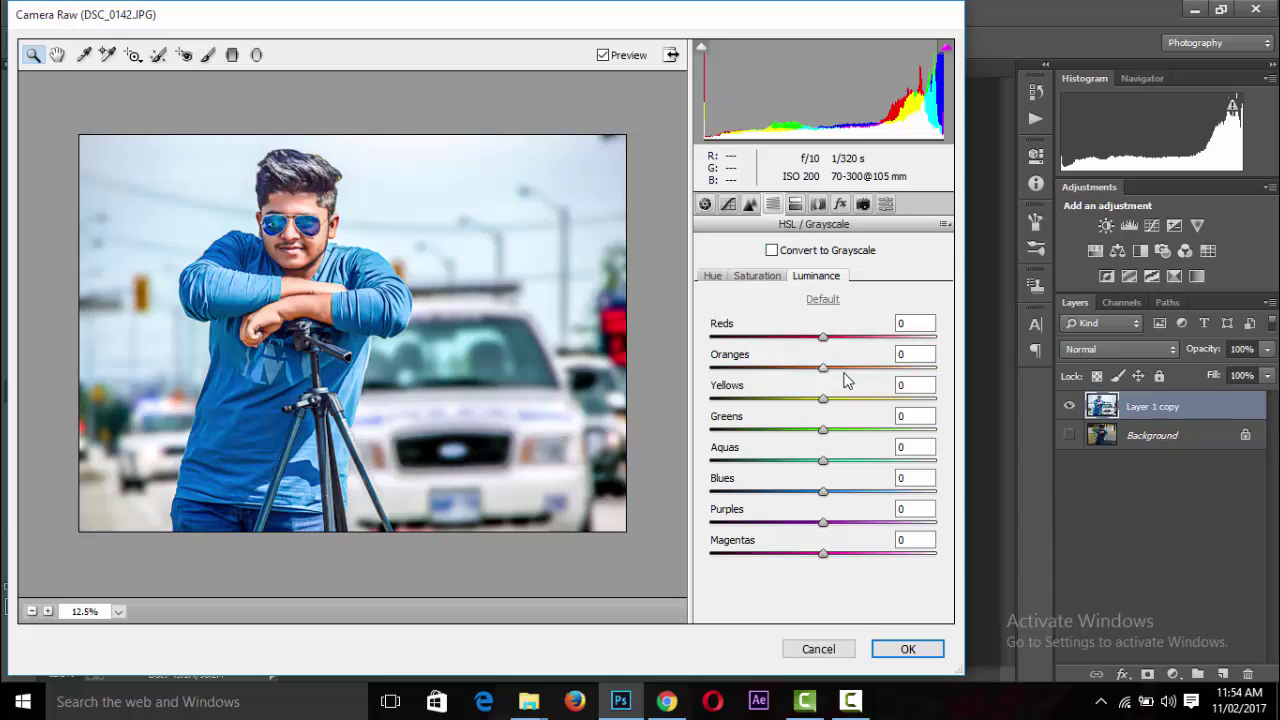
click(761, 278)
drag(838, 467, 947, 470)
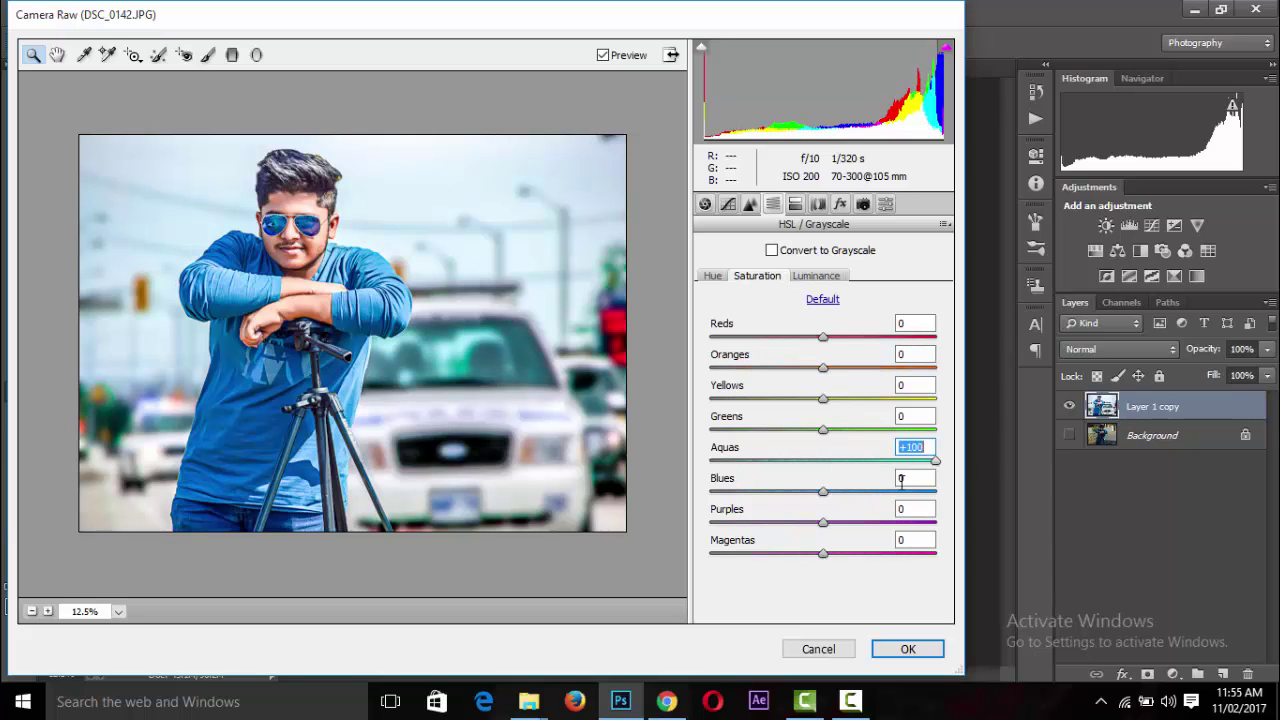
drag(871, 491, 886, 492)
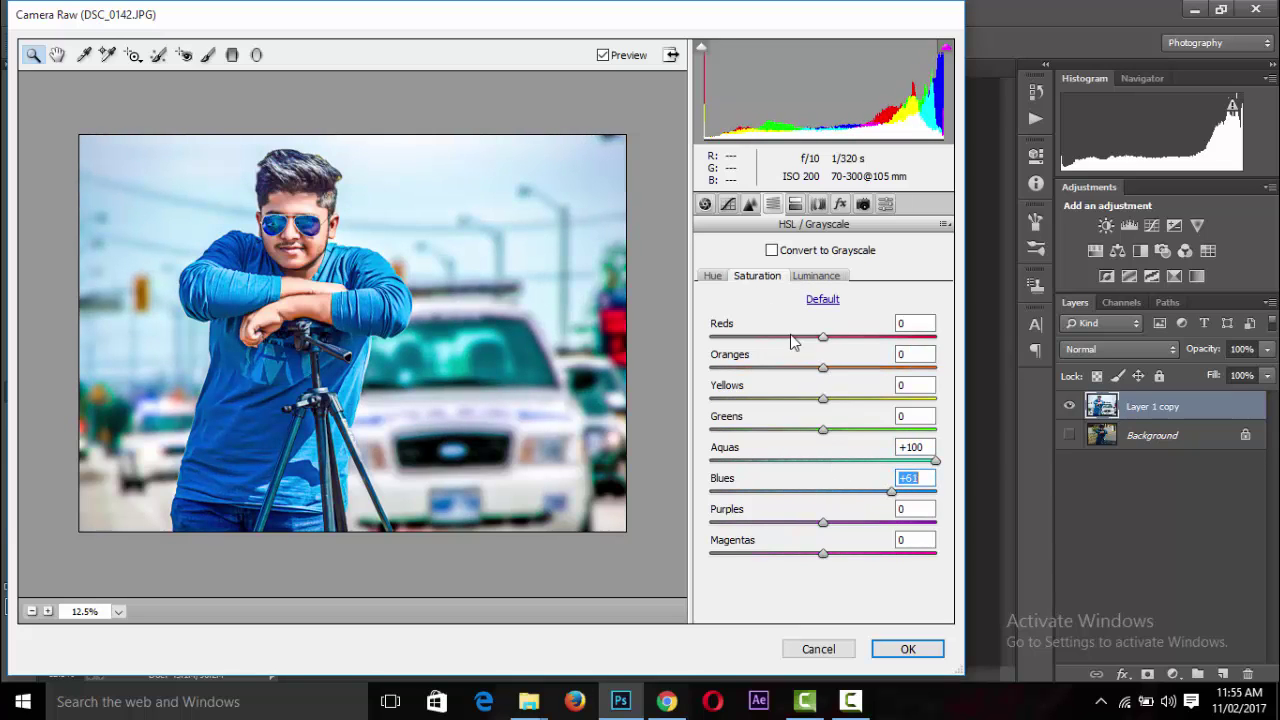
Add a negative vignette to darken the edges and apply the Camera Raw grade.
click(840, 204)
drag(823, 446, 786, 456)
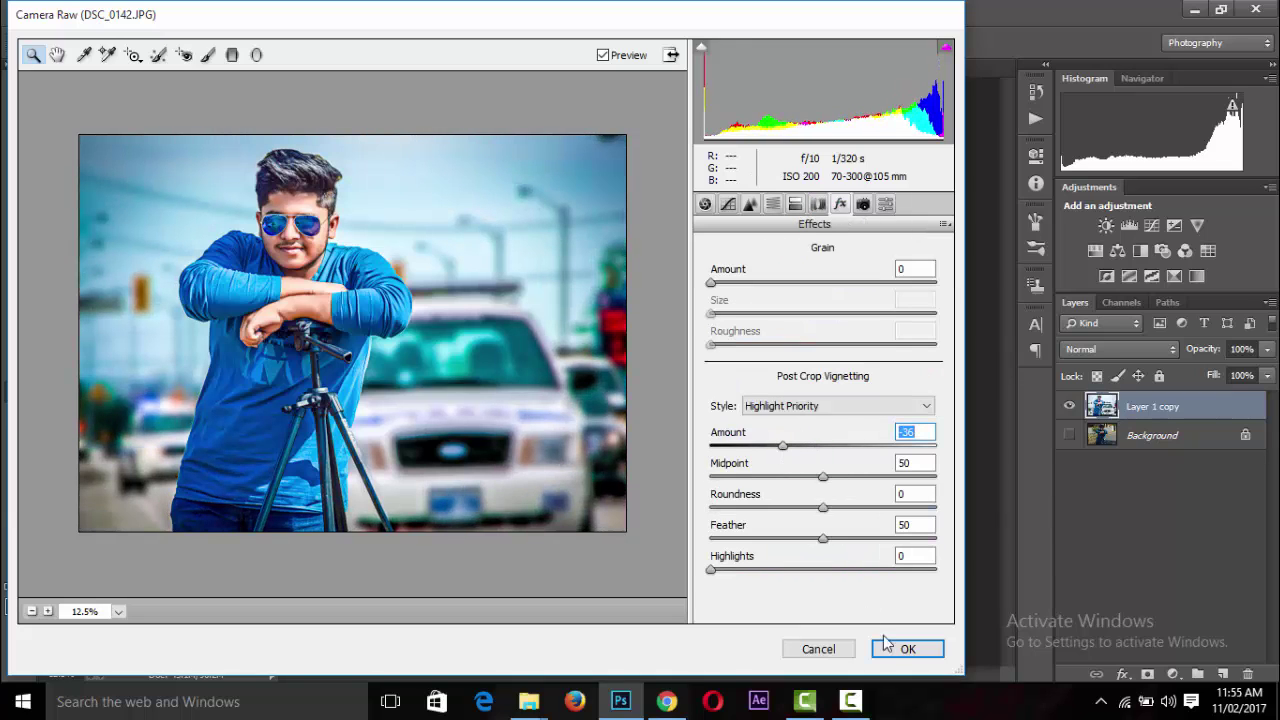
click(750, 204)
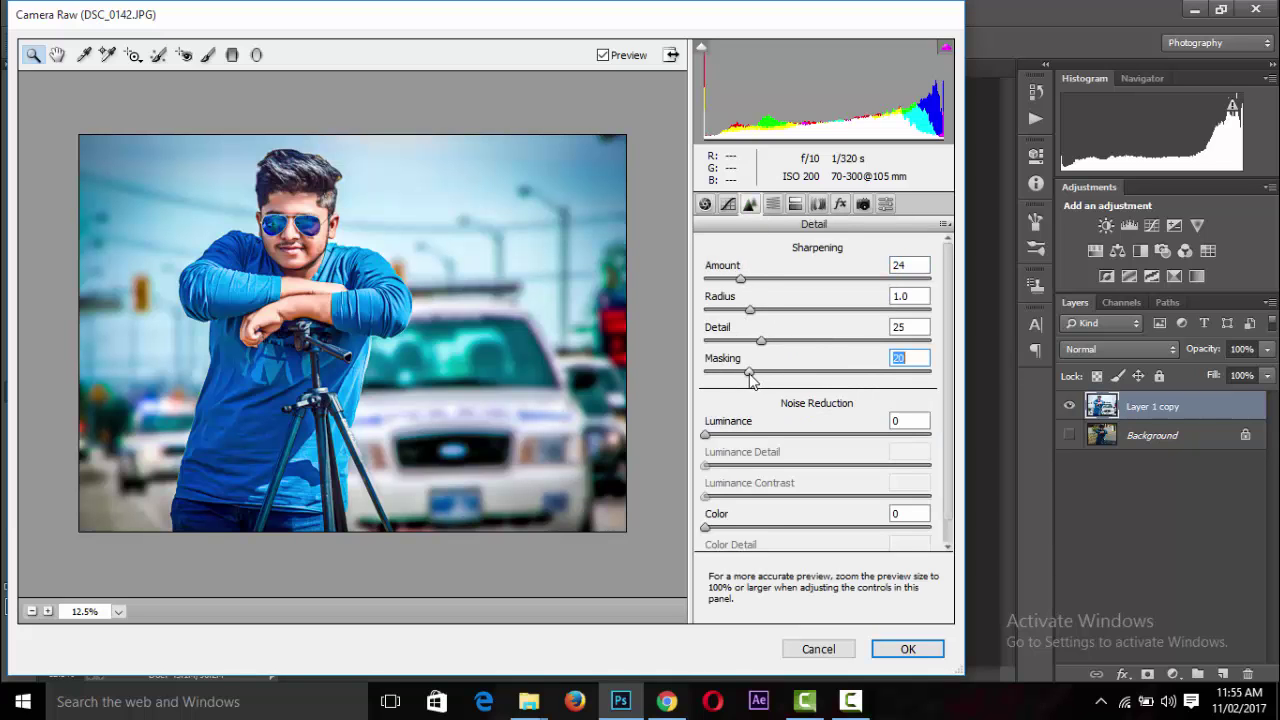
click(907, 649)
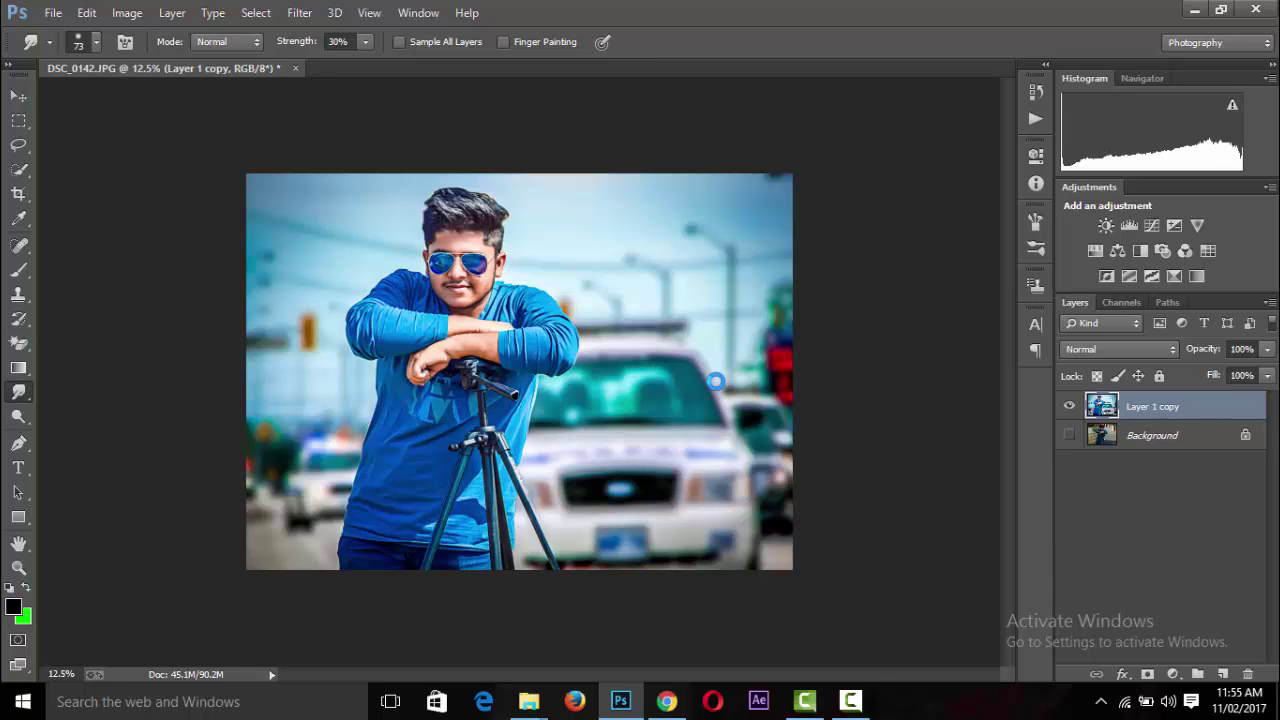
Zoom the canvas in and out with the scroll wheel to review the graded portrait.
scroll(716, 381, down, 4)
scroll(716, 381, up, 3)
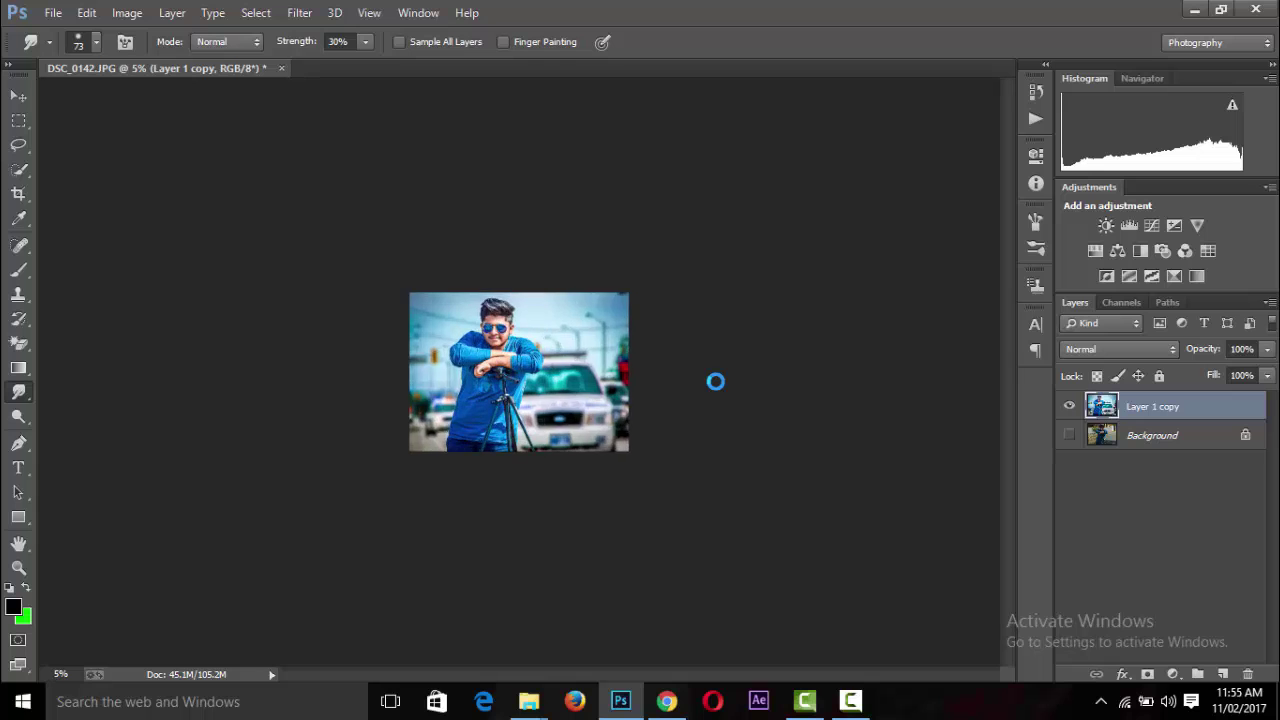
scroll(716, 381, up, 2)
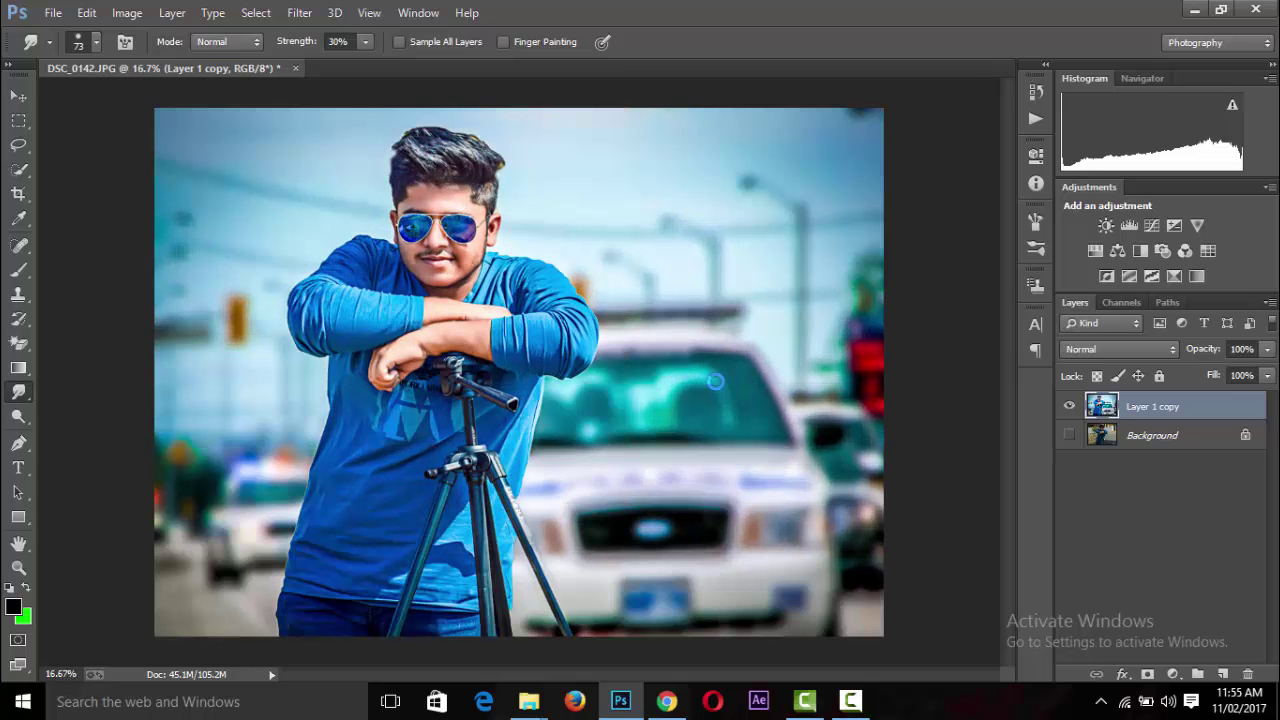
scroll(716, 381, up, 1)
scroll(716, 381, down, 1)
scroll(716, 381, down, 2)
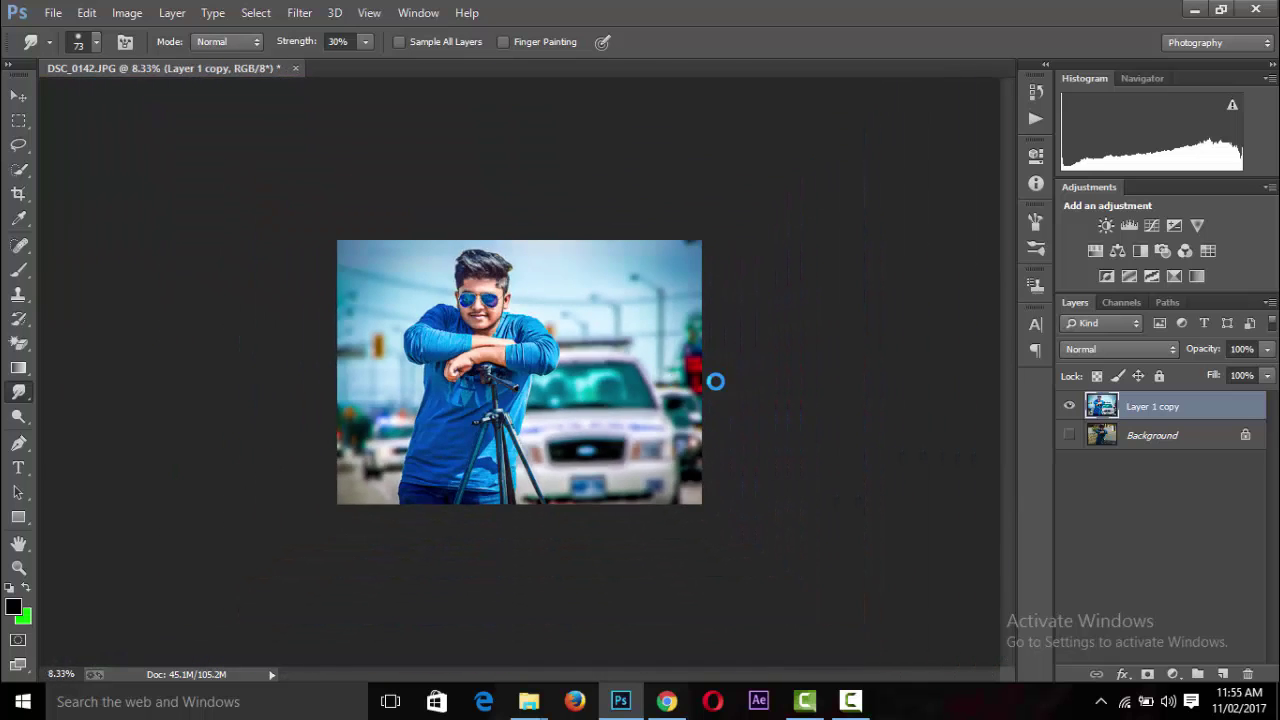
scroll(716, 381, up, 1)
click(299, 12)
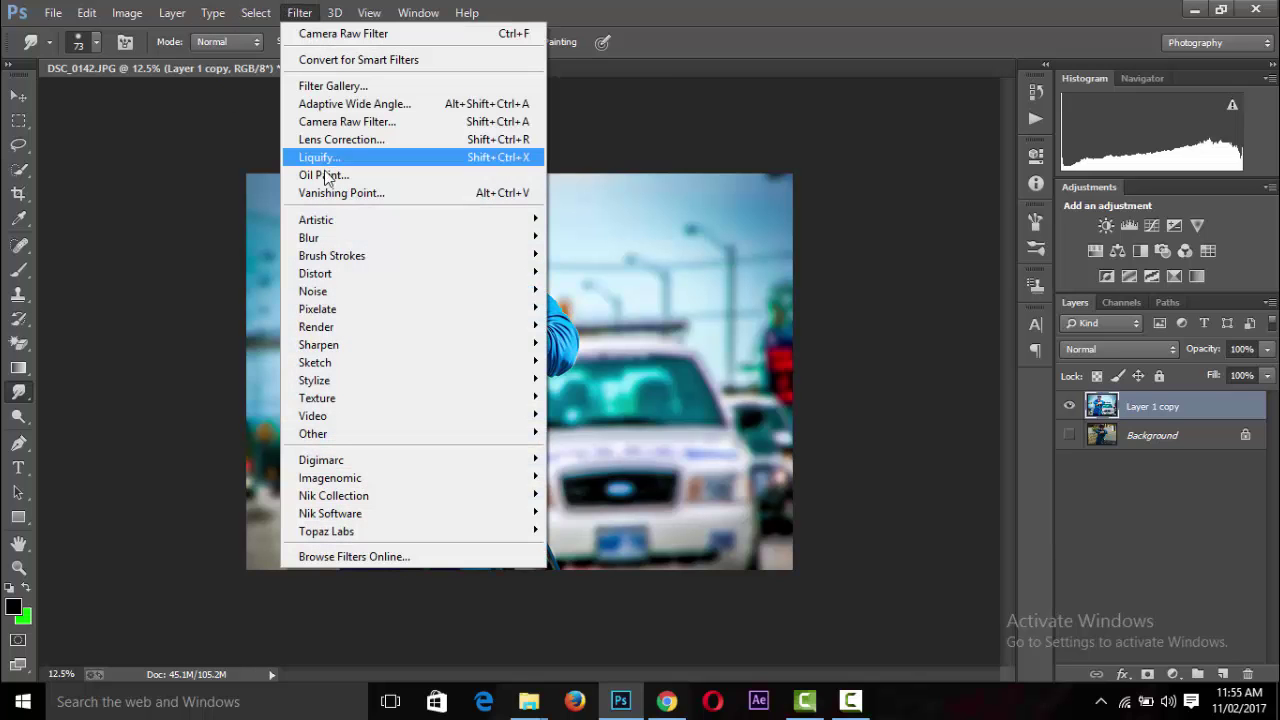
click(325, 175)
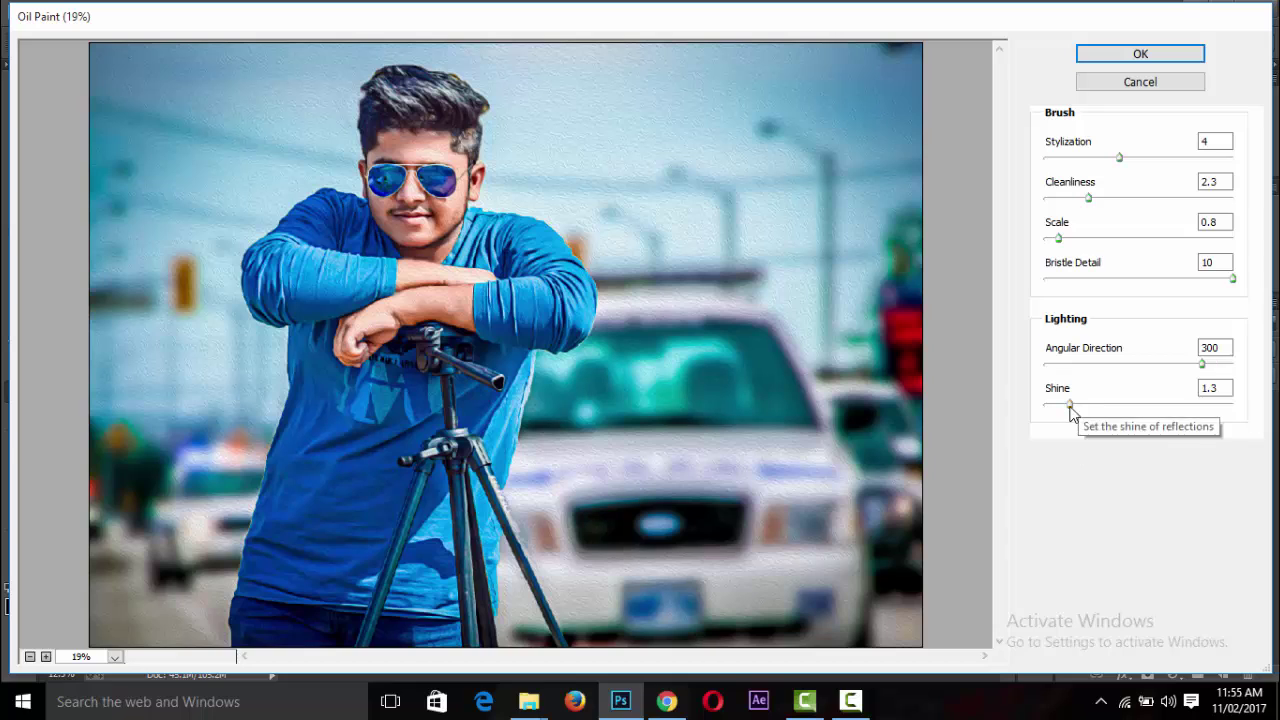
drag(1070, 404, 1067, 404)
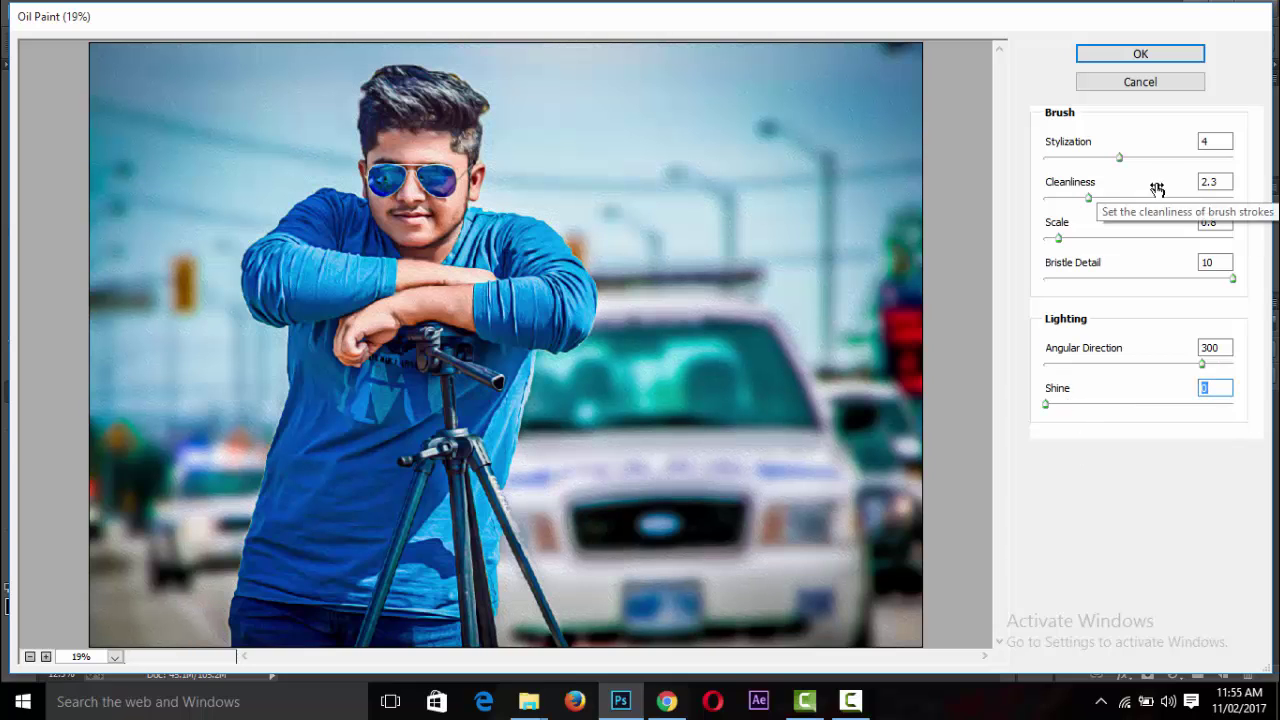
click(1224, 158)
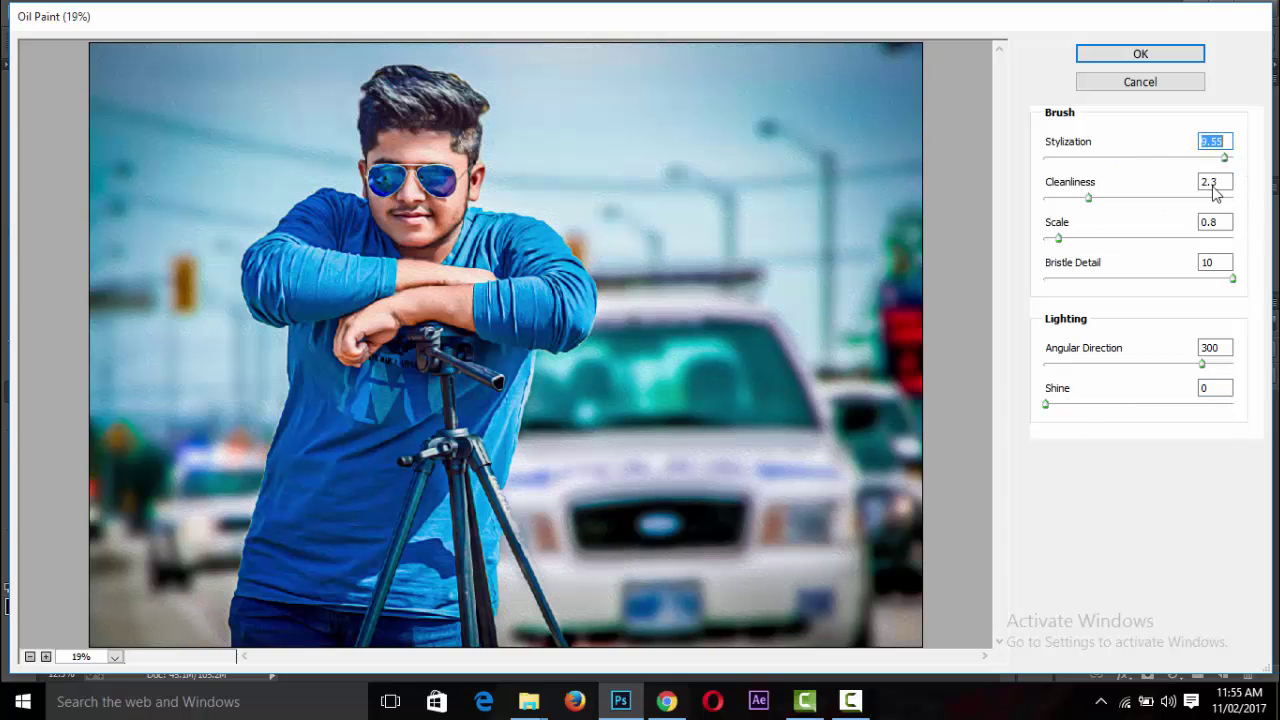
click(1199, 198)
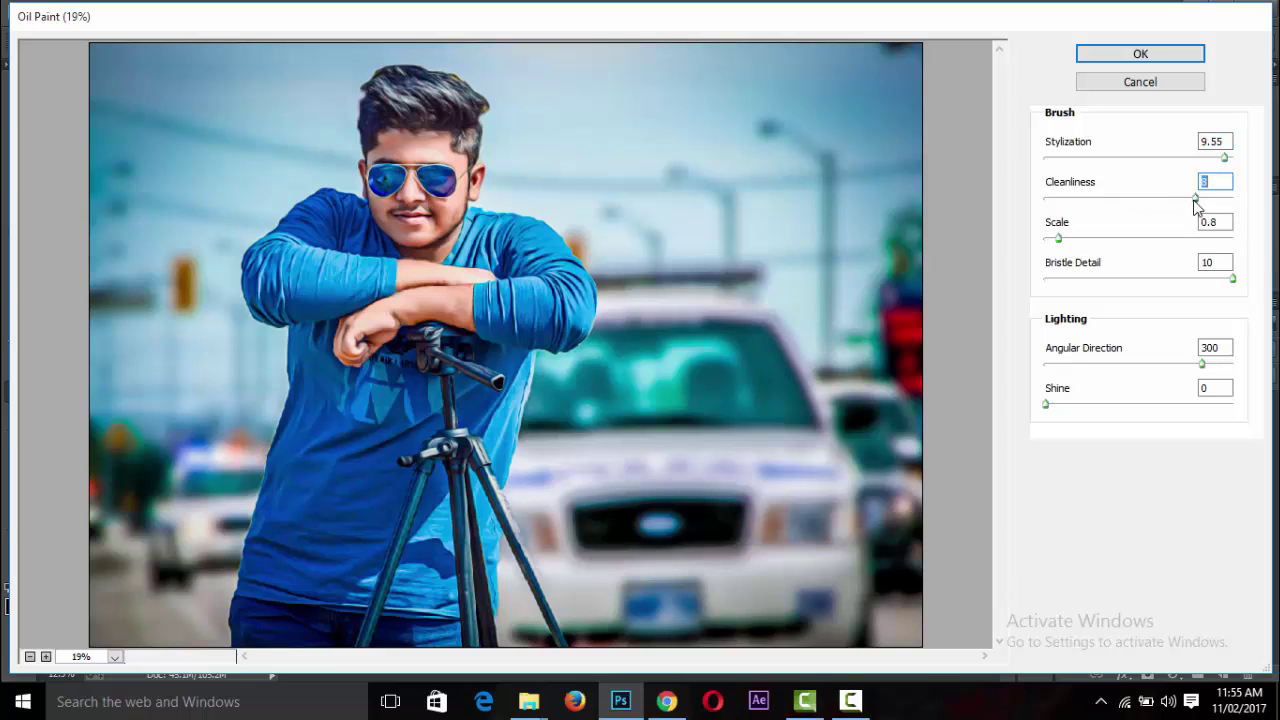
click(1203, 158)
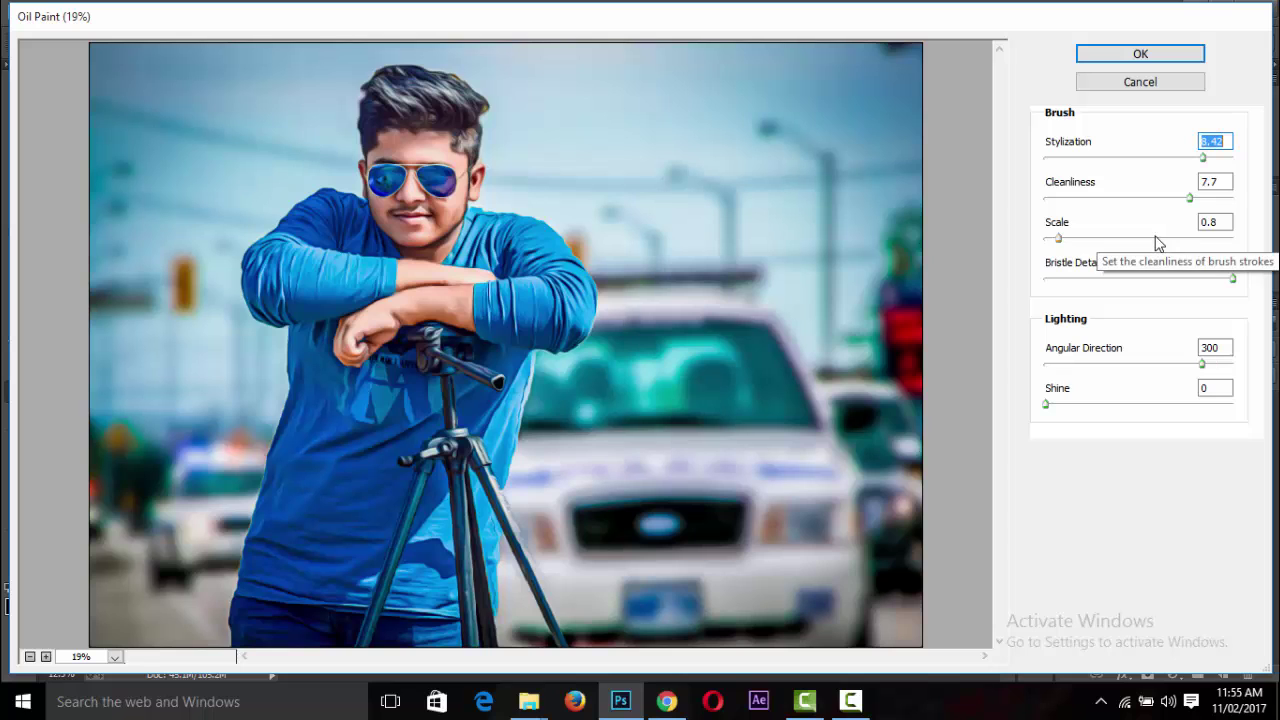
click(1148, 82)
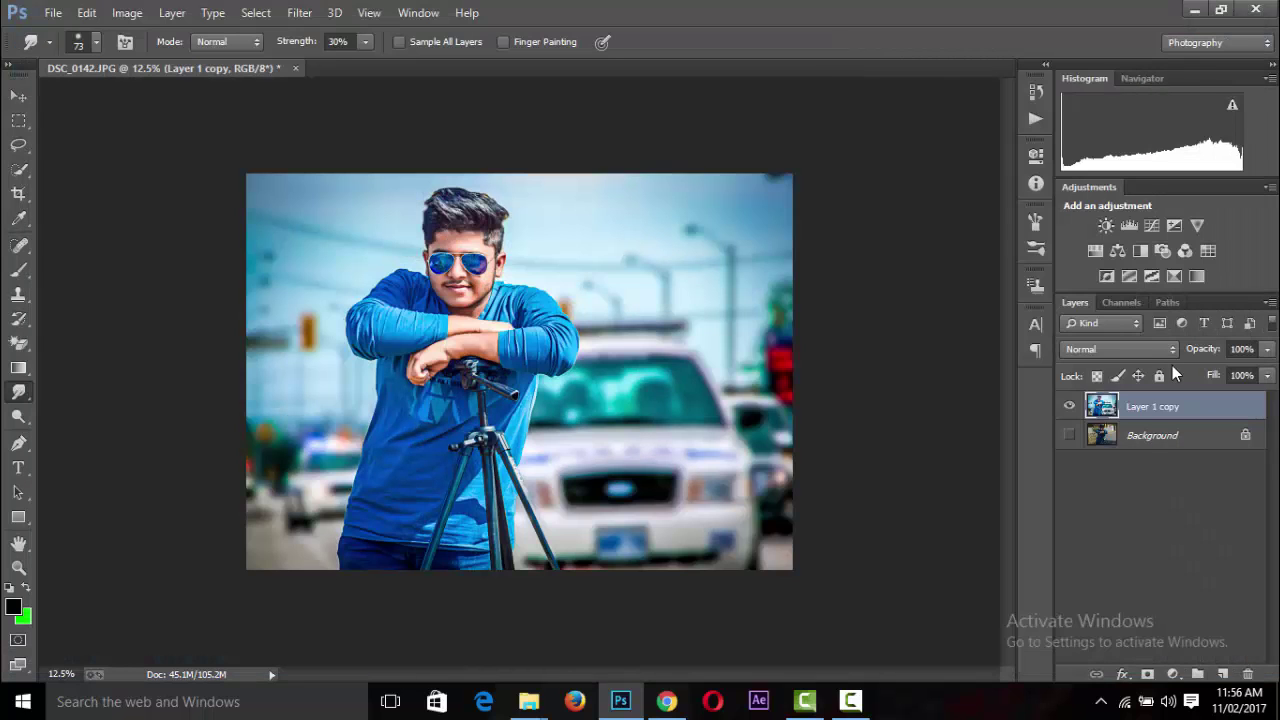
Duplicate the graded layer as Layer 1 copy 2.
right_click(1156, 410)
click(841, 167)
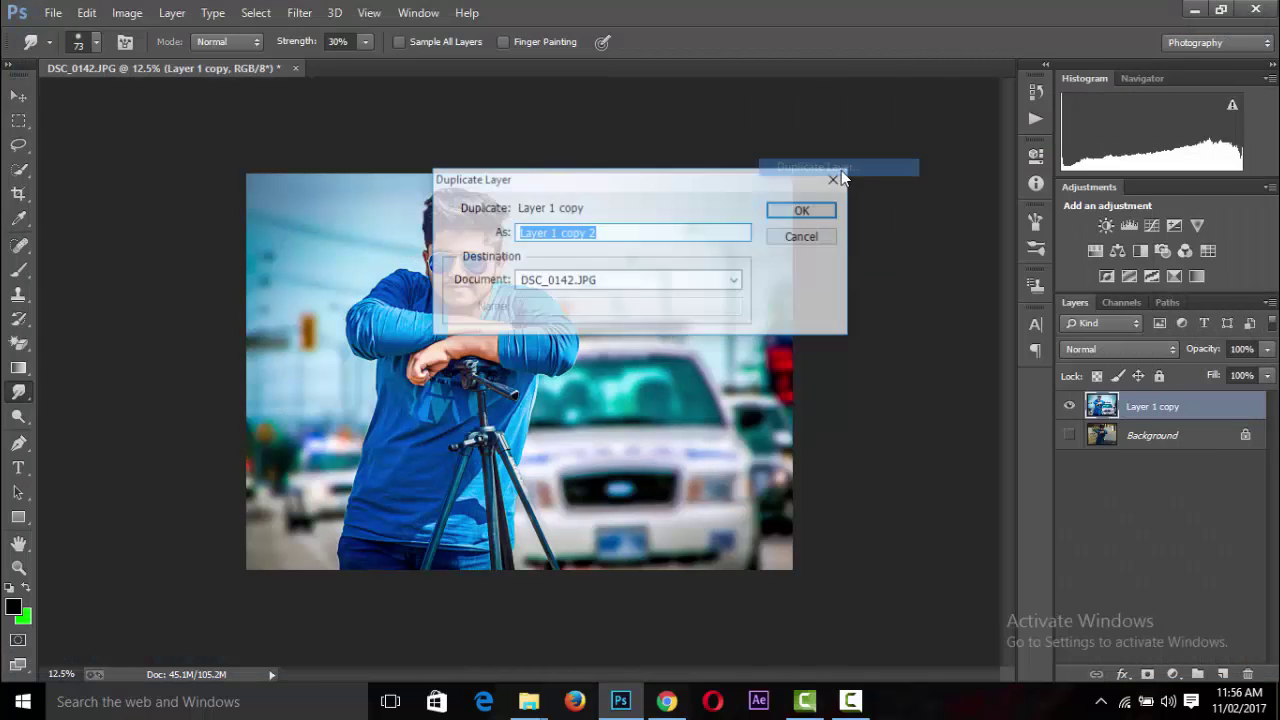
click(811, 212)
Apply Oil Paint with Shine 0, Stylization 8.32 and Cleanliness 4.65.
click(299, 12)
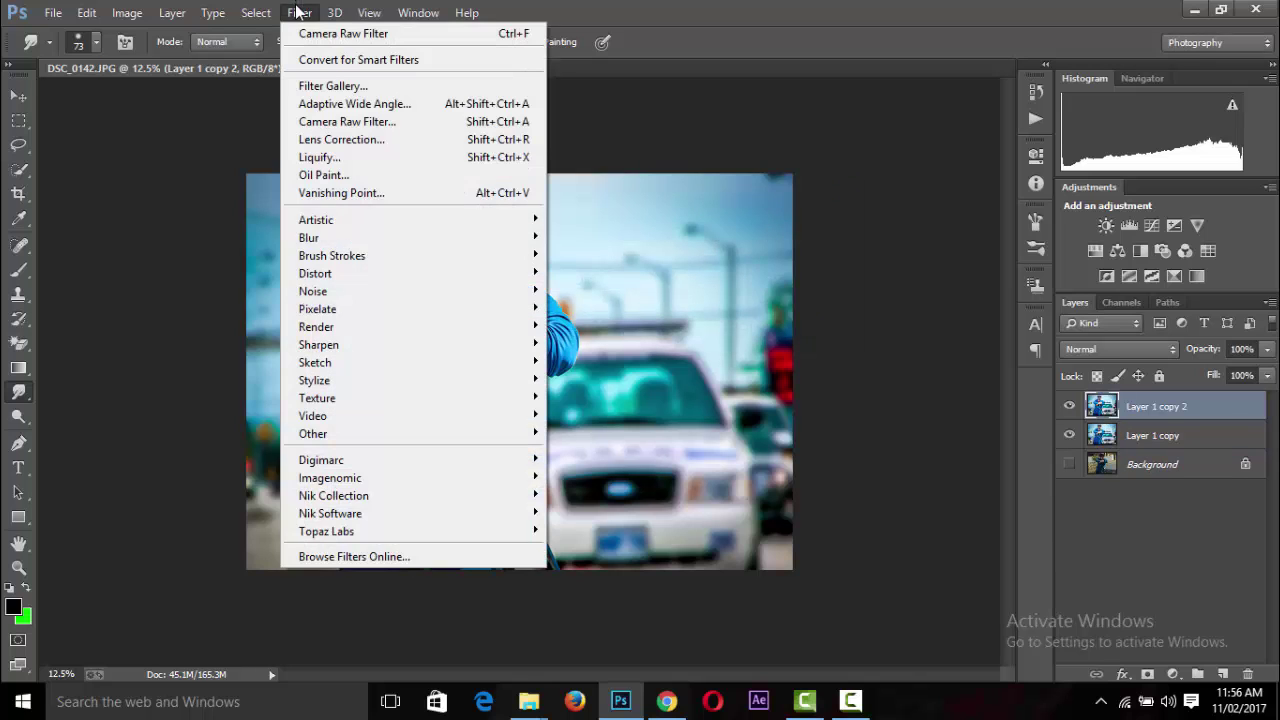
click(402, 168)
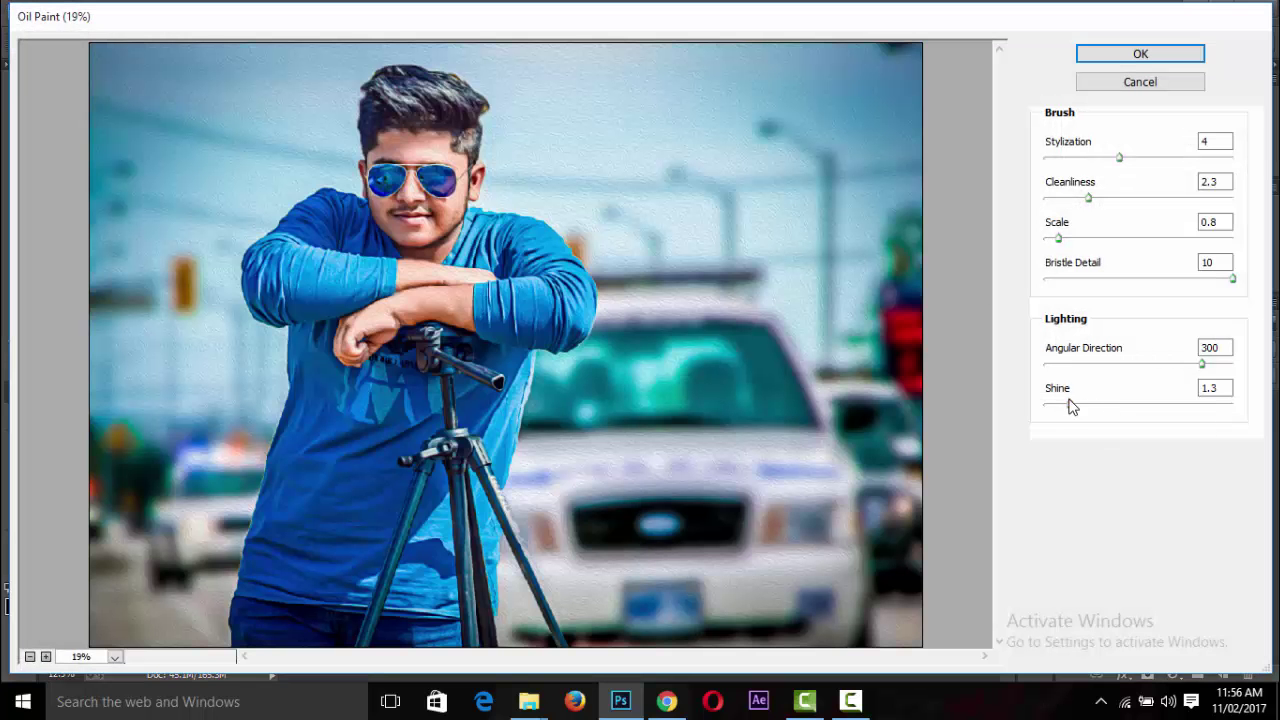
drag(1070, 405, 1022, 413)
click(1202, 158)
click(1134, 198)
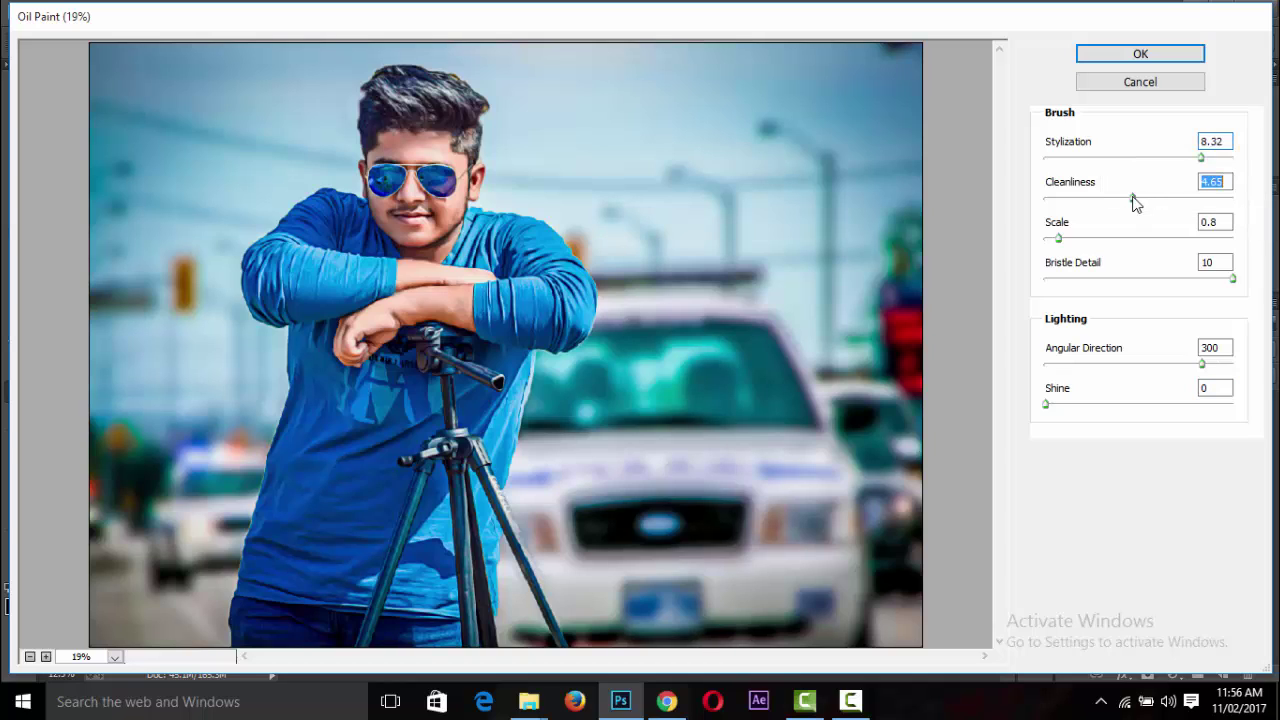
click(1137, 50)
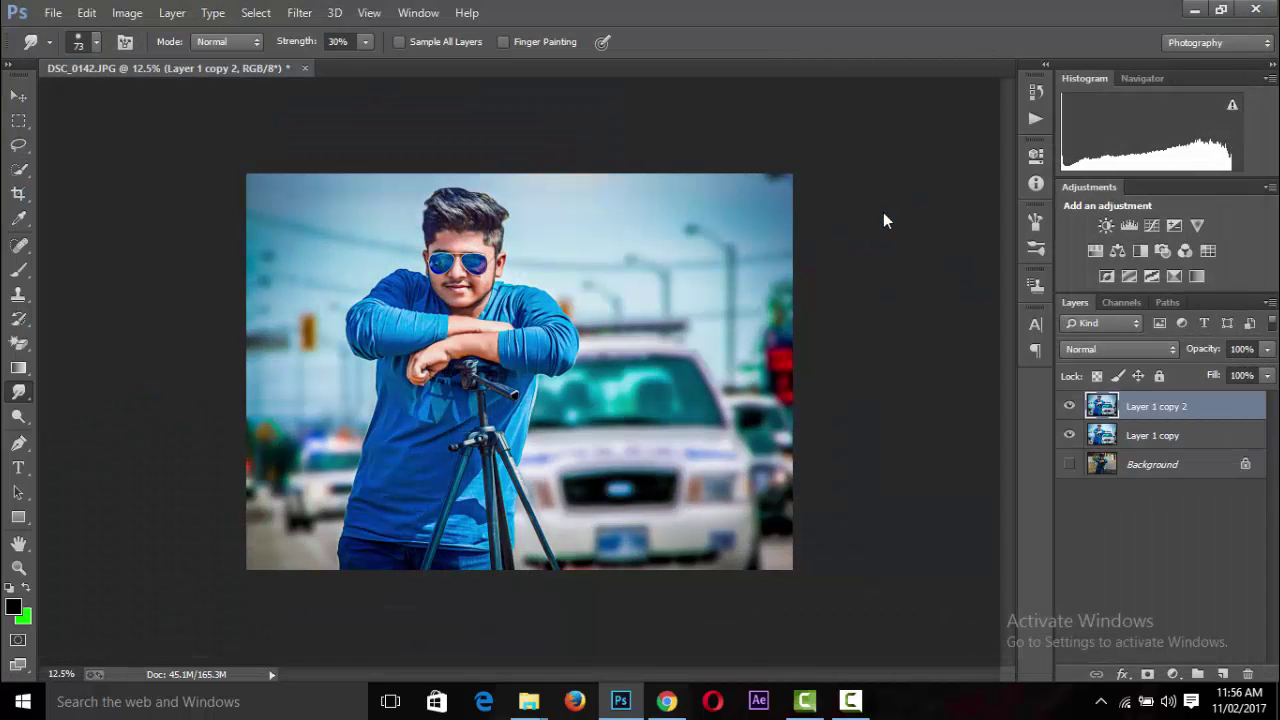
Zoom in on the face and set the Eraser to a 43 px, 0% hardness brush.
key(ctrl+plus)
key(ctrl+plus)
key(ctrl+plus)
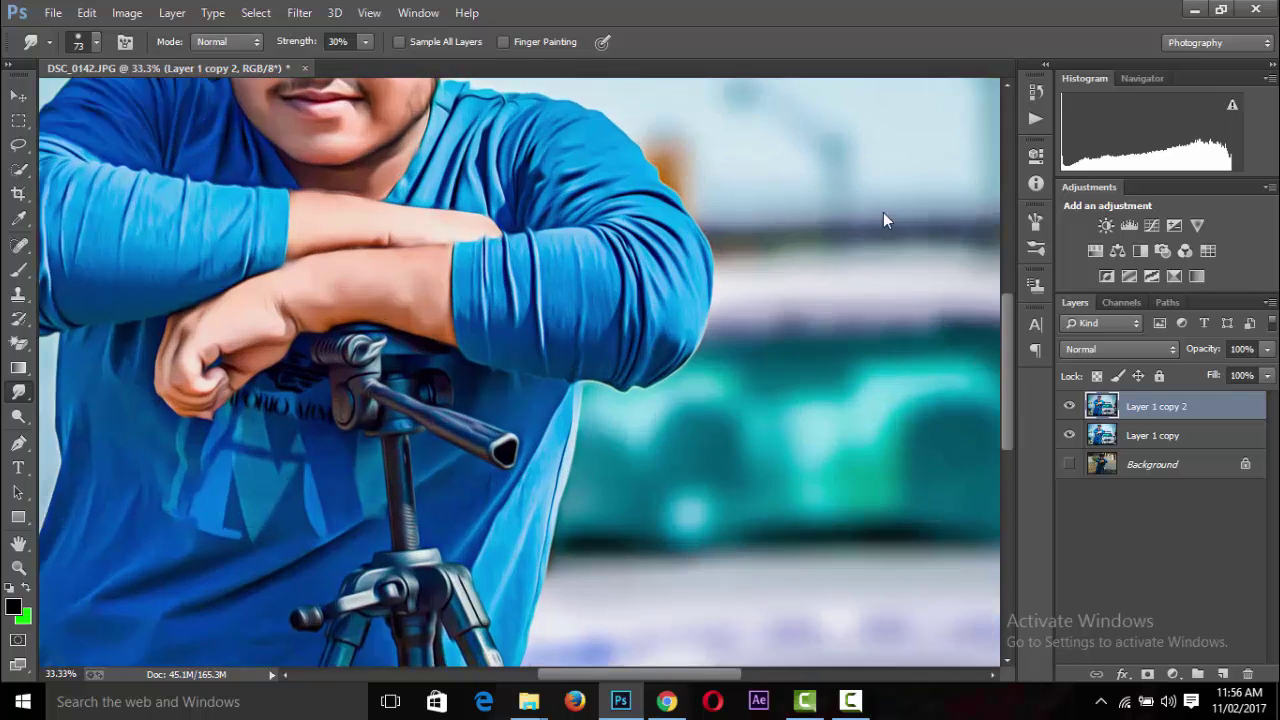
key(ctrl+plus)
drag(1011, 390, 1011, 284)
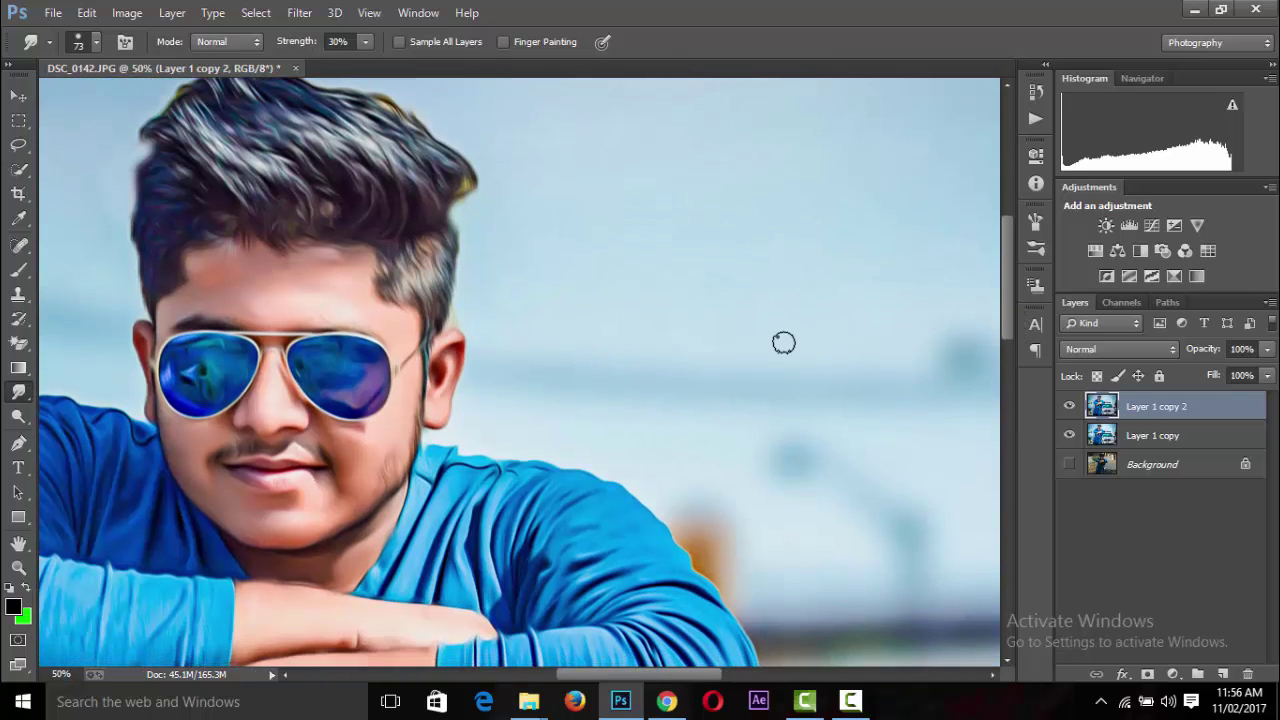
key(ctrl+plus)
drag(595, 677, 550, 677)
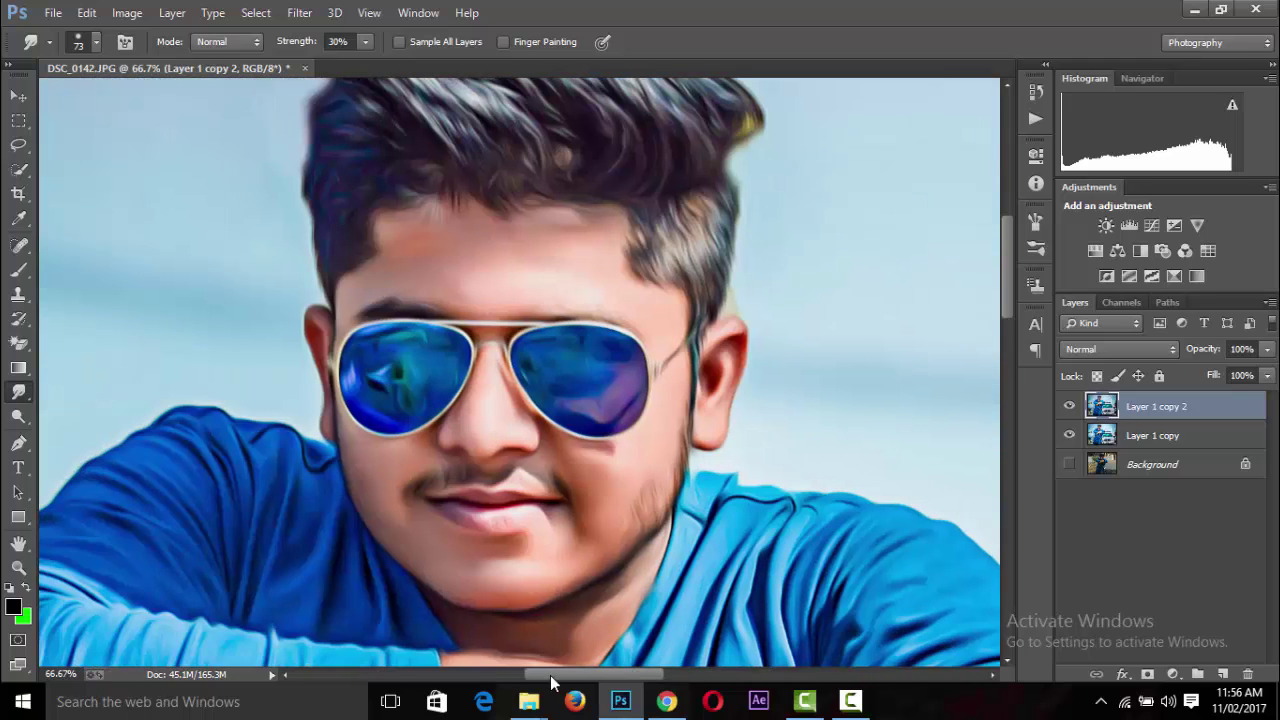
right_click(20, 348)
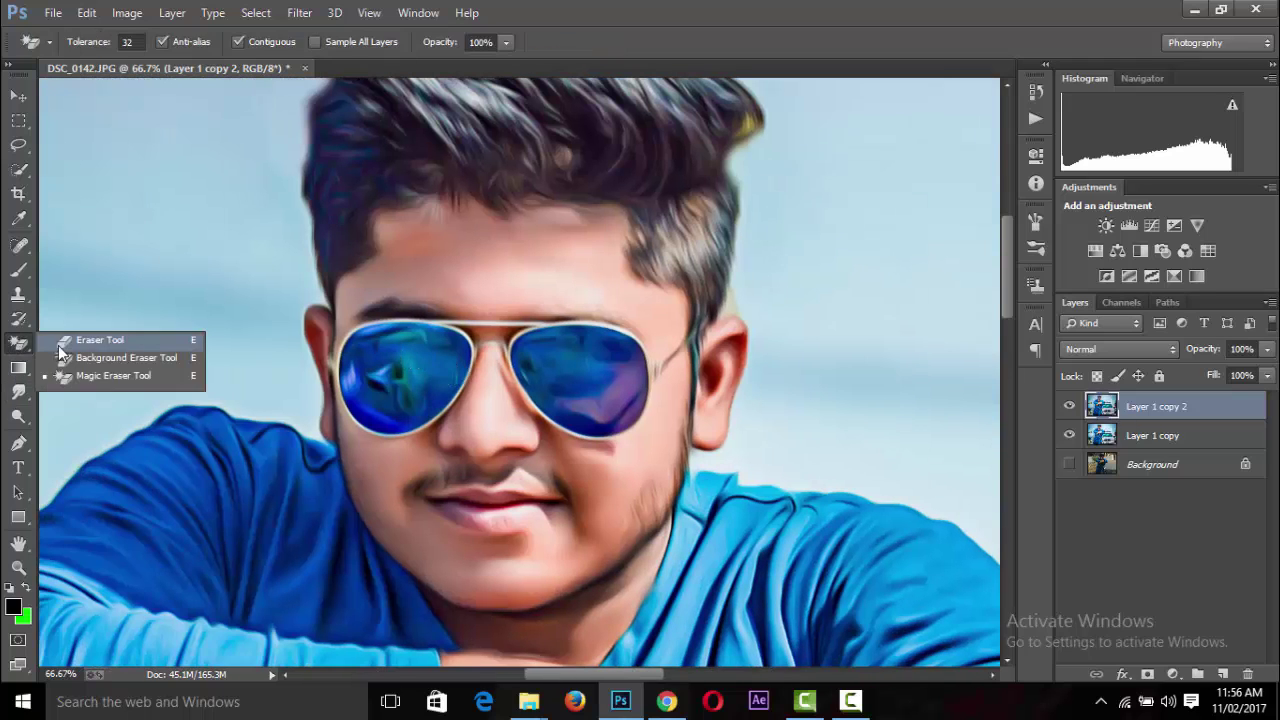
click(60, 346)
click(92, 48)
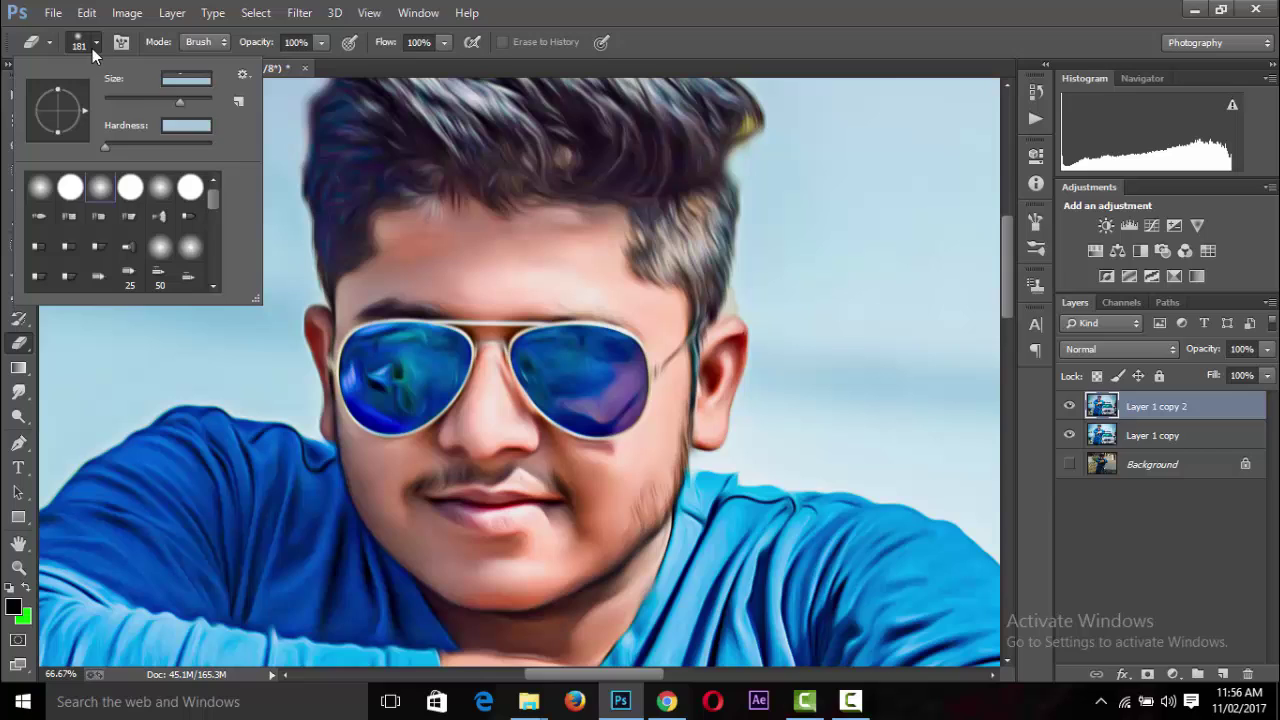
click(141, 100)
click(128, 100)
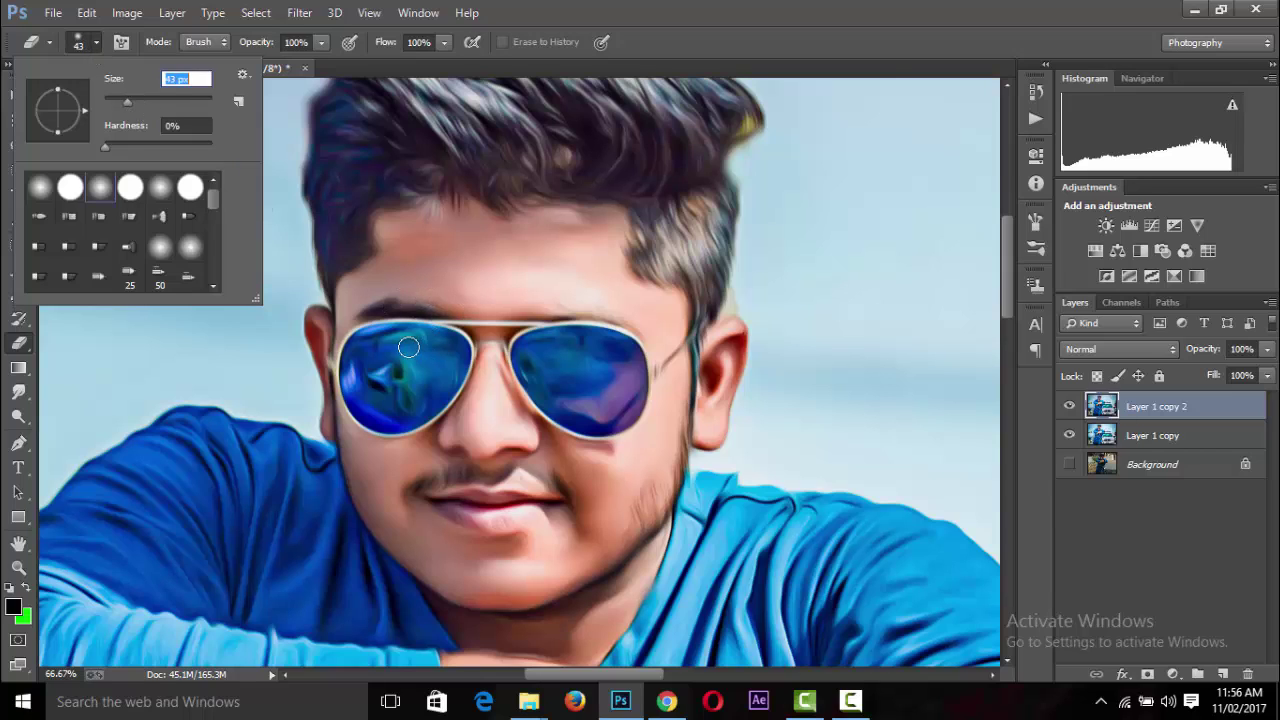
click(469, 475)
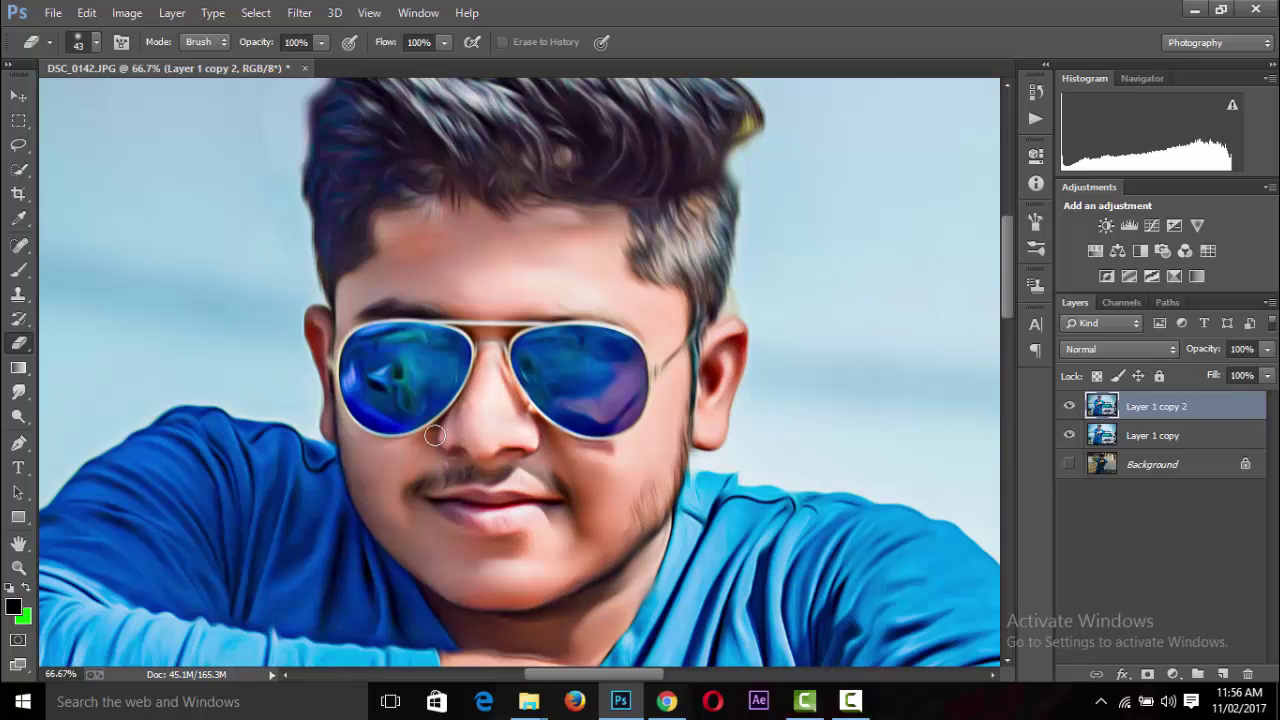
Erase the painted texture below the lower lip, then zoom back out.
drag(583, 520, 555, 543)
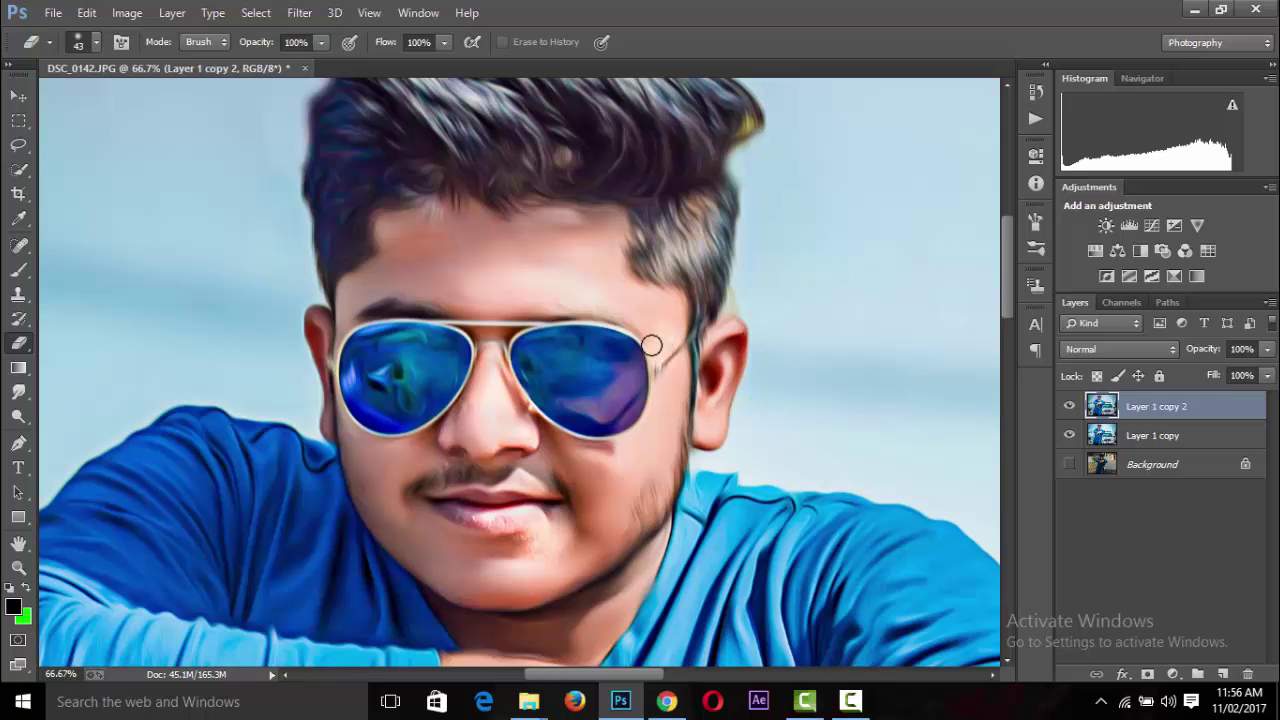
key(ctrl+minus)
key(ctrl+minus)
key(ctrl+minus)
key(ctrl+minus)
key(ctrl+minus)
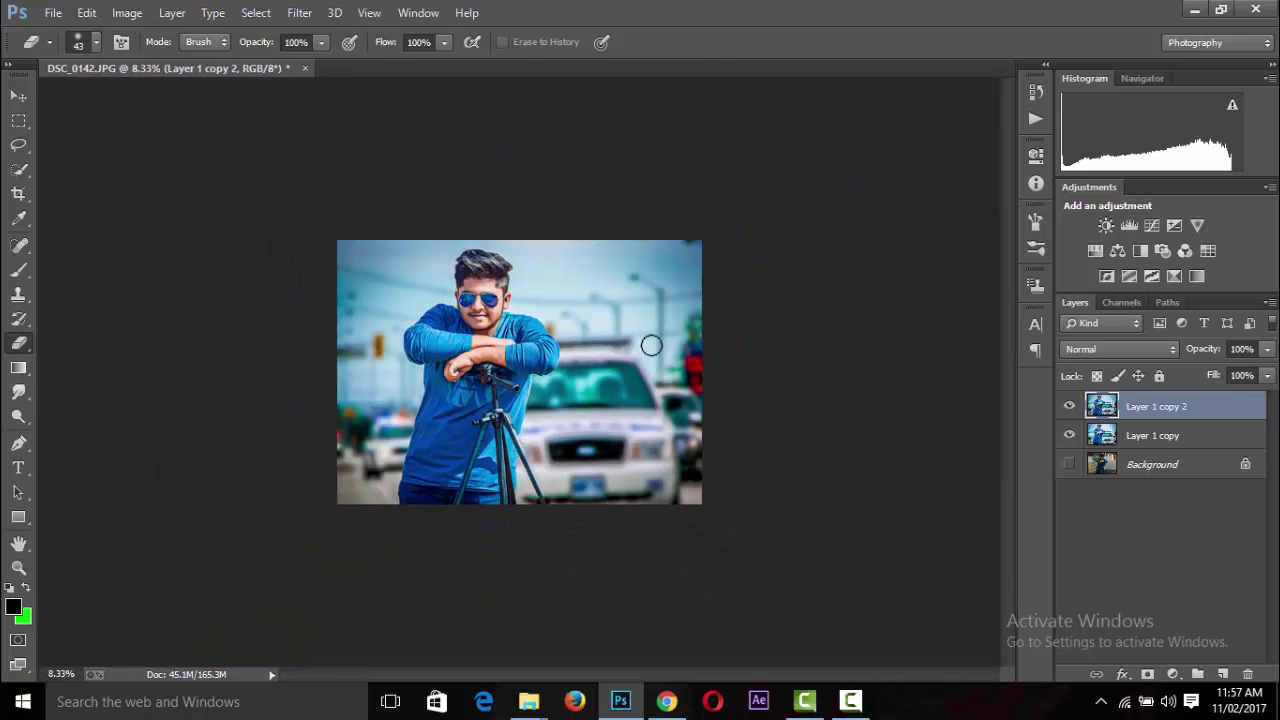
key(ctrl+minus)
key(ctrl+minus)
key(ctrl+minus)
key(ctrl+plus)
key(ctrl+plus)
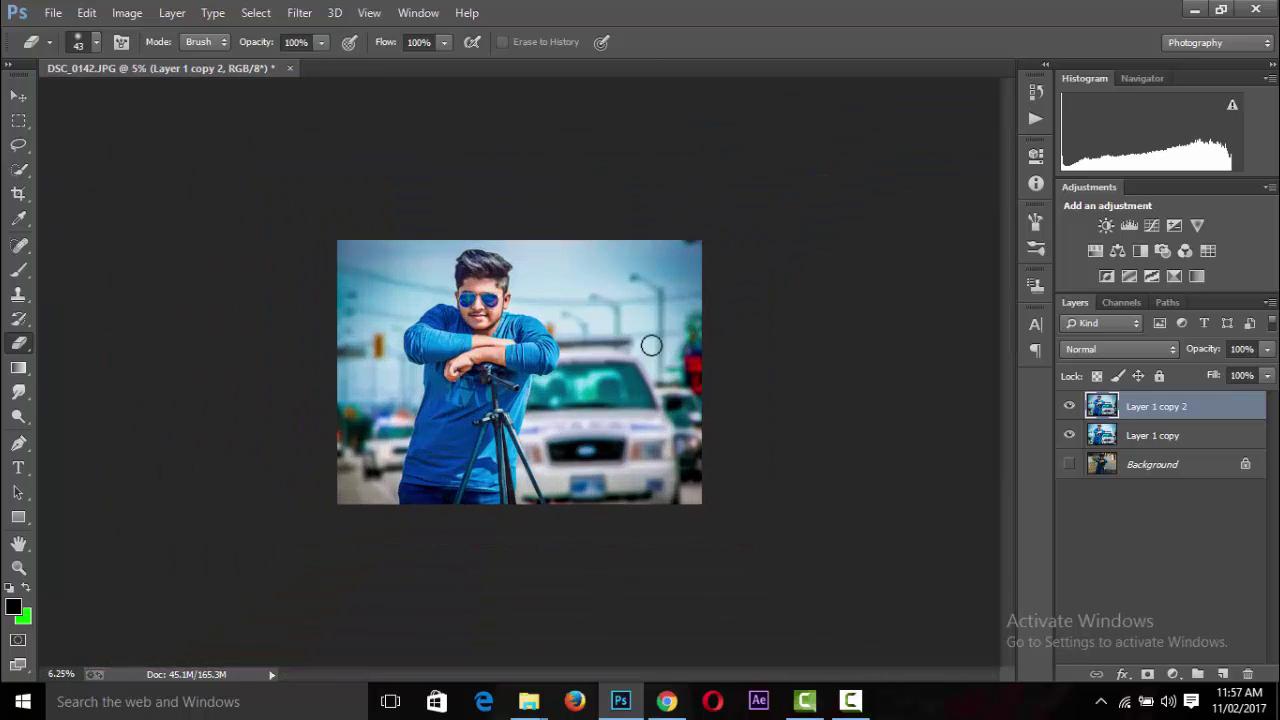
Merge Layer 1 copy and Layer 1 copy 2 into one layer.
click(1140, 440)
ctrl+click(1145, 410)
right_click(1145, 410)
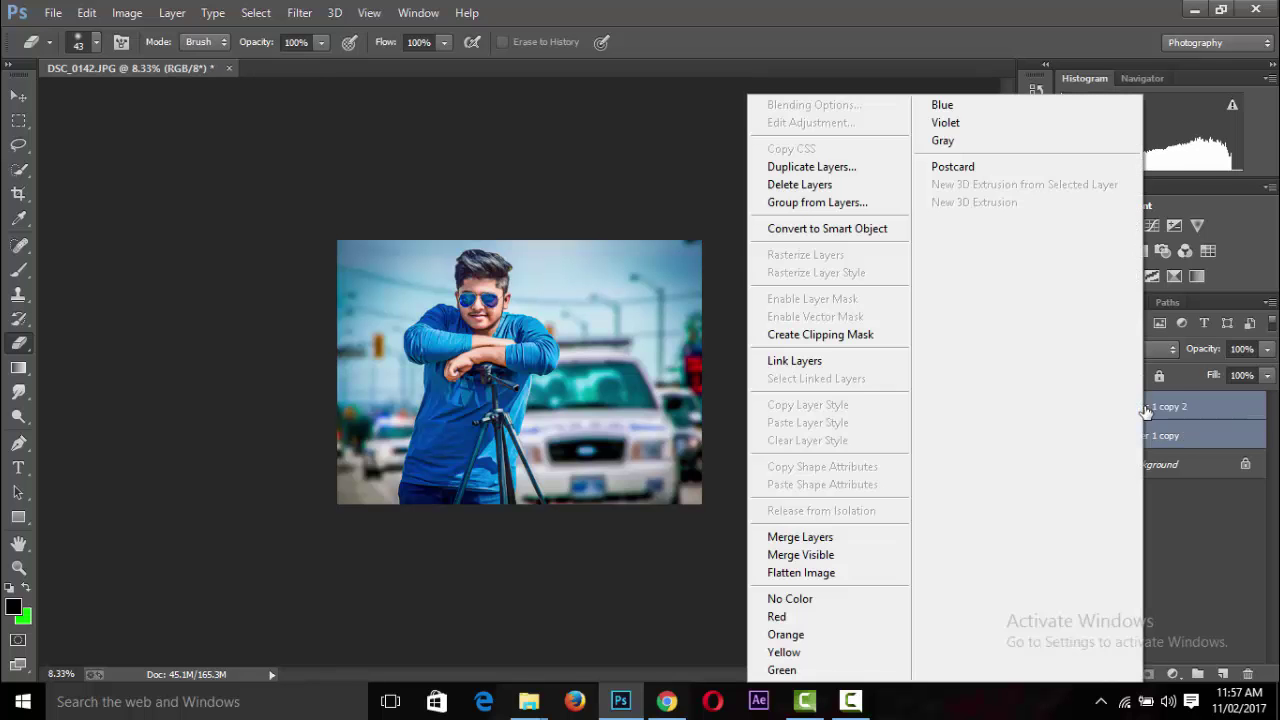
click(837, 531)
key(ctrl+minus)
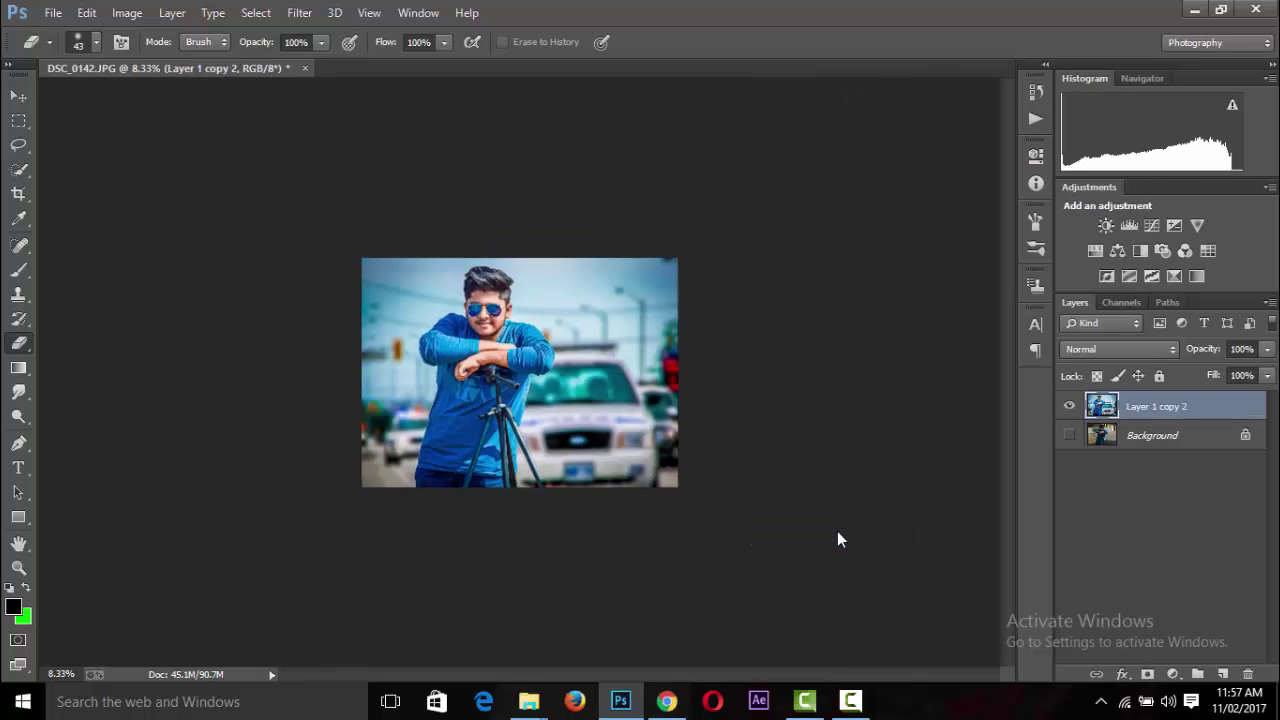
key(ctrl+minus)
key(ctrl+minus)
key(ctrl+plus)
key(ctrl+plus)
key(ctrl+plus)
key(ctrl+plus)
key(ctrl+plus)
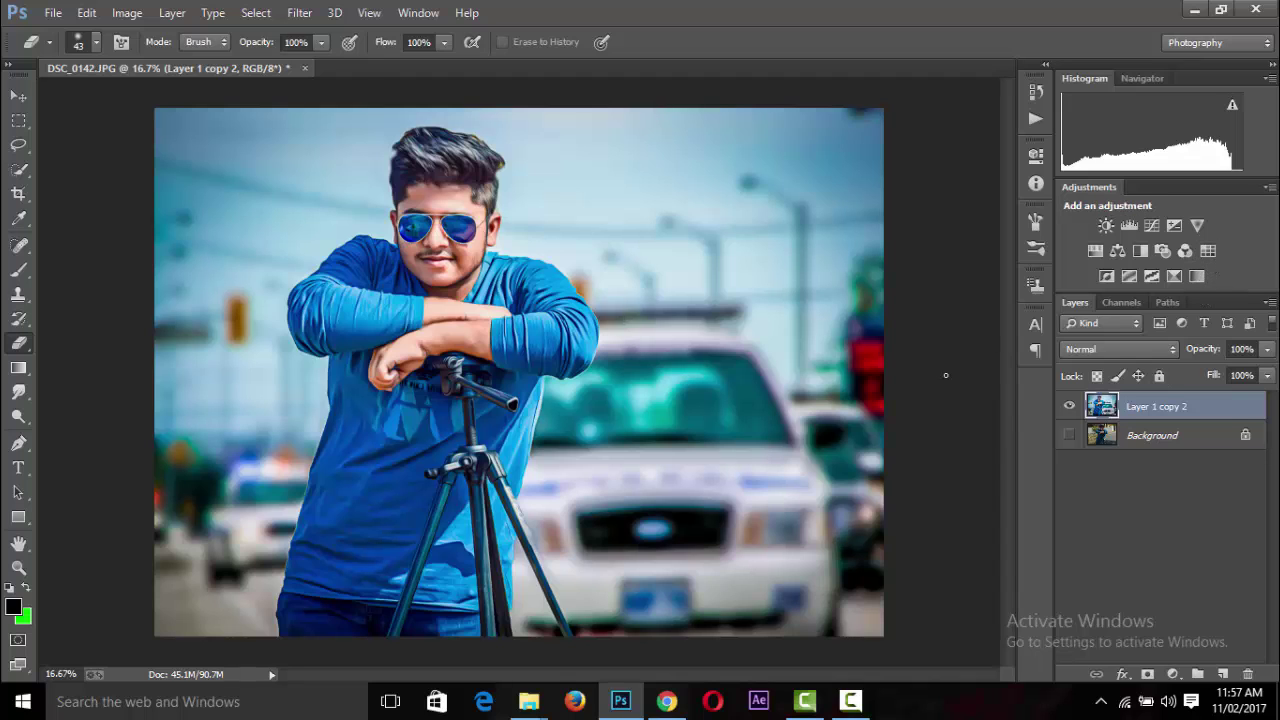
key(ctrl+minus)
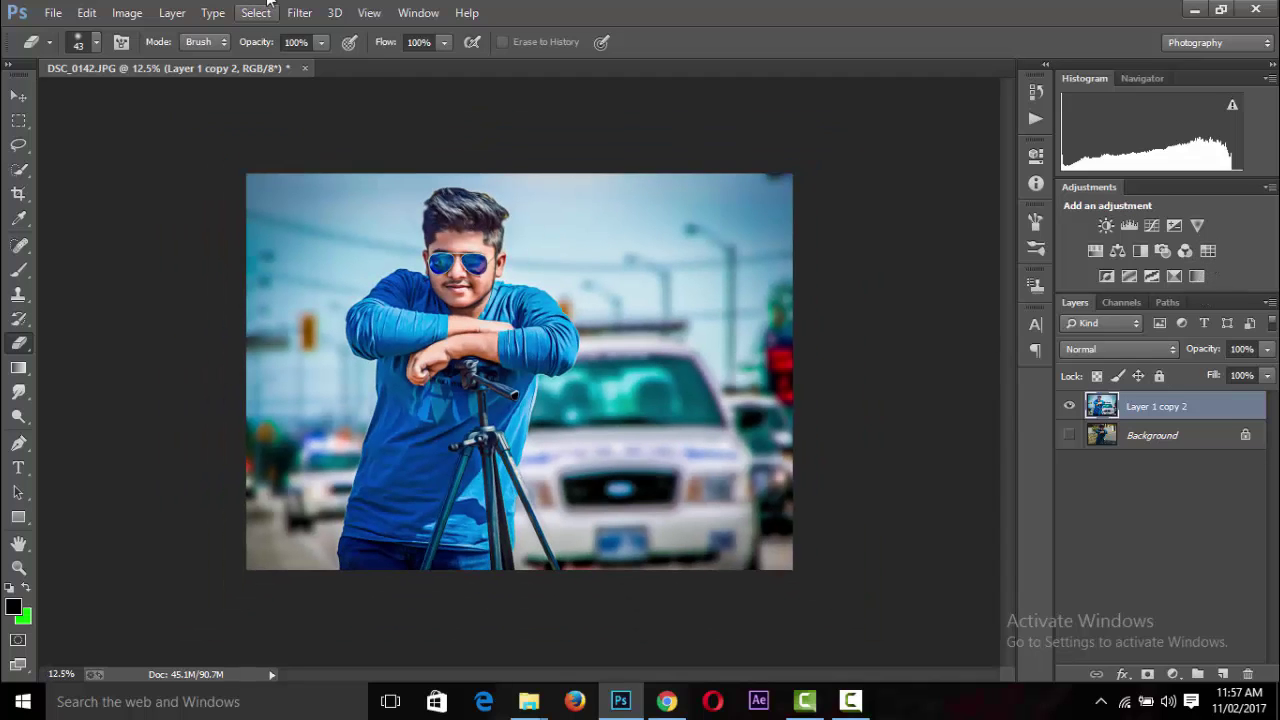
Try Camera Raw split toning (highlight hue 53, shadow saturation 24), then cancel.
click(299, 12)
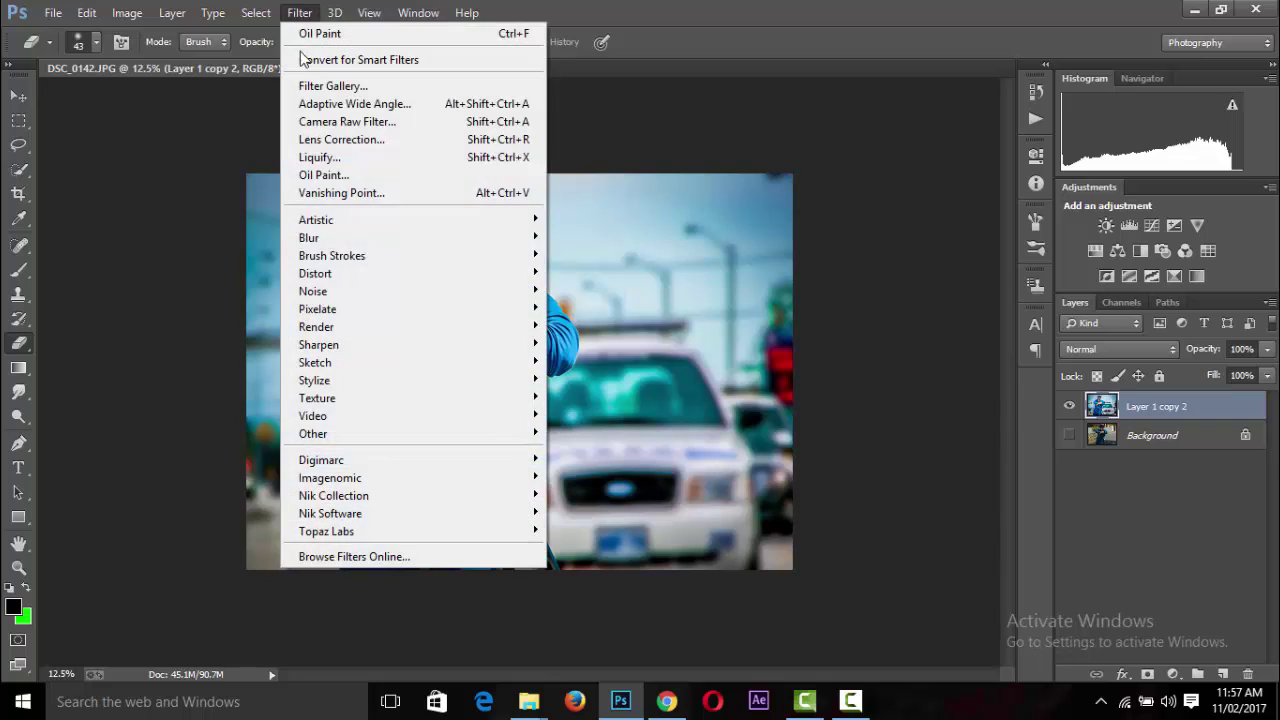
click(415, 124)
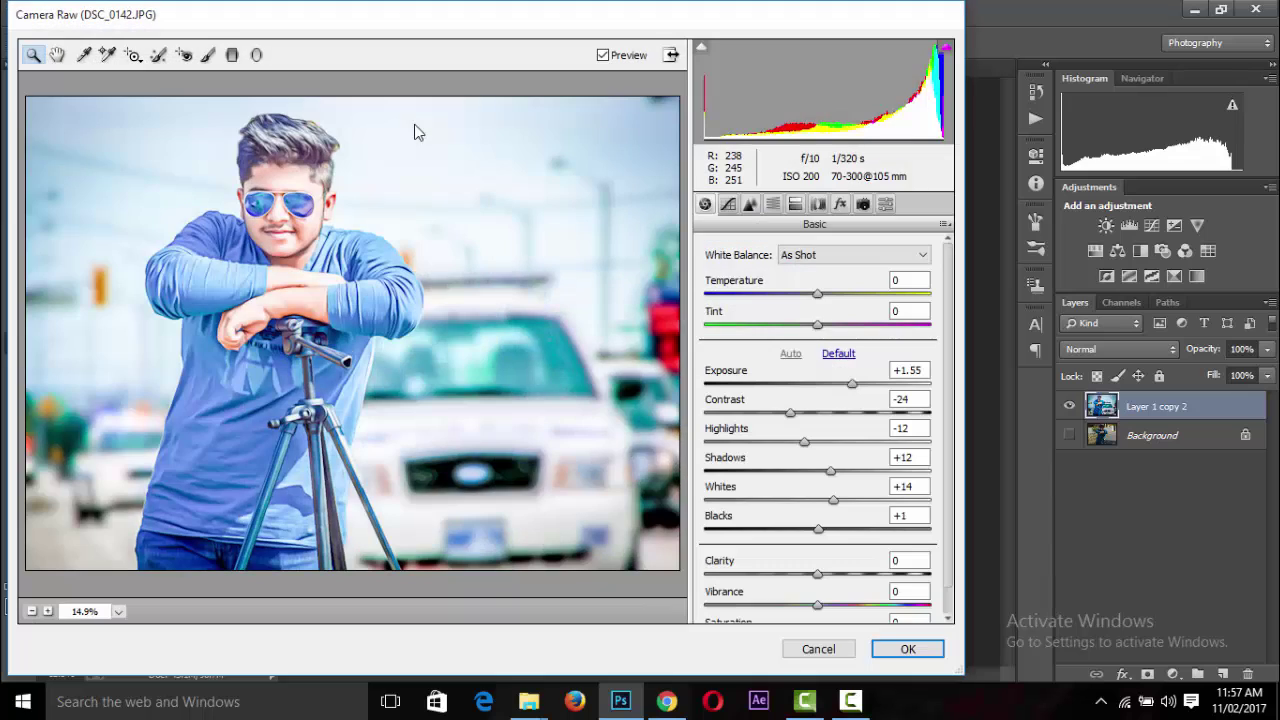
click(846, 358)
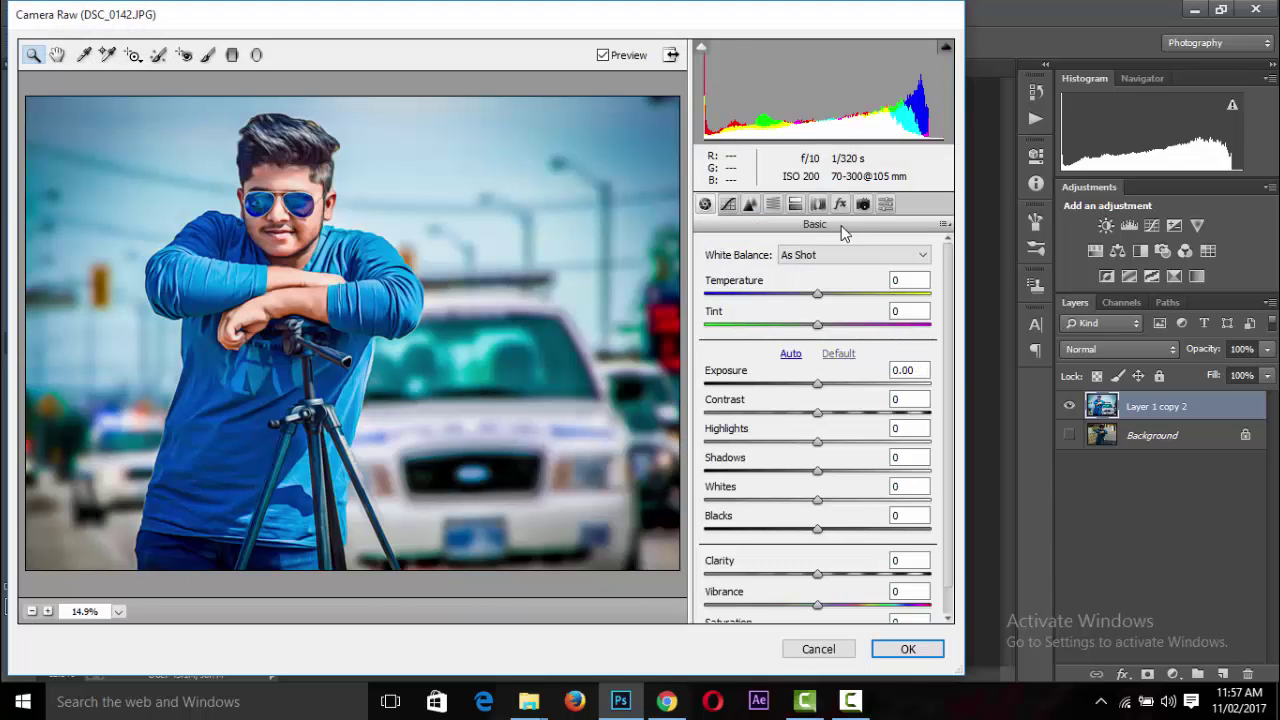
click(797, 205)
mouse_move(712, 273)
mouse_down()
mouse_move(745, 280)
mouse_move(729, 311)
mouse_move(772, 311)
mouse_up()
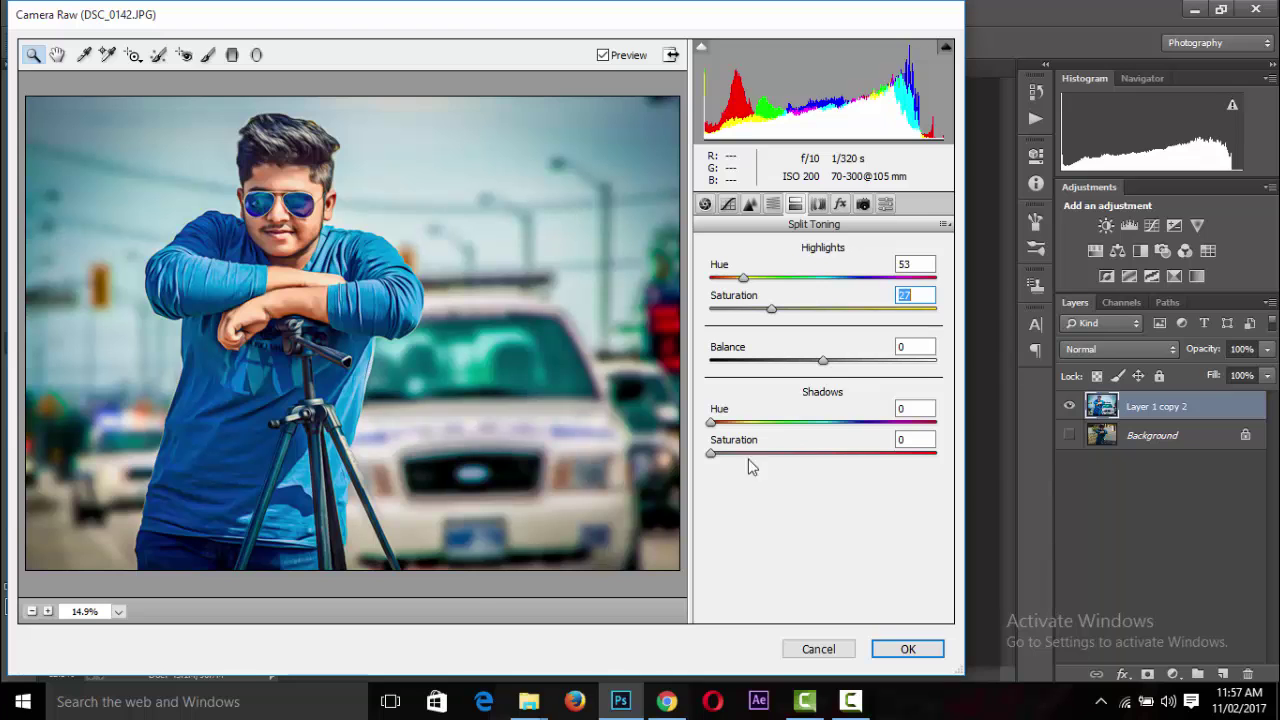
drag(711, 455, 766, 455)
click(805, 643)
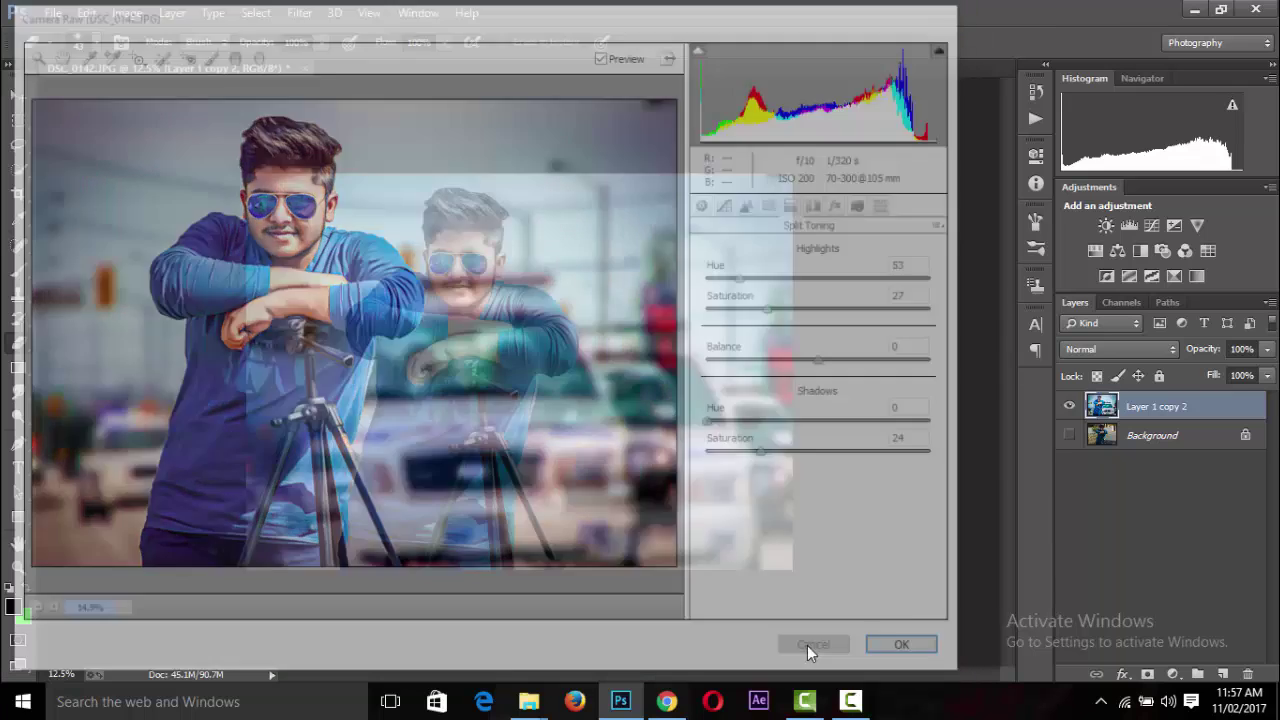
click(53, 12)
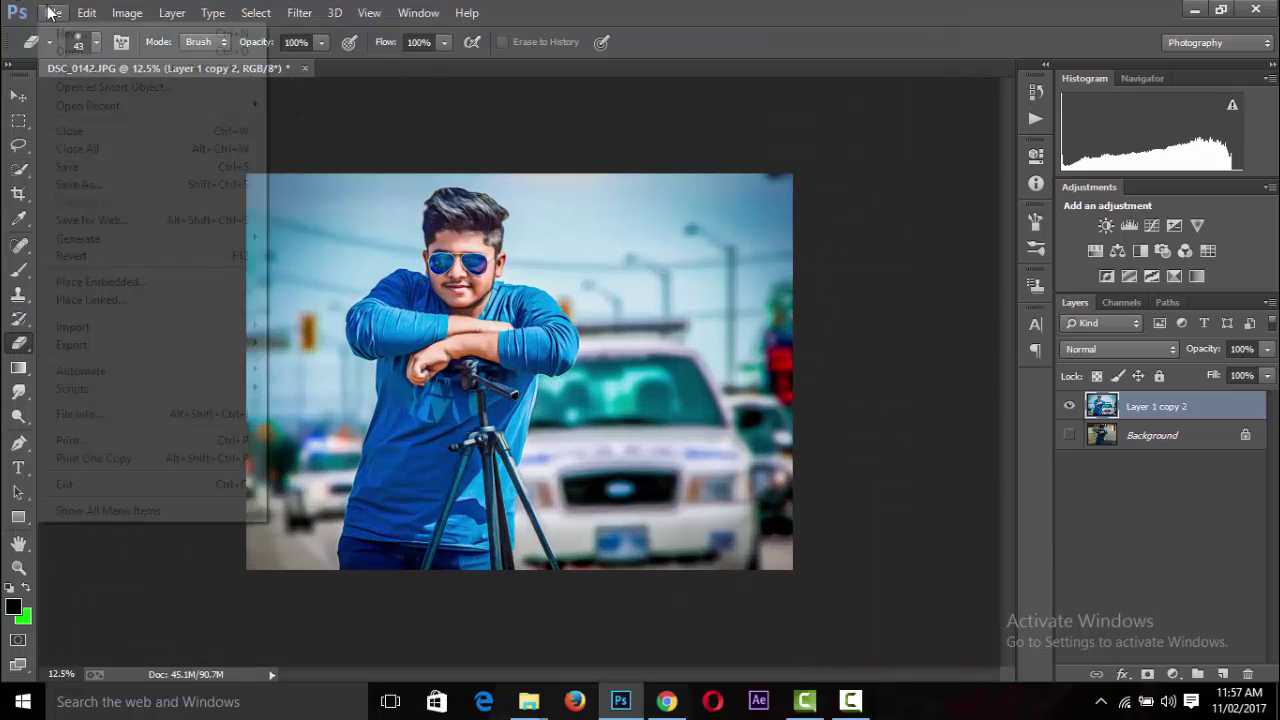
click(70, 50)
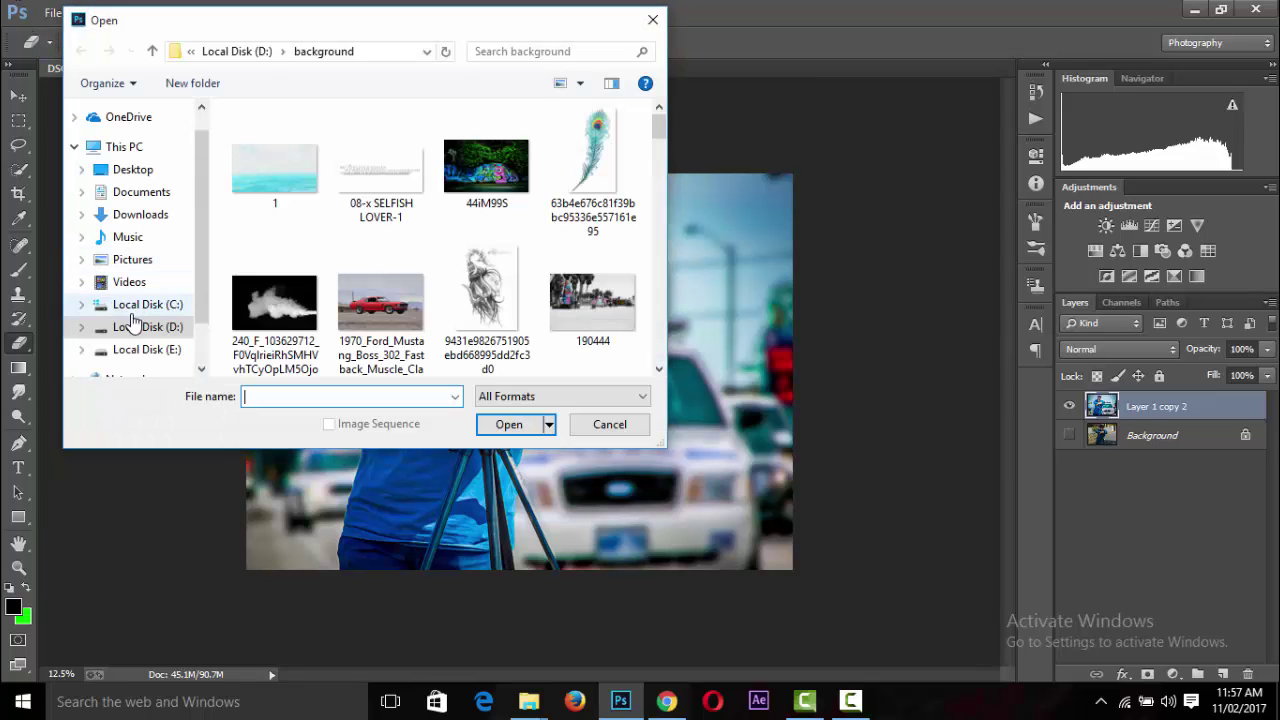
click(147, 326)
drag(659, 140, 655, 205)
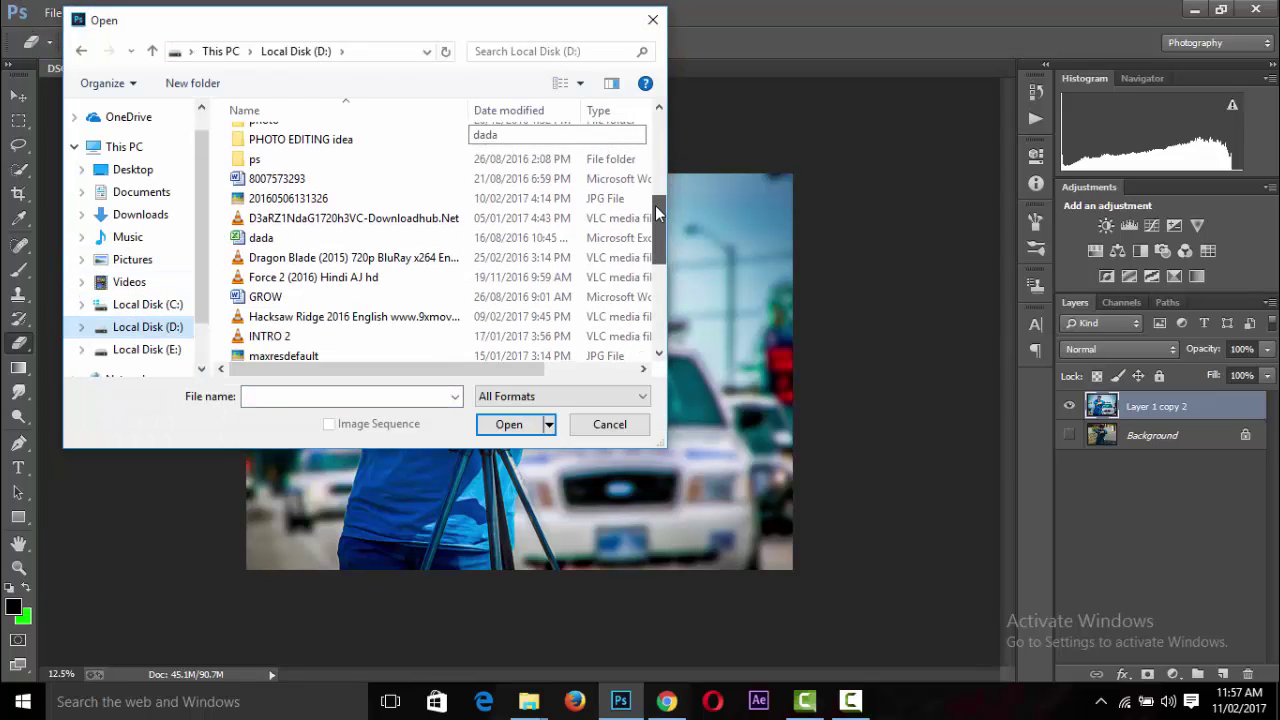
click(288, 201)
click(509, 425)
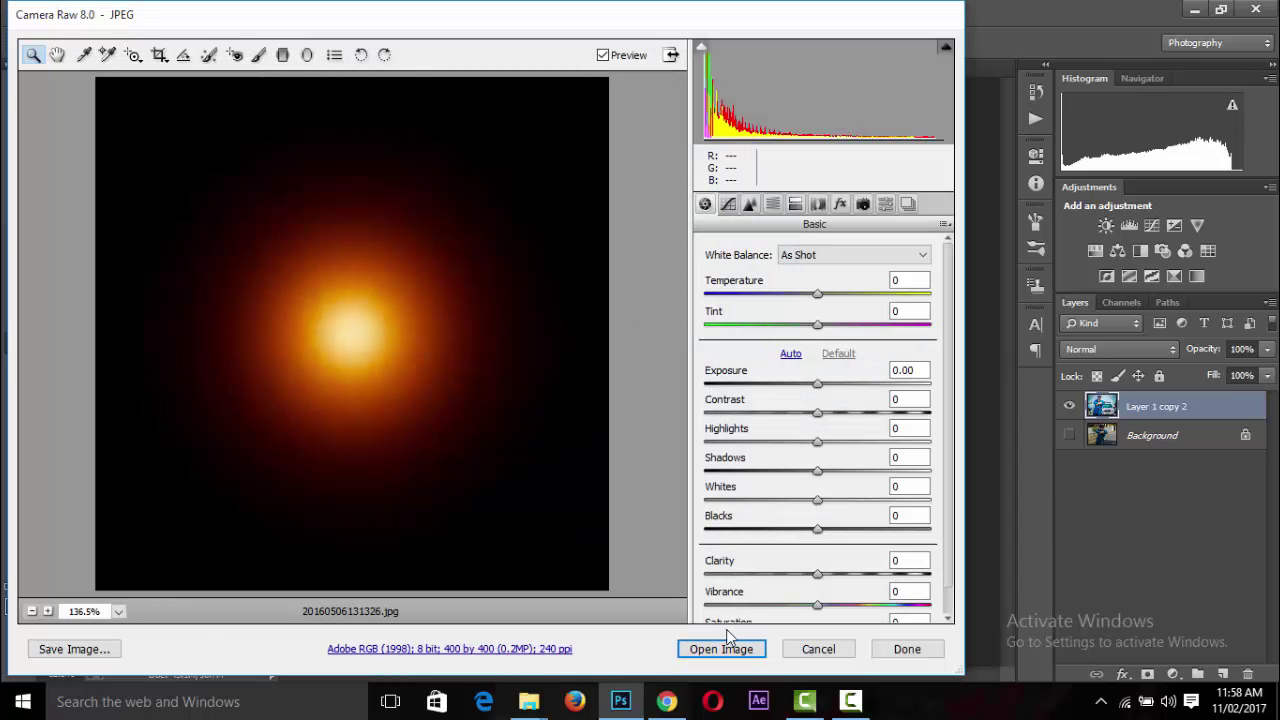
click(720, 648)
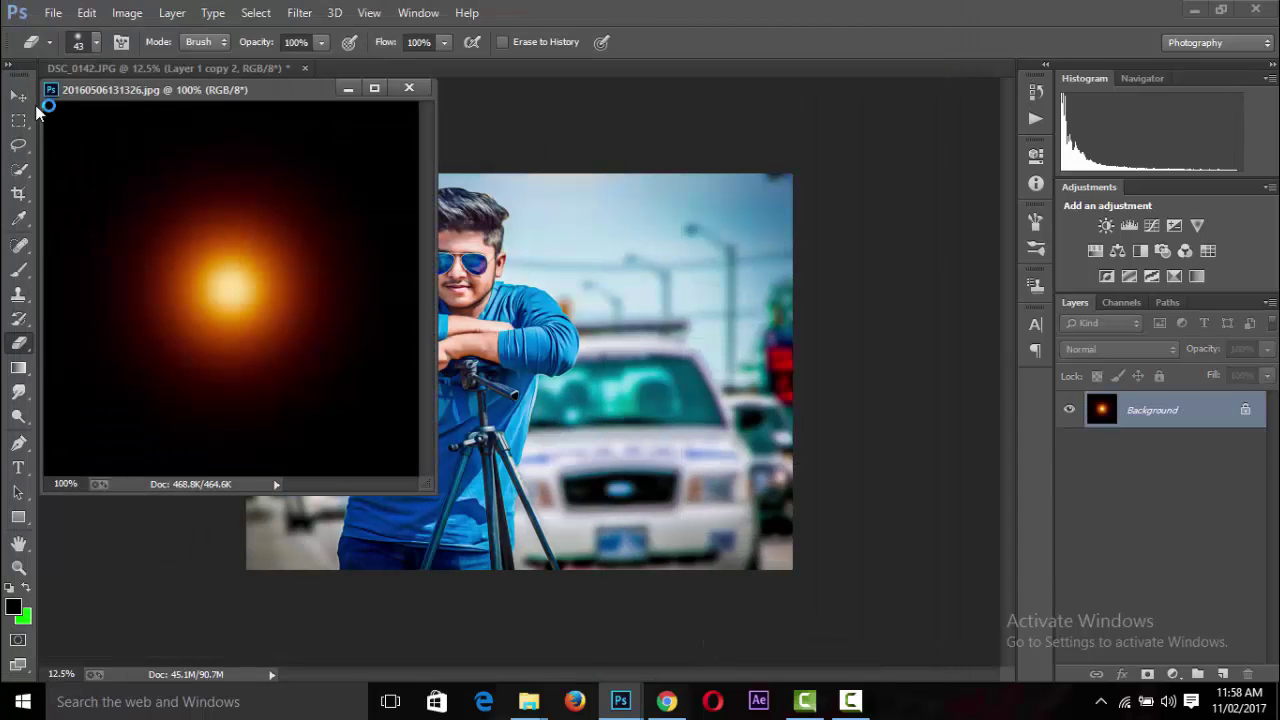
Drag the glow onto the portrait as a new layer and close its document.
key(v)
drag(291, 246, 626, 343)
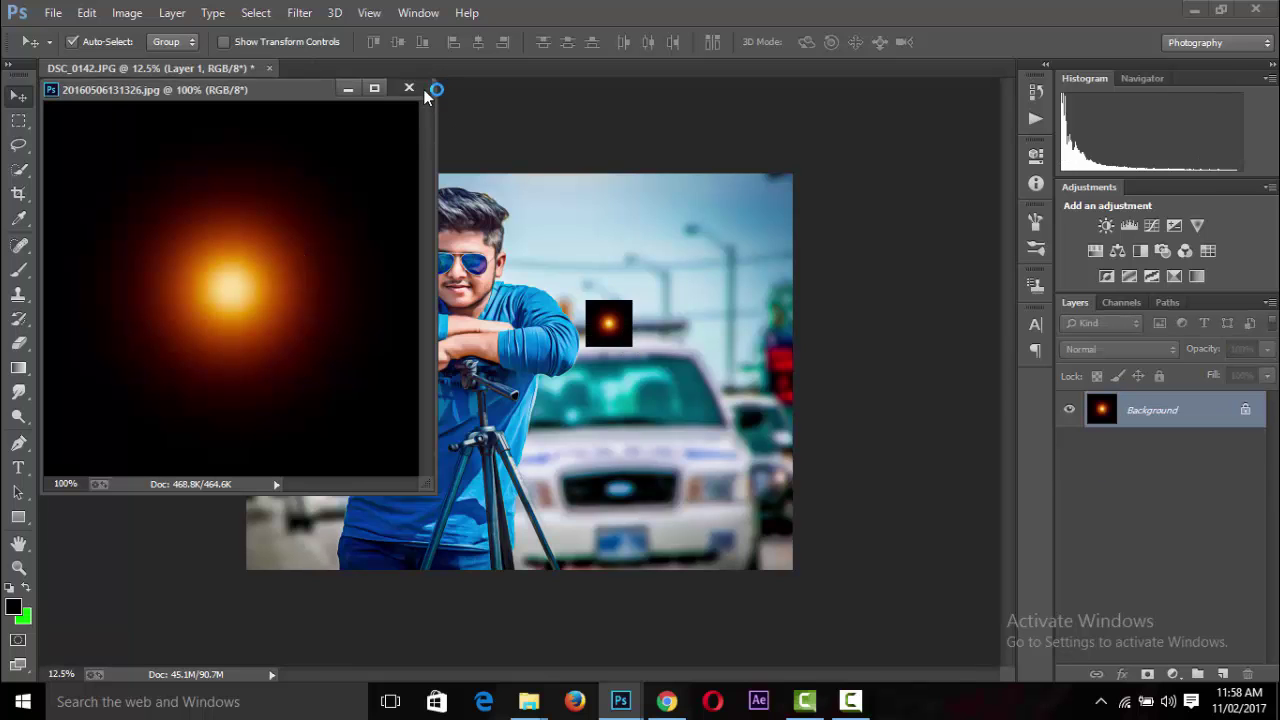
click(650, 283)
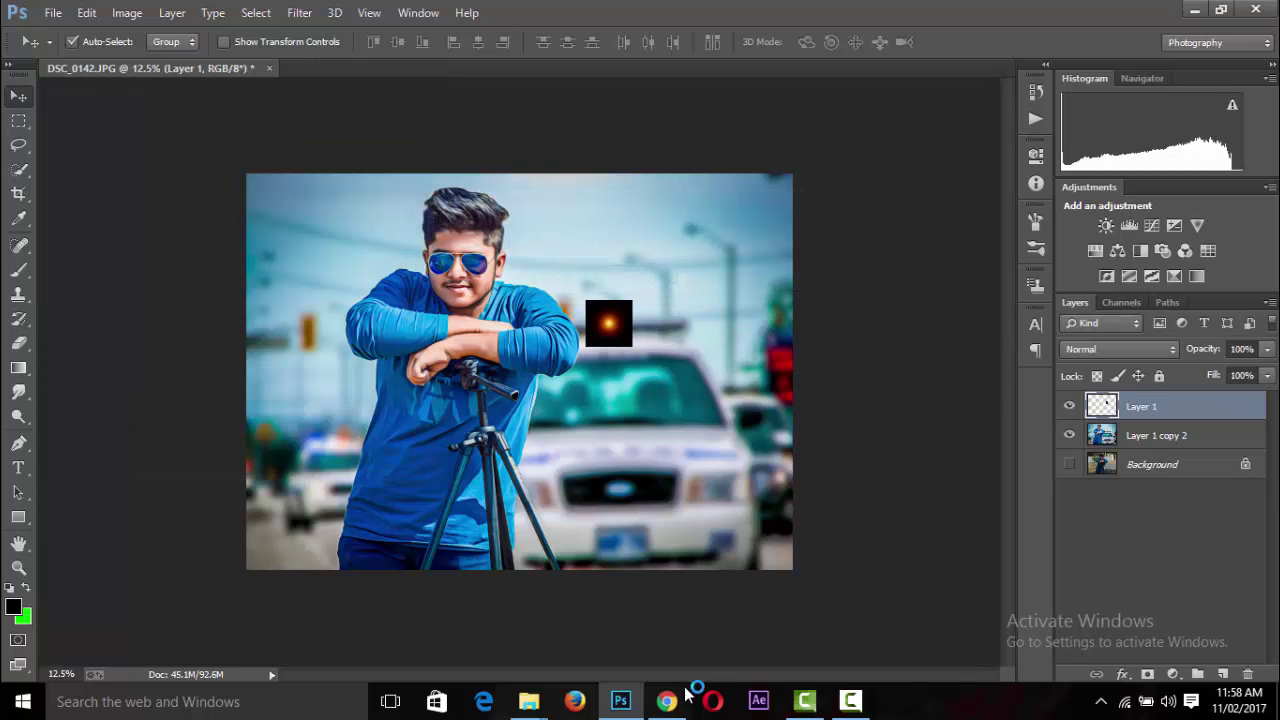
key(alt+Tab)
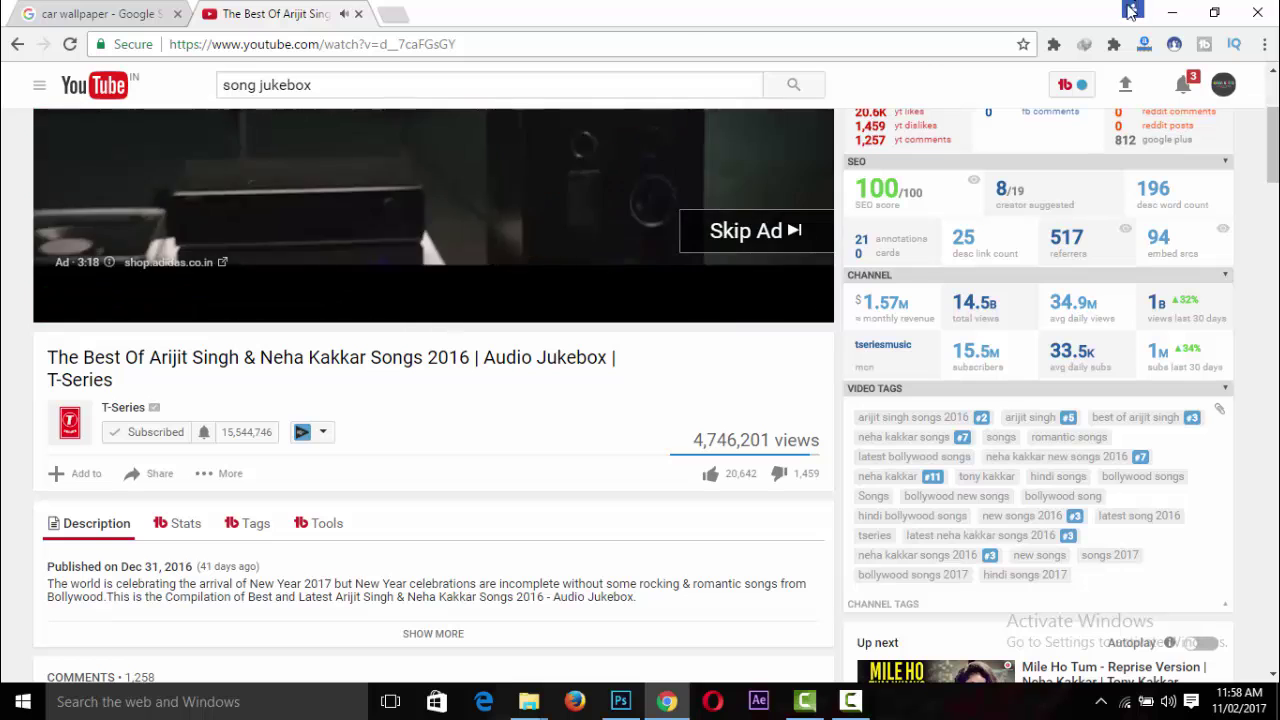
click(772, 239)
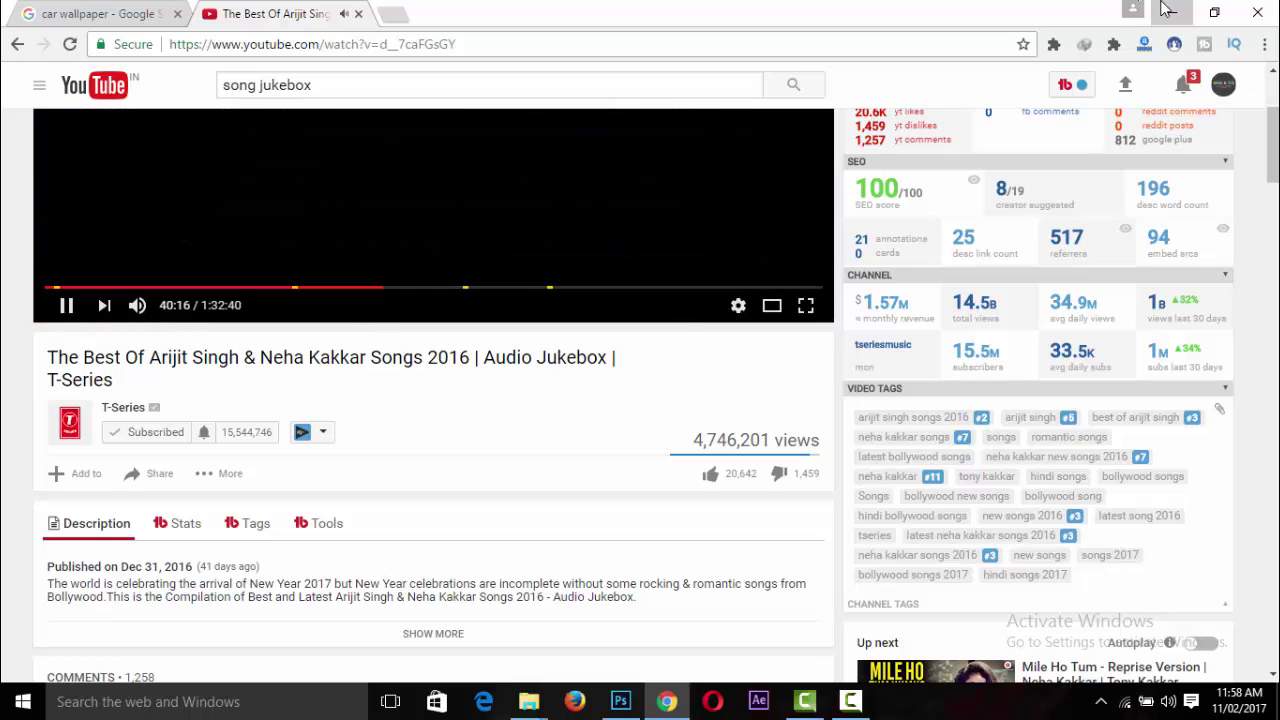
key(alt+Tab)
Set the flare layer to Screen blending and enlarge it with Free Transform.
click(1089, 350)
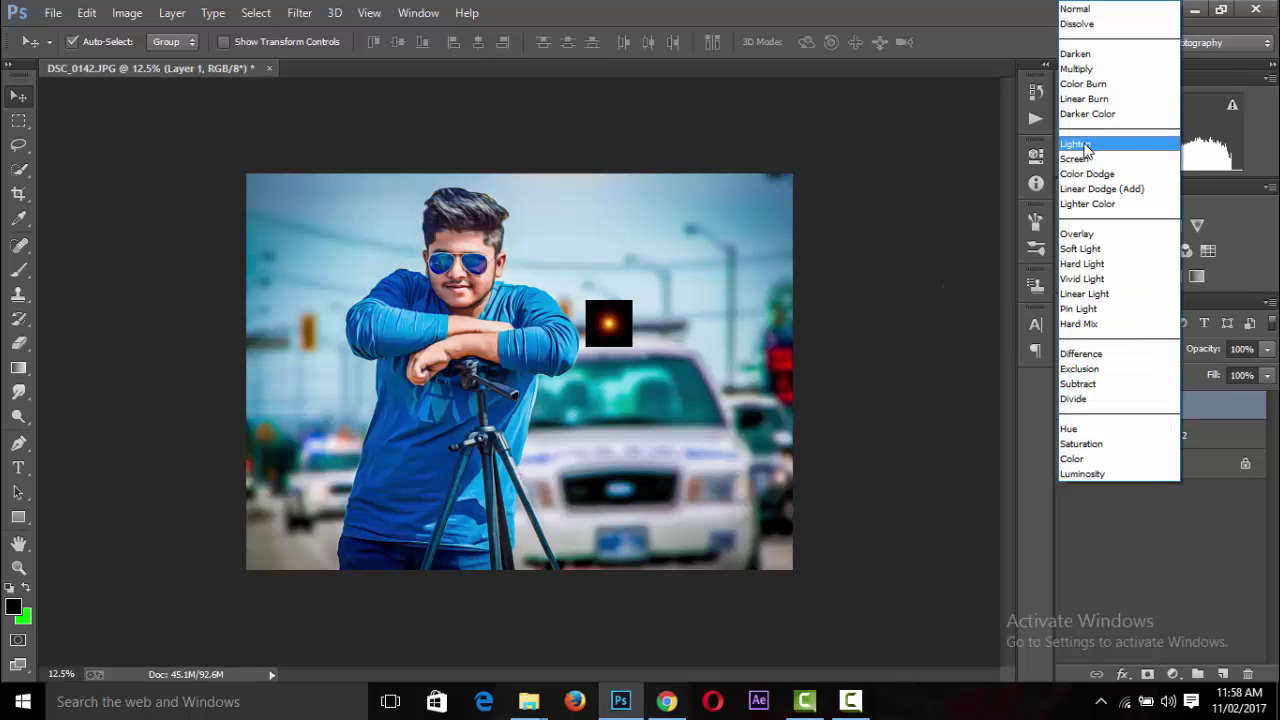
click(1086, 158)
key(ctrl+t)
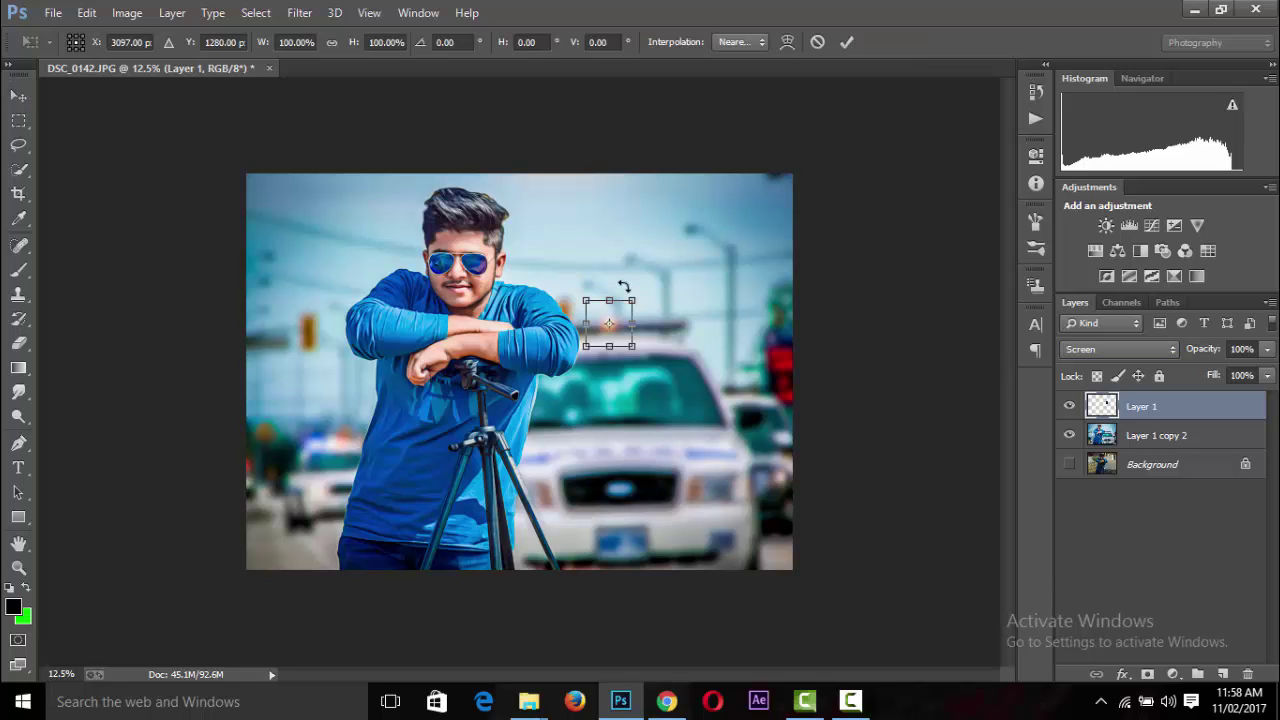
mouse_move(589, 346)
mouse_down()
mouse_move(242, 644)
mouse_move(162, 650)
mouse_up()
drag(88, 692, 38, 716)
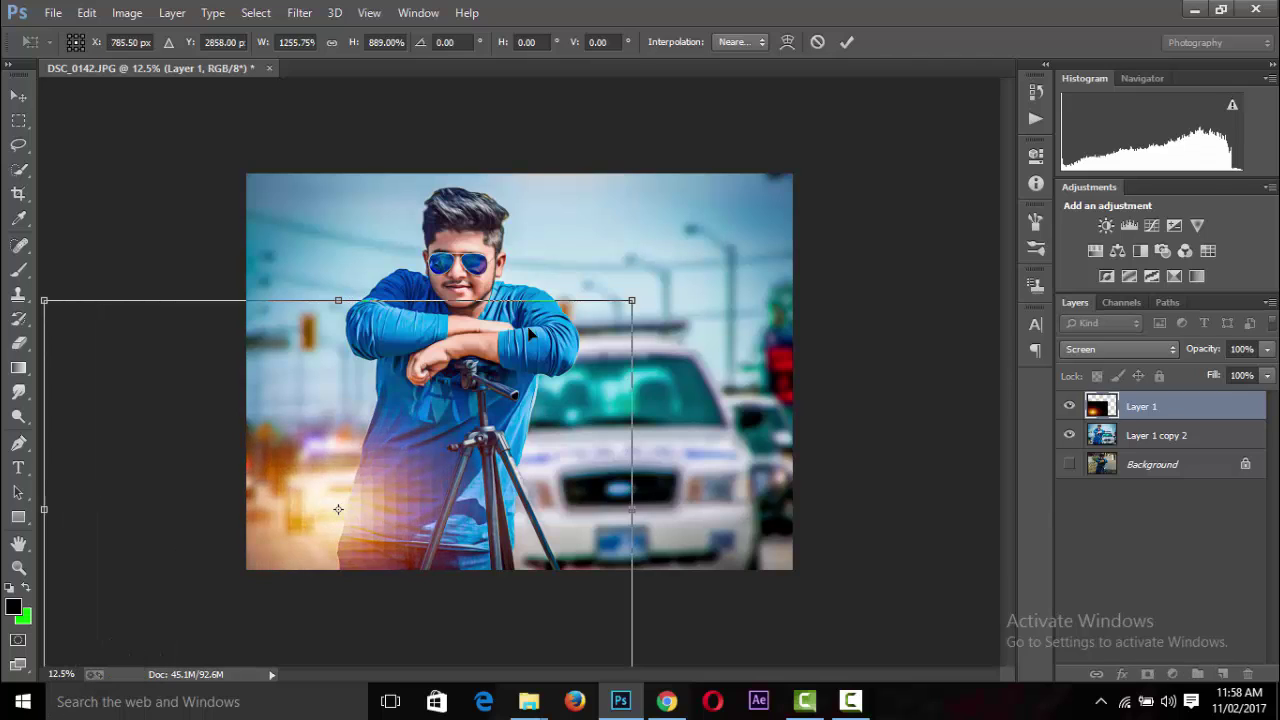
click(847, 42)
Move the flare to the upper-left of the photo, over the hair.
mouse_move(400, 520)
mouse_down()
mouse_move(520, 314)
mouse_move(553, 203)
mouse_up()
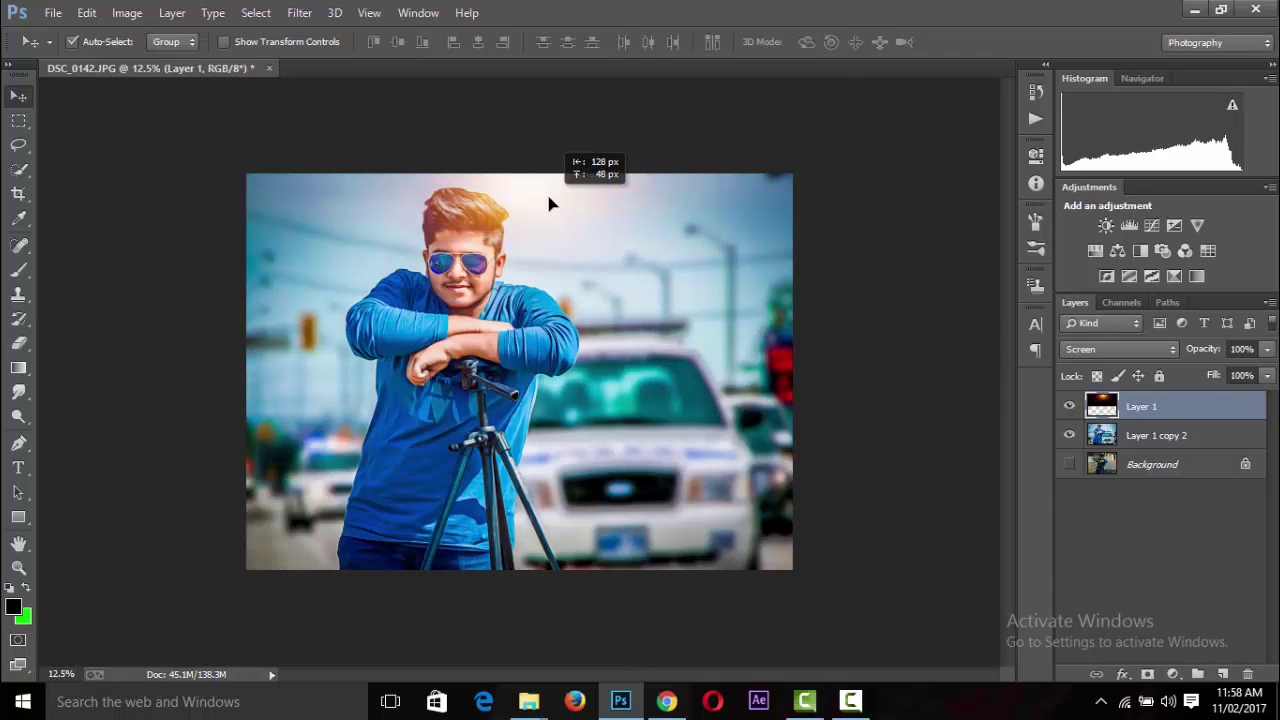
key(ctrl+minus)
key(ctrl+minus)
key(ctrl+plus)
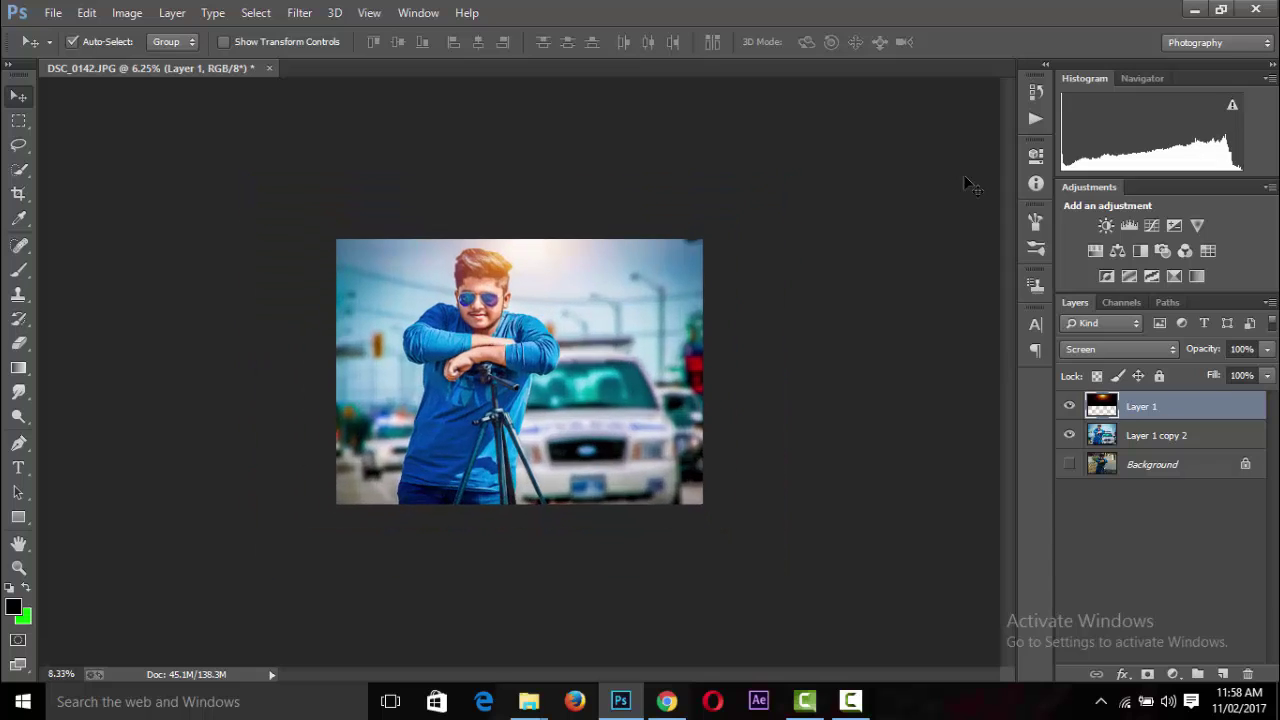
key(ctrl+plus)
drag(543, 194, 440, 150)
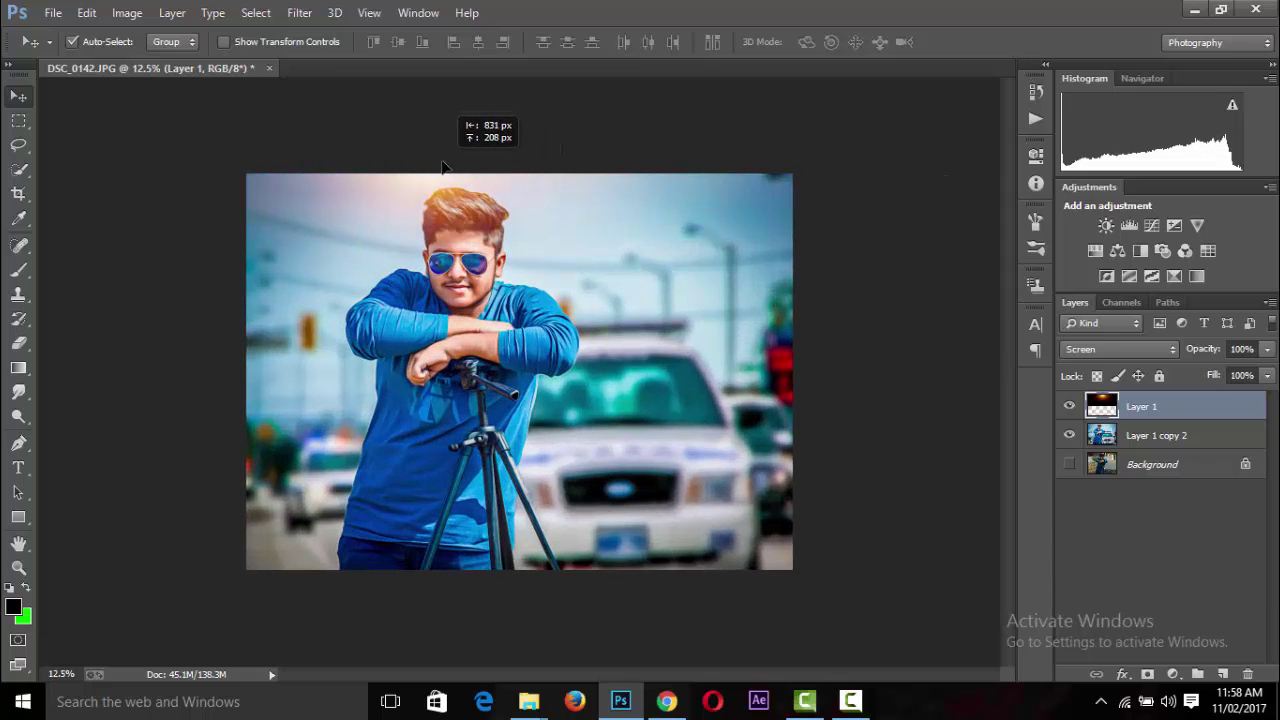
key(ctrl+minus)
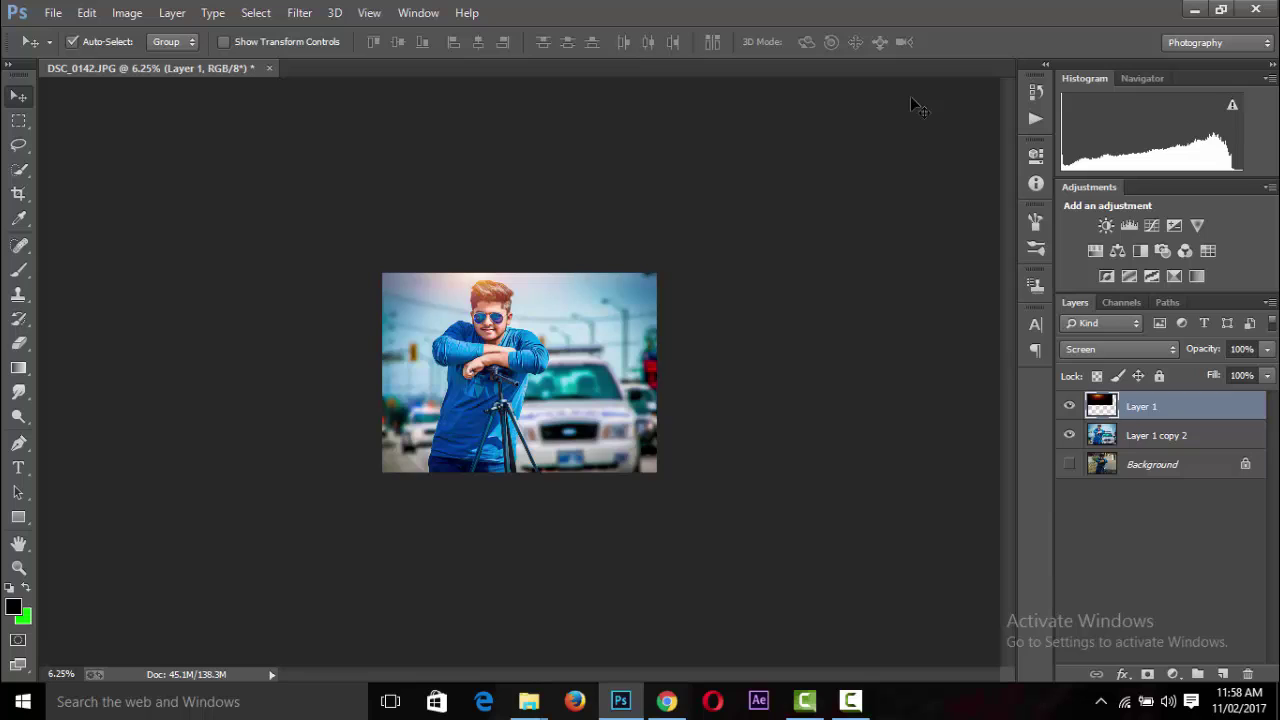
key(ctrl+plus)
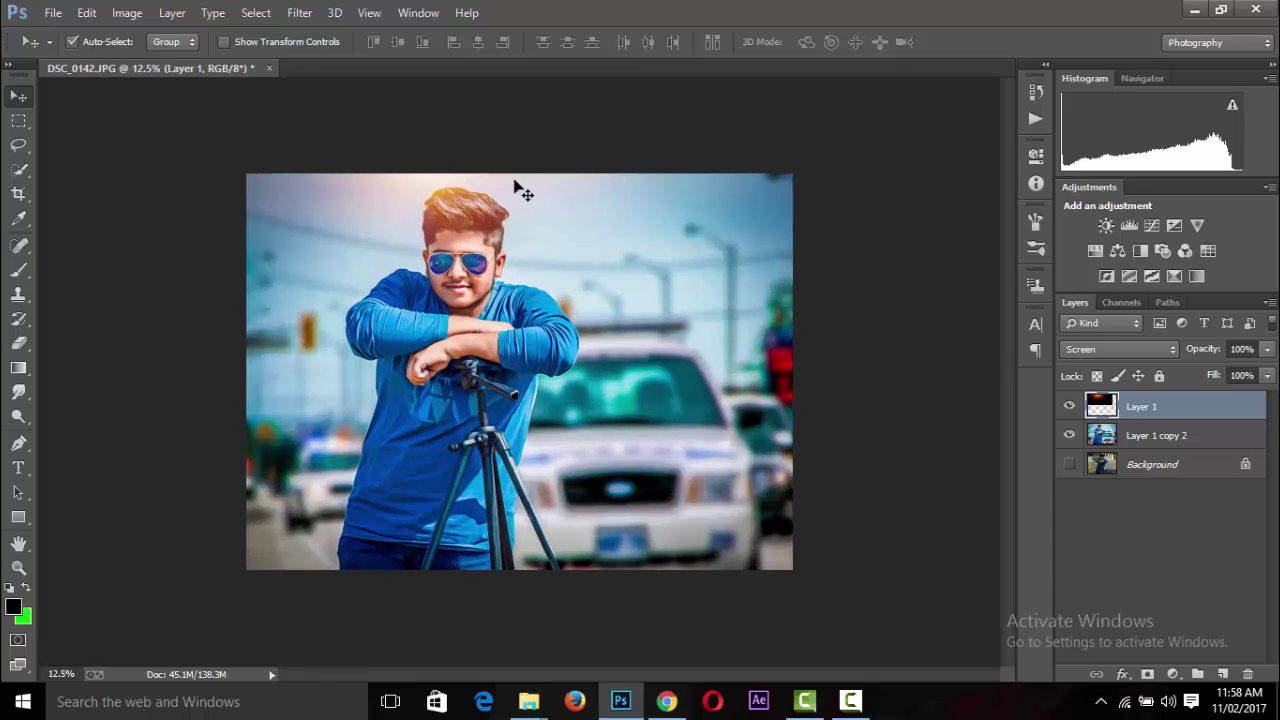
drag(429, 206, 340, 222)
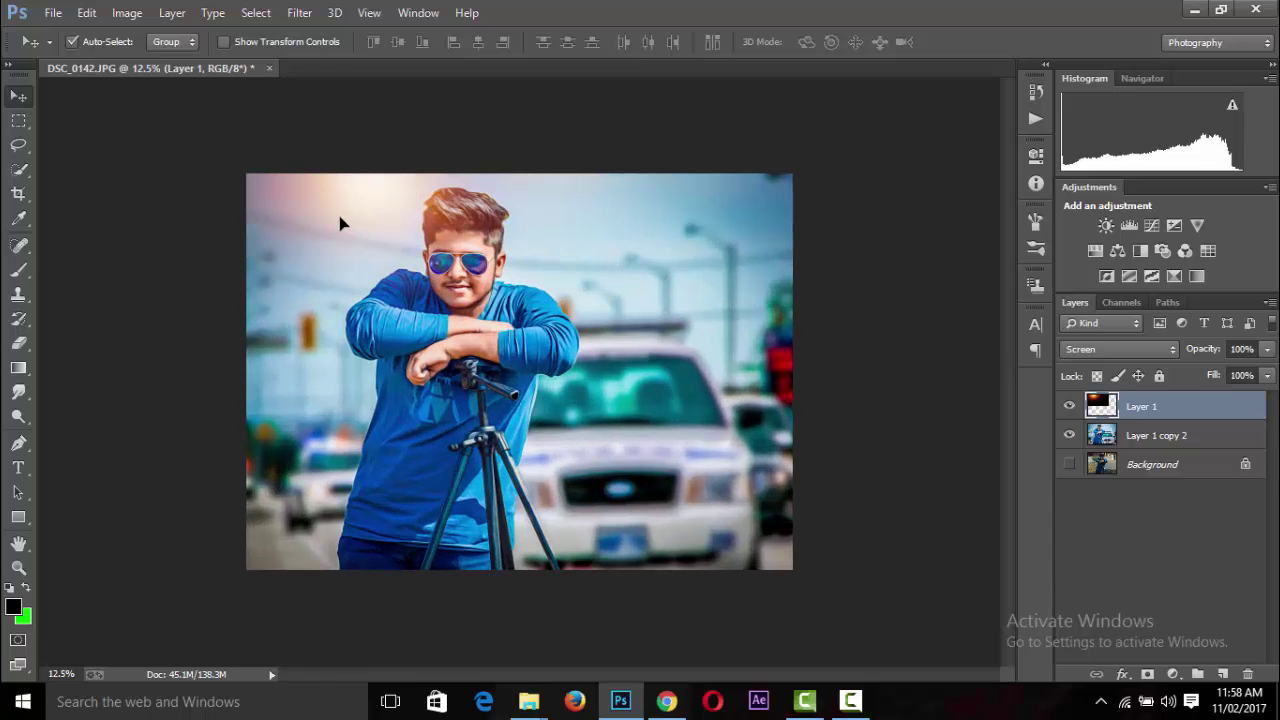
Zoom in to 50% on the face to inspect the flare glow.
key(ctrl+minus)
key(ctrl+plus)
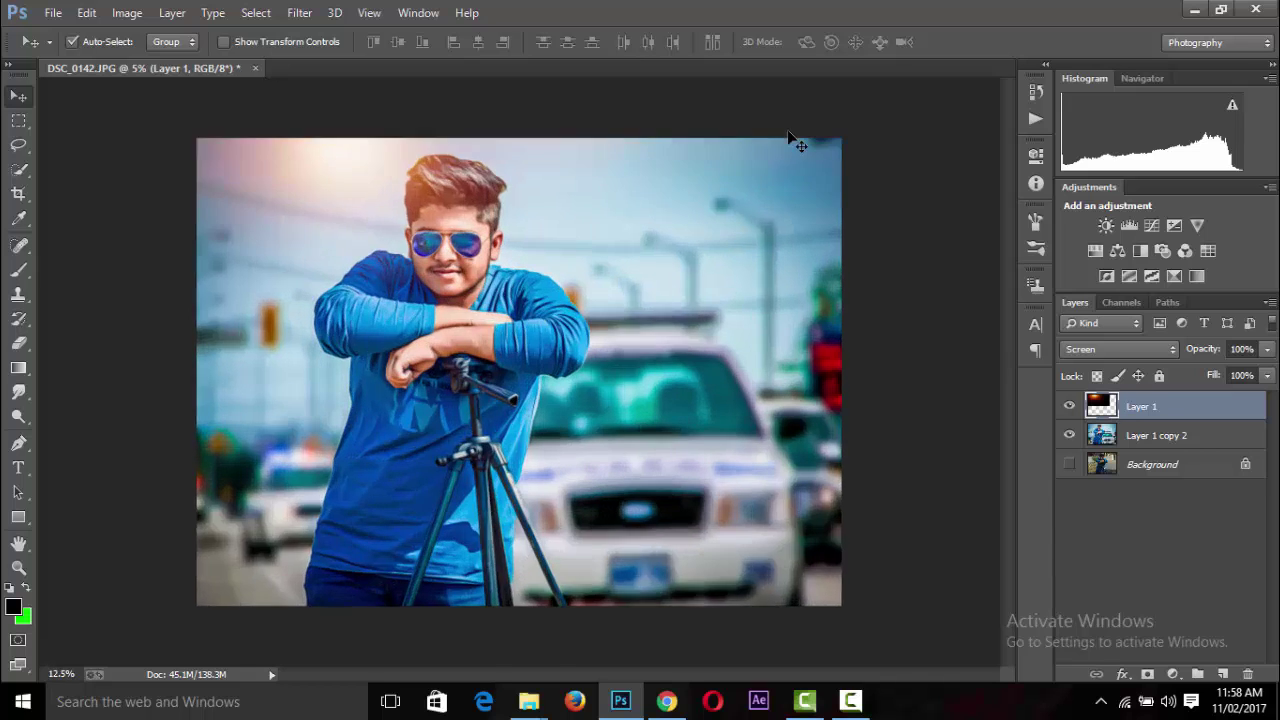
key(ctrl+plus)
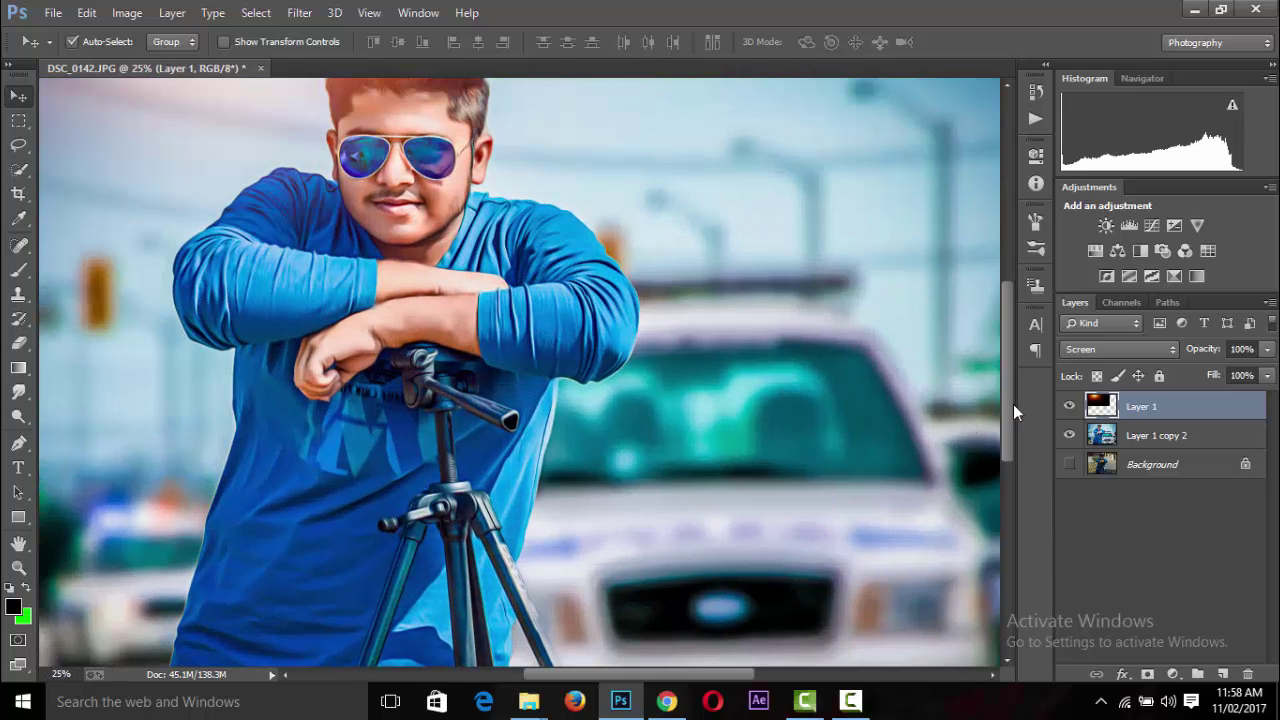
scroll(1013, 404, up, 3)
key(ctrl+plus)
key(ctrl+plus)
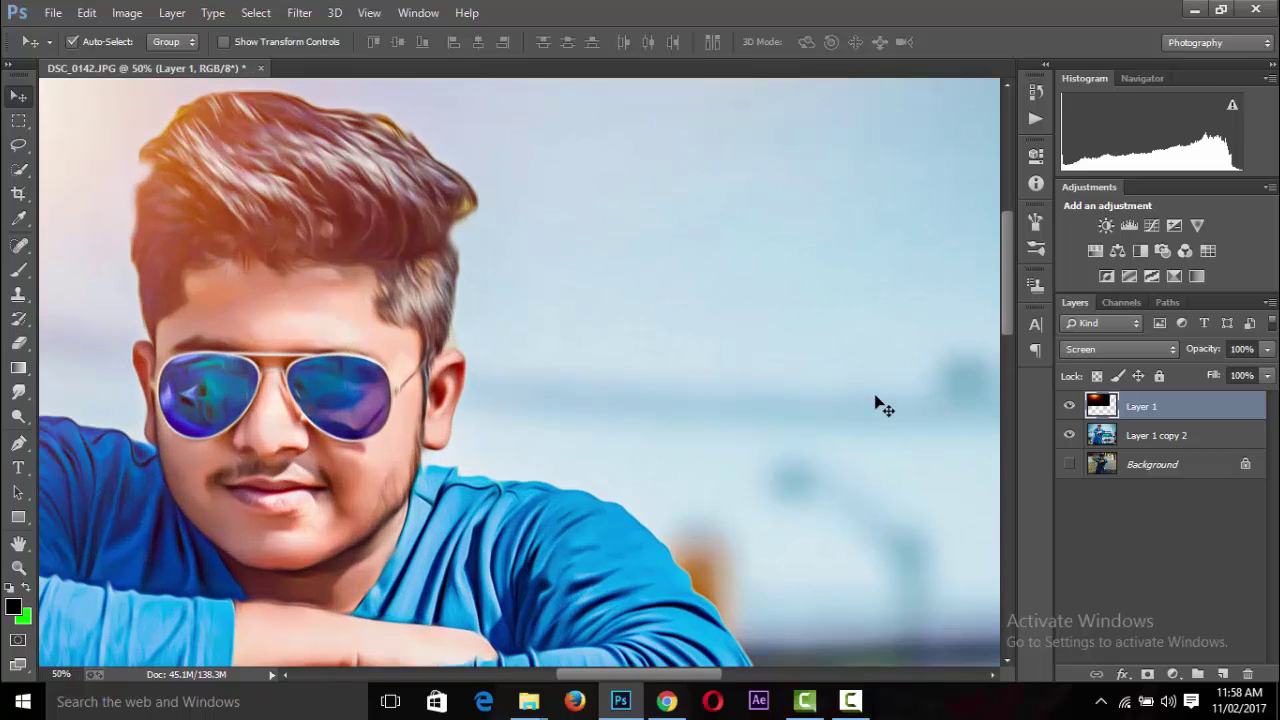
click(20, 172)
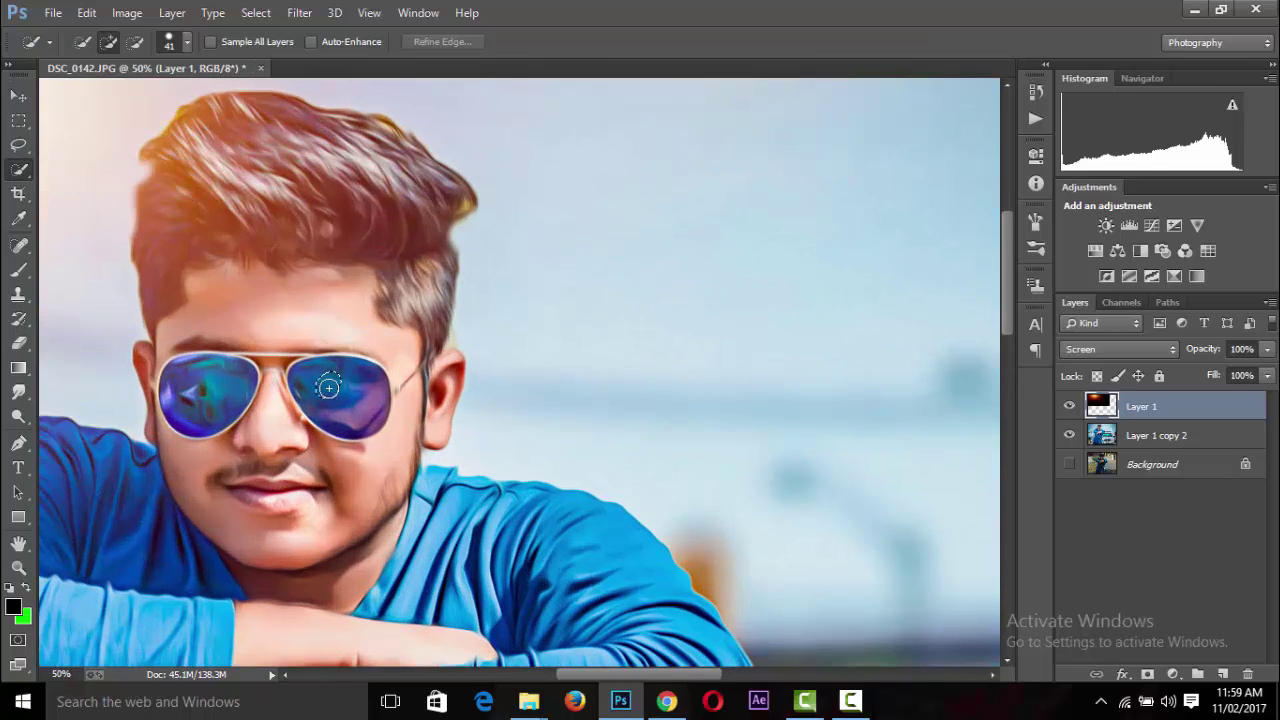
Quick-select both sunglass lenses on Layer 1 copy 2 and add an empty Layer 2.
mouse_move(331, 380)
mouse_down()
mouse_move(358, 402)
mouse_move(304, 376)
mouse_move(310, 432)
mouse_move(333, 425)
mouse_up()
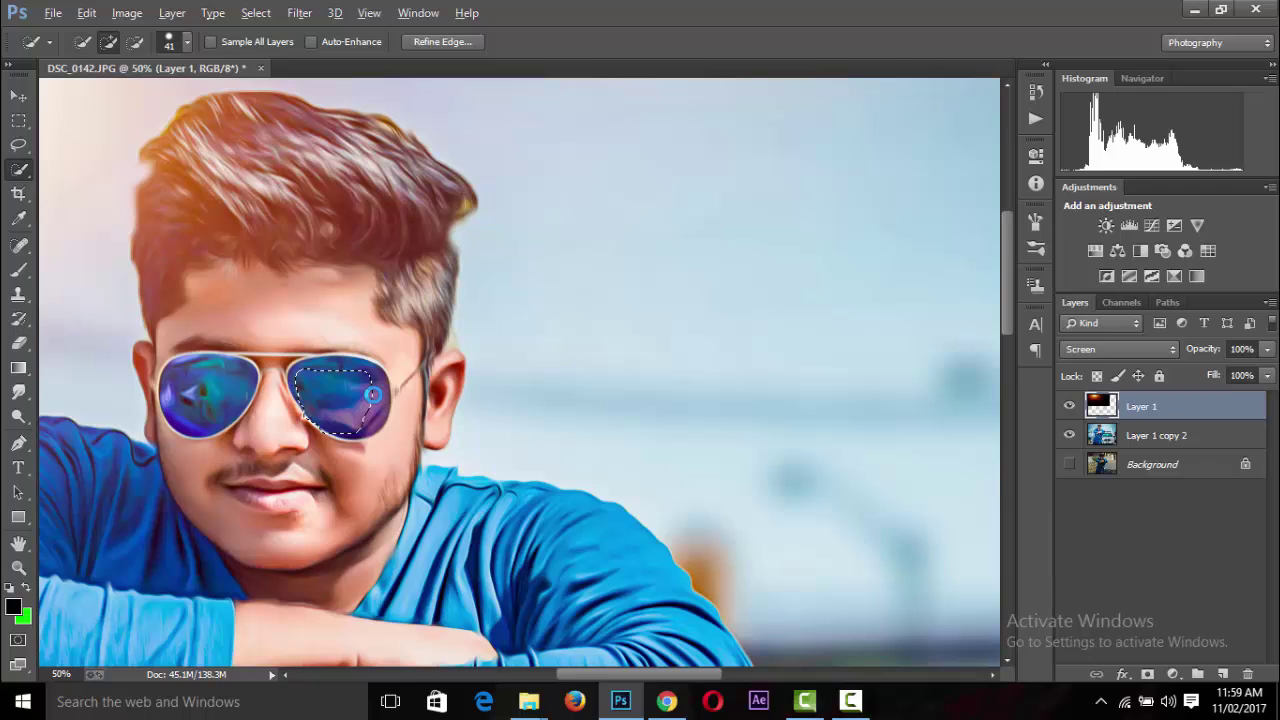
click(1150, 440)
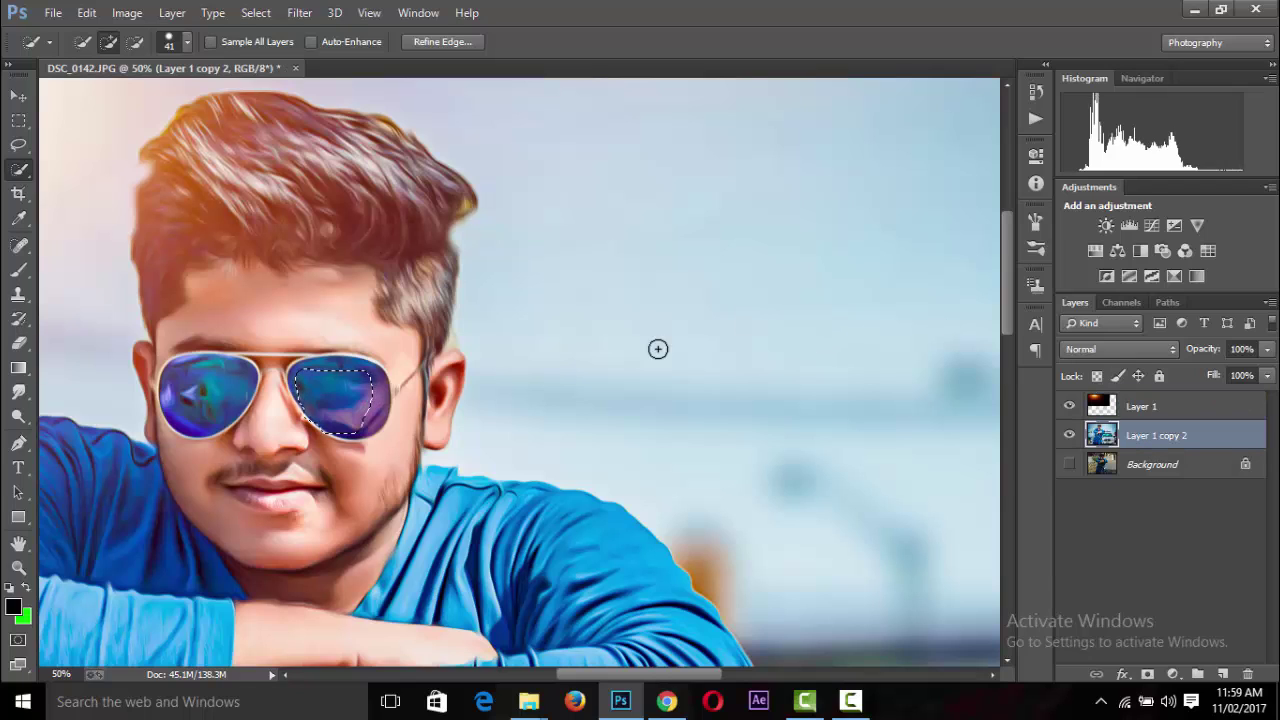
click(335, 371)
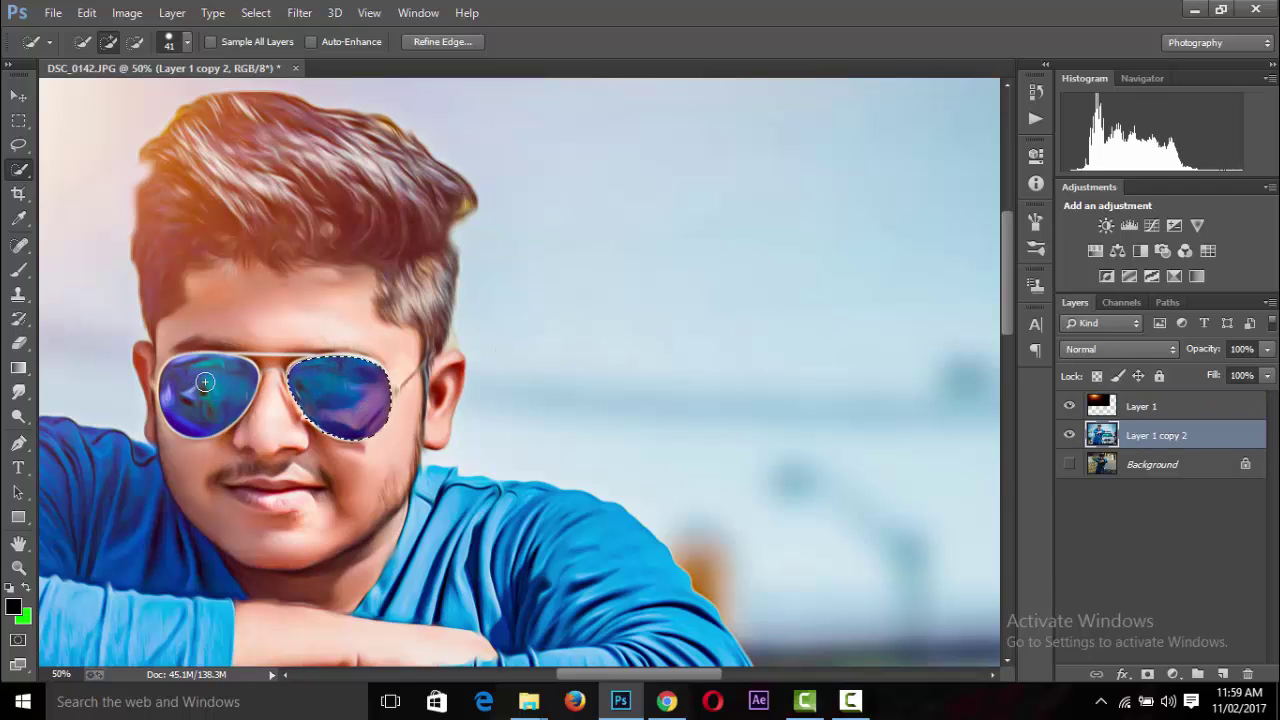
click(204, 382)
key(ctrl+minus)
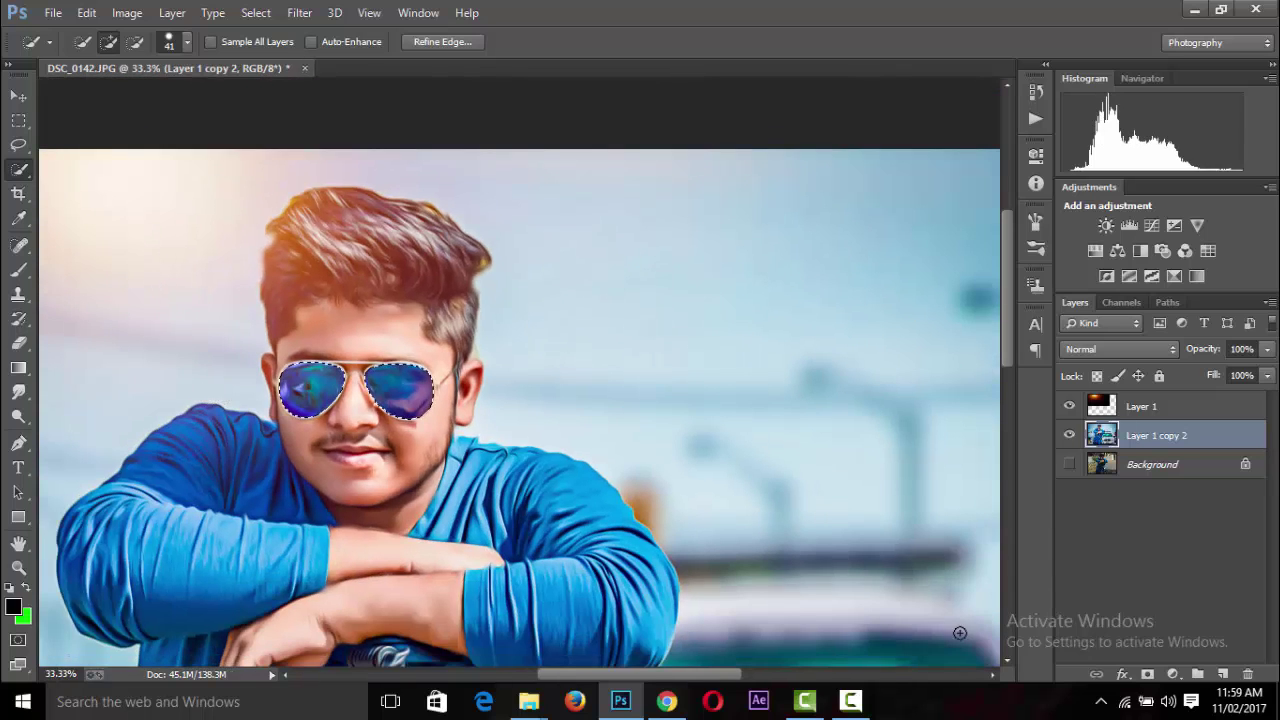
click(1222, 674)
Set the foreground colour to yellow fff000.
click(132, 10)
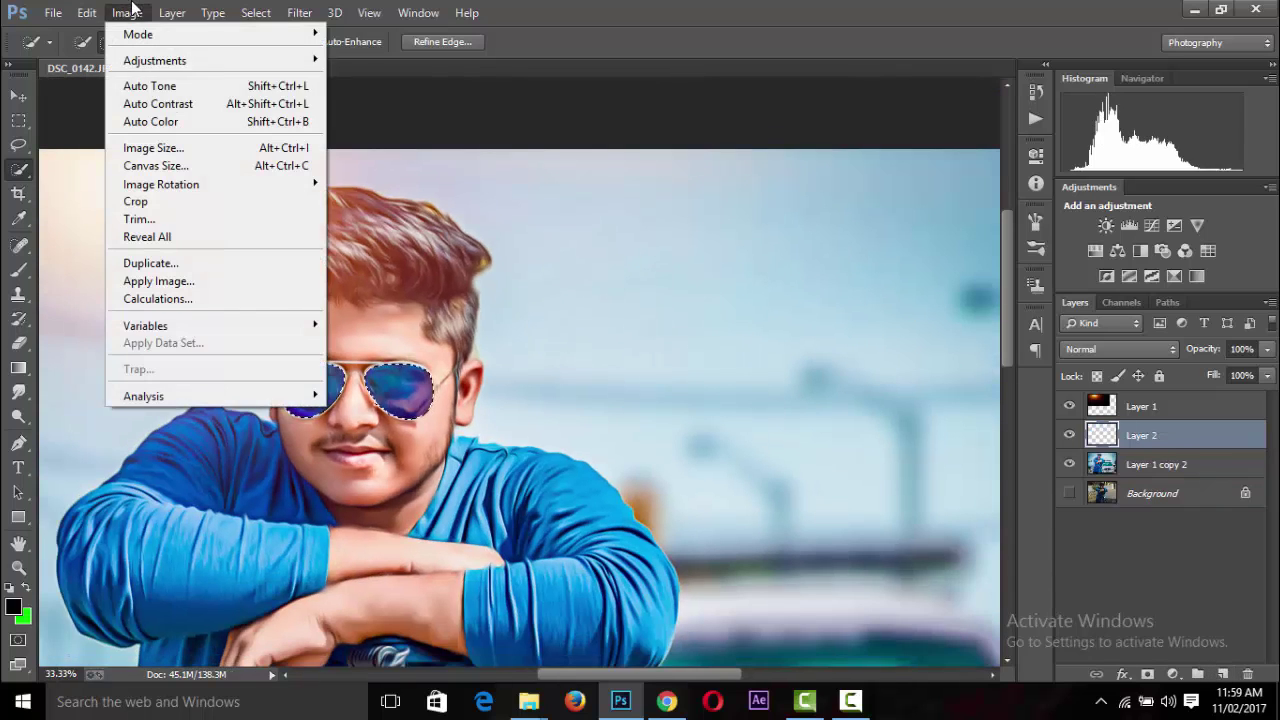
mouse_move(155, 60)
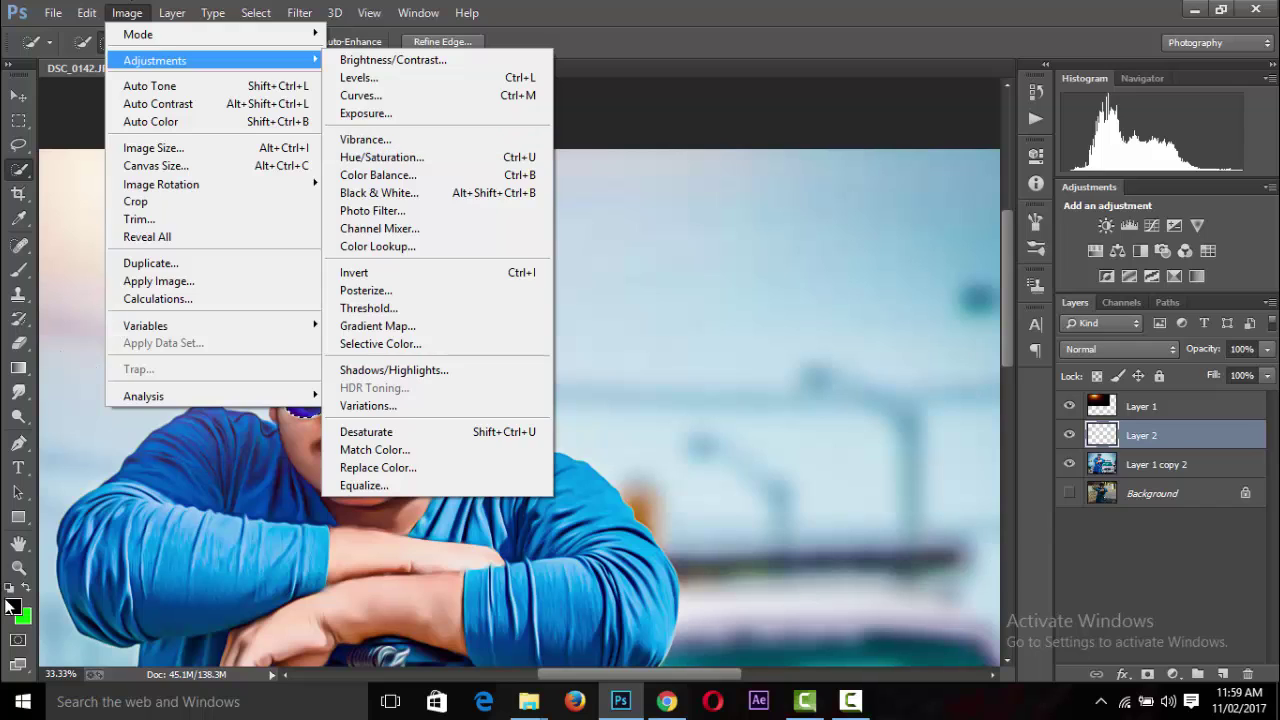
click(12, 605)
text(ff0000)
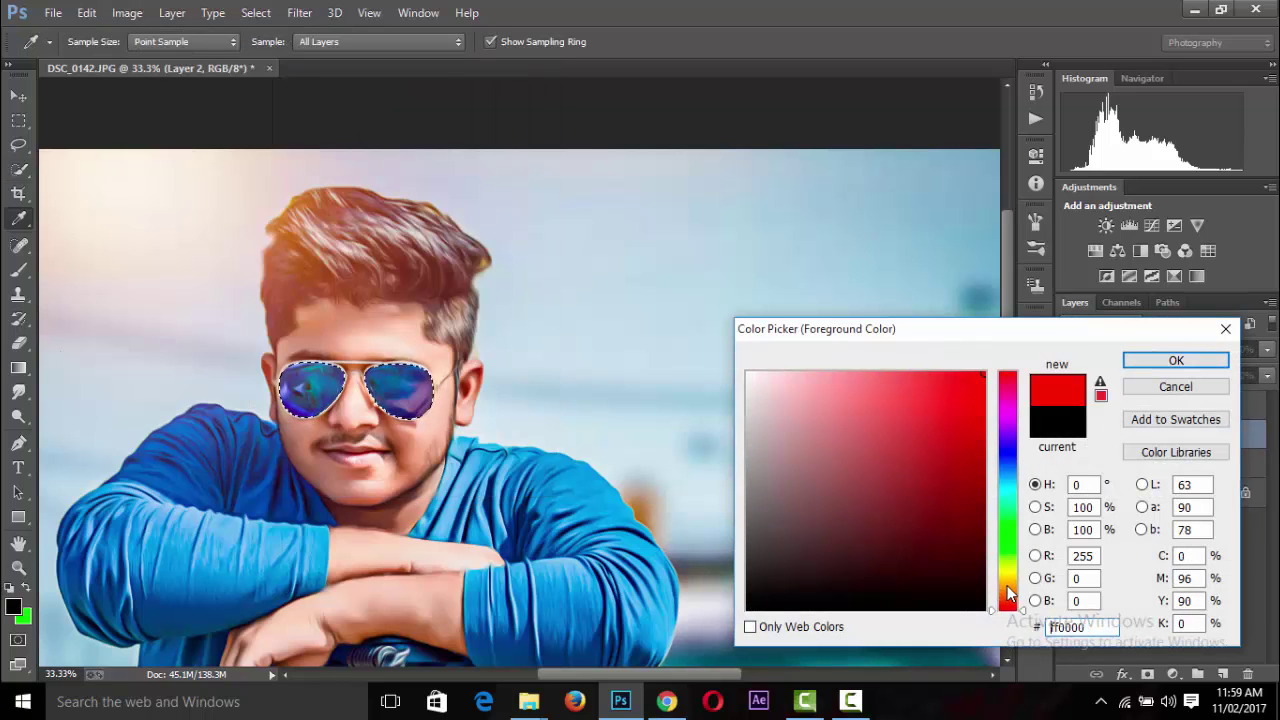
text(fff000)
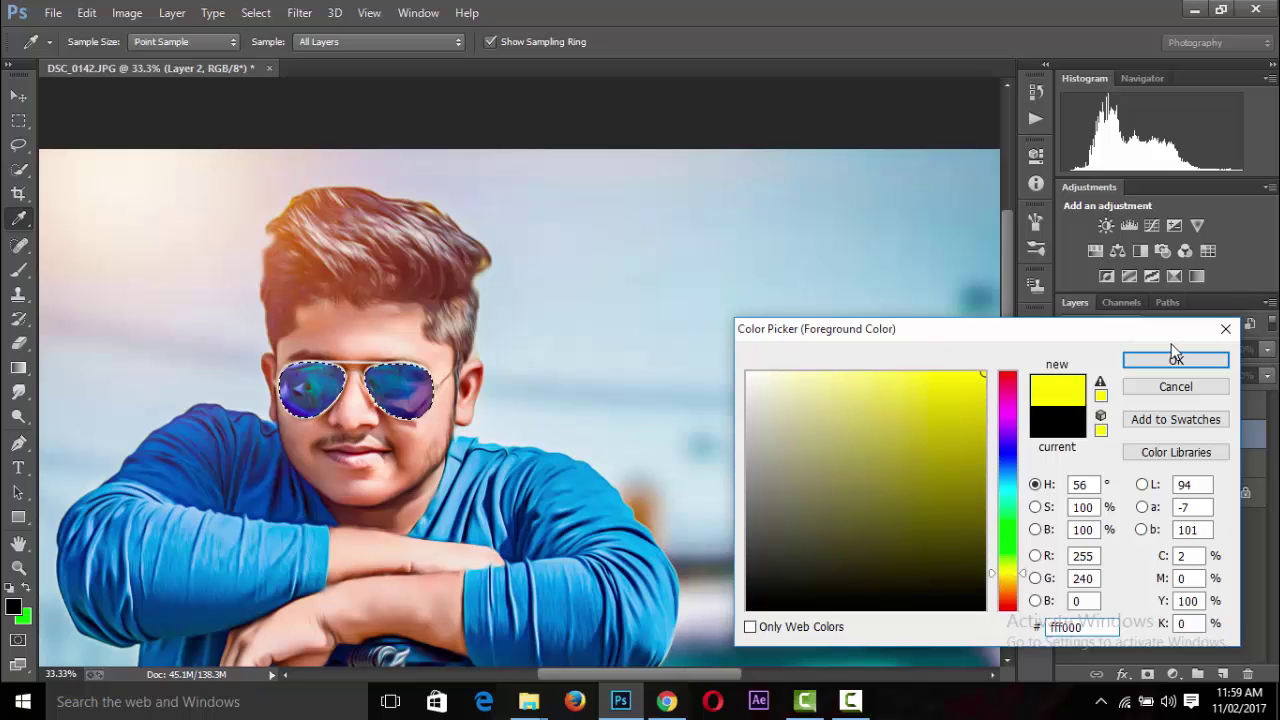
click(1175, 358)
Paint the selected lenses with a 244 px, 0% hardness soft brush.
click(22, 268)
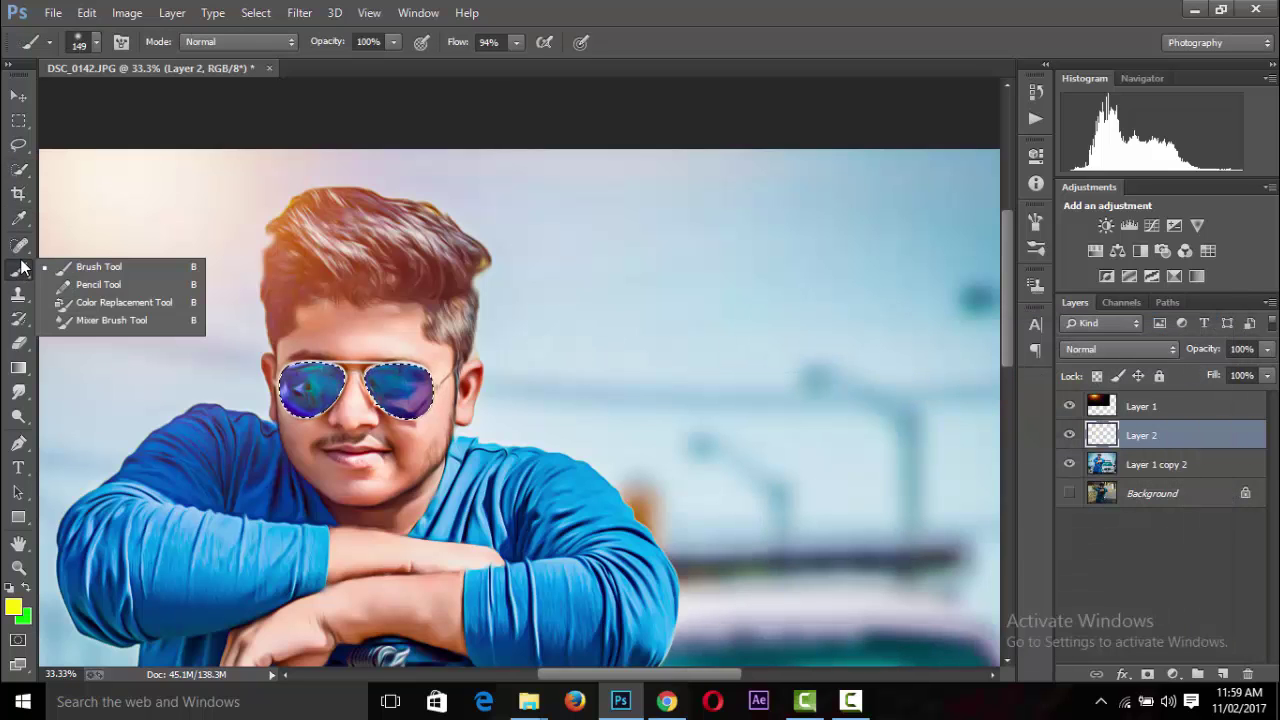
click(95, 41)
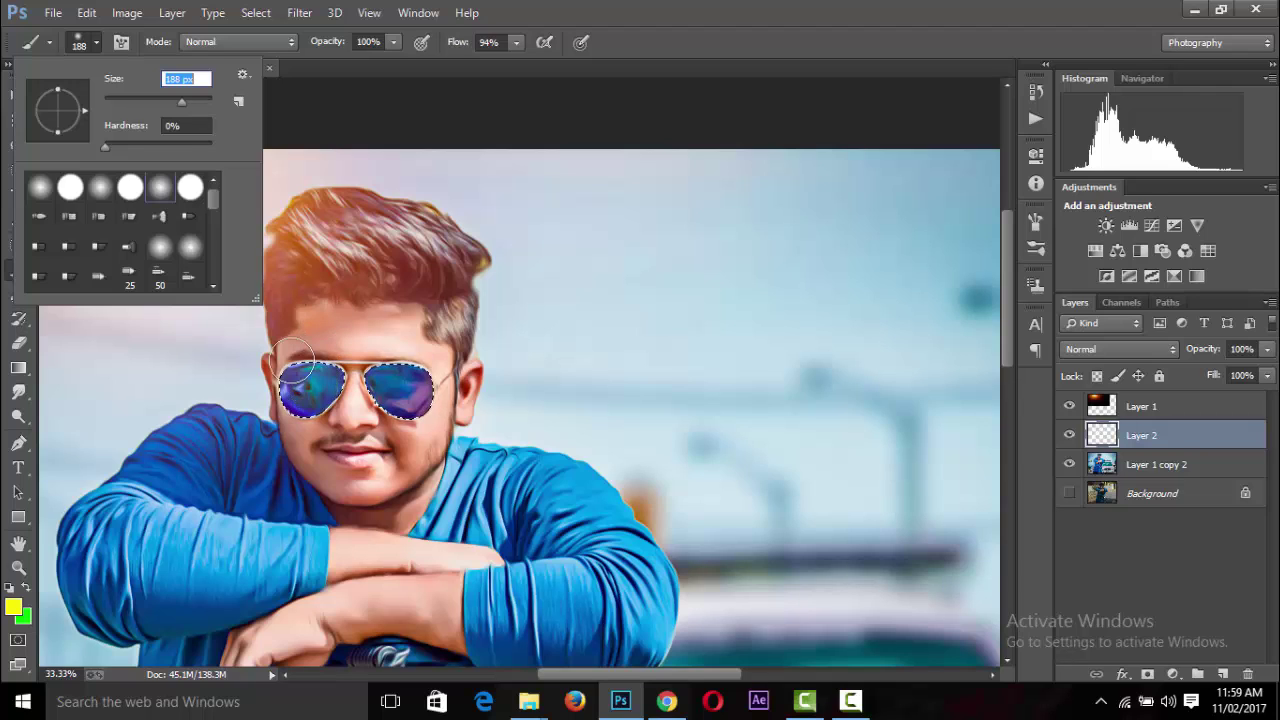
click(187, 96)
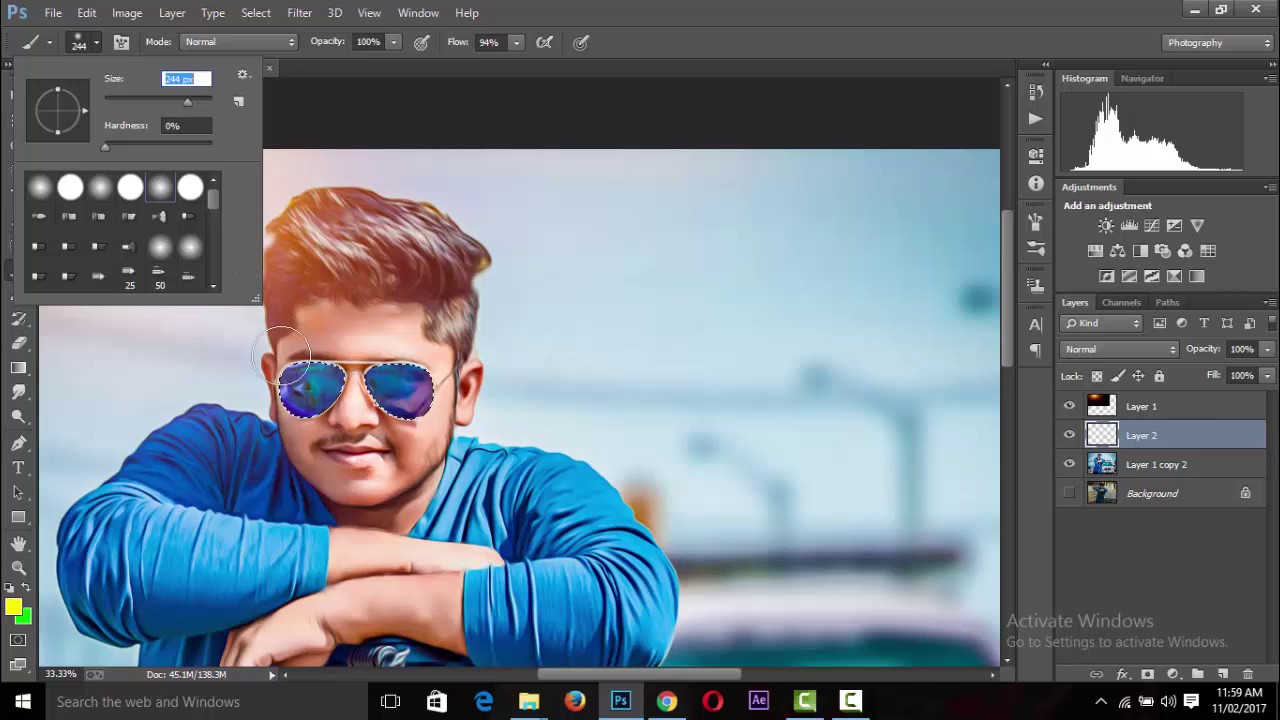
click(310, 388)
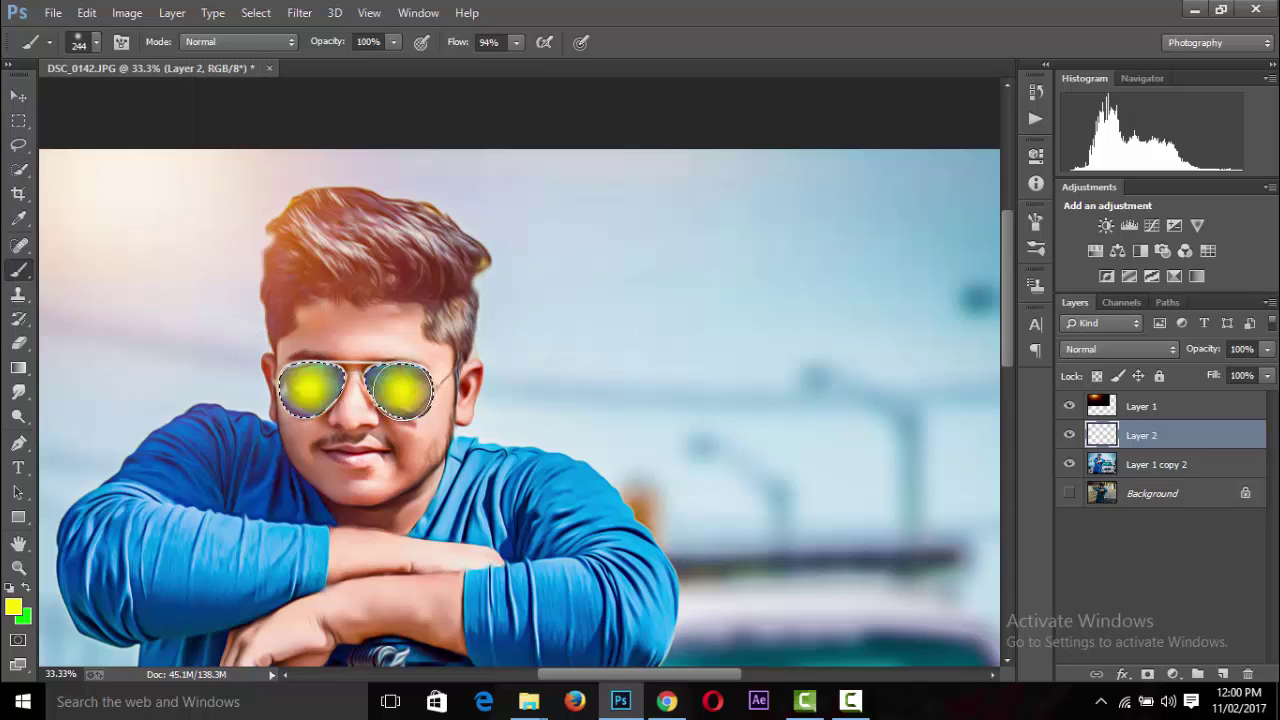
key(ctrl+minus)
key(ctrl+minus)
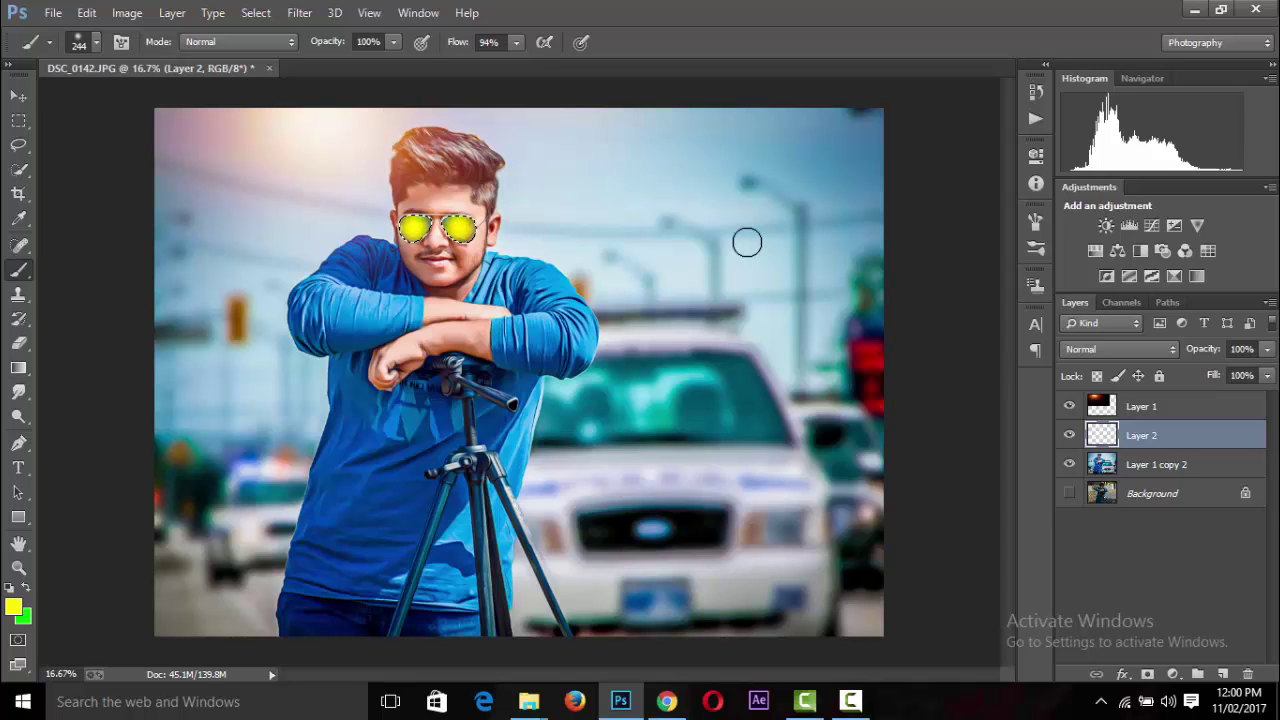
Try Screen and Lighten blending on the yellow layer, settling back on Normal.
click(1117, 349)
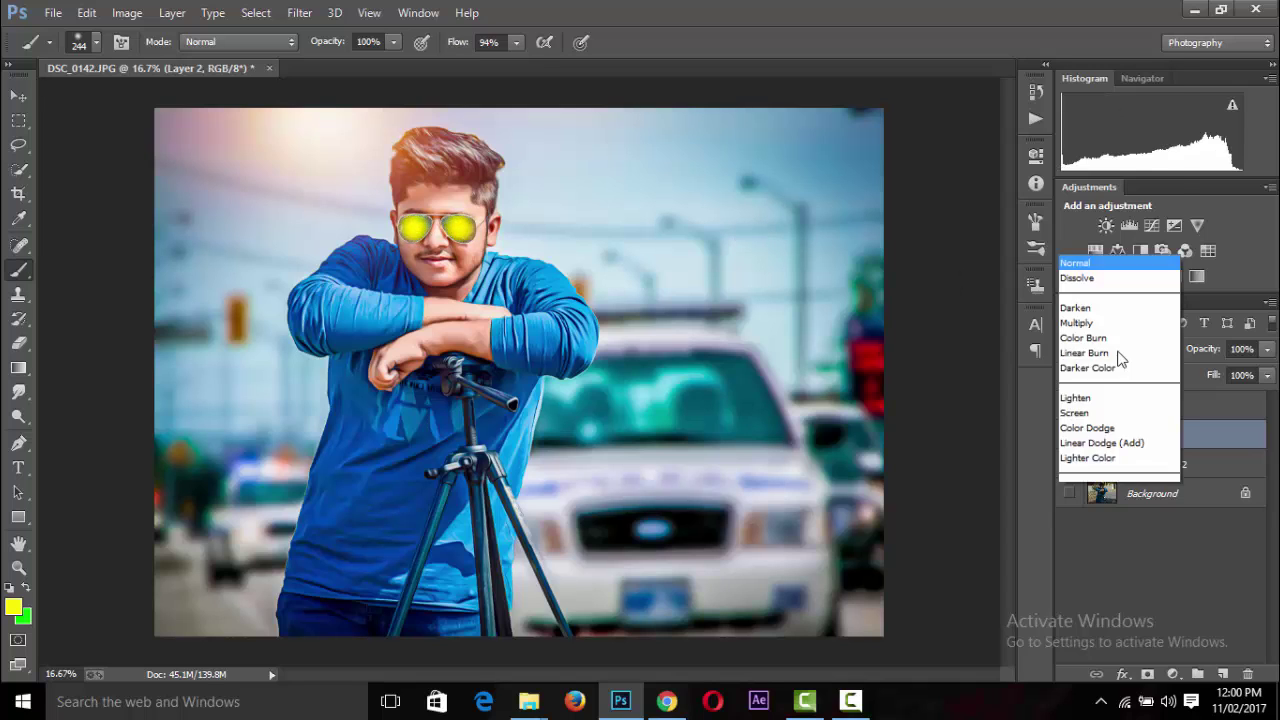
click(1138, 160)
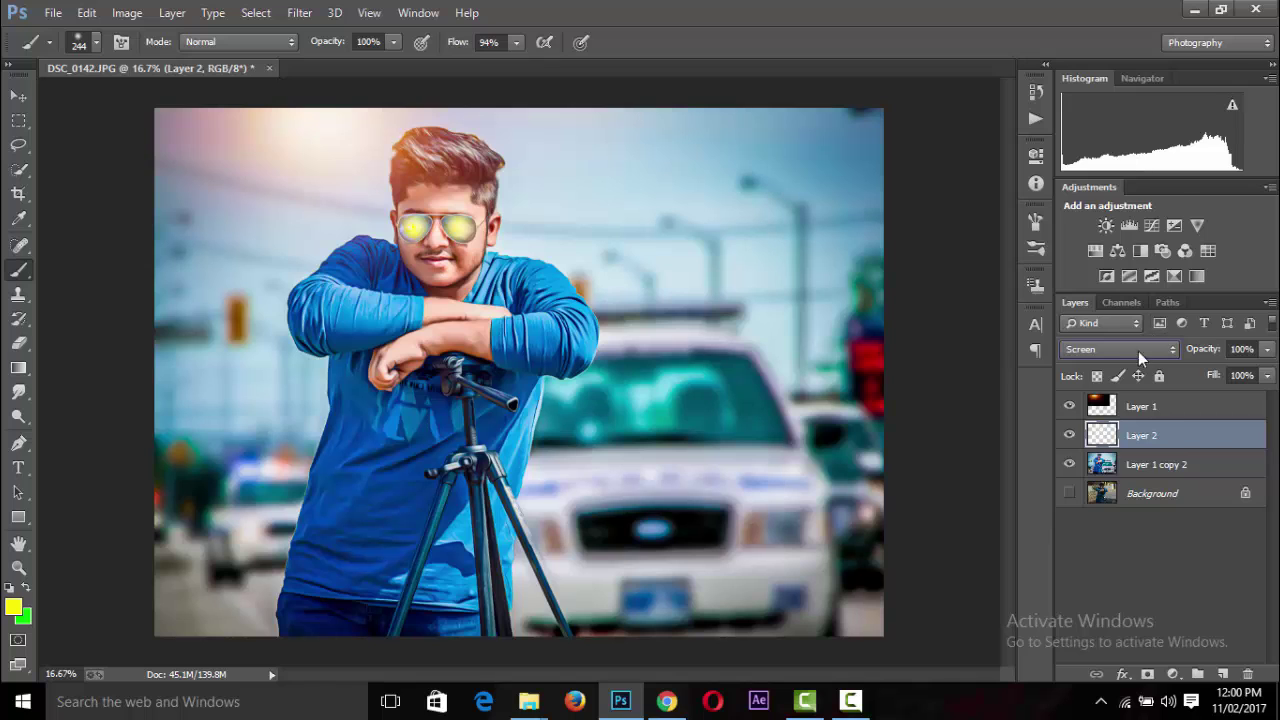
click(1138, 352)
click(1115, 145)
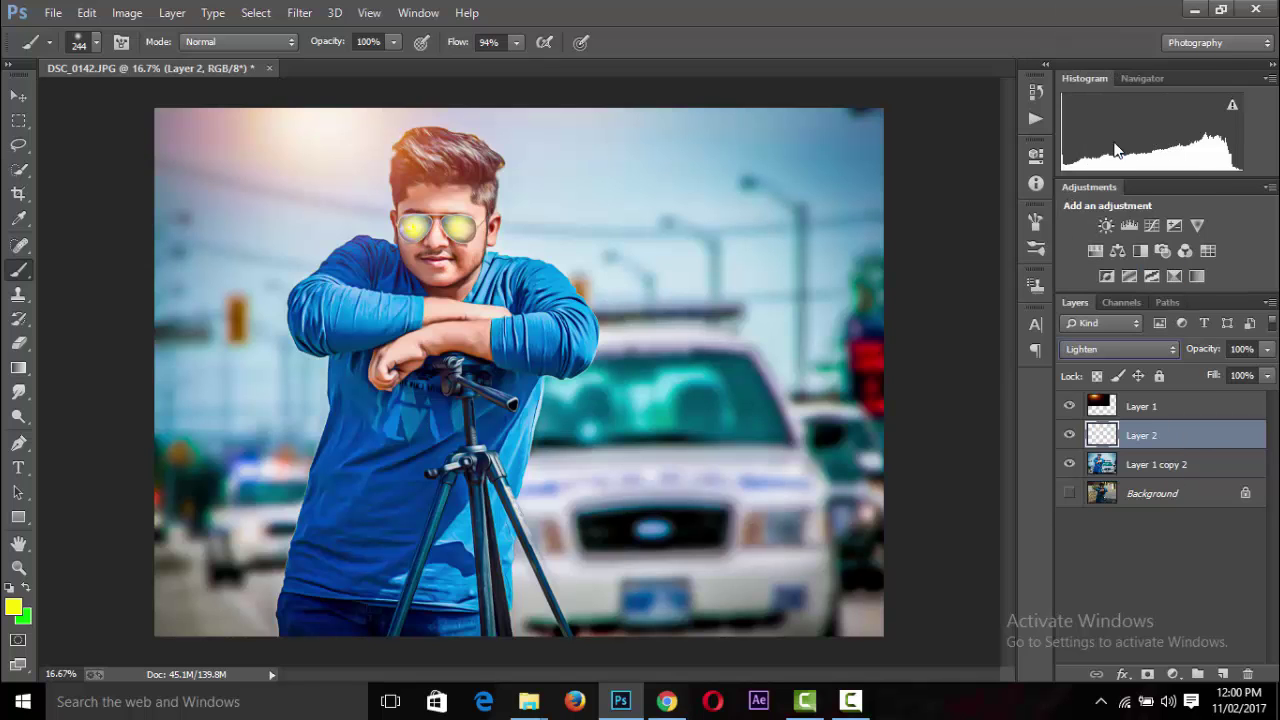
click(1096, 347)
click(1088, 11)
key(ctrl+minus)
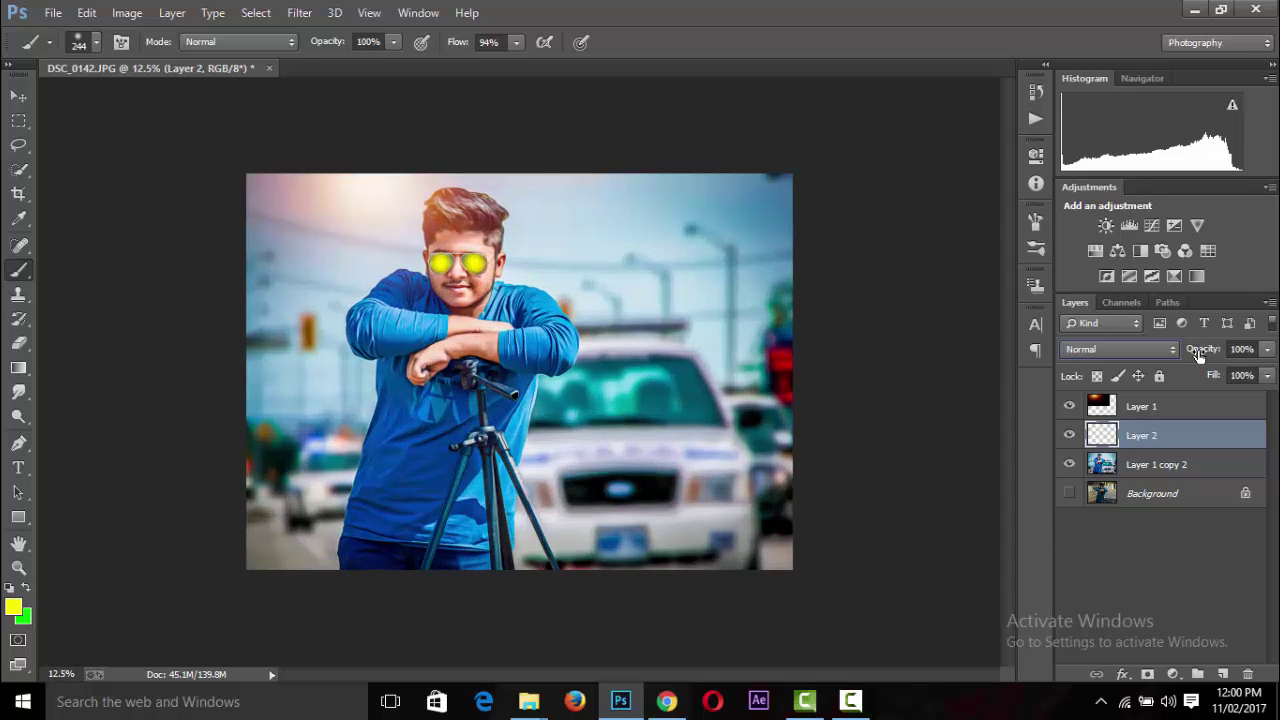
Lower Layer 2 to 98% opacity and 89% fill, then select Layer 1 copy 2.
drag(1198, 356, 1199, 382)
key(ctrl+minus)
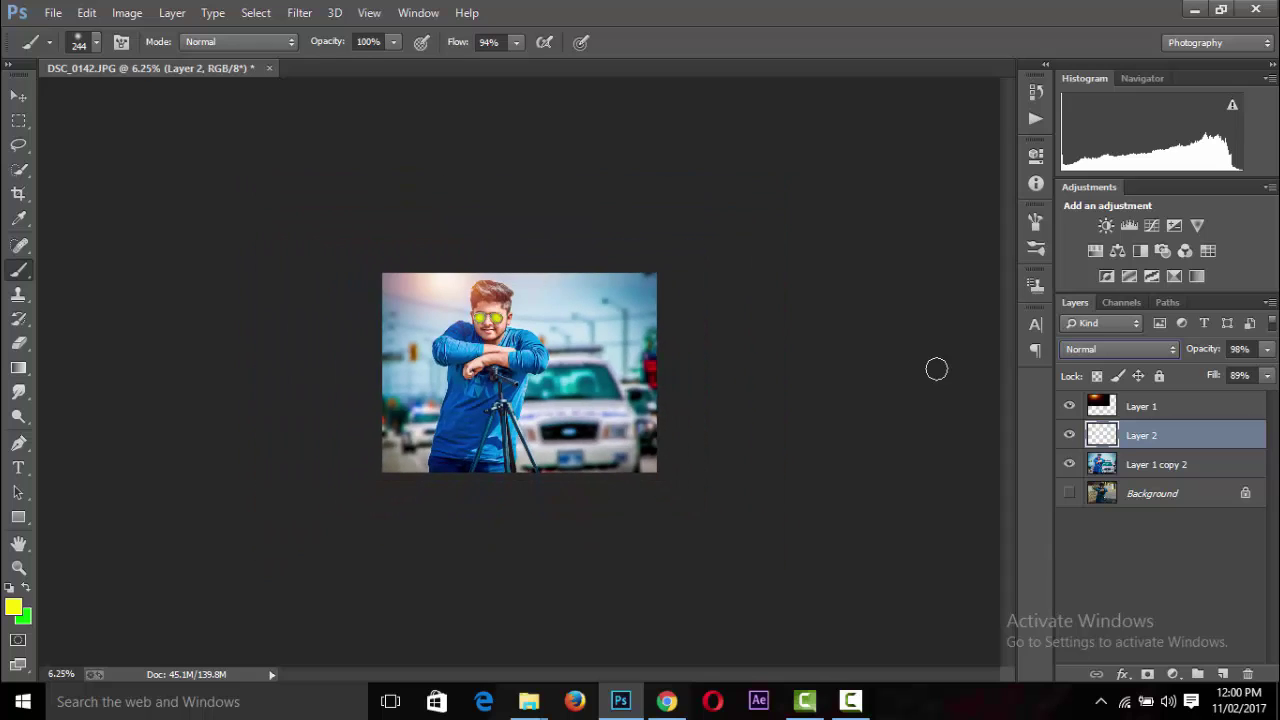
key(ctrl+plus)
key(ctrl+plus)
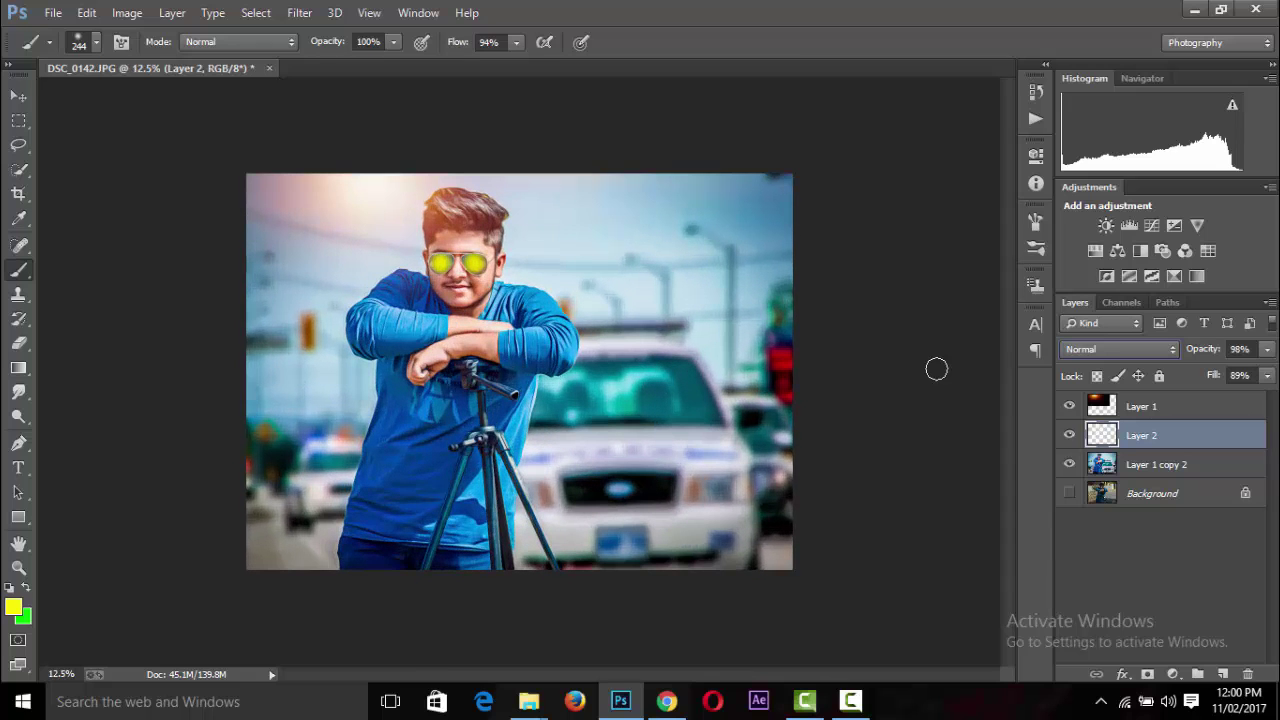
key(ctrl+minus)
key(ctrl+plus)
key(ctrl+plus)
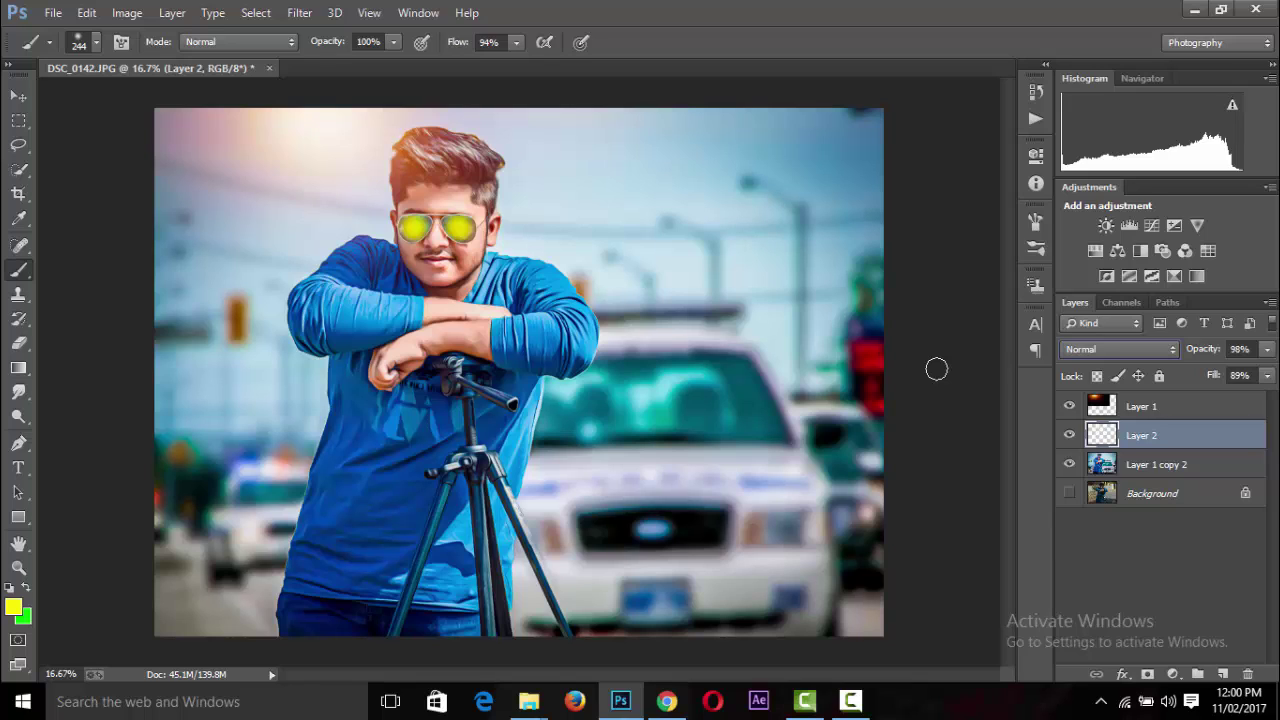
click(1168, 470)
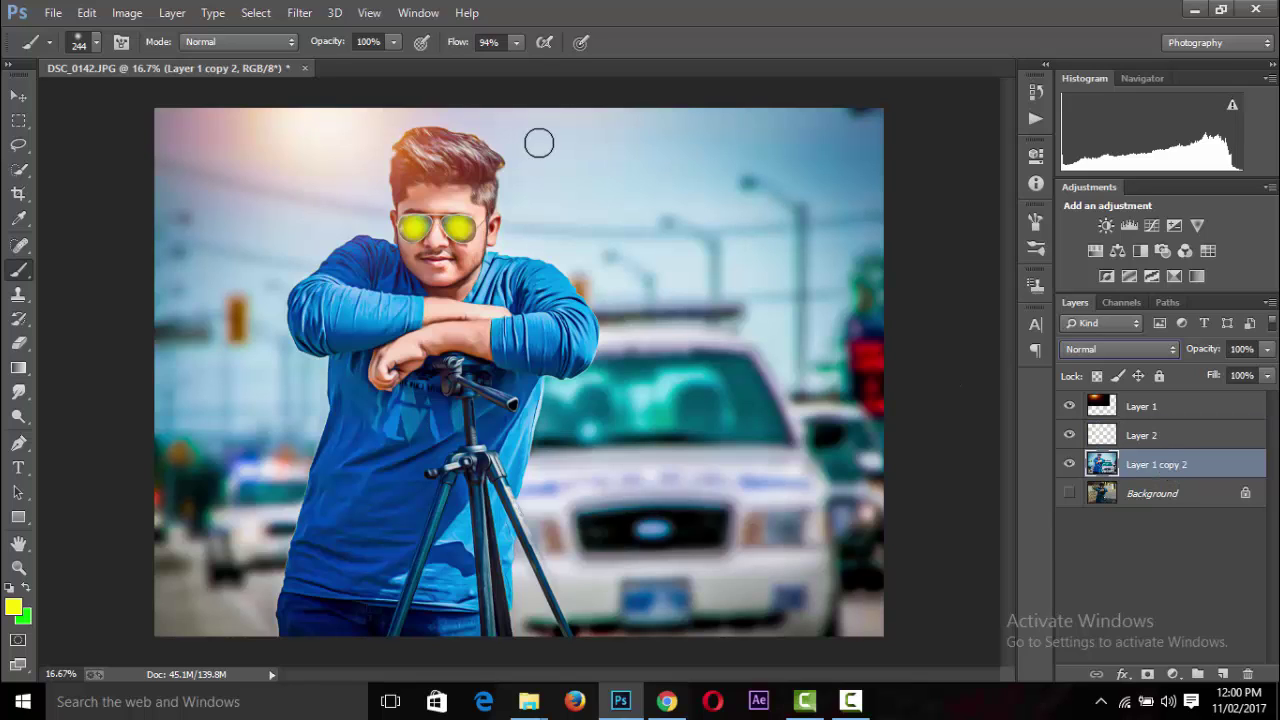
Merge Layer 1, Layer 2 and Layer 1 copy 2 into a single Layer 1.
ctrl+click(1158, 433)
ctrl+click(1160, 410)
right_click(1160, 410)
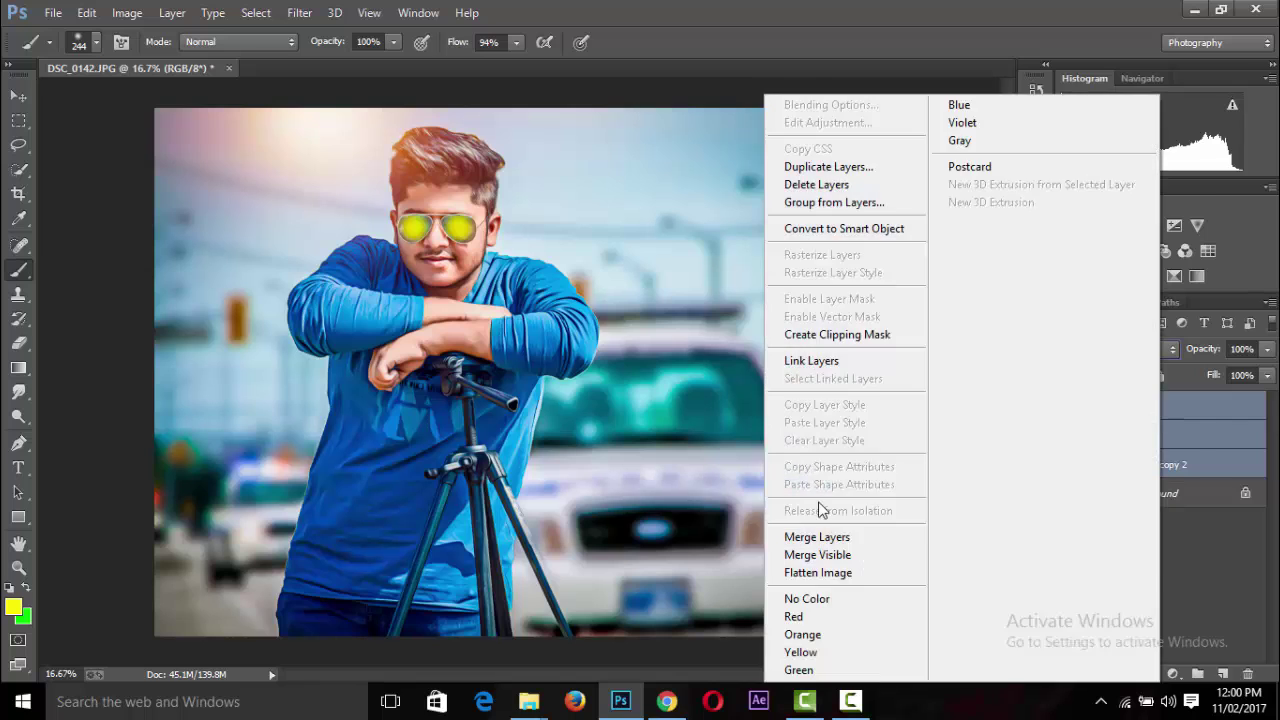
click(817, 538)
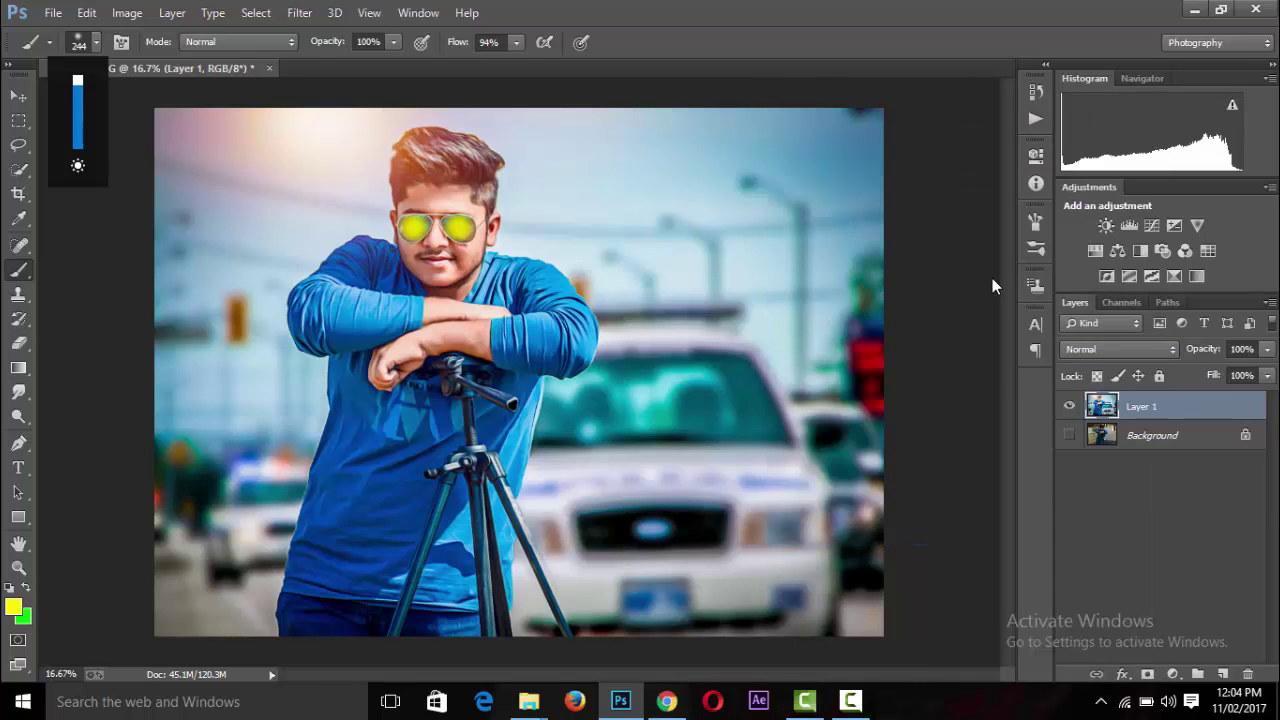
key(ctrl+minus)
key(ctrl+minus)
key(ctrl+minus)
key(ctrl+minus)
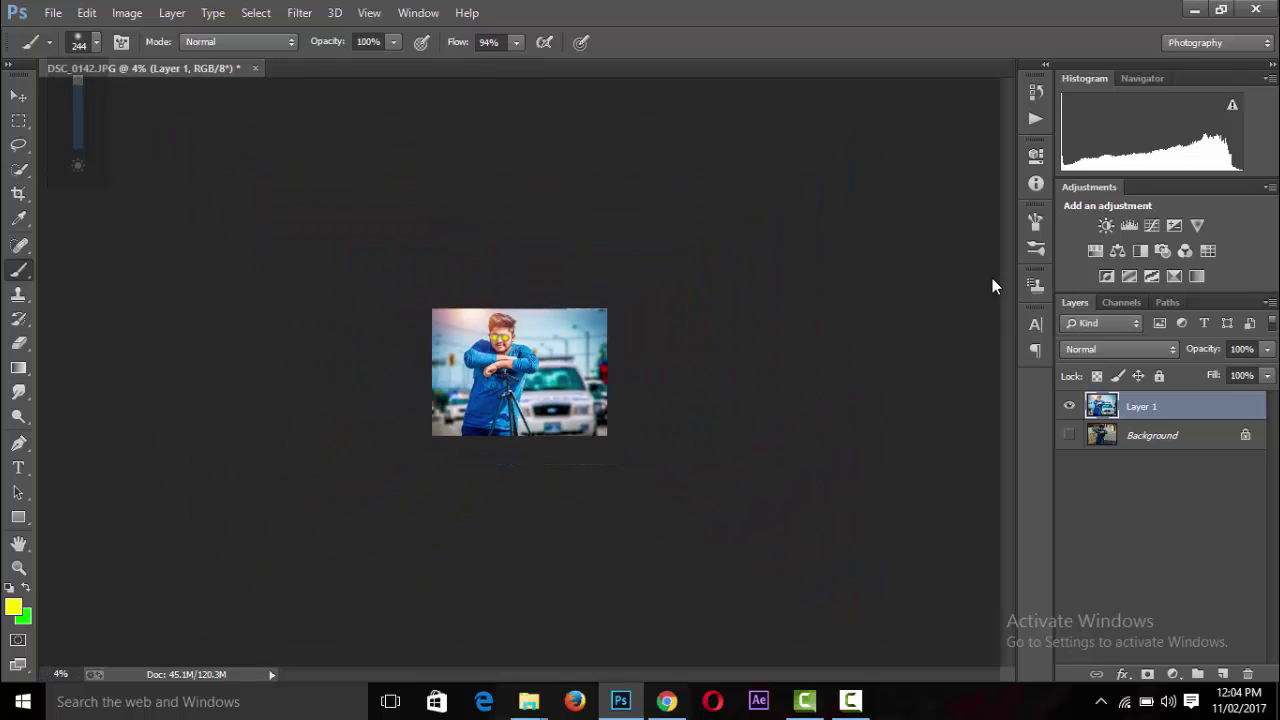
key(ctrl+plus)
key(ctrl+plus)
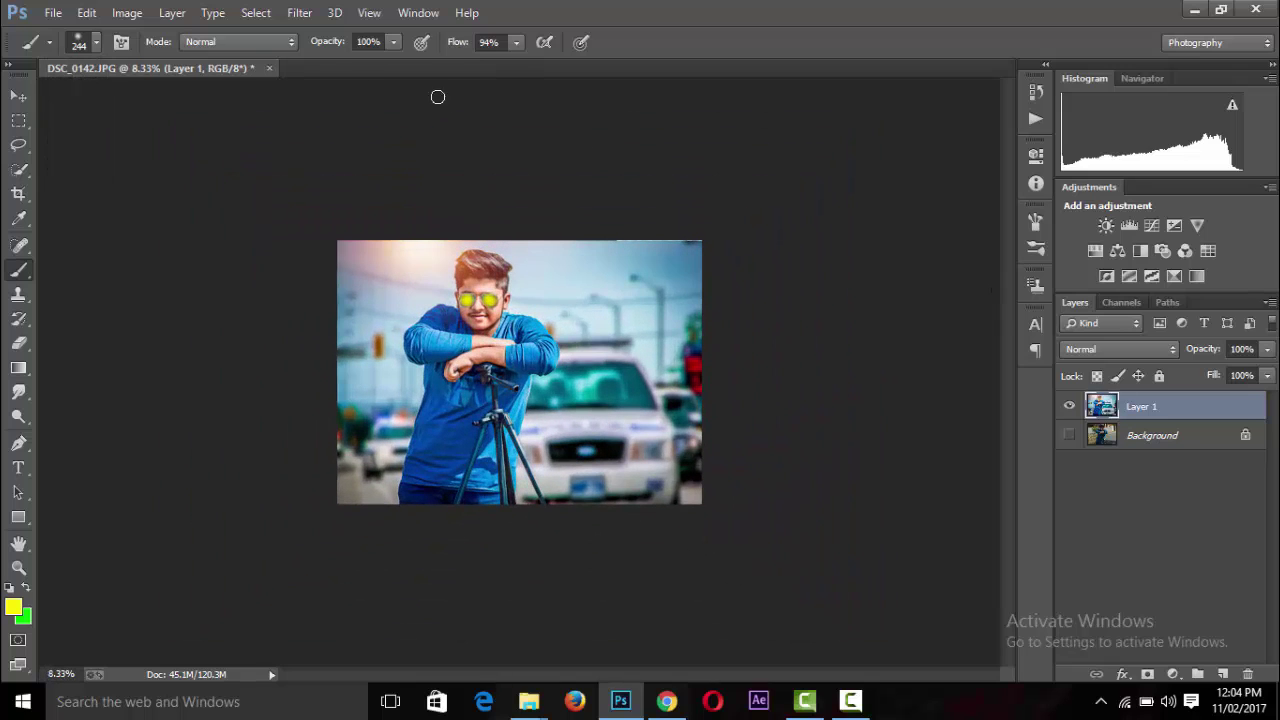
key(ctrl+plus)
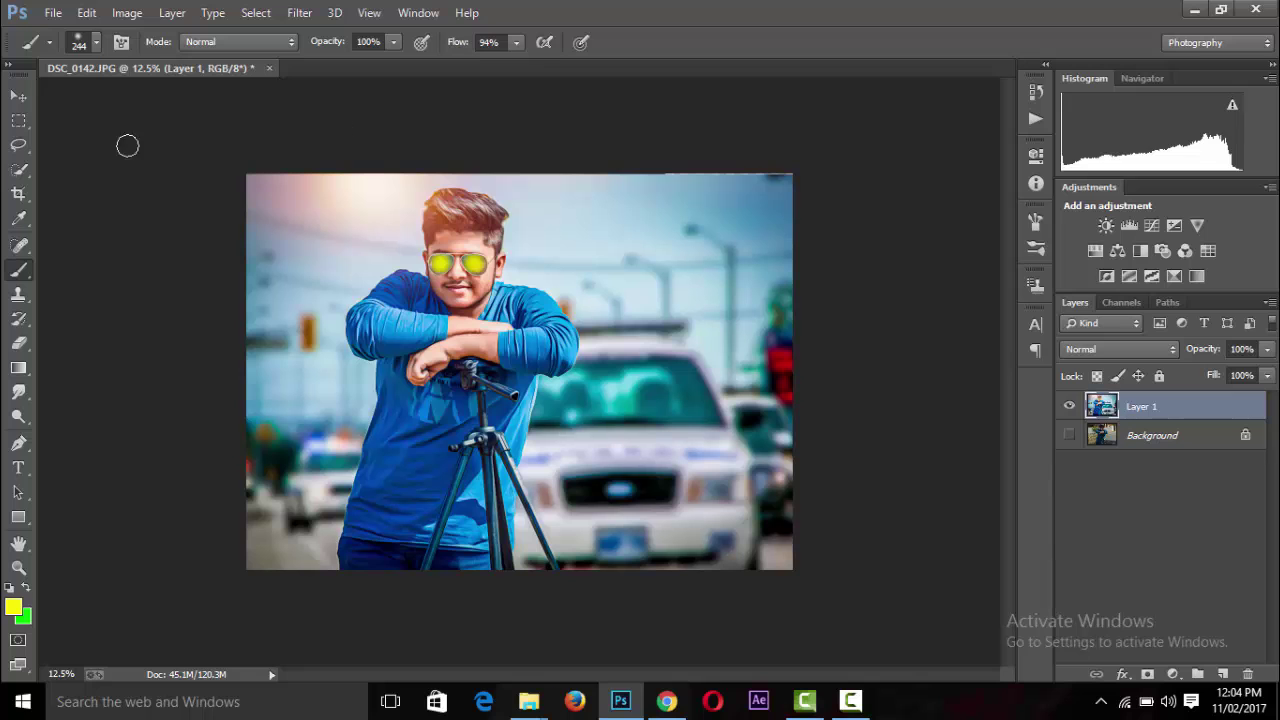
Crop the image, discarding pixels beyond its edges.
click(18, 193)
click(100, 186)
key(ctrl+plus)
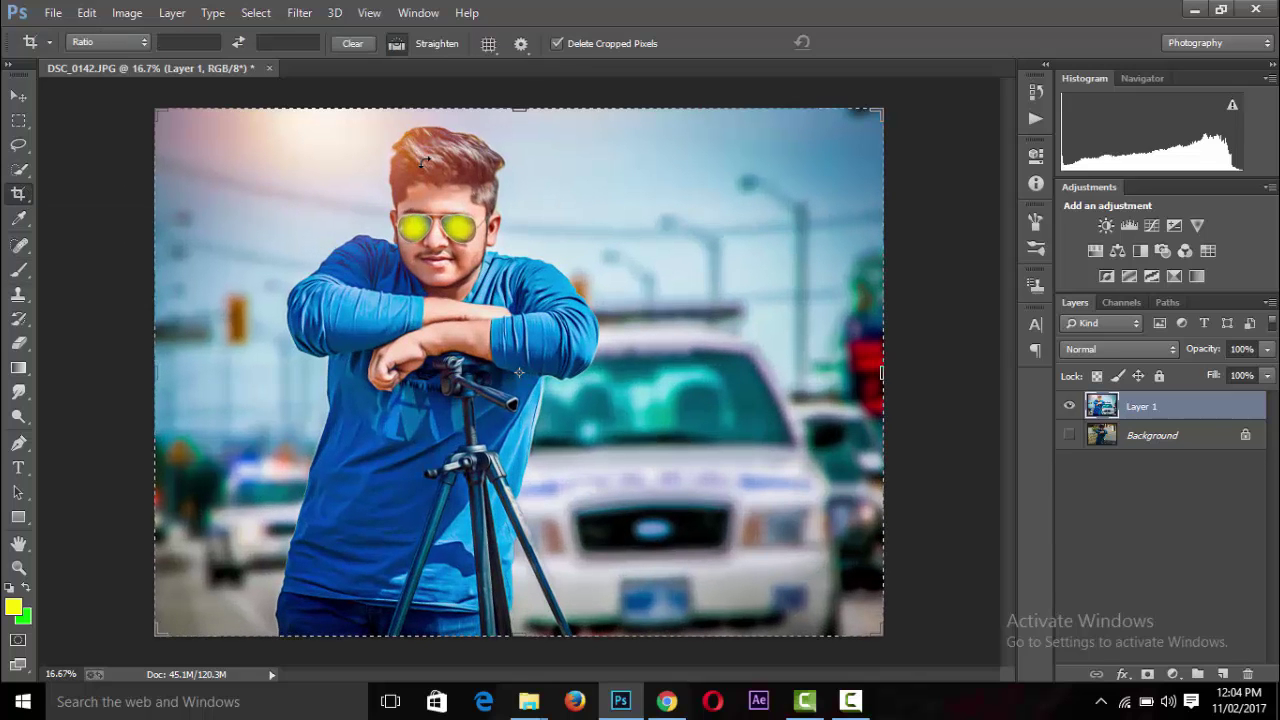
key(ctrl+plus)
drag(1007, 319, 1014, 220)
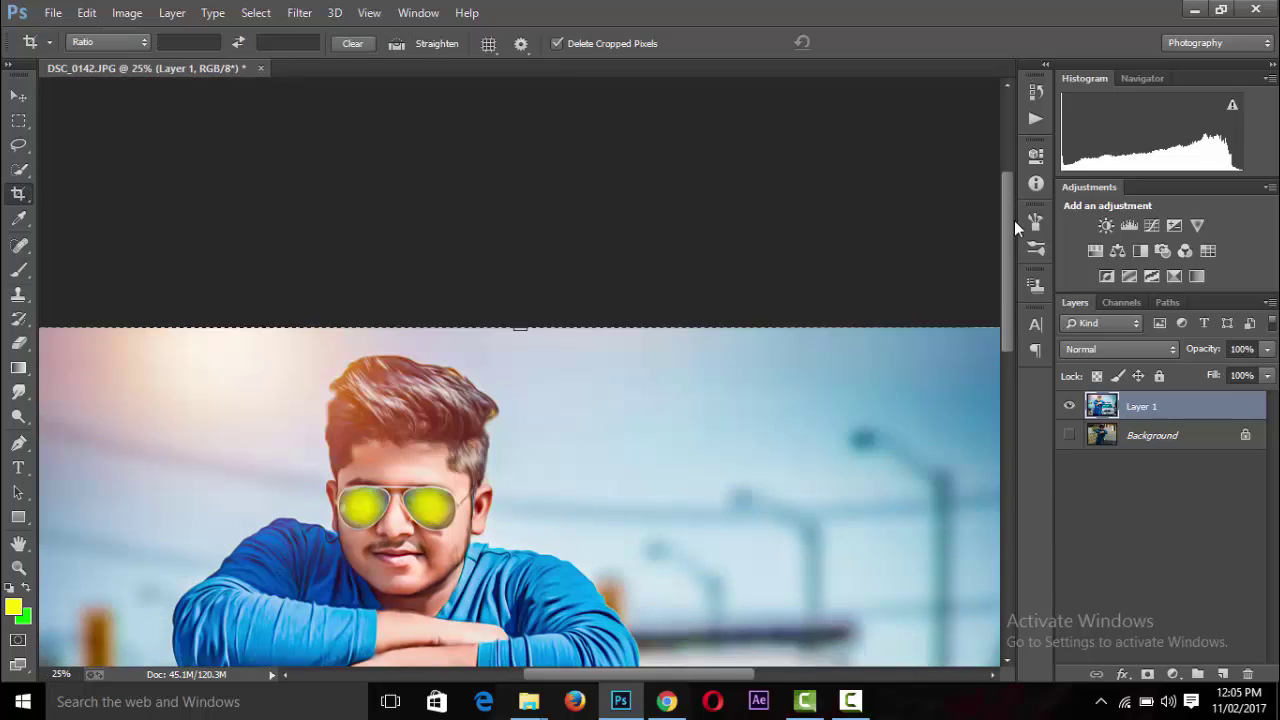
drag(521, 328, 521, 331)
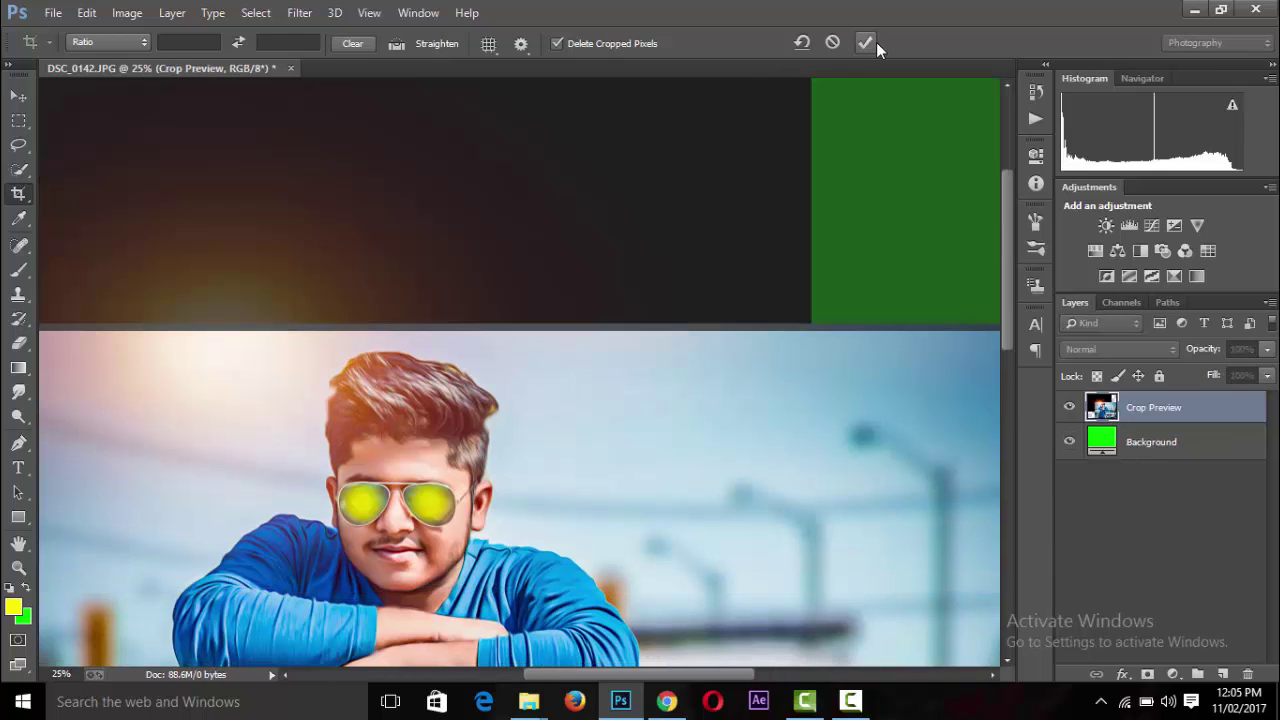
click(876, 42)
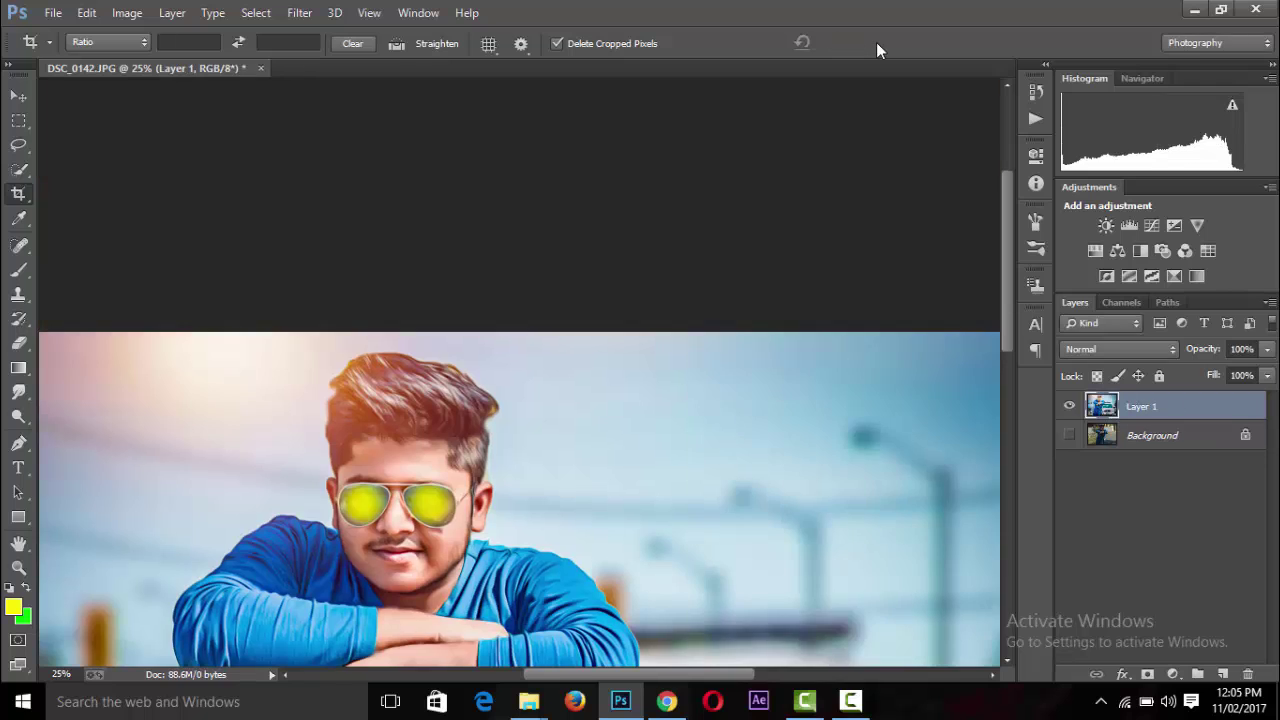
key(ctrl+minus)
key(ctrl+minus)
key(ctrl+minus)
key(ctrl+minus)
key(ctrl+plus)
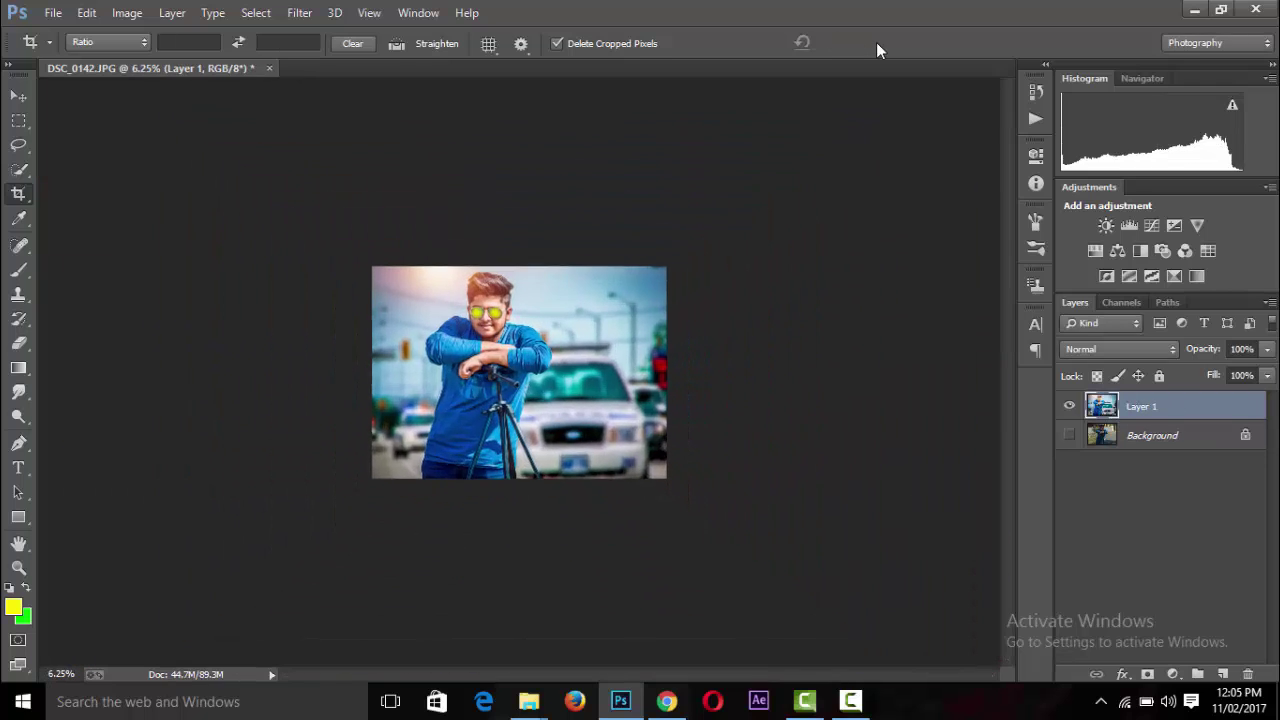
Open Camera Raw on Layer 1, reset to defaults and lower exposure to -0.05.
click(300, 12)
click(340, 122)
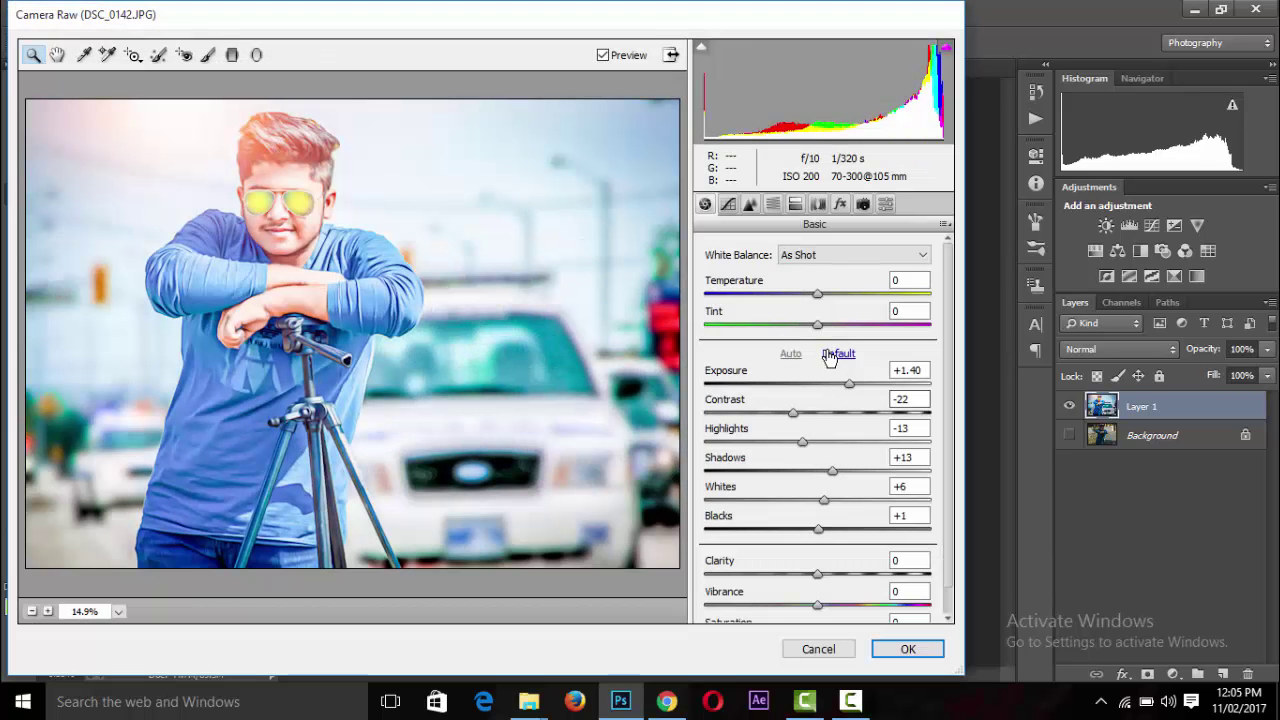
click(836, 354)
drag(817, 385, 818, 386)
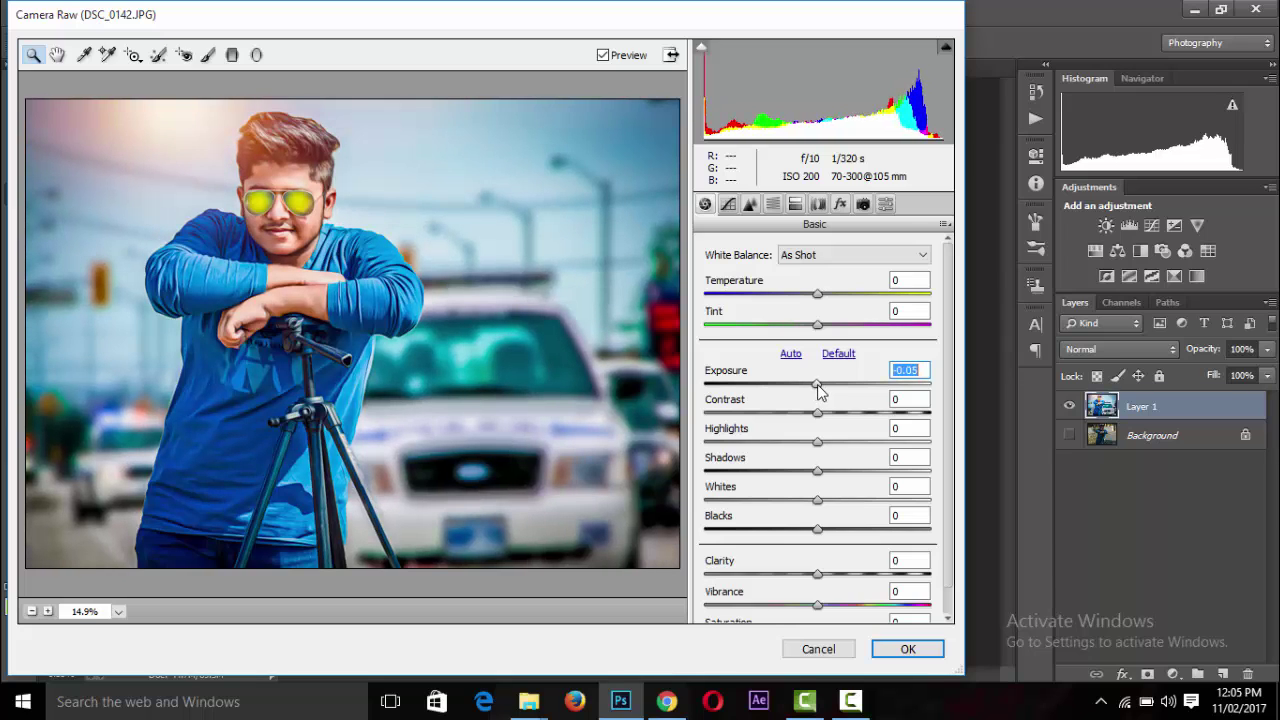
alt+click(609, 386)
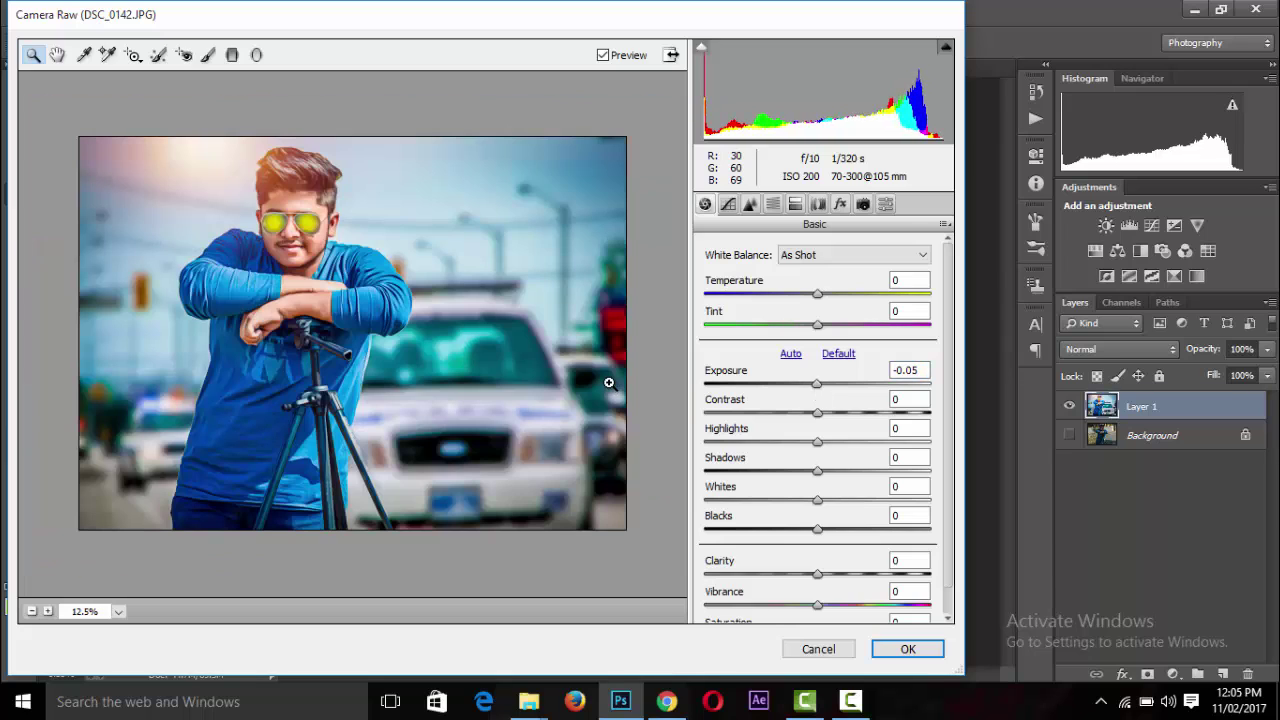
Paint an Adjustment Brush exposure lift over the face around the glasses.
click(208, 55)
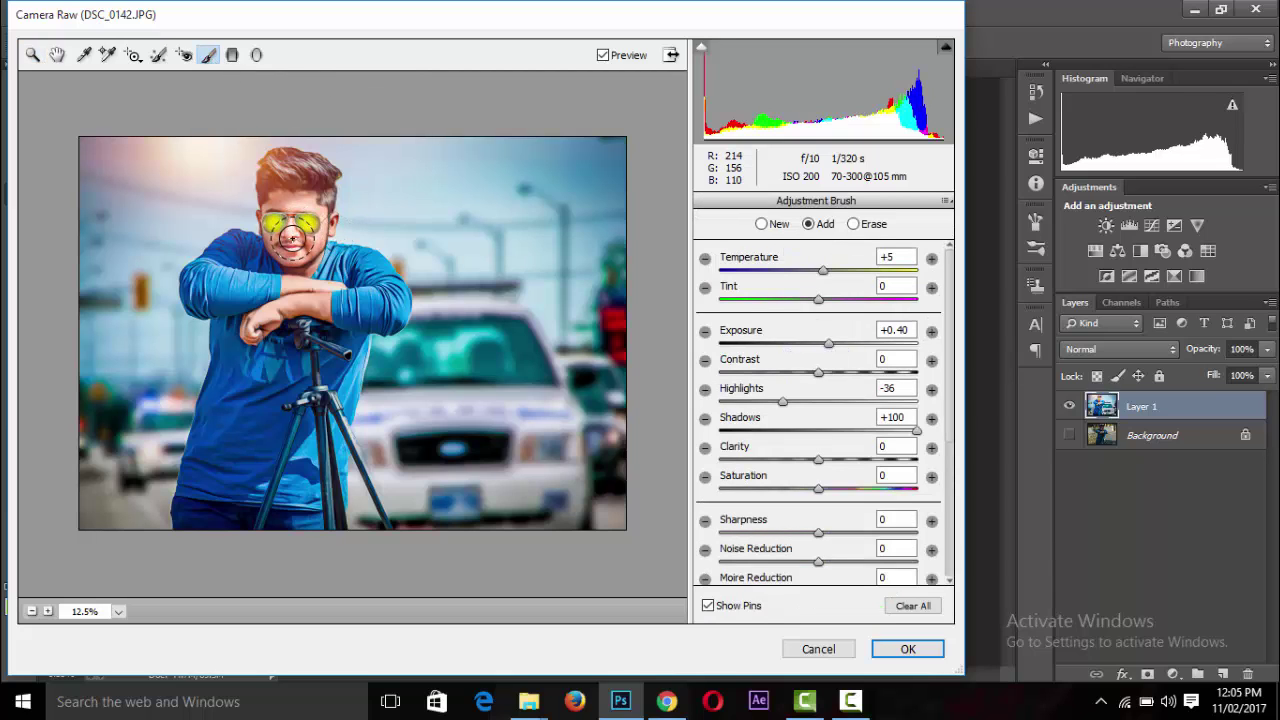
drag(290, 237, 301, 200)
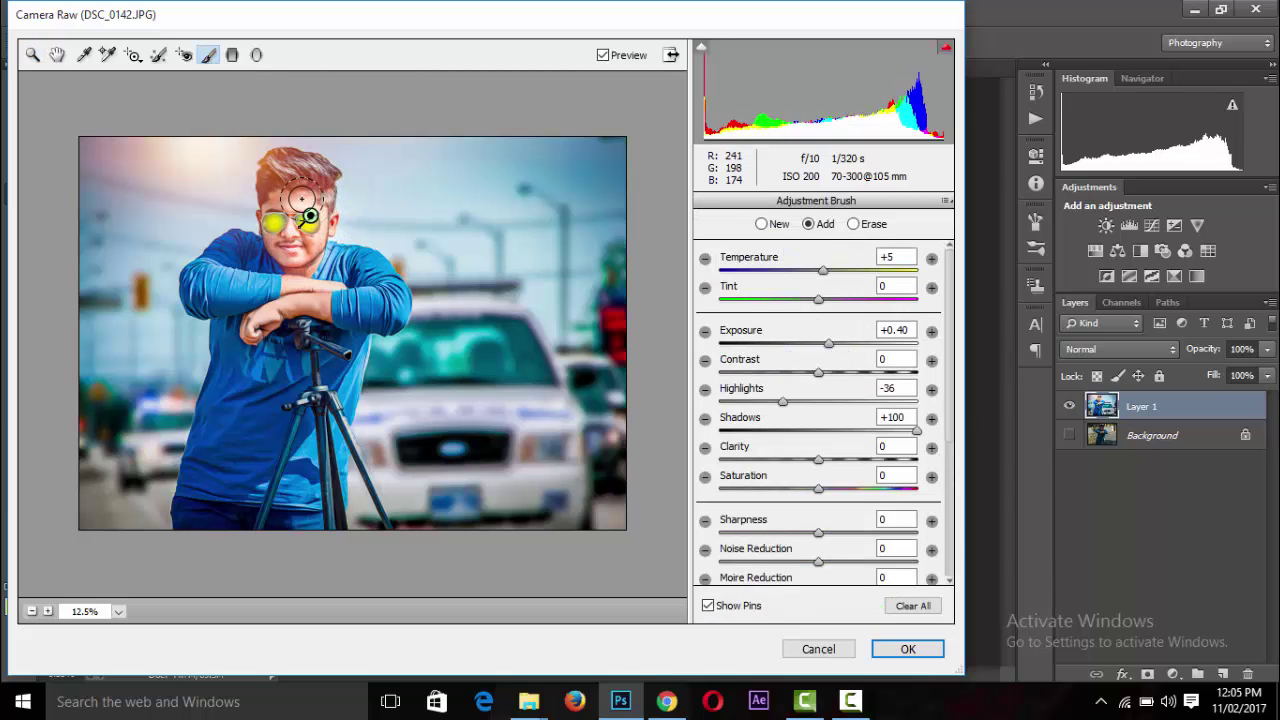
key(ctrl+alt+z)
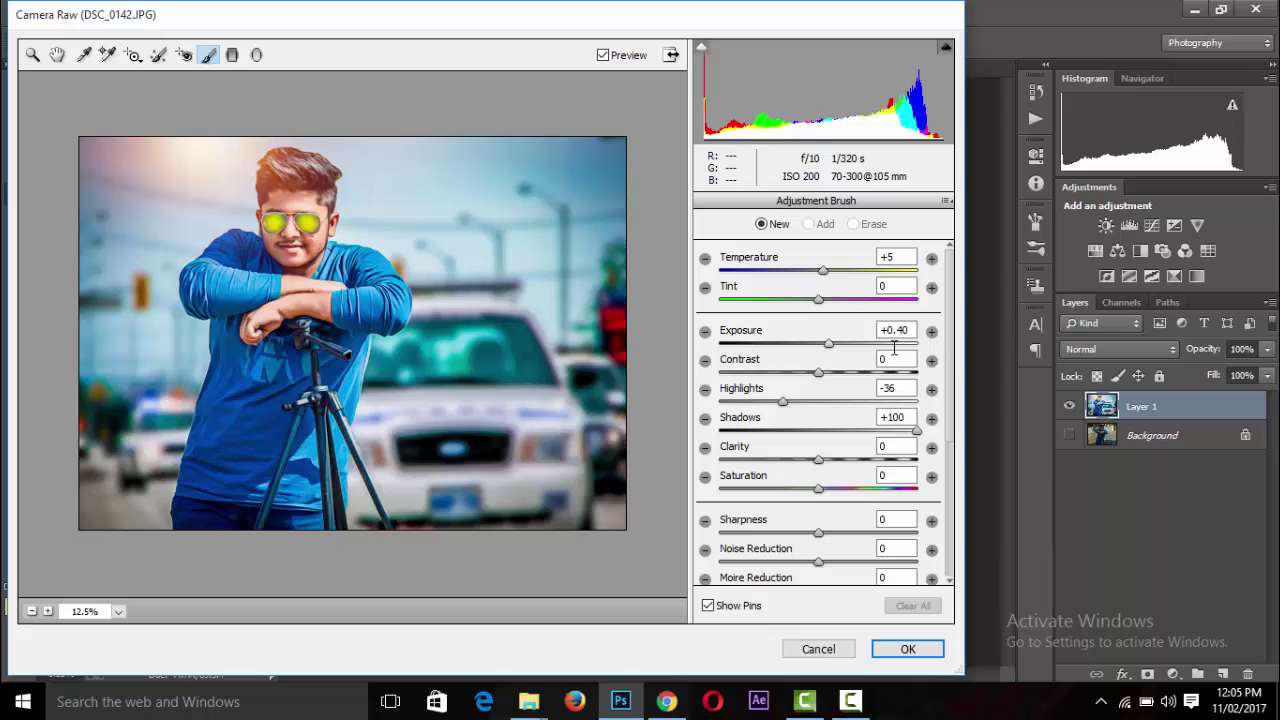
click(830, 345)
mouse_move(313, 274)
mouse_down()
mouse_move(283, 234)
mouse_move(316, 295)
mouse_up()
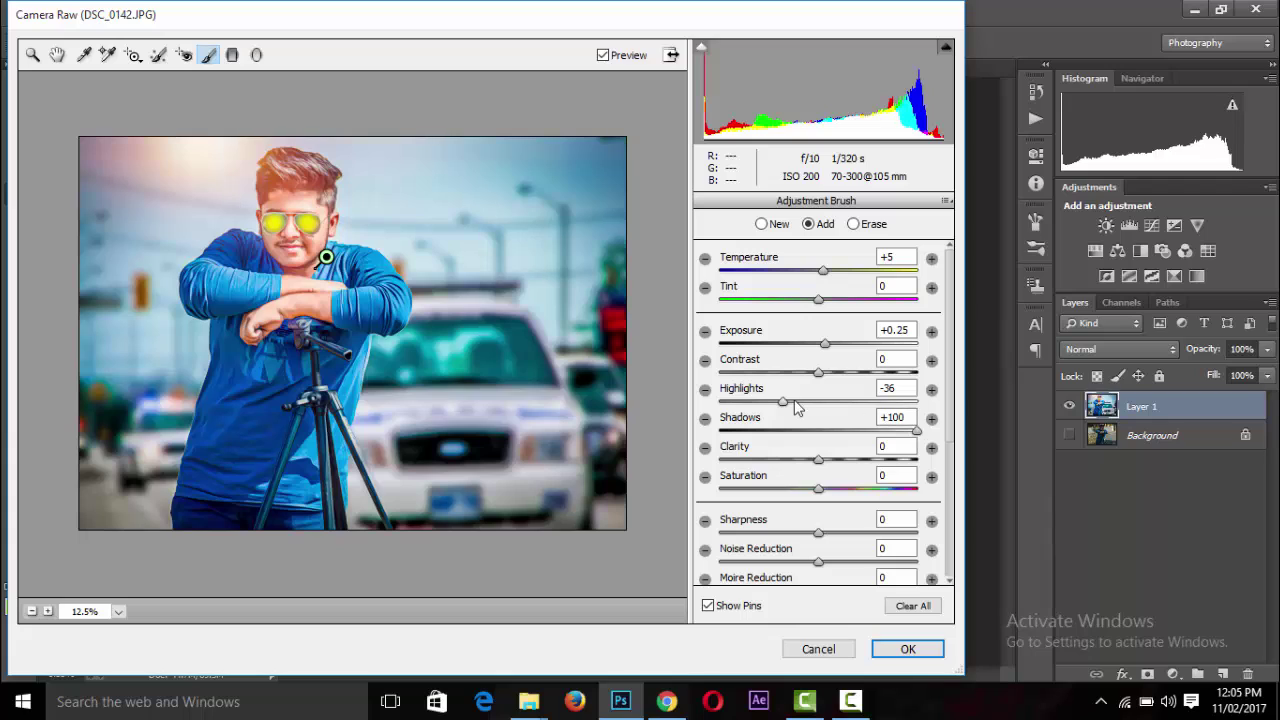
drag(826, 342, 819, 343)
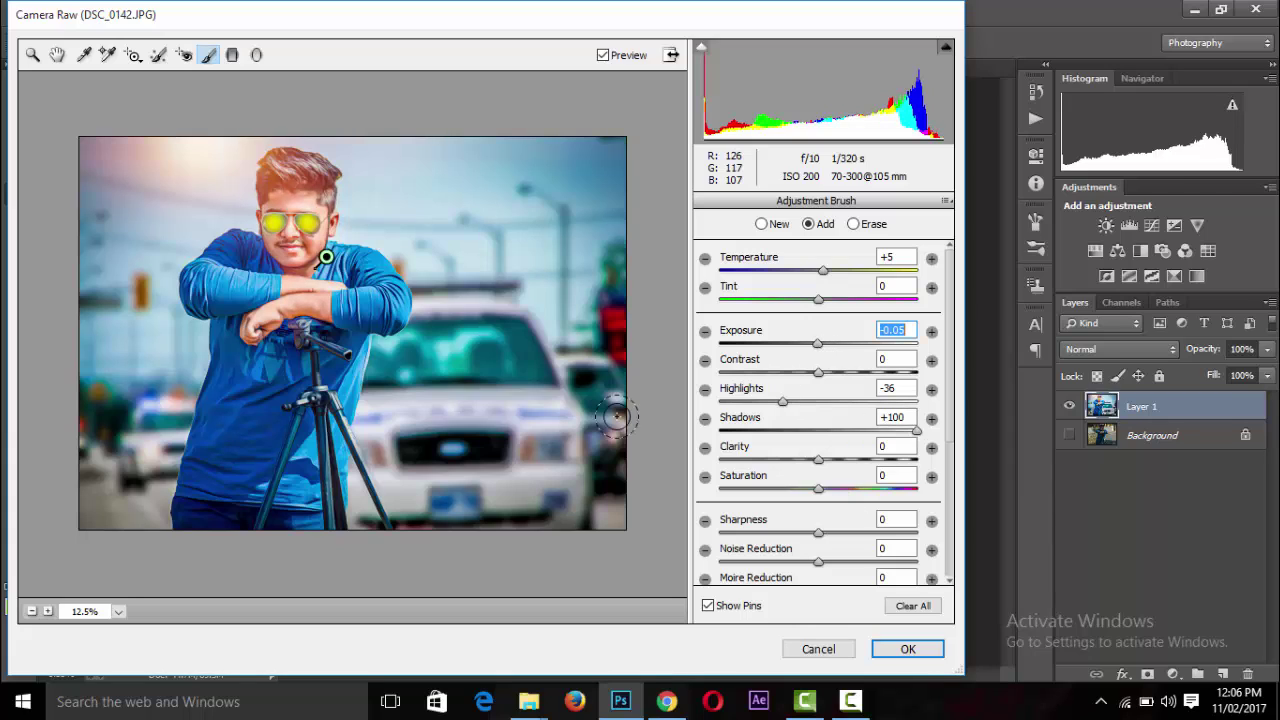
key(ctrl+minus)
key(ctrl+plus)
key(h)
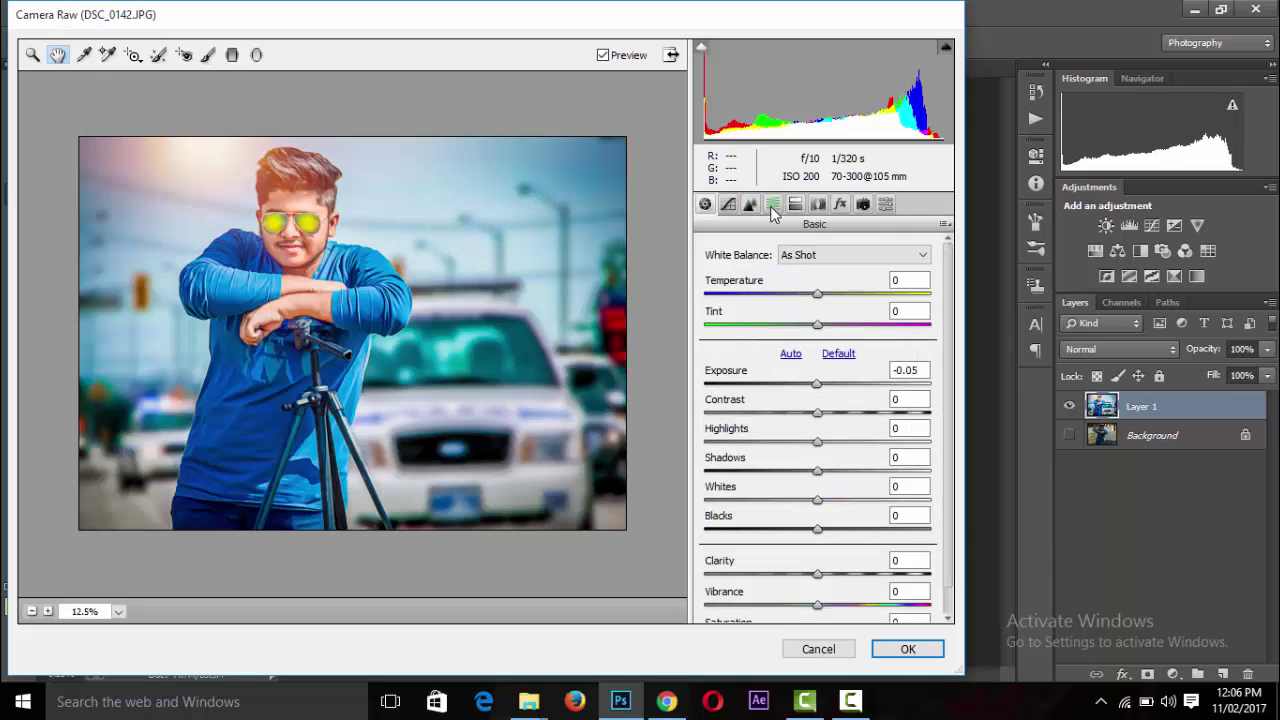
Set HSL Oranges saturation to -21 and apply the Camera Raw filter.
click(773, 204)
drag(822, 370, 802, 372)
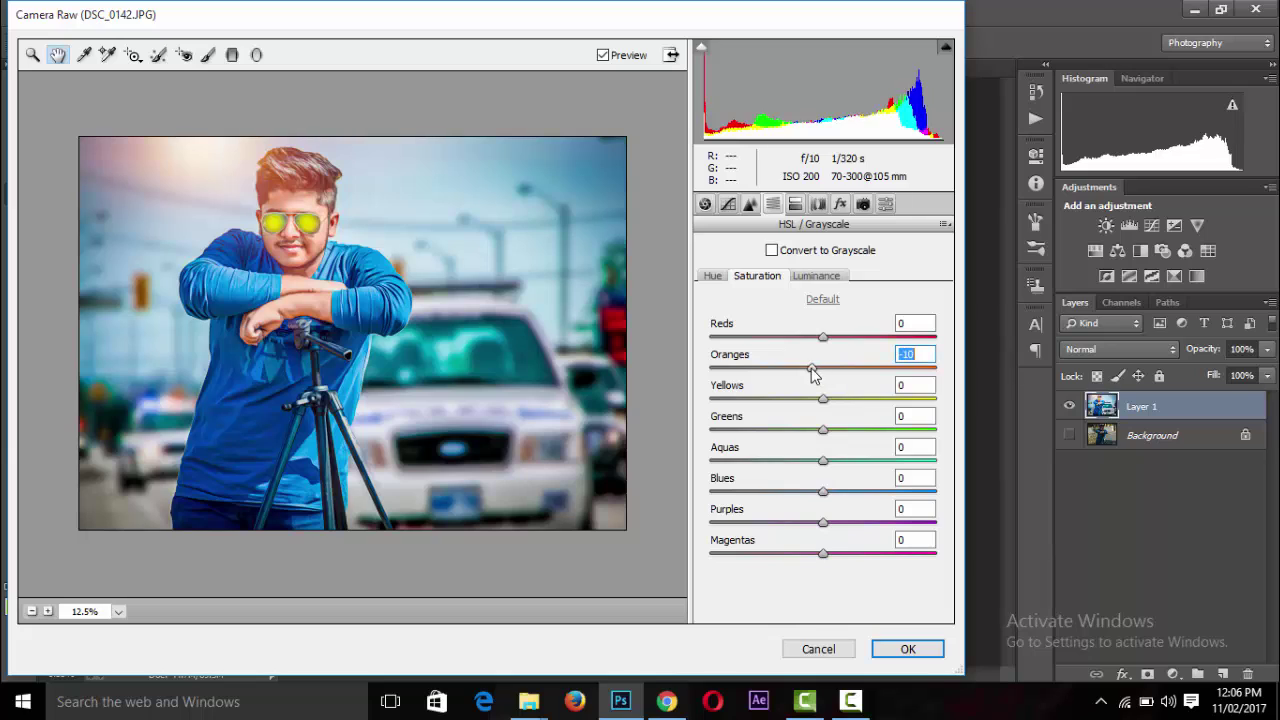
key(ctrl+minus)
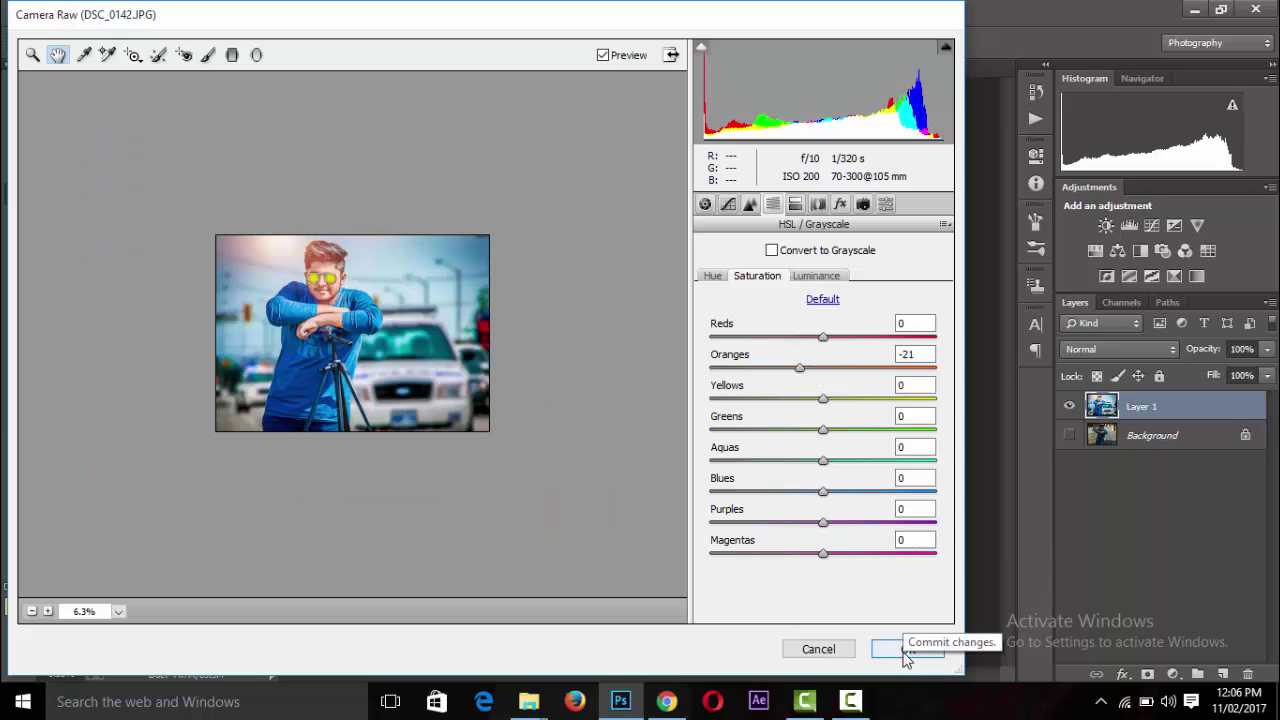
click(903, 649)
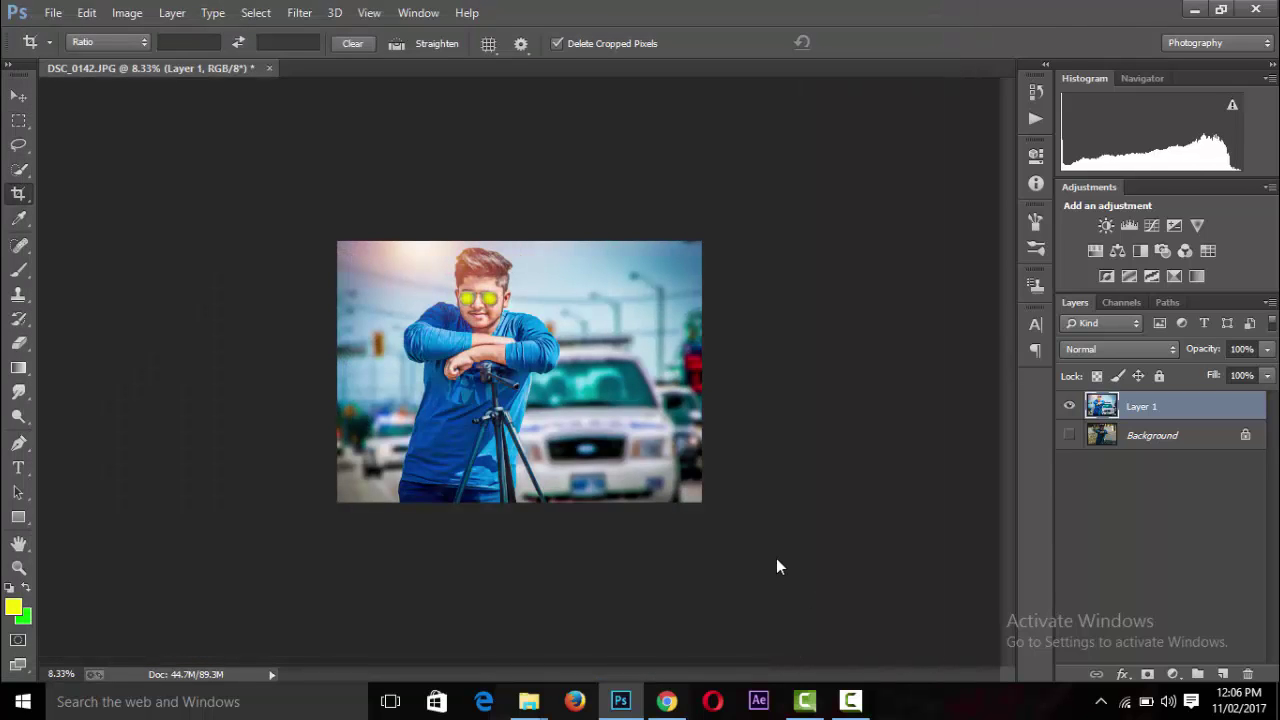
Zoom out and back in to review the finished graded portrait.
key(ctrl+minus)
key(ctrl+minus)
key(ctrl+0)
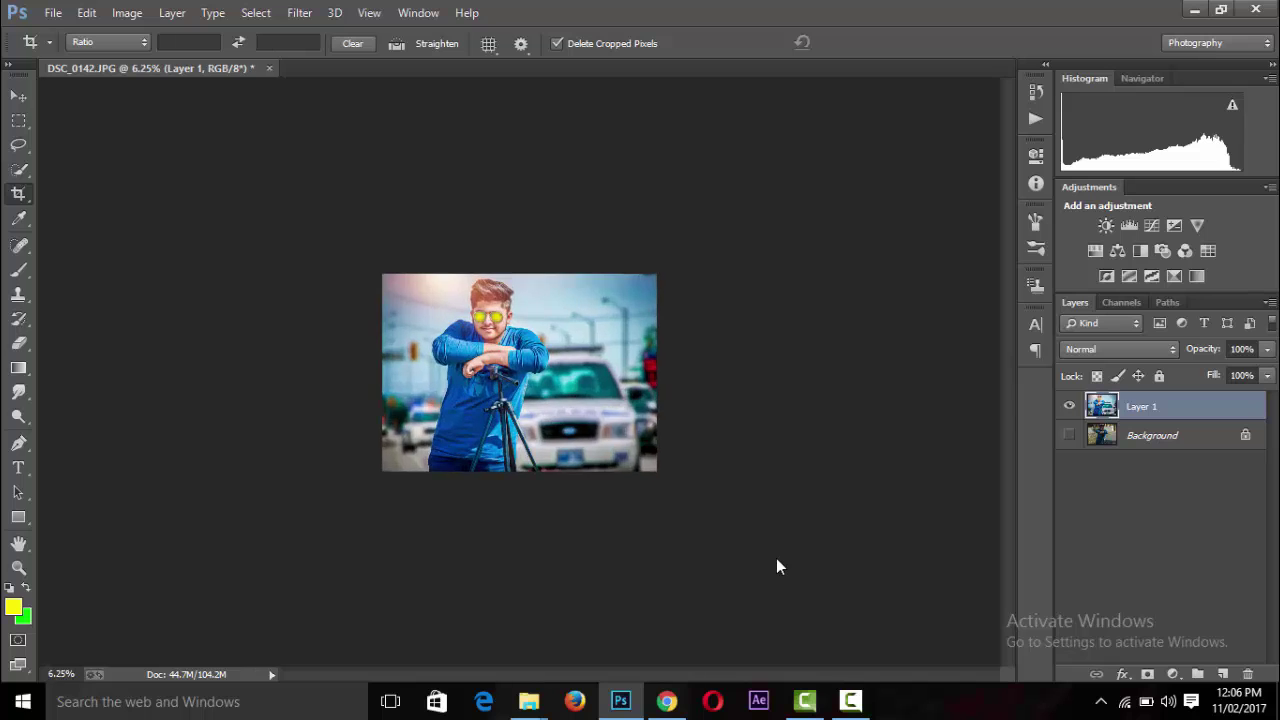
key(ctrl+minus)
key(ctrl+minus)
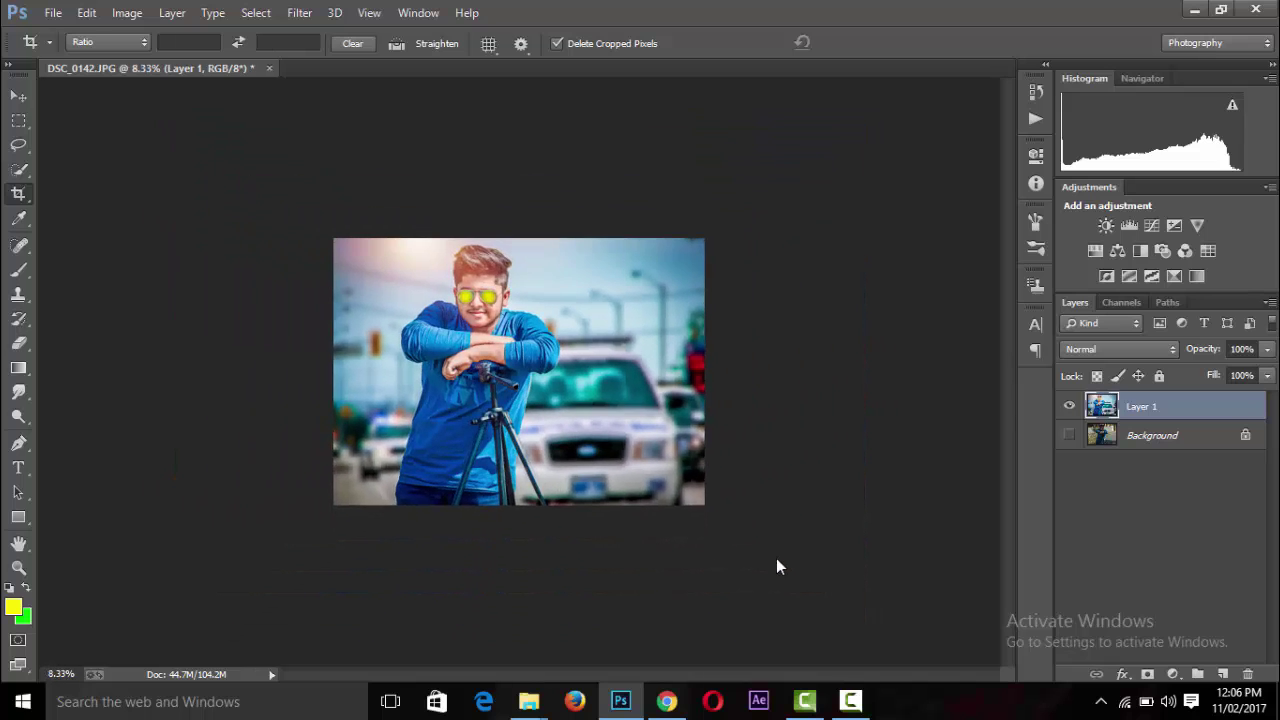
key(ctrl+plus)
key(ctrl+plus)
key(ctrl+plus)
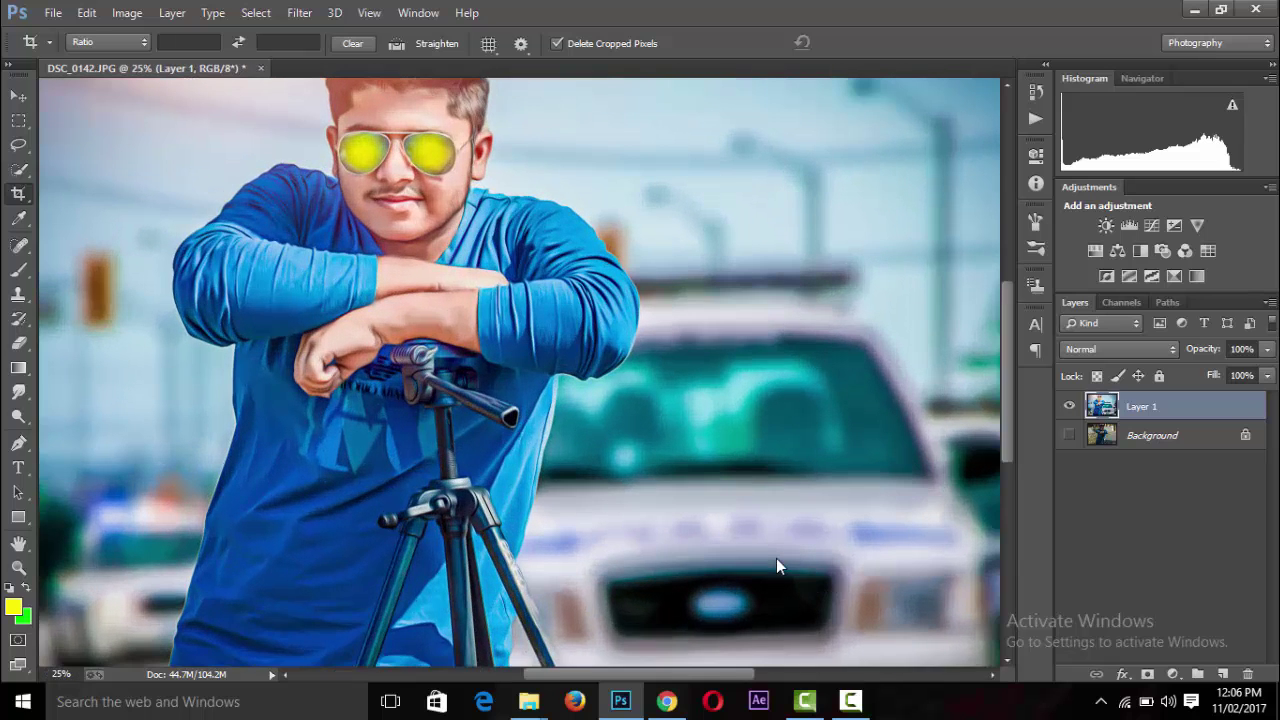
key(ctrl+minus)
key(ctrl+minus)
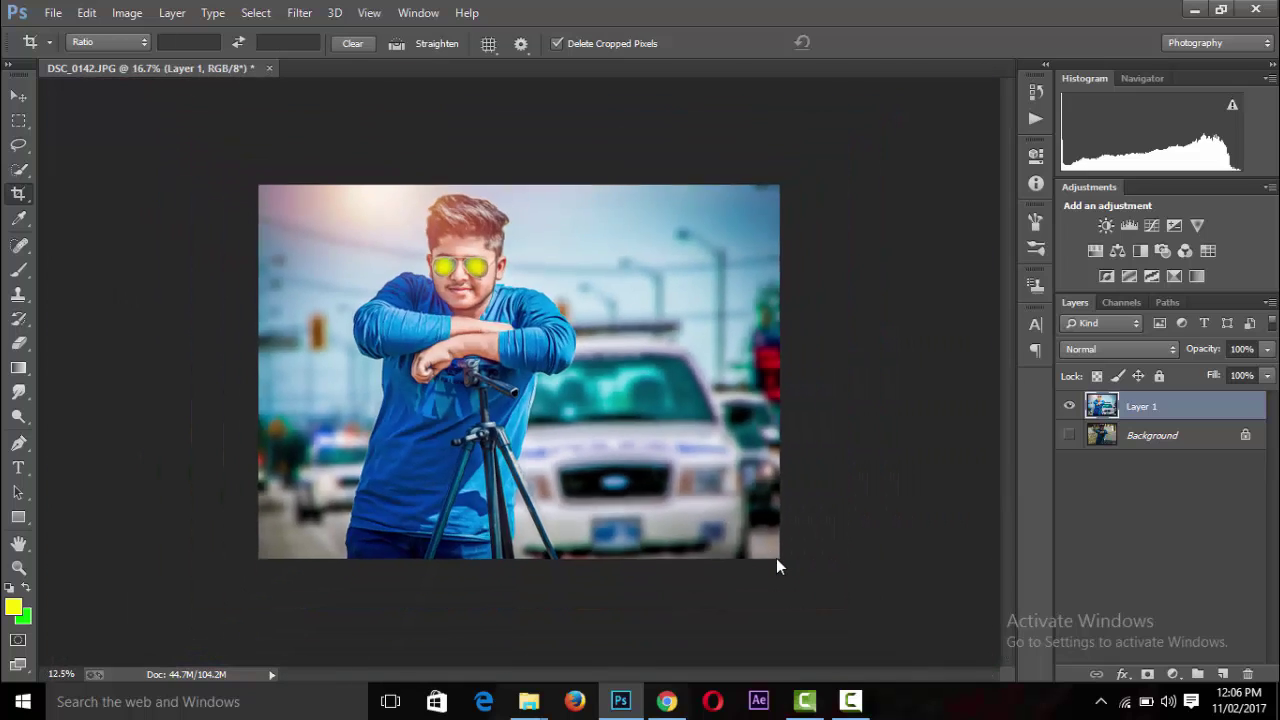